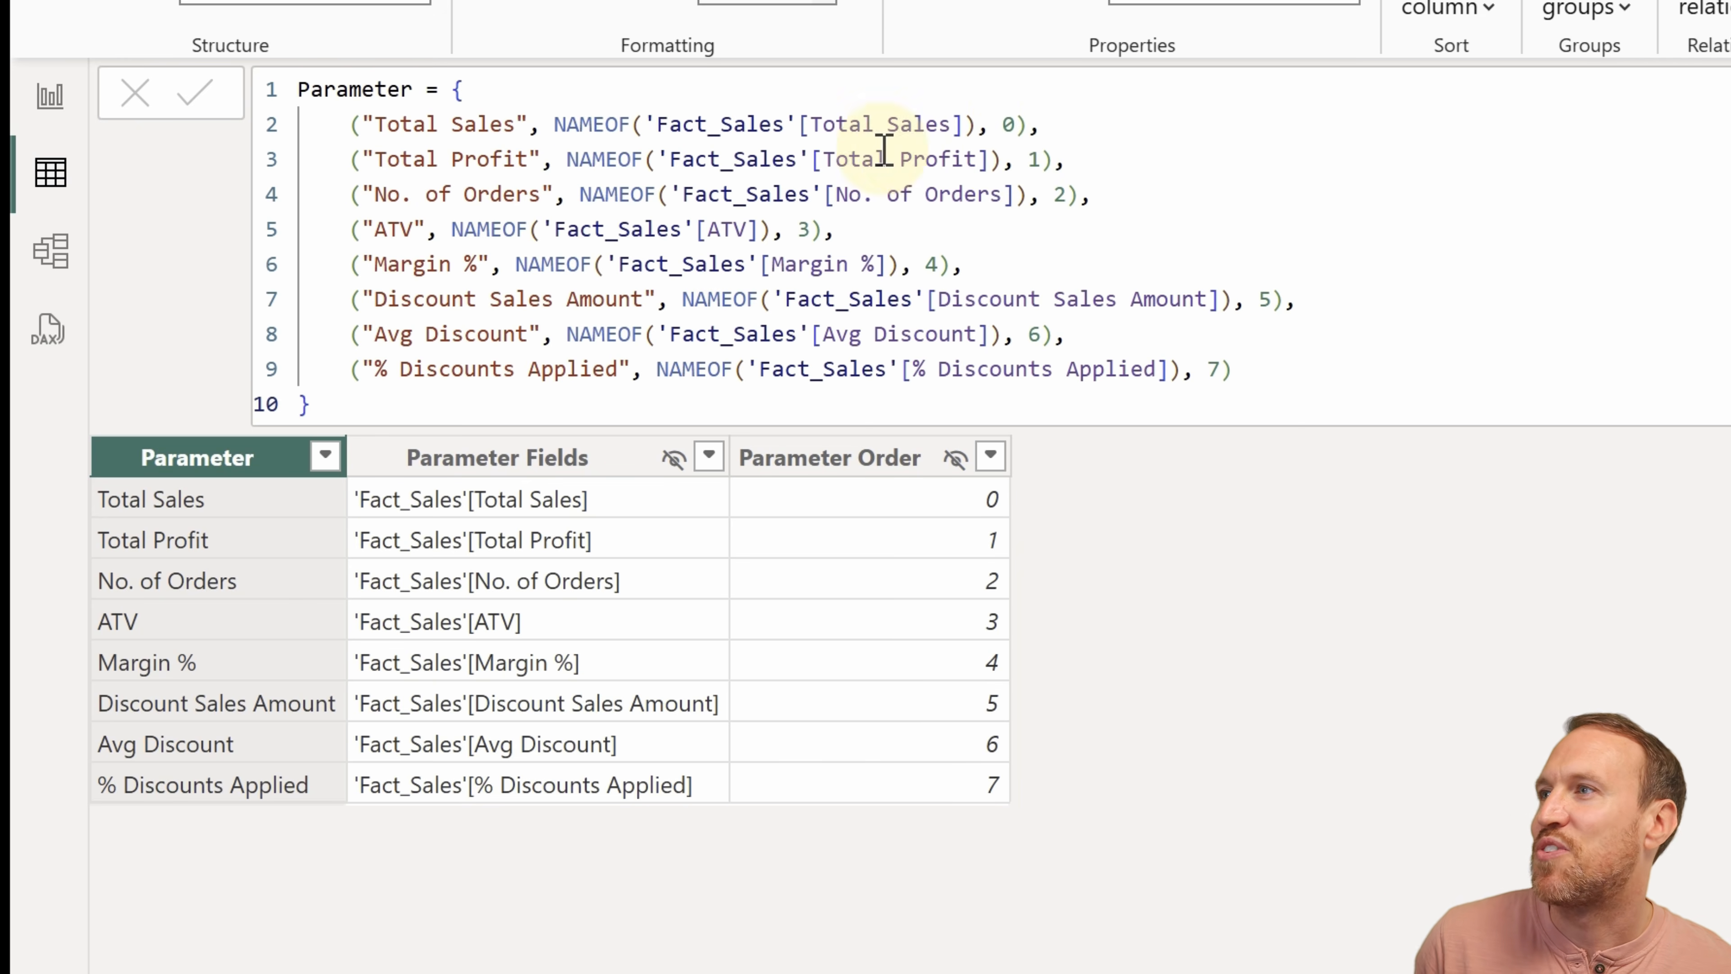
# Shorten the "Total Sales" display label in the Parameter table's DAX definition to "Sales" and apply the formula.
pyautogui.moveTo(361, 124); pyautogui.dragTo(531, 124)
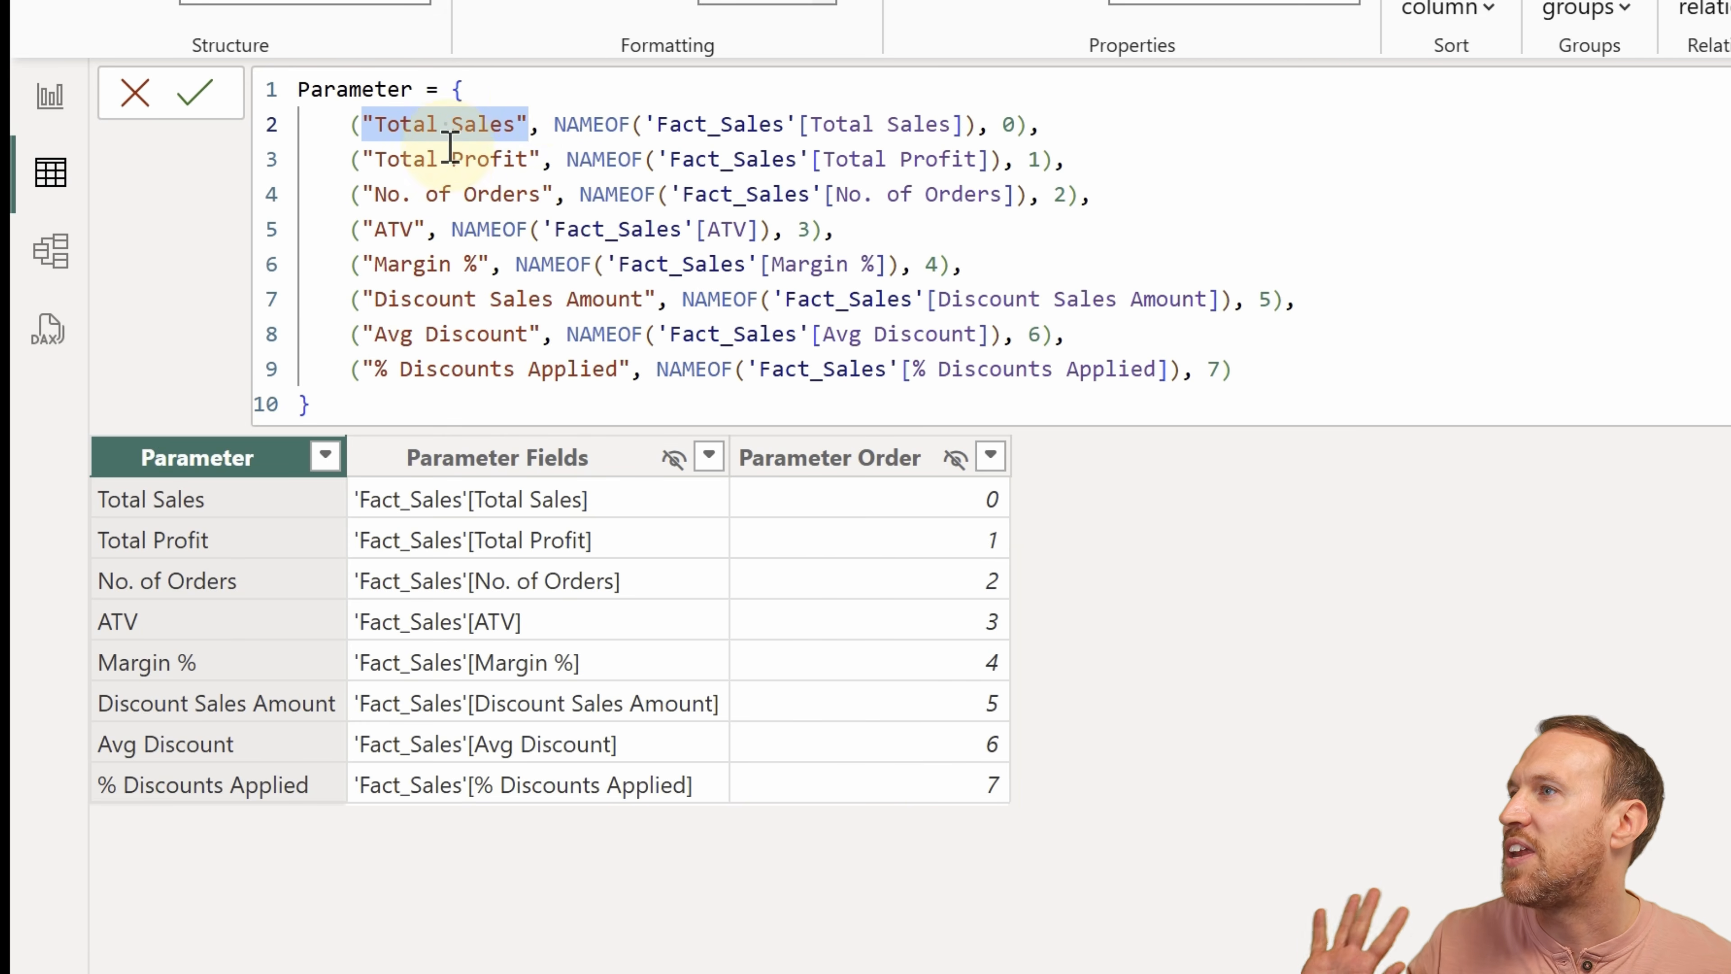
pyautogui.click(451, 124)
pyautogui.press('BackSpace')
pyautogui.press('BackSpace')
pyautogui.press('BackSpace')
pyautogui.press('BackSpace')
pyautogui.press('BackSpace')
pyautogui.press('BackSpace')
pyautogui.press('Return')
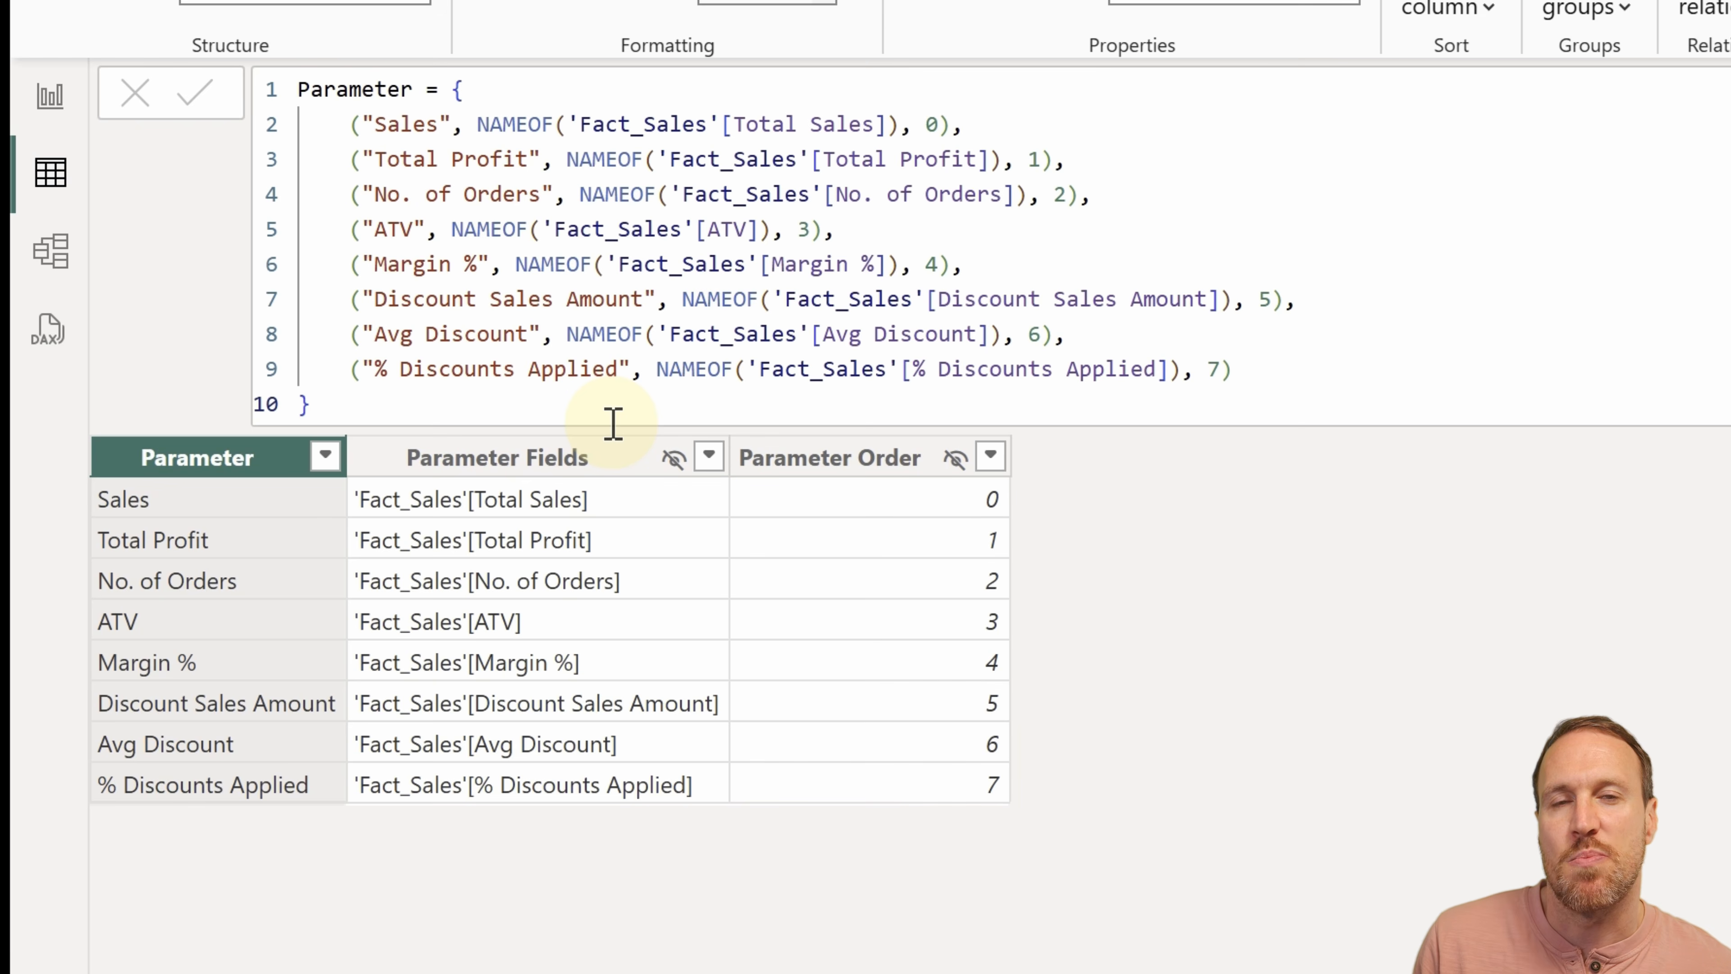
# Shorten the "Total Profit" display label in the Parameter definition to "Profit" and apply the formula.
pyautogui.moveTo(451, 159); pyautogui.dragTo(375, 159)
pyautogui.press('BackSpace')
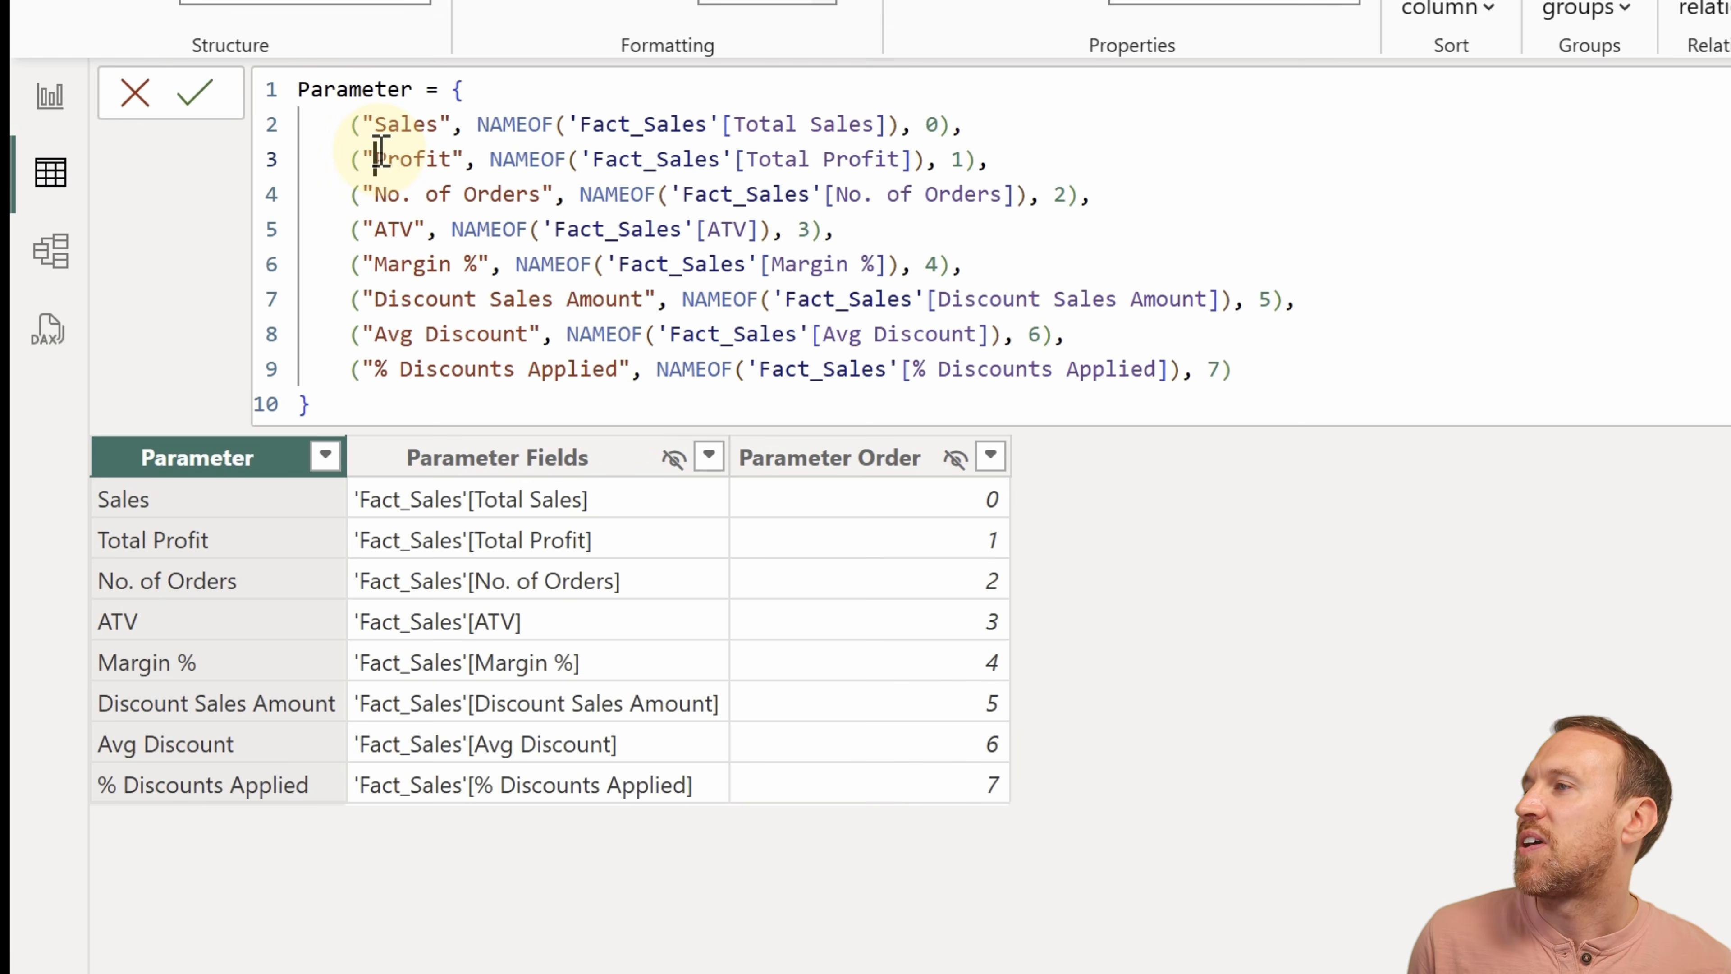
pyautogui.press('Return')
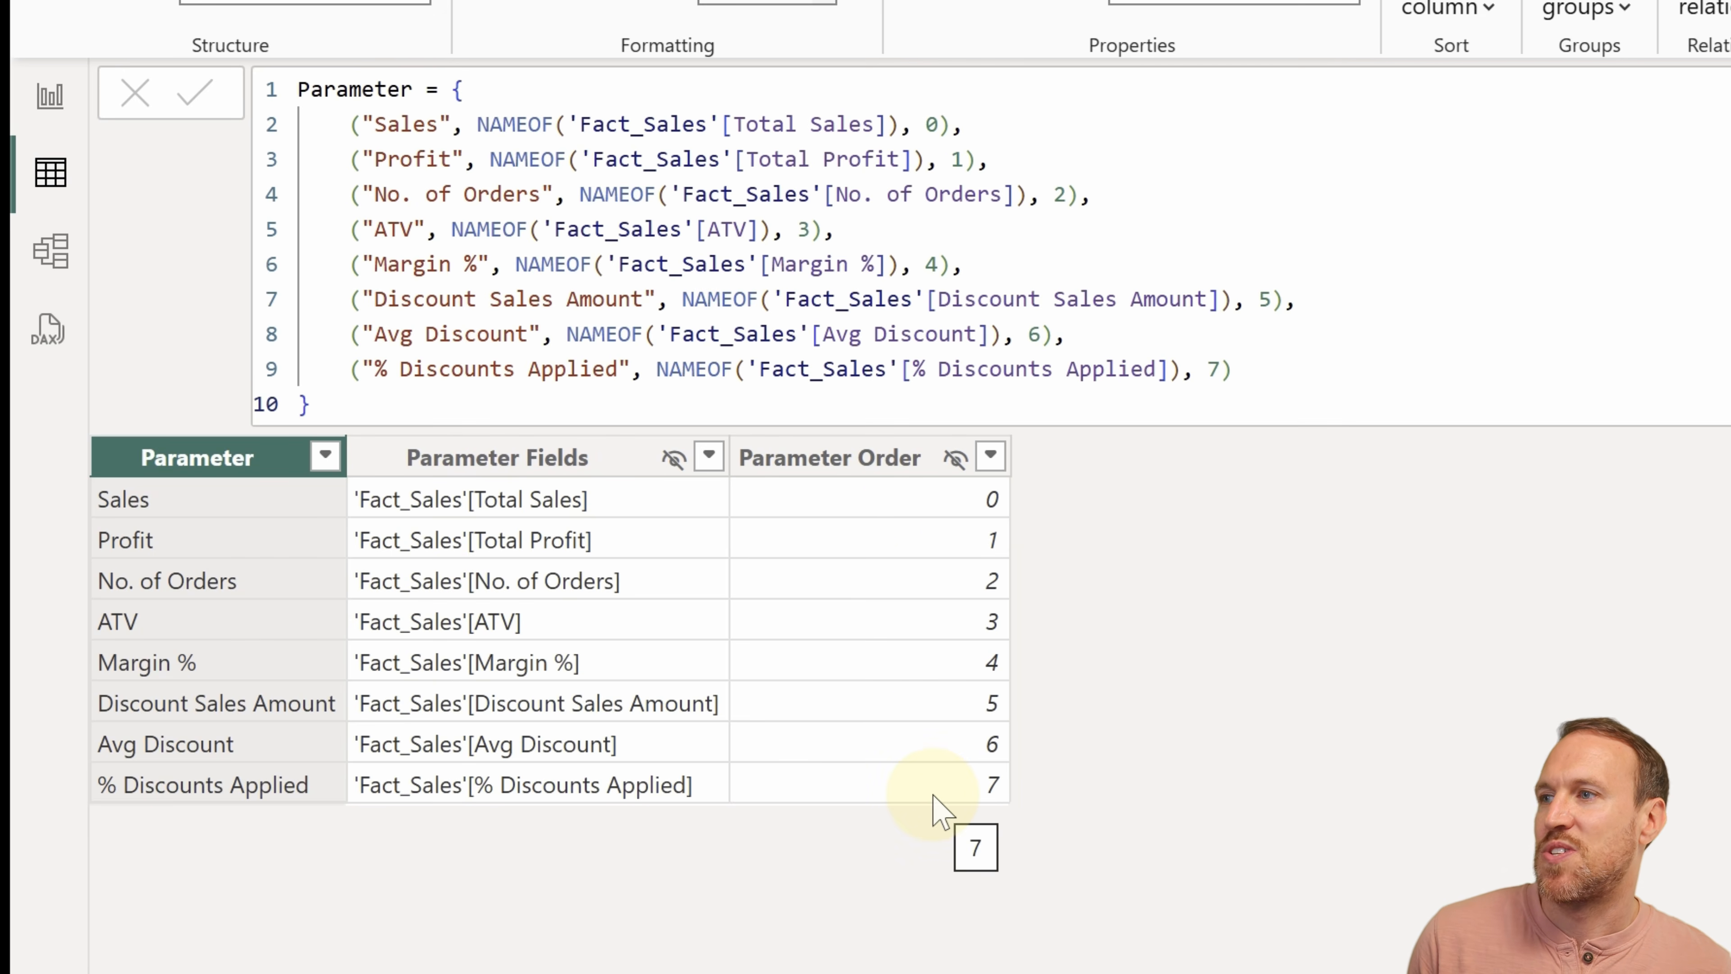
# Go to the report view and check which metrics the existing KPI_Metrics_Parameter slicer offers.
pyautogui.click(44, 101)
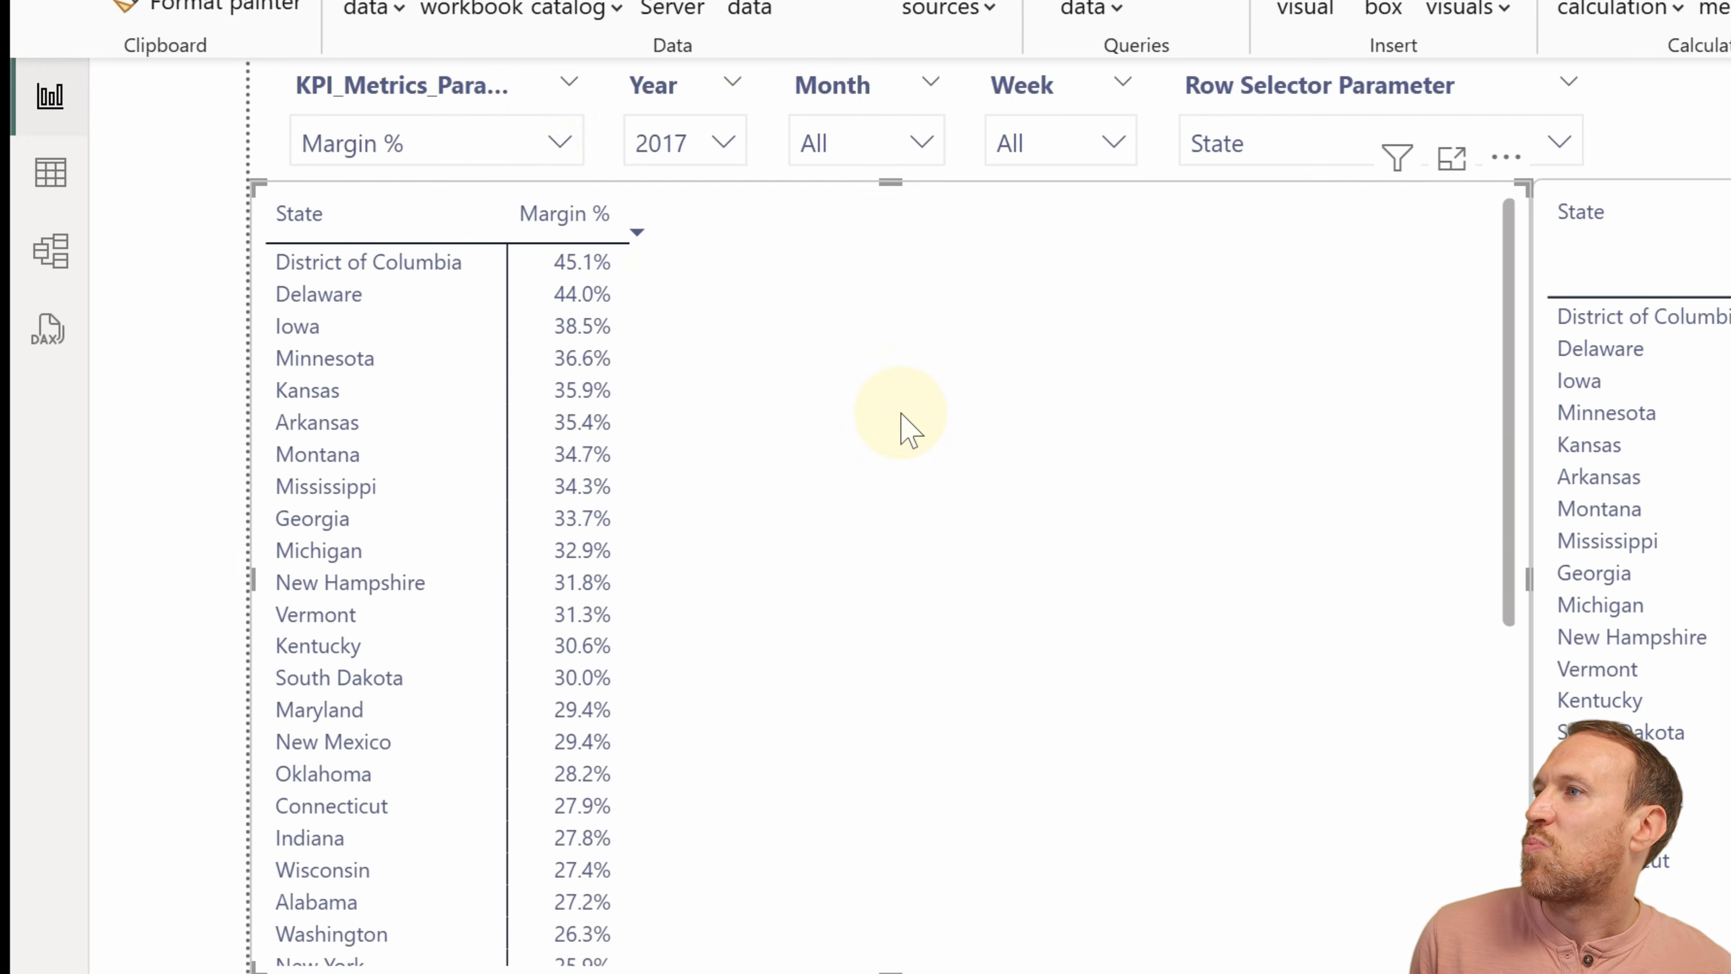
pyautogui.click(538, 154)
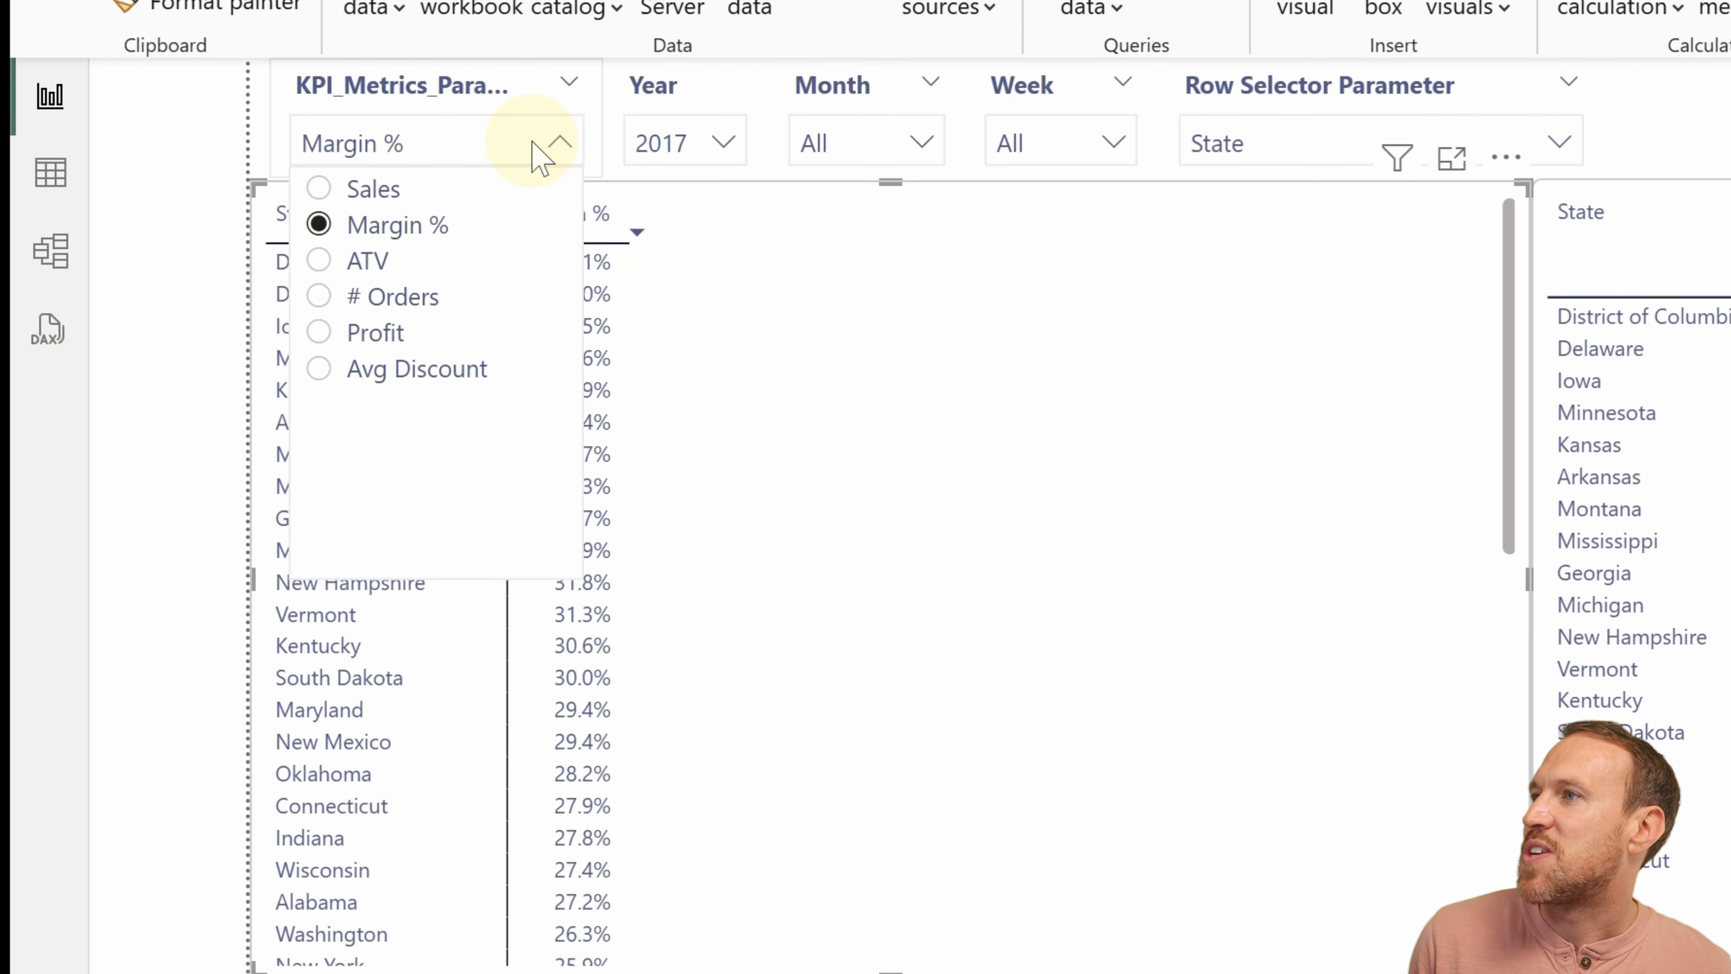
pyautogui.click(479, 104)
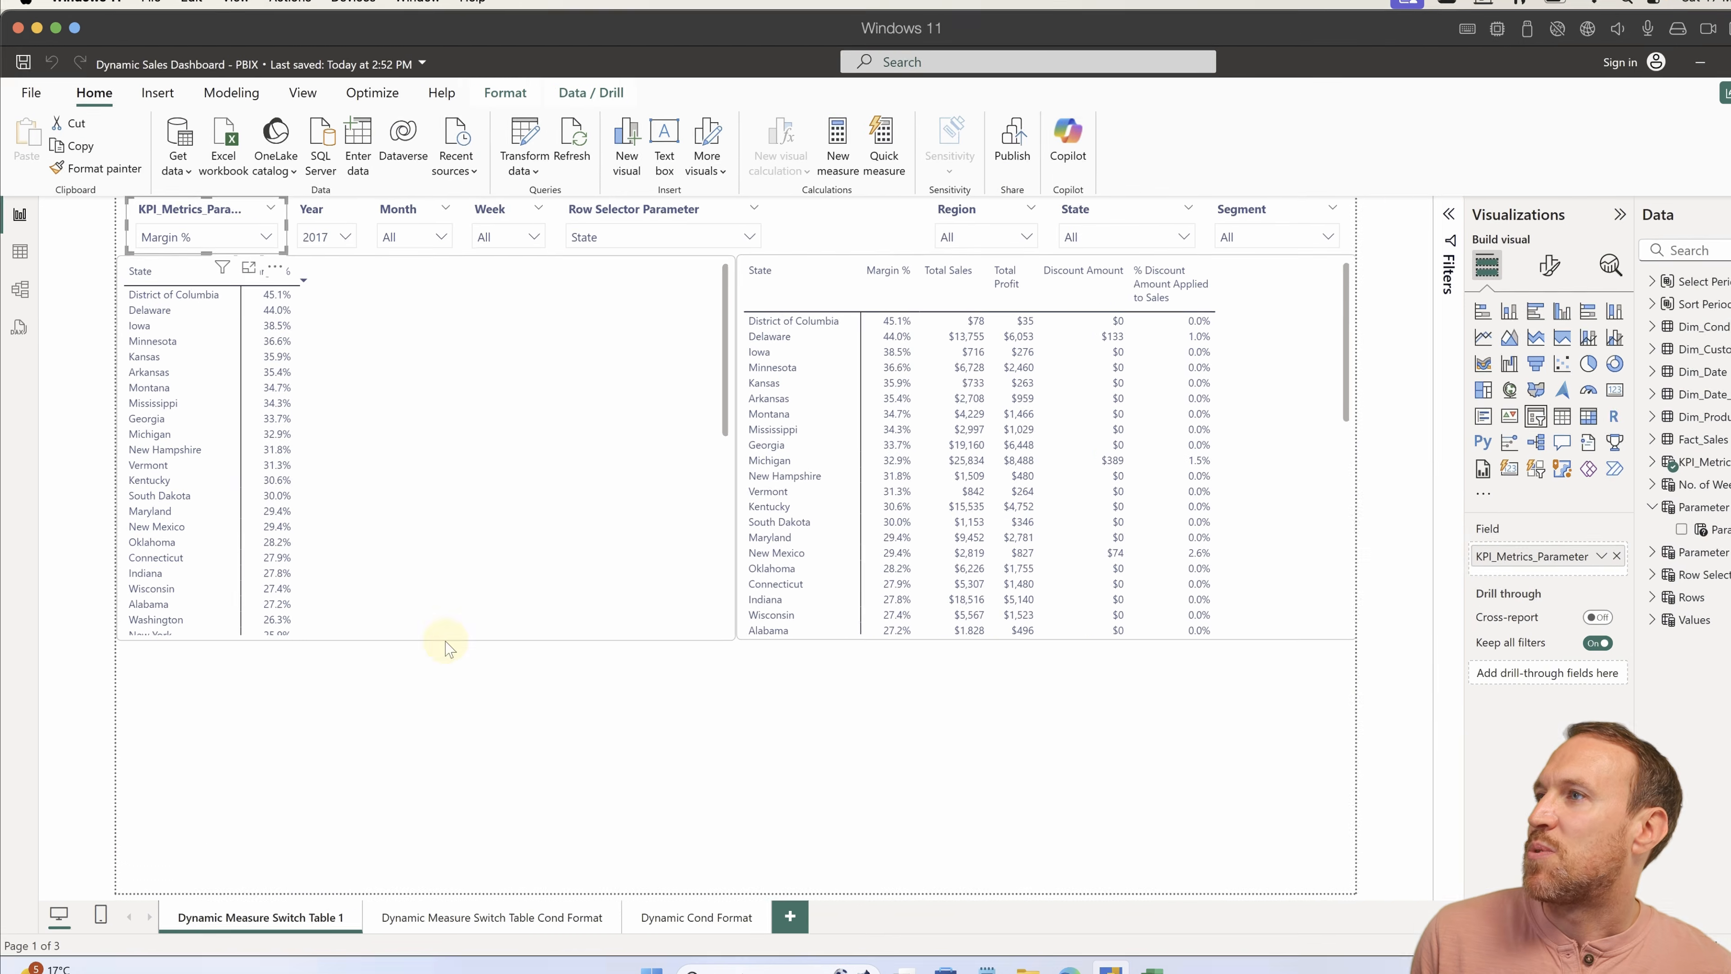
# Duplicate the Dynamic Measure Switch Table 1 page and remove the value fields from both matrices on the copy.
pyautogui.rightClick(207, 905)
pyautogui.click(253, 800)
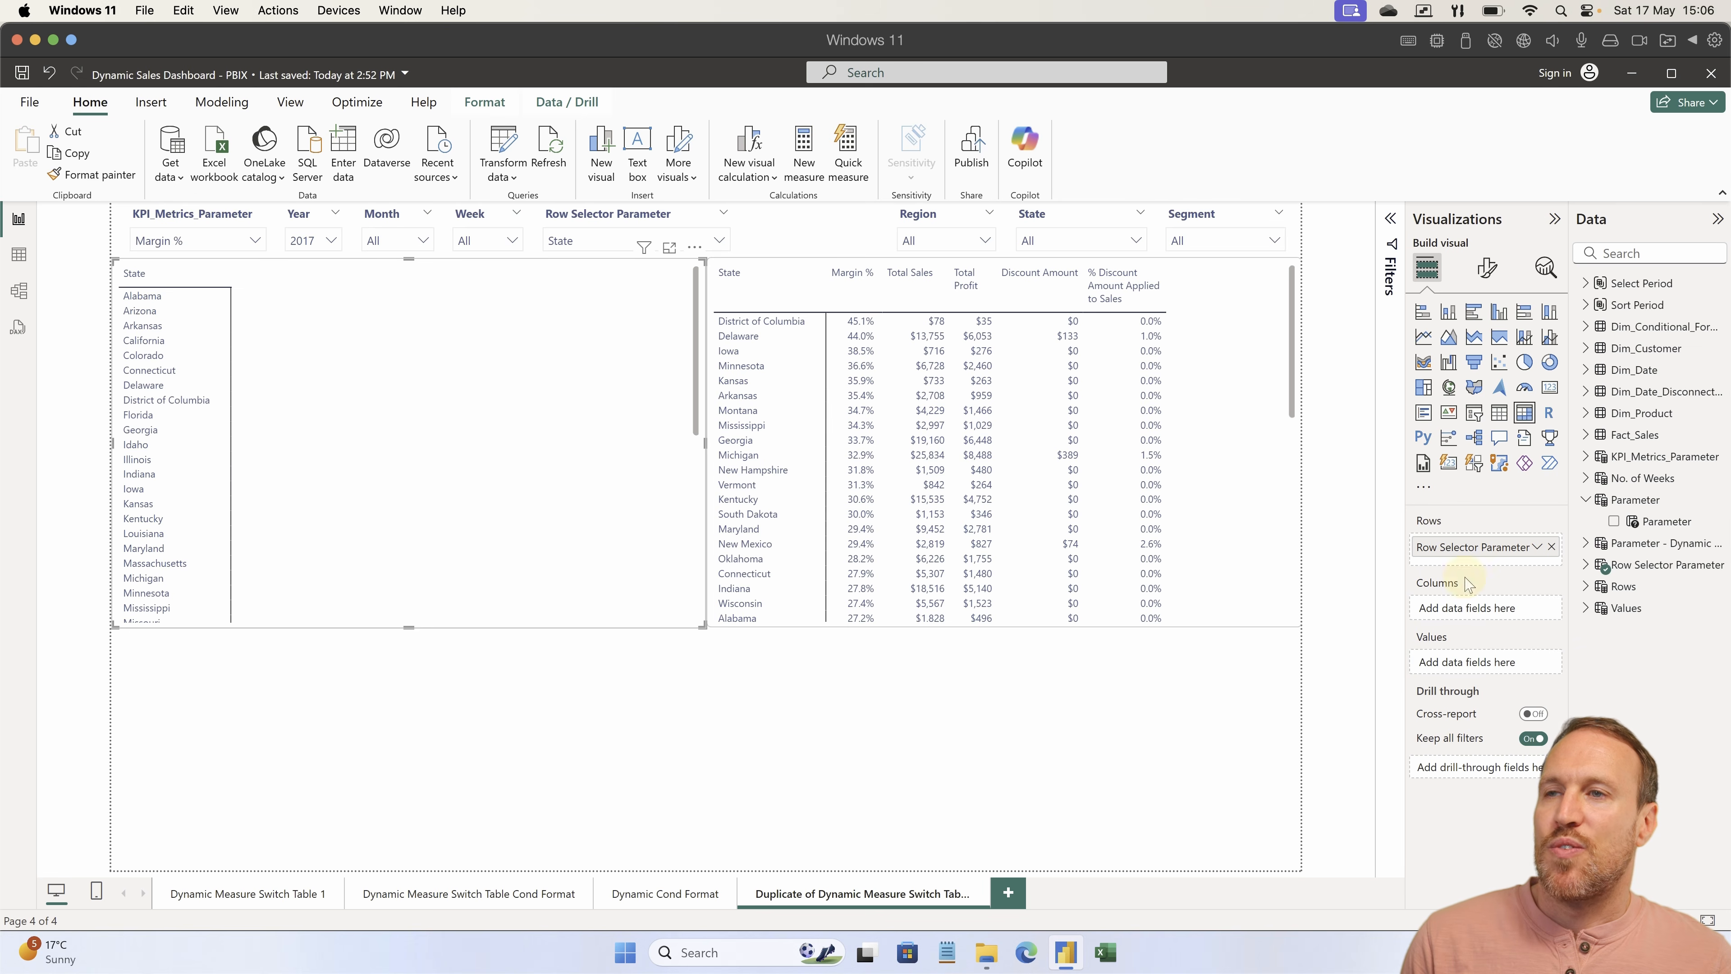
pyautogui.click(1551, 662)
# Replace KPI_Metrics_Parameter with the Parameter field in the metric slicer and show its list of options.
pyautogui.click(205, 218)
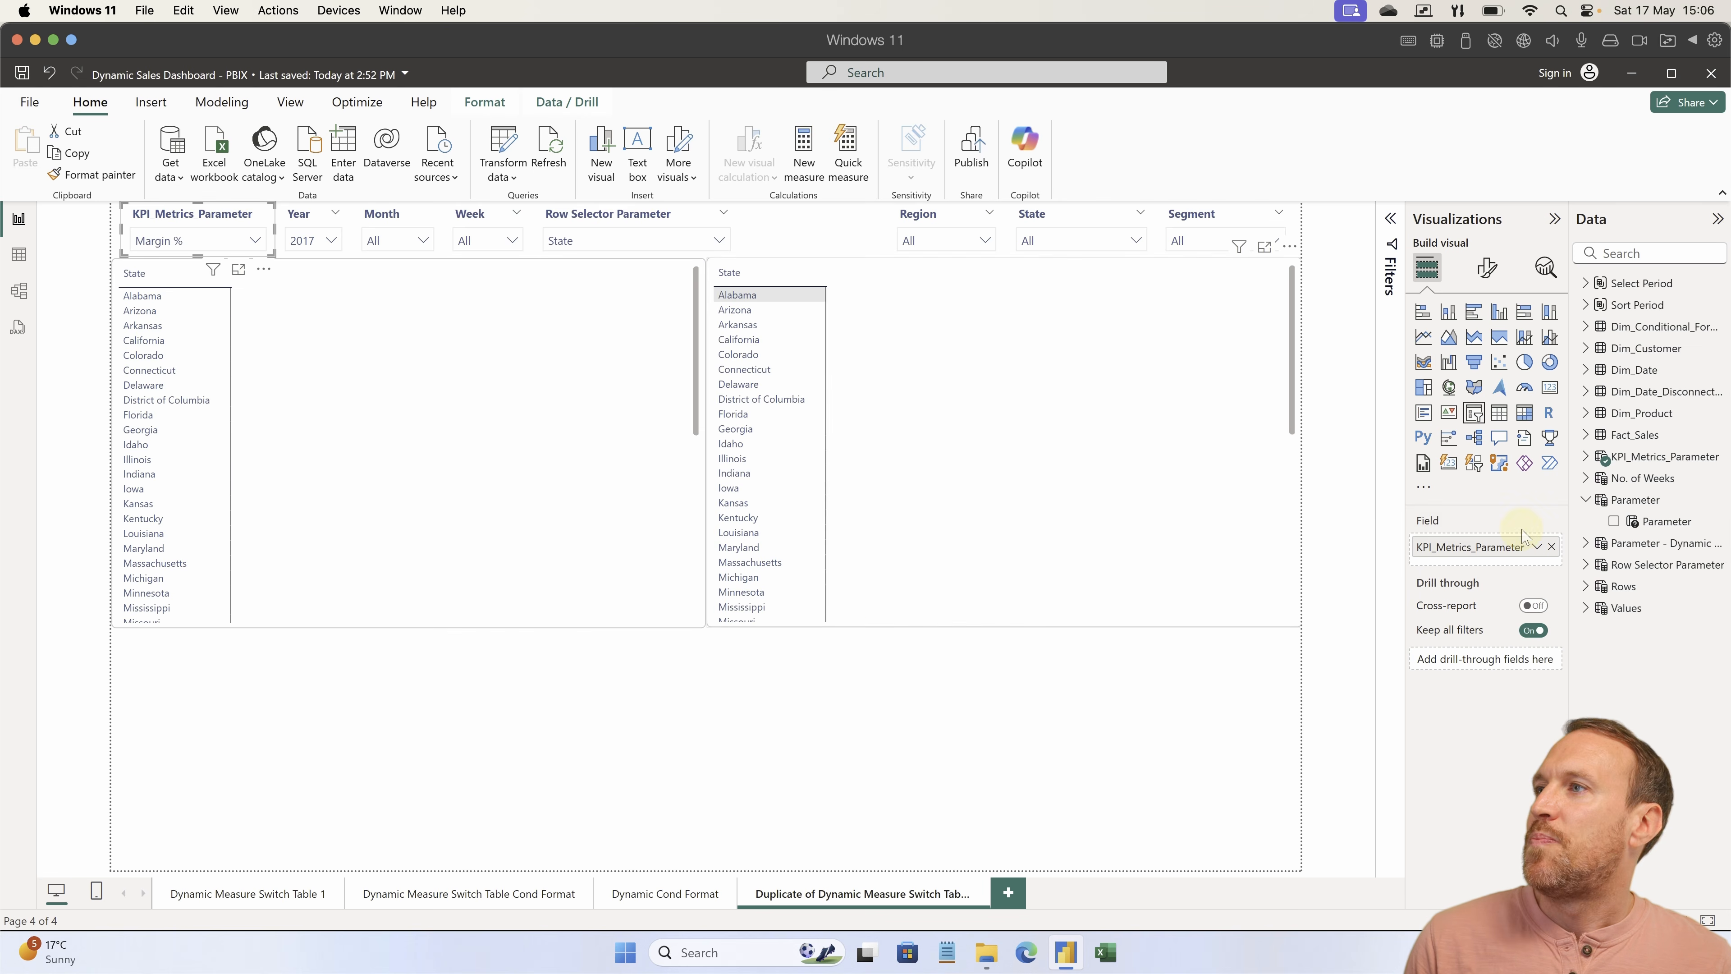
pyautogui.click(1551, 547)
pyautogui.moveTo(1631, 495); pyautogui.dragTo(1465, 546)
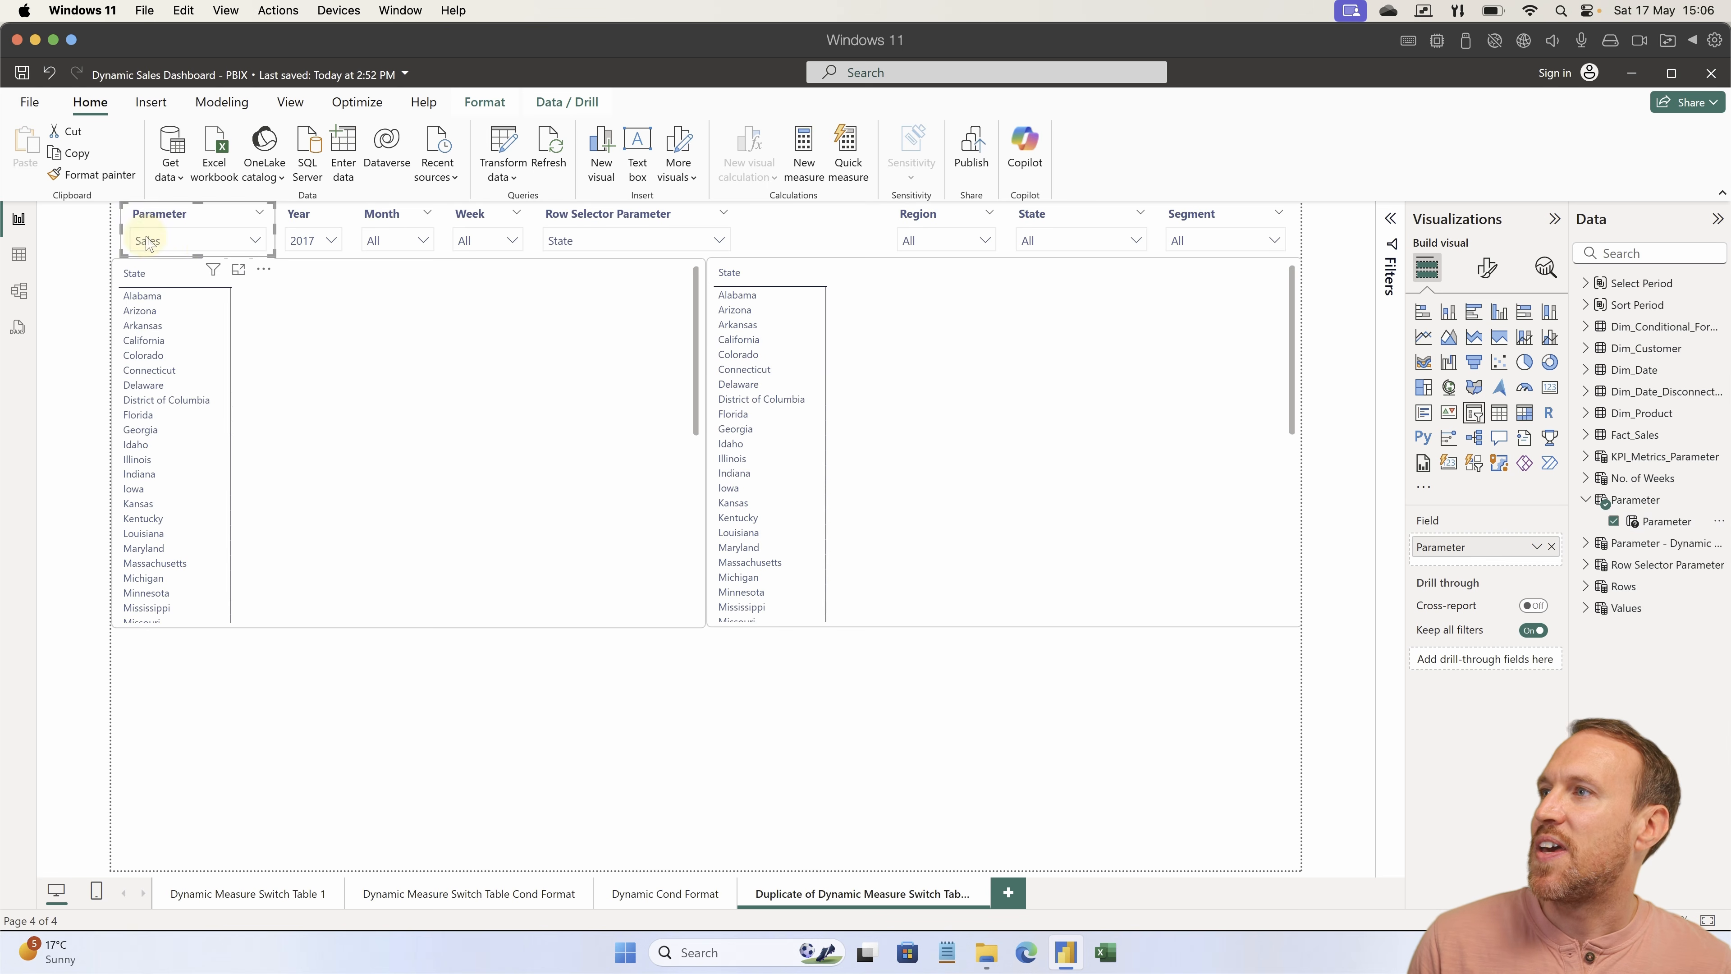
pyautogui.click(150, 240)
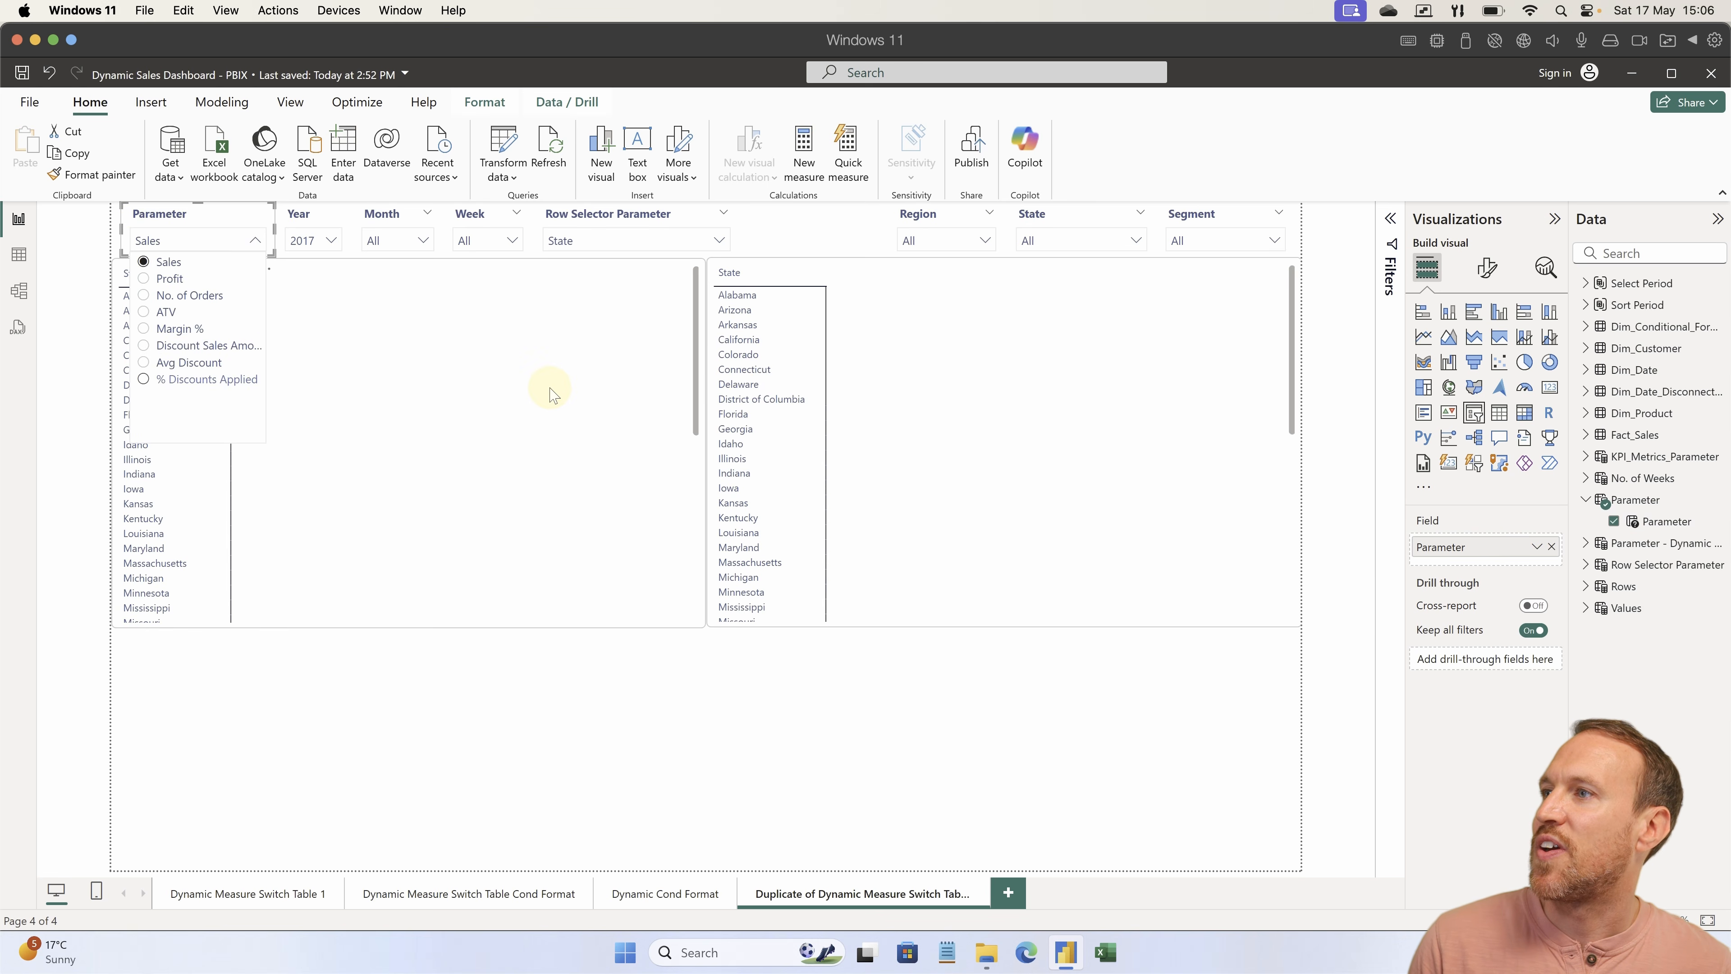
# Add the Parameter field as the values of both matrices on the duplicated page.
pyautogui.click(437, 413)
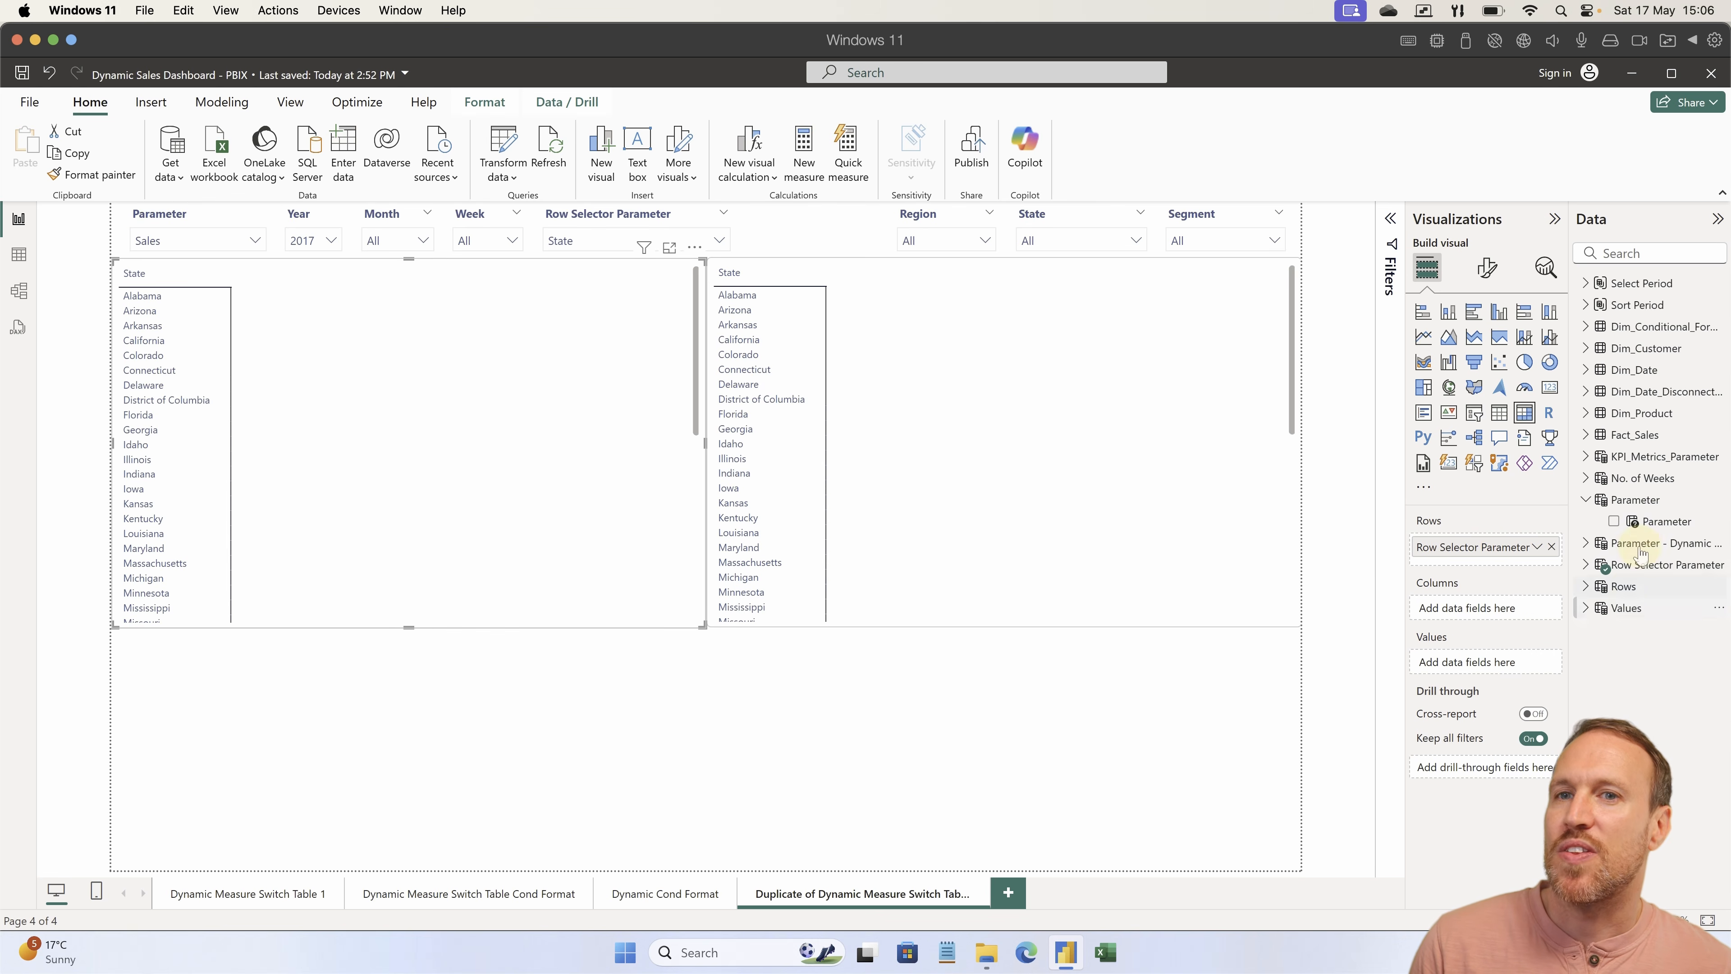
pyautogui.moveTo(1642, 524); pyautogui.dragTo(1506, 668)
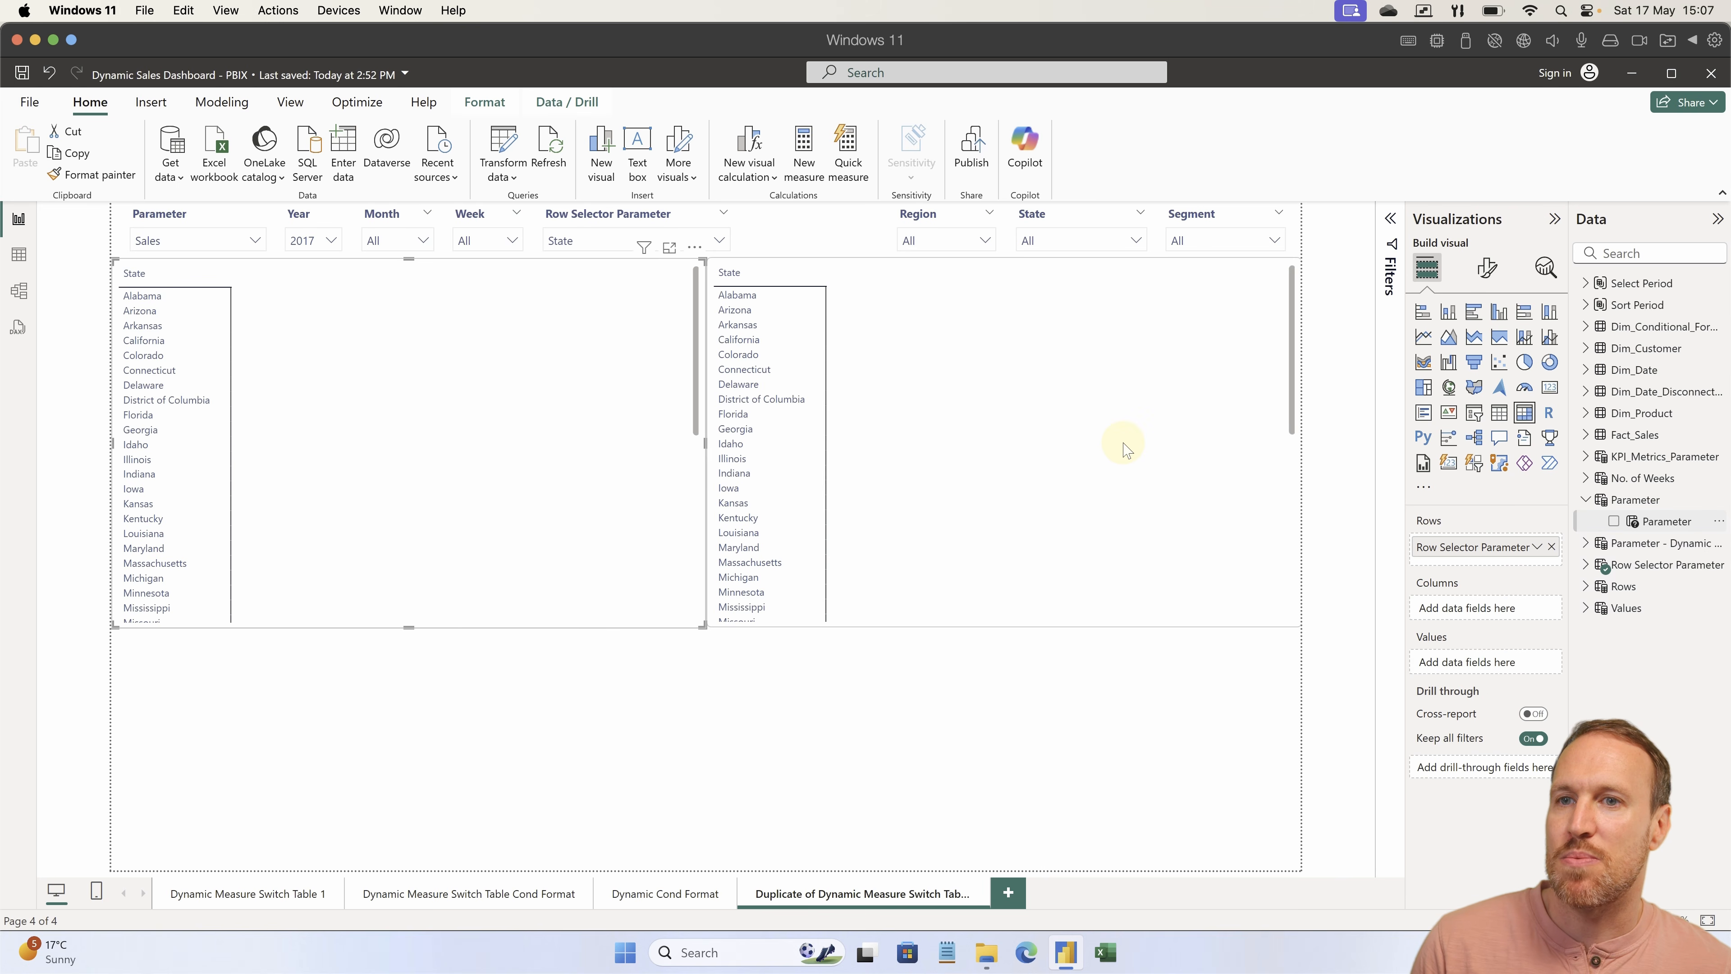
pyautogui.click(1257, 429)
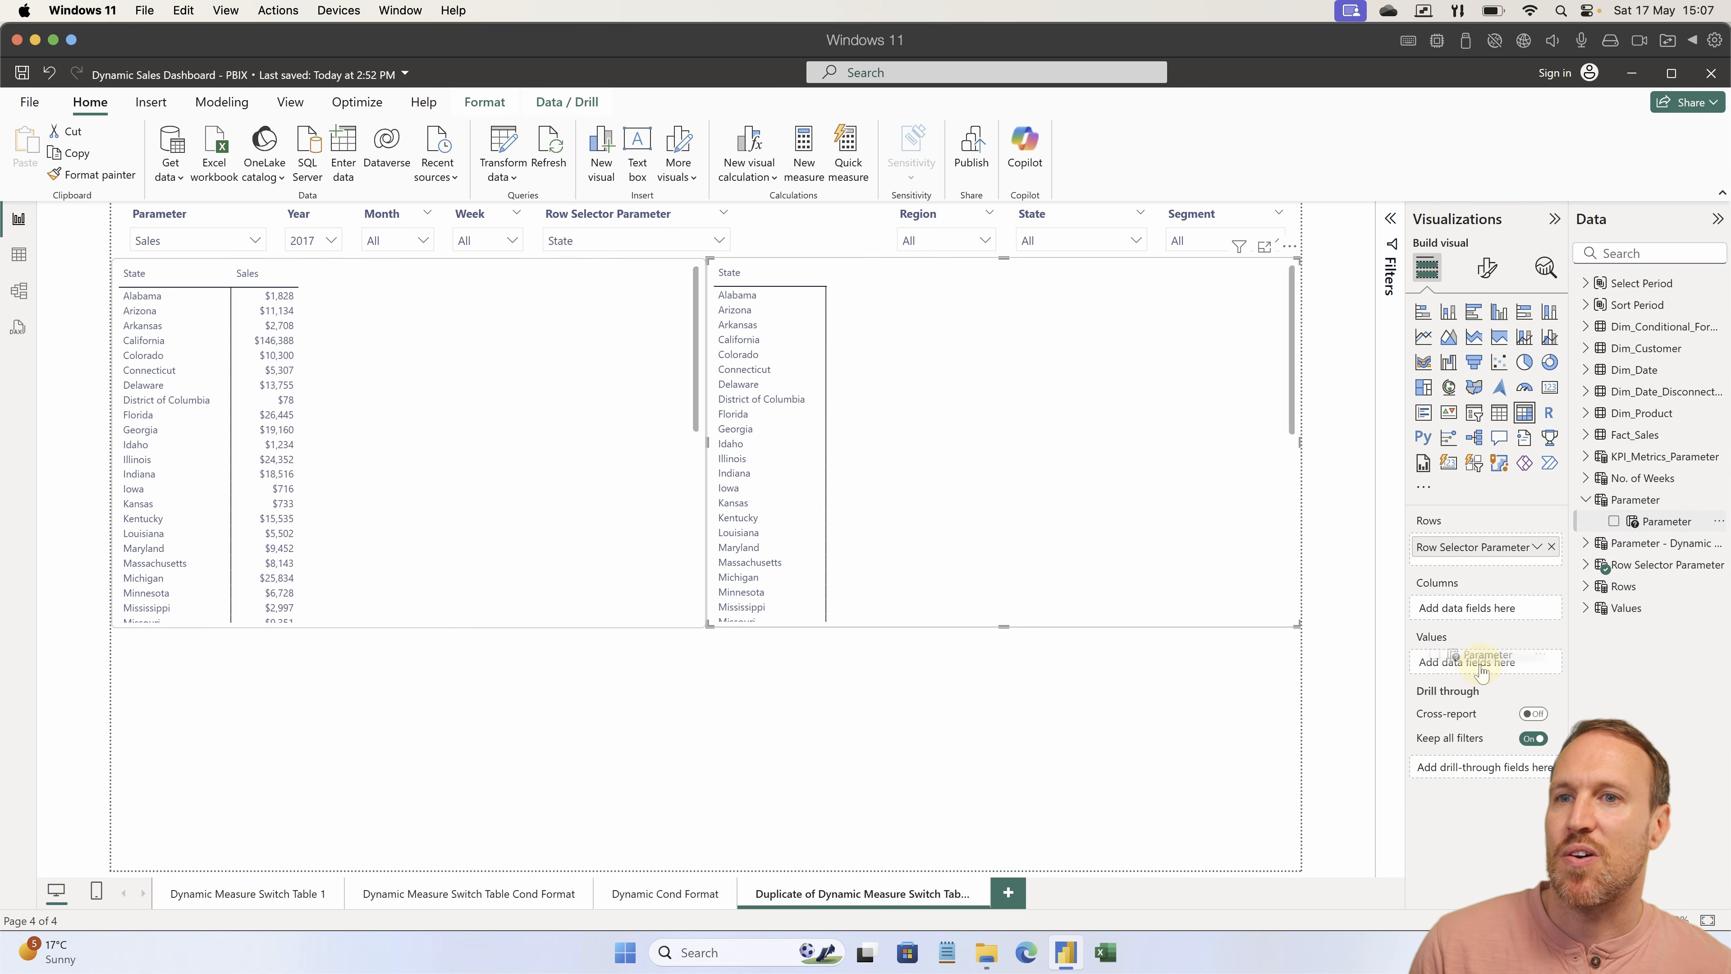
pyautogui.click(276, 300)
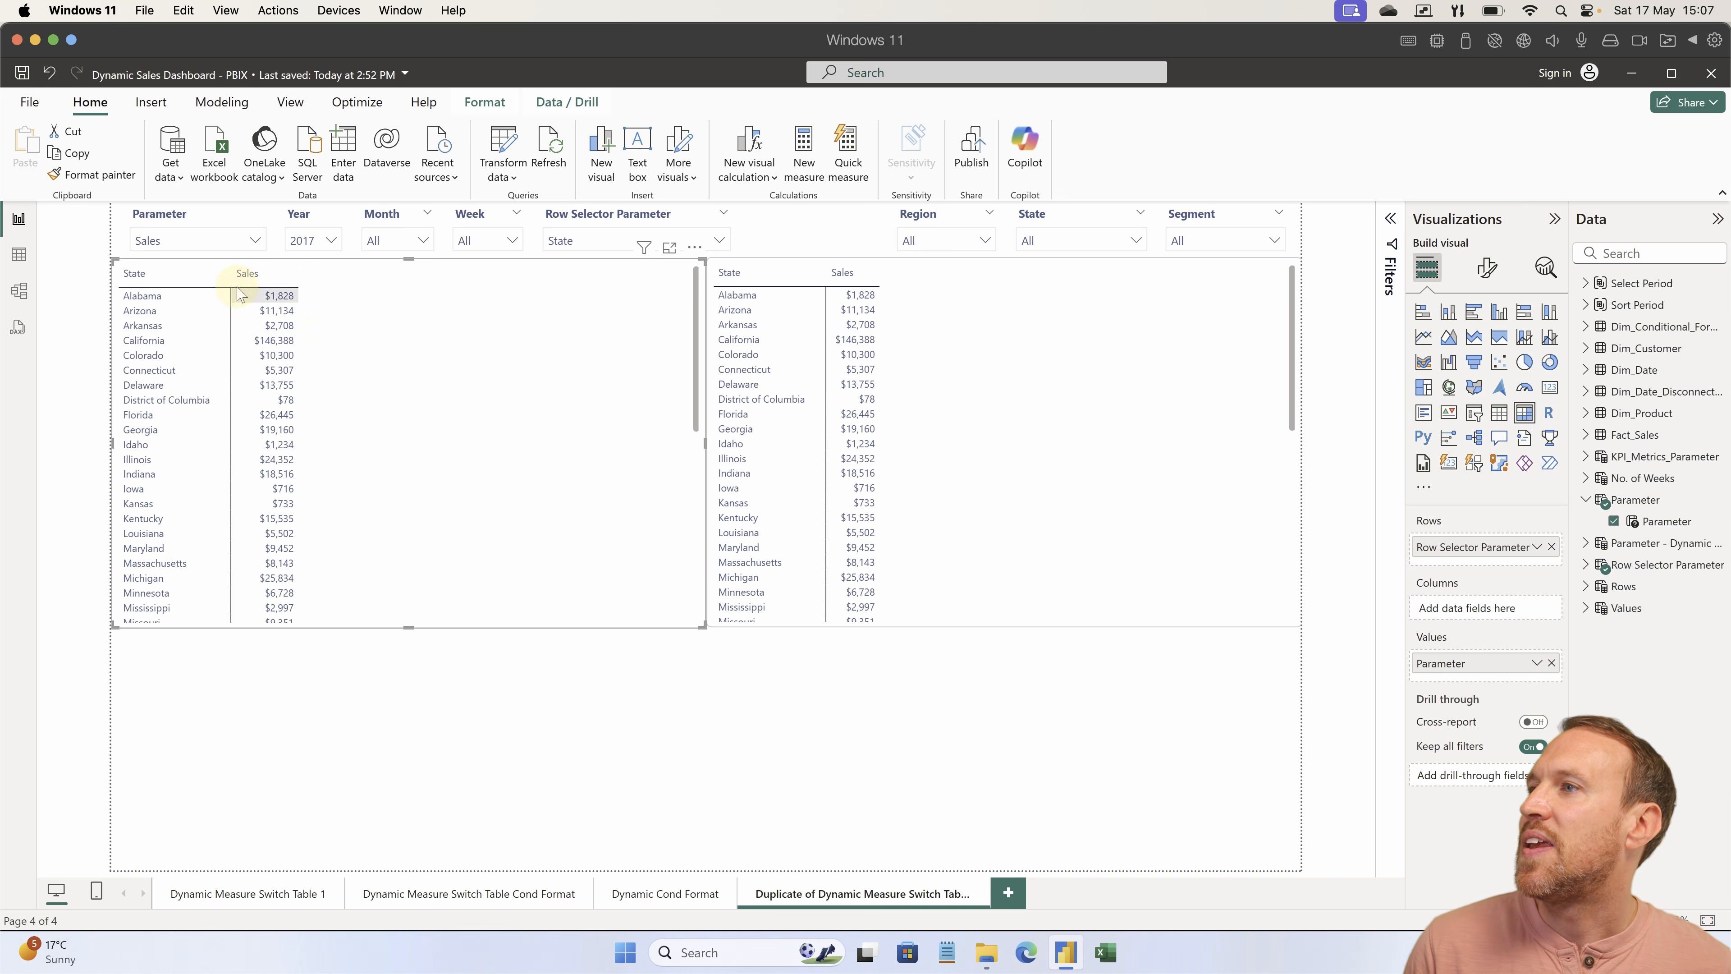
# Test the Parameter slicer by switching the matrices to Profit, No. of Orders and back to Profit.
pyautogui.click(198, 241)
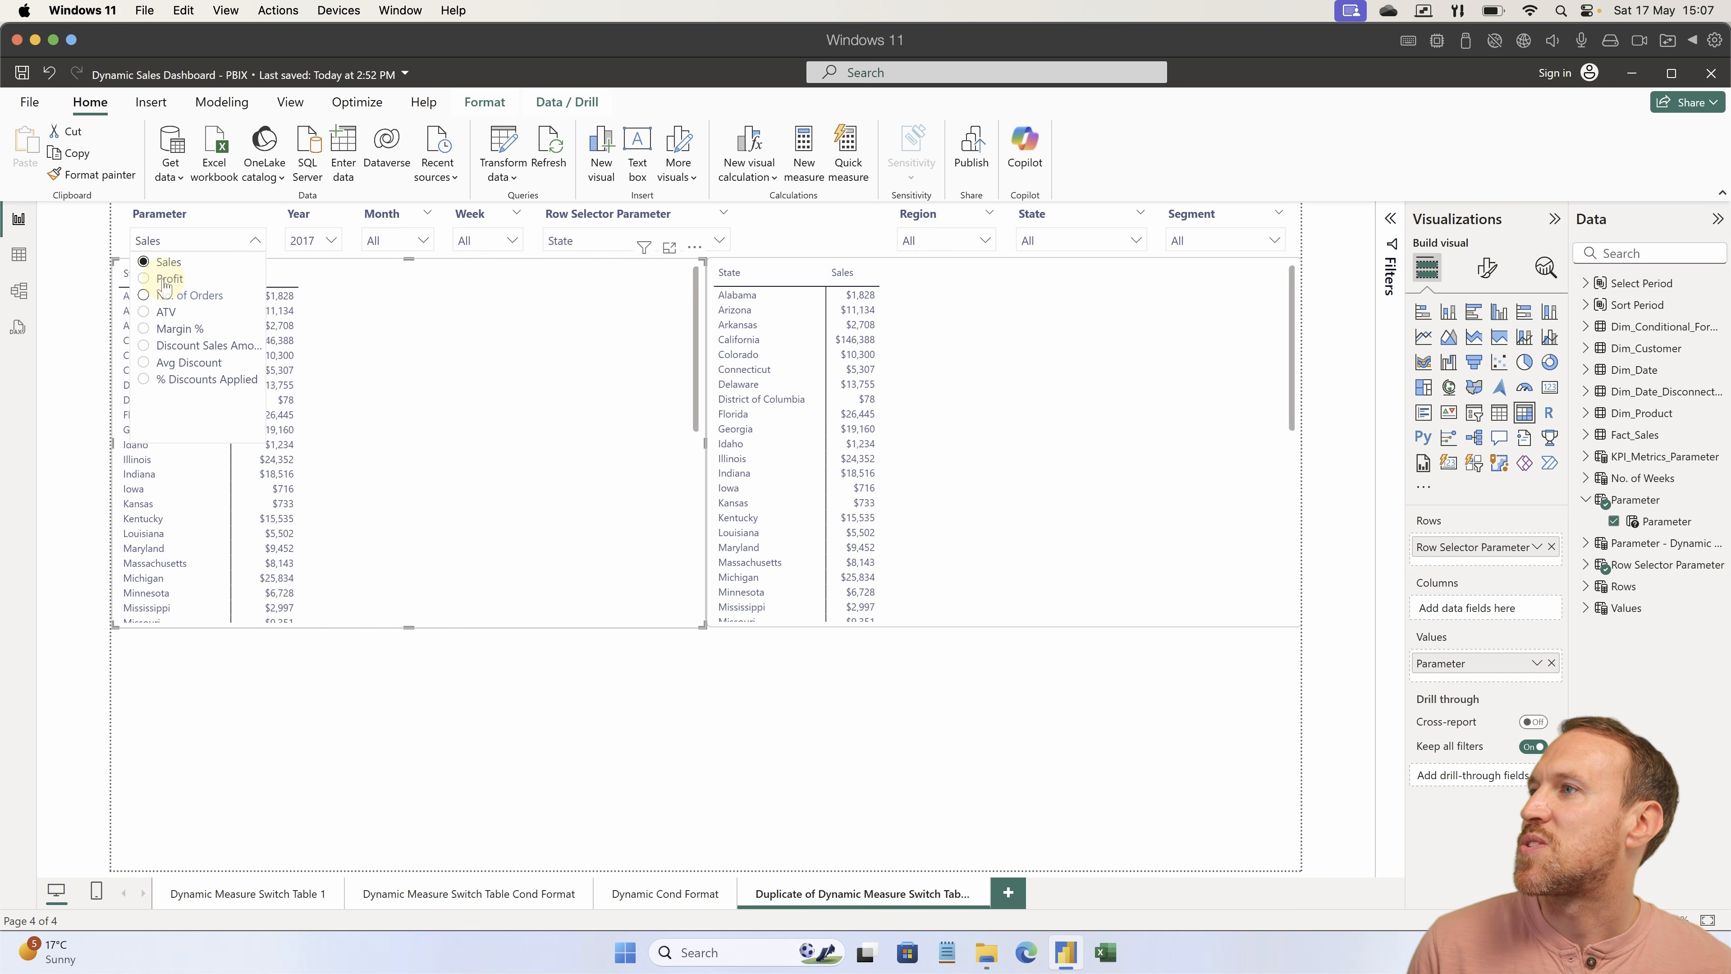
pyautogui.click(162, 285)
pyautogui.click(191, 245)
pyautogui.click(197, 294)
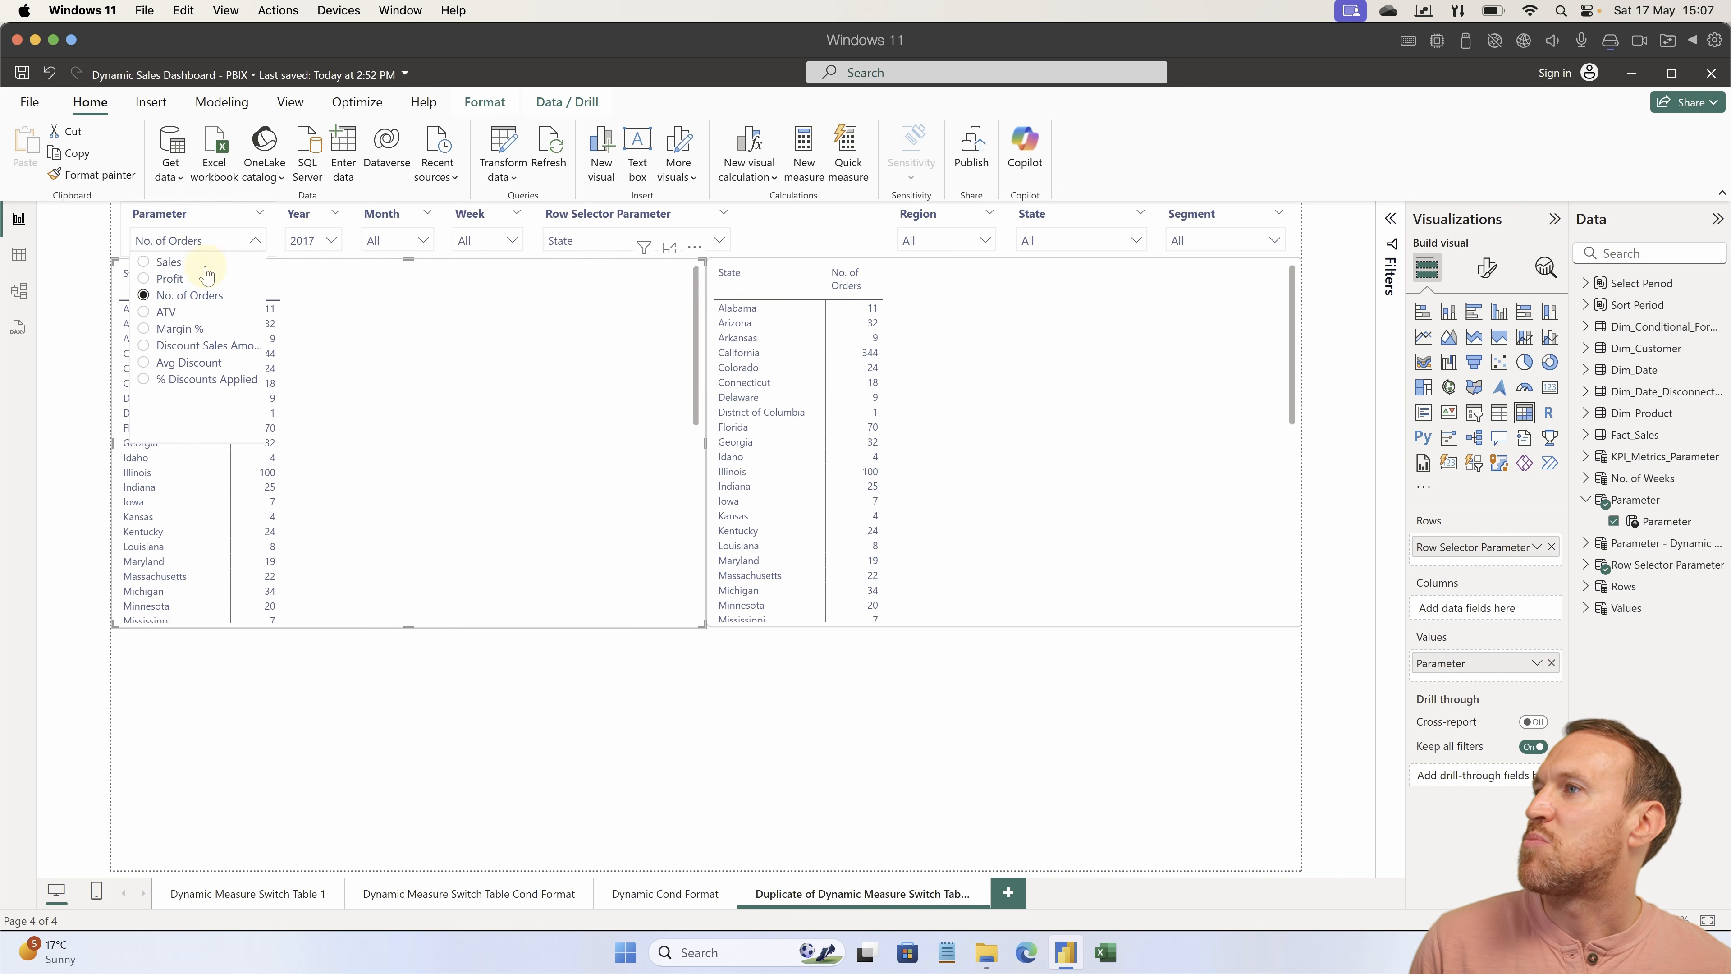
pyautogui.click(169, 279)
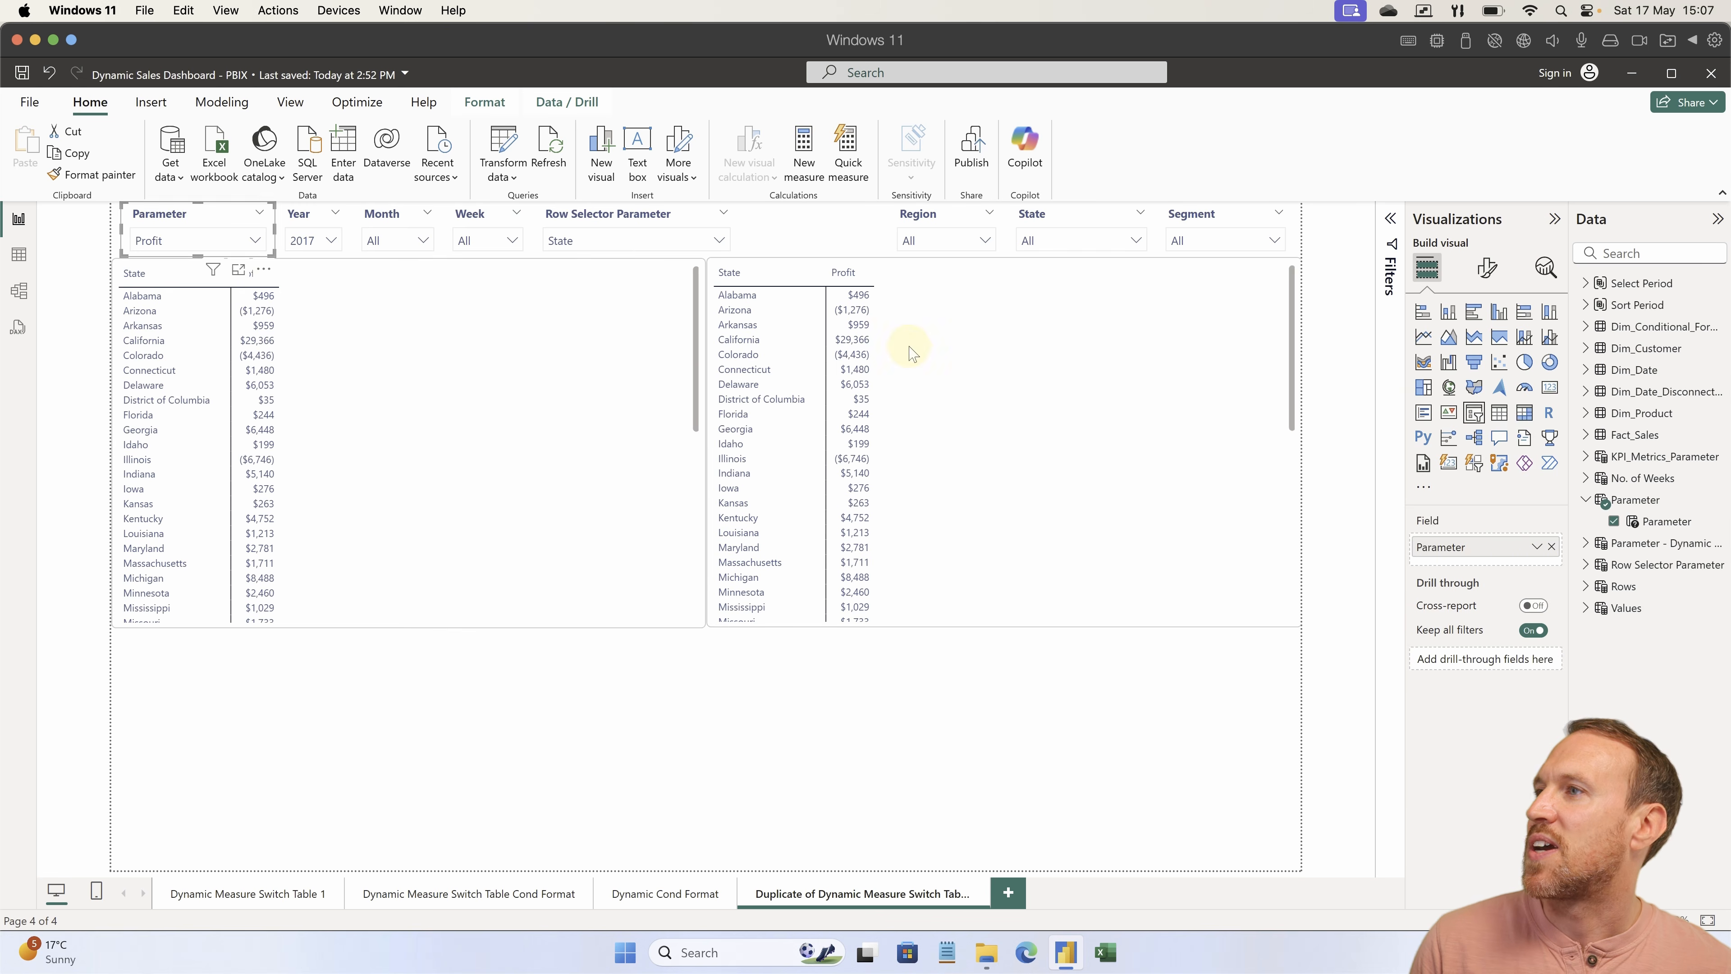
# Turn off single selection in the Parameter slicer's settings so several metrics can be chosen.
pyautogui.click(1487, 267)
pyautogui.click(1460, 392)
pyautogui.click(1539, 551)
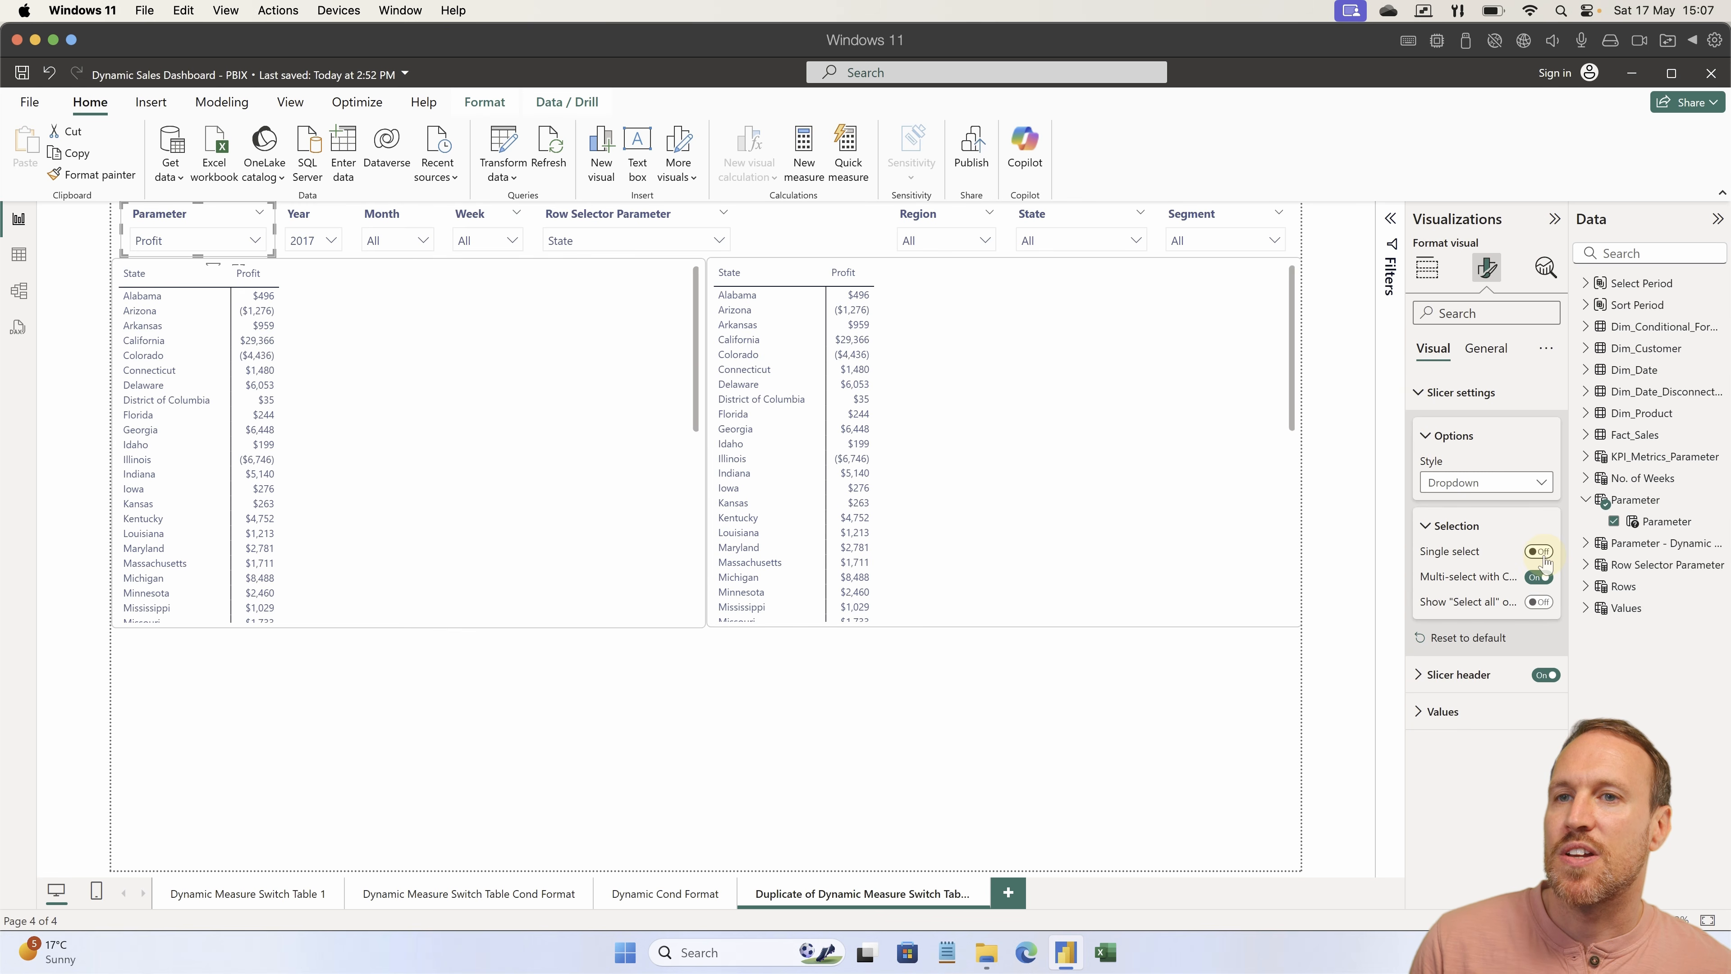
# Add No. of Orders, ATV, Margin %, Discount Sales Amount, Avg Discount and % Discounts Applied to the Parameter slicer's selection.
pyautogui.click(237, 242)
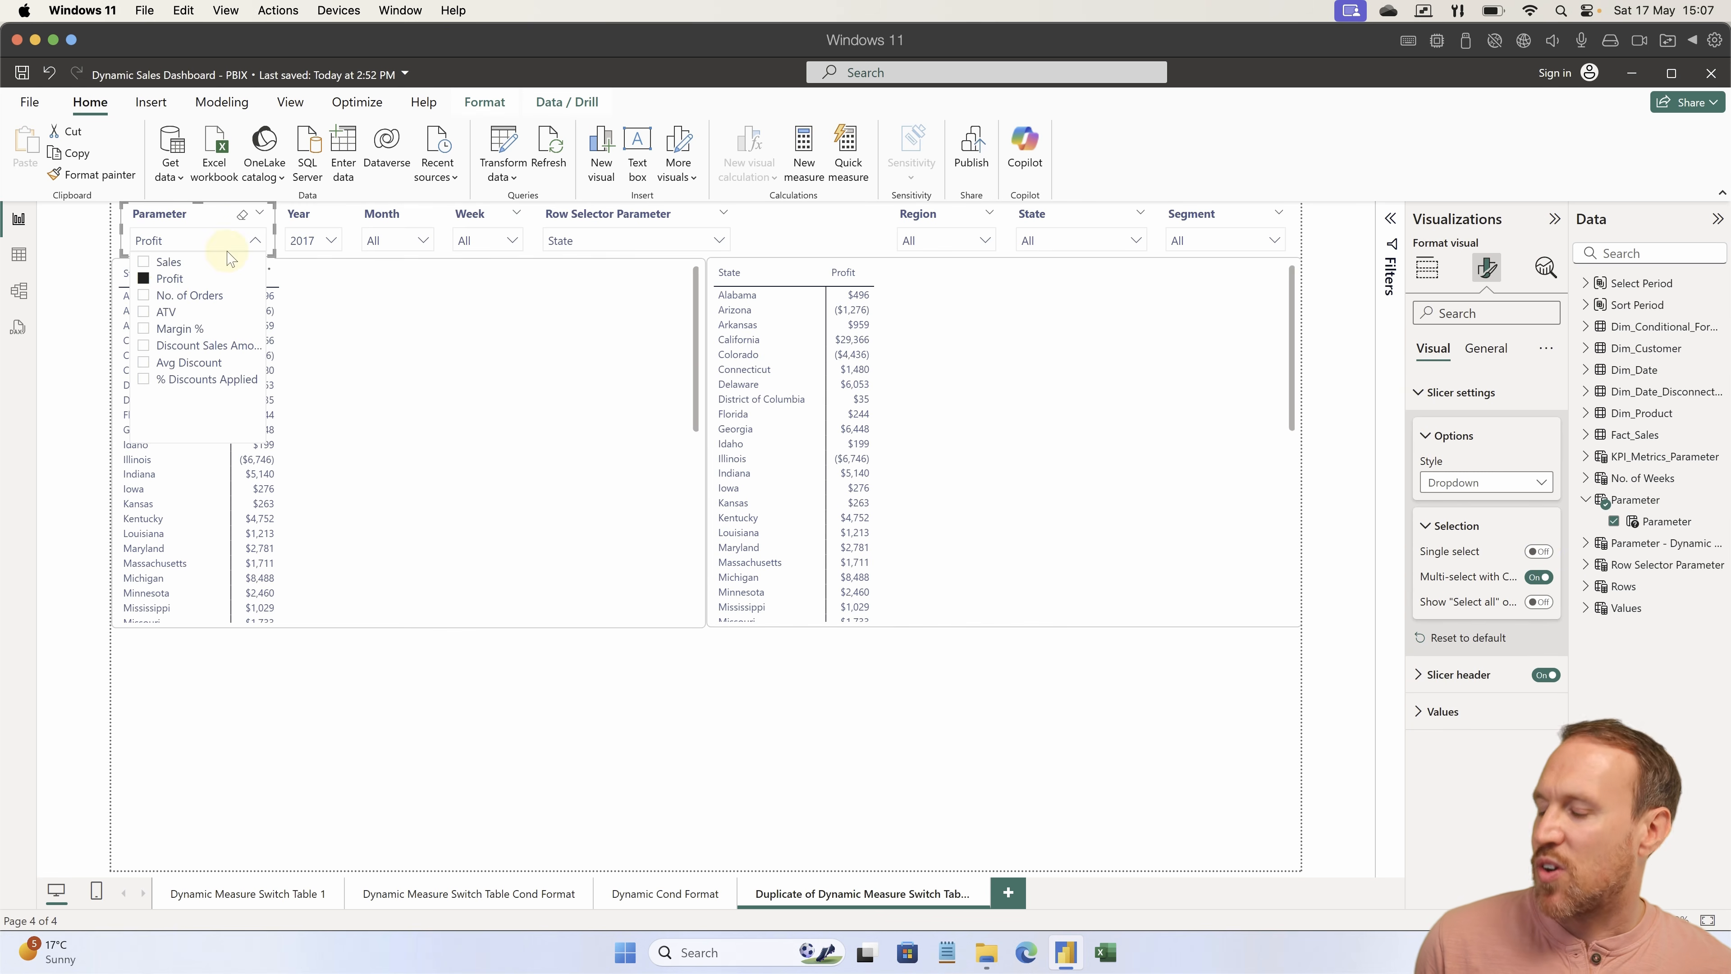
pyautogui.click(166, 296)
pyautogui.click(166, 311)
pyautogui.click(171, 329)
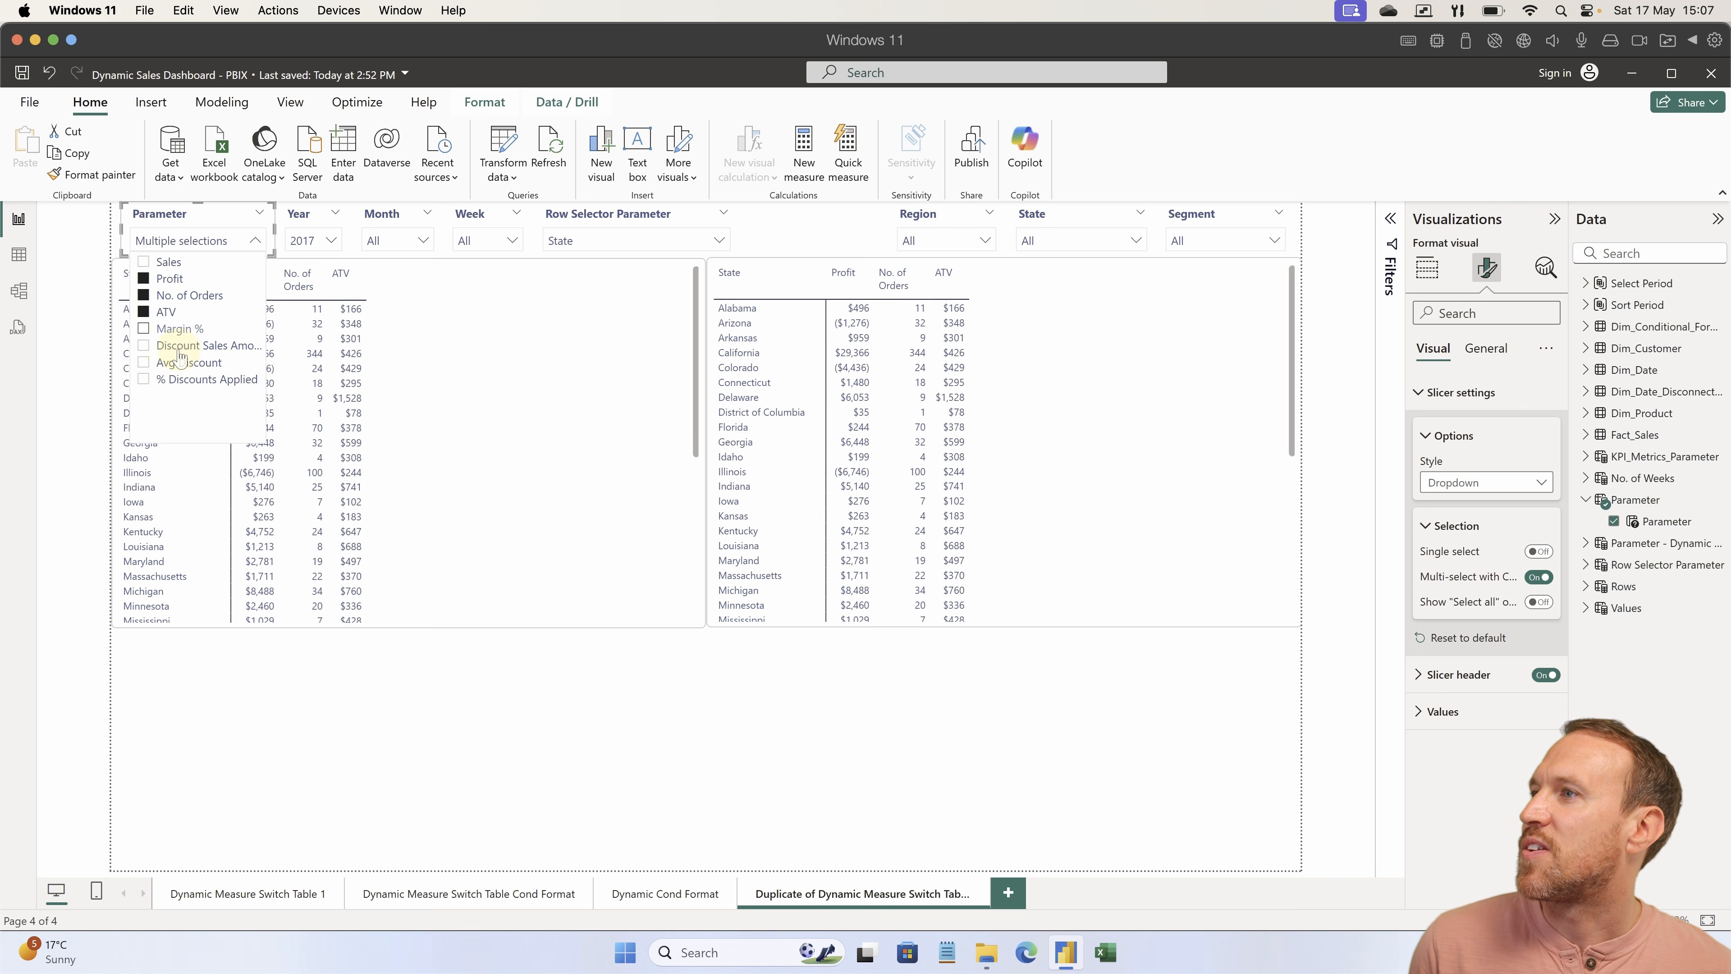
pyautogui.click(174, 346)
pyautogui.click(174, 363)
pyautogui.click(171, 380)
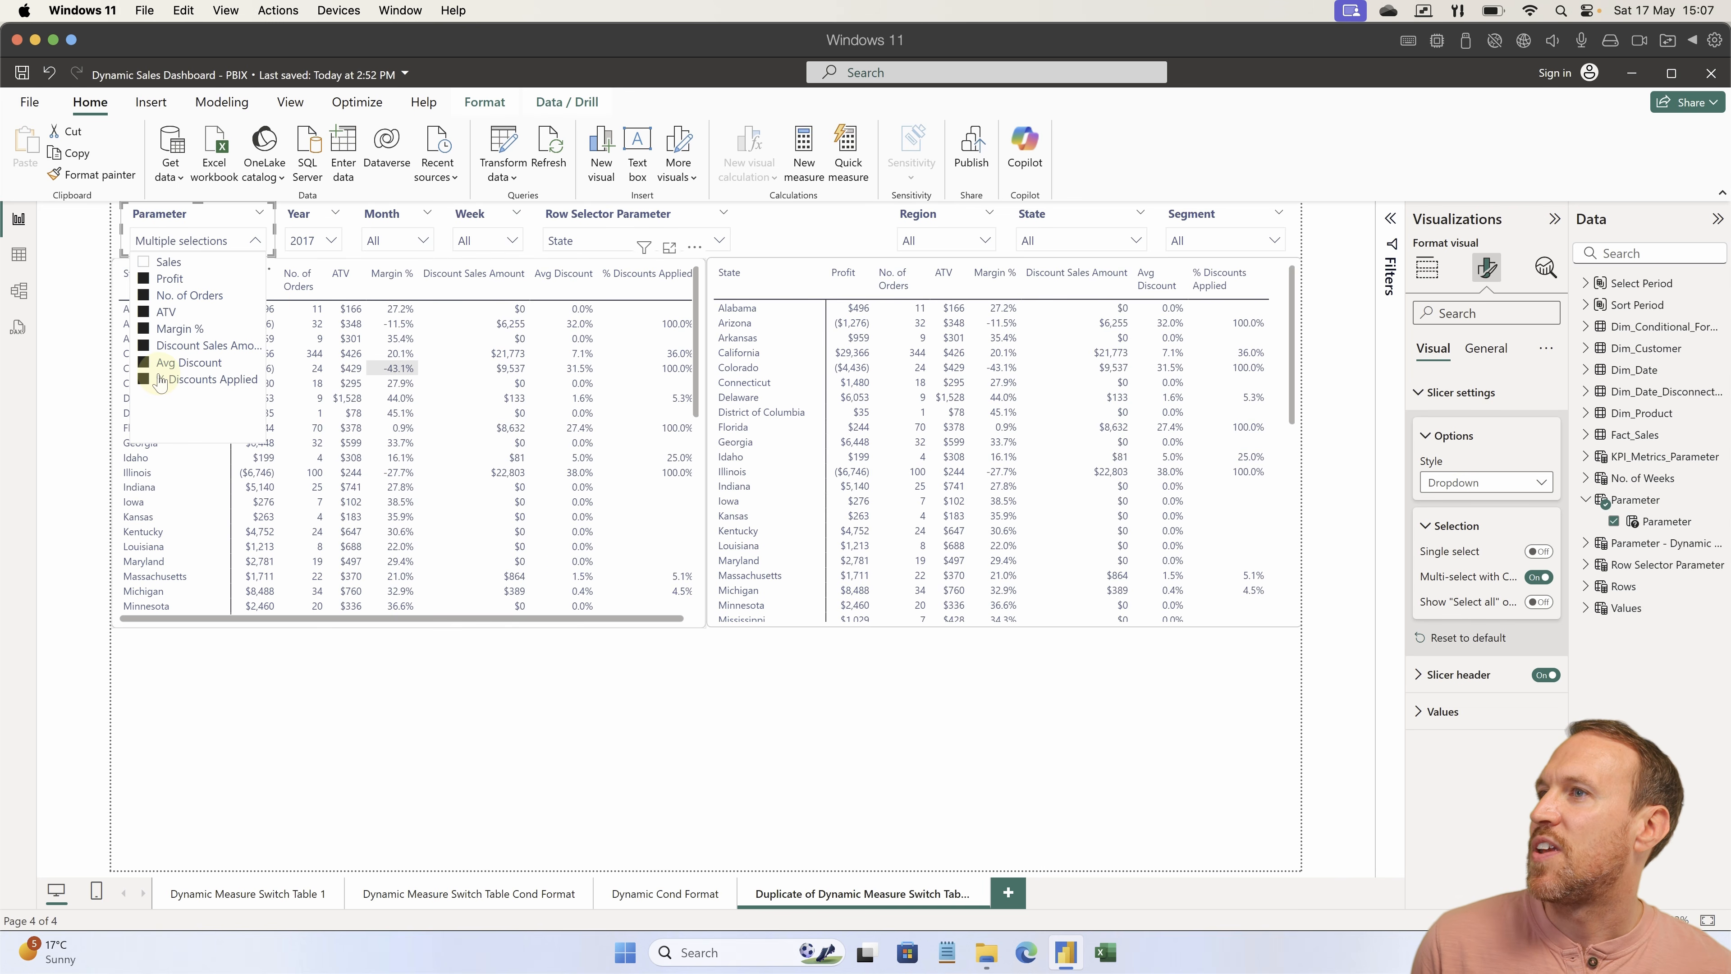
pyautogui.click(579, 437)
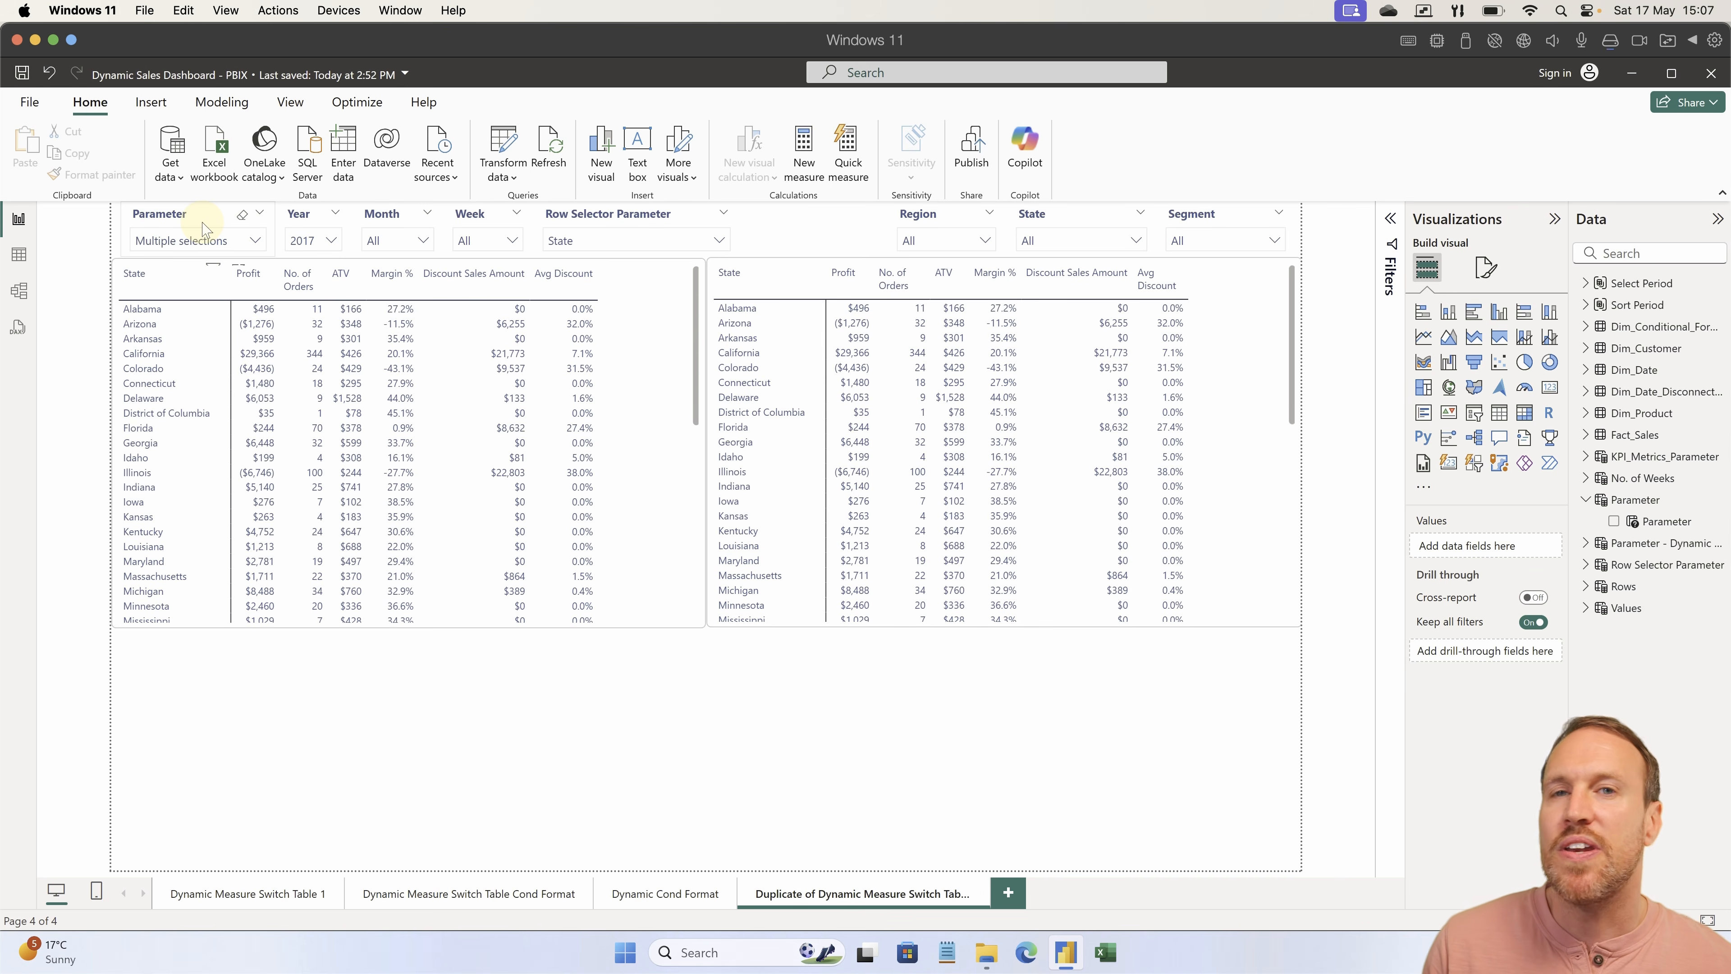
# Add Sales to the metrics selected in the Parameter slicer and view the Parameter field's DAX definition.
pyautogui.click(208, 241)
pyautogui.click(199, 261)
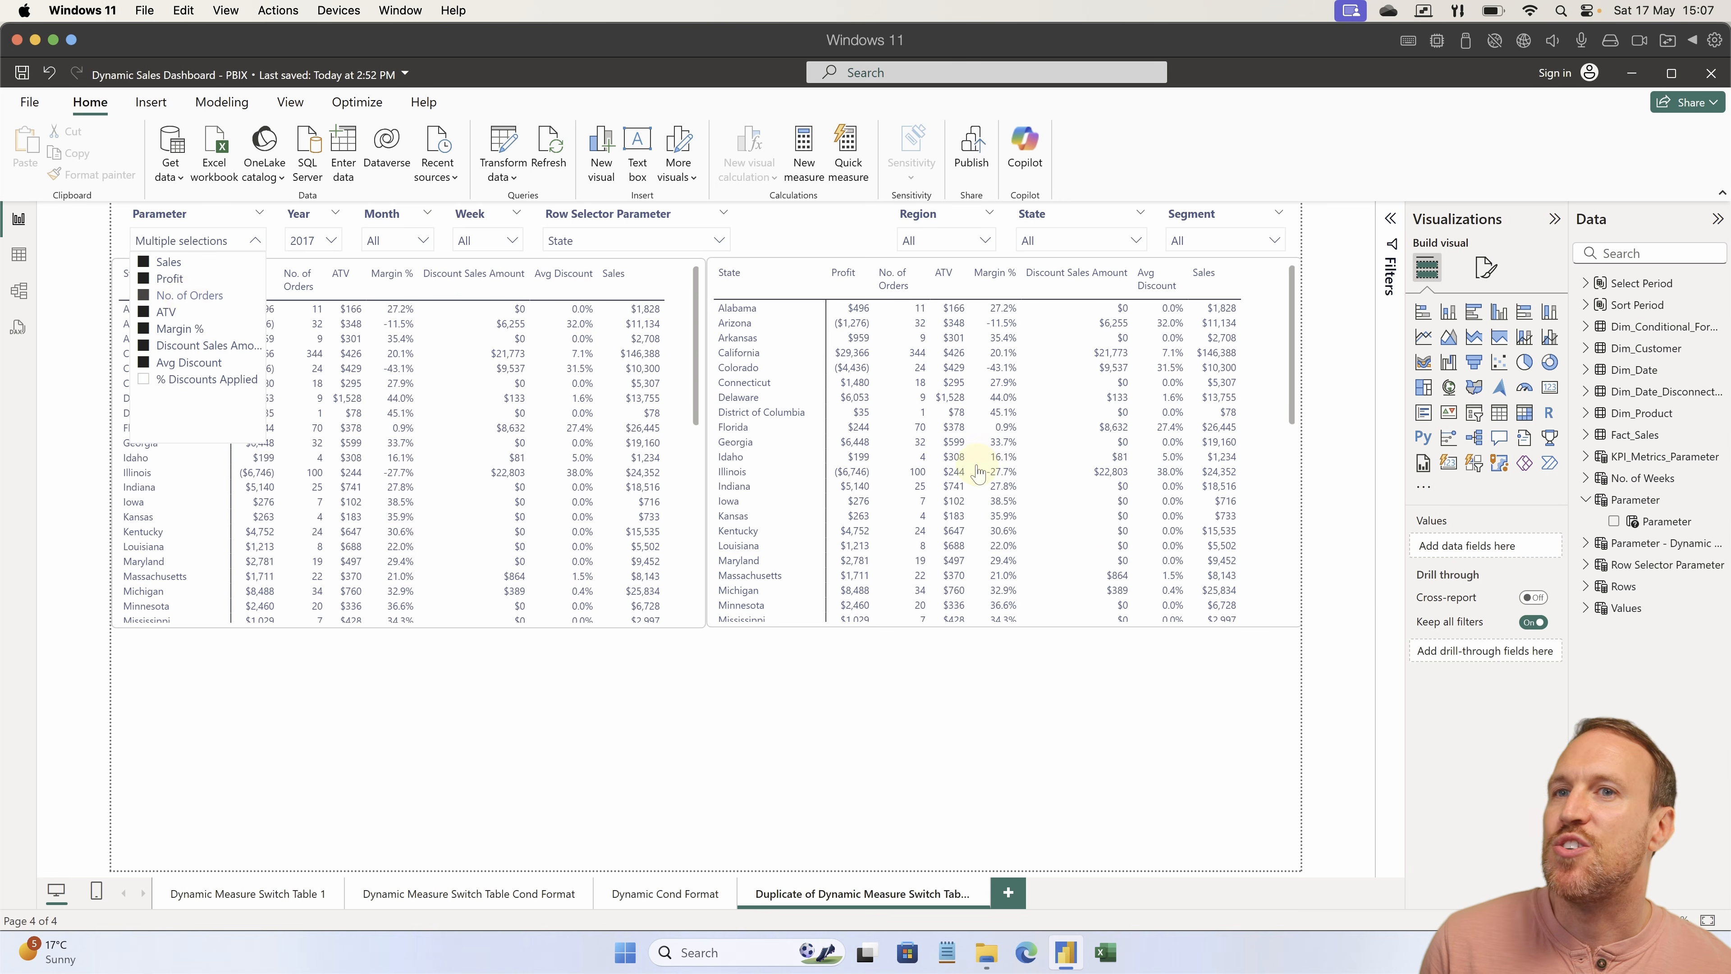
pyautogui.click(1666, 521)
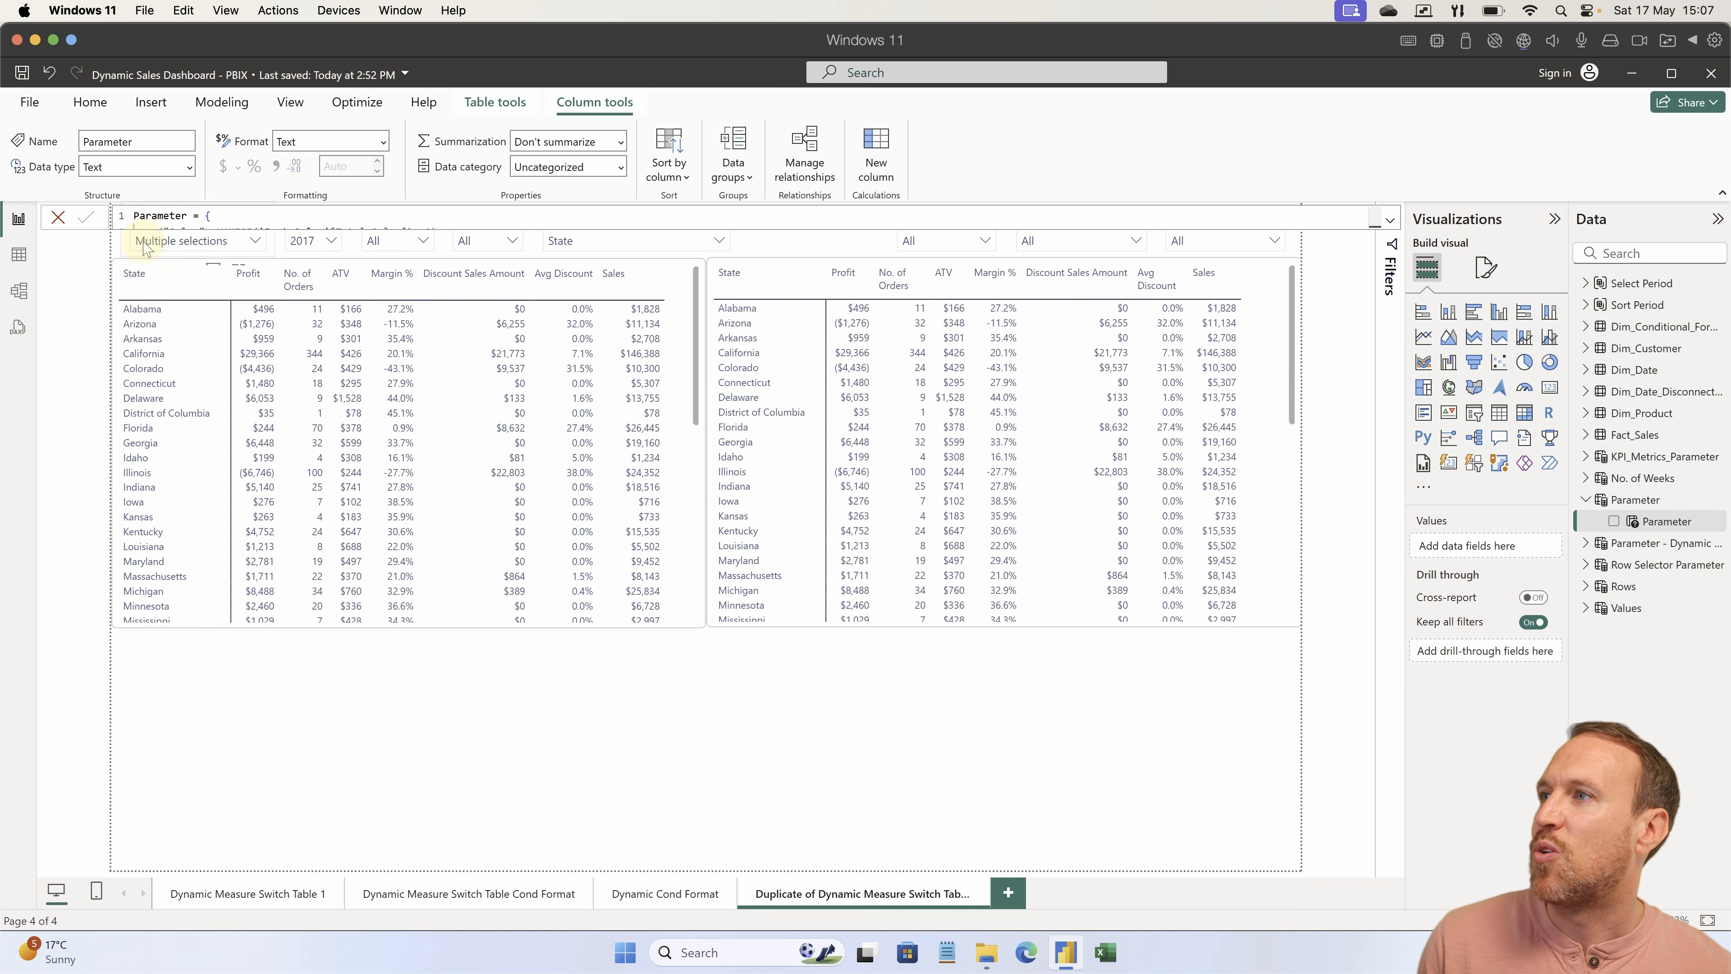
# Select only Sales in the Parameter slicer and turn single selection back on in its slicer settings.
pyautogui.click(145, 242)
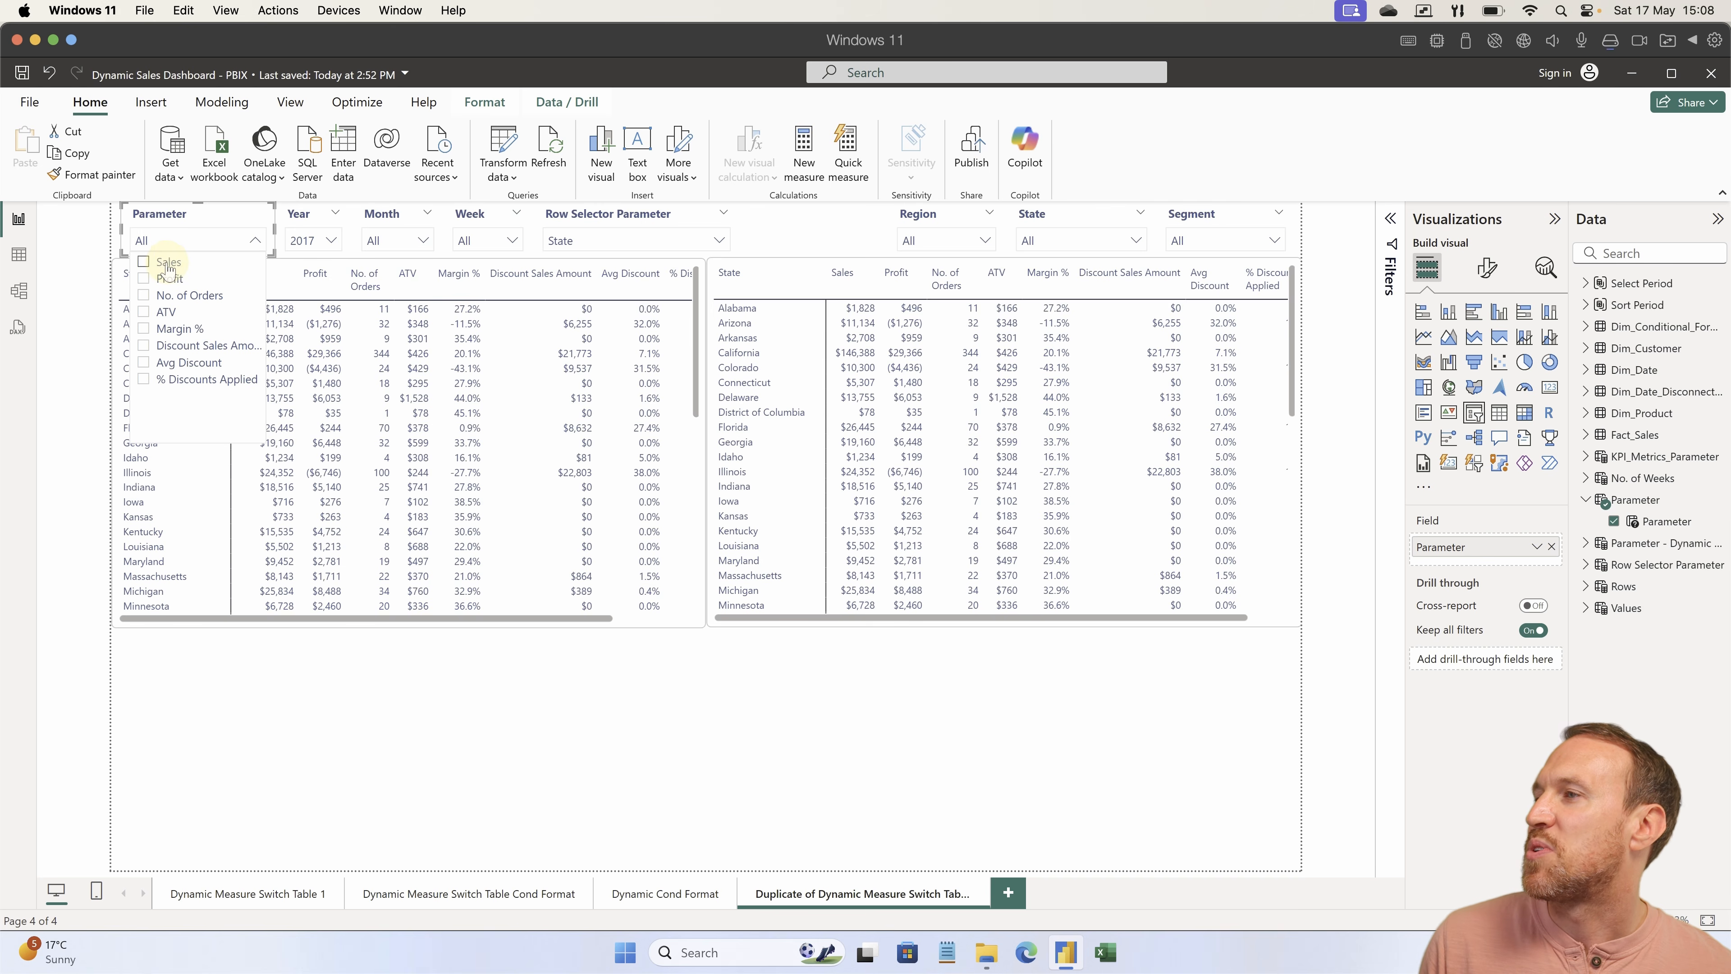
pyautogui.click(167, 265)
pyautogui.click(1487, 266)
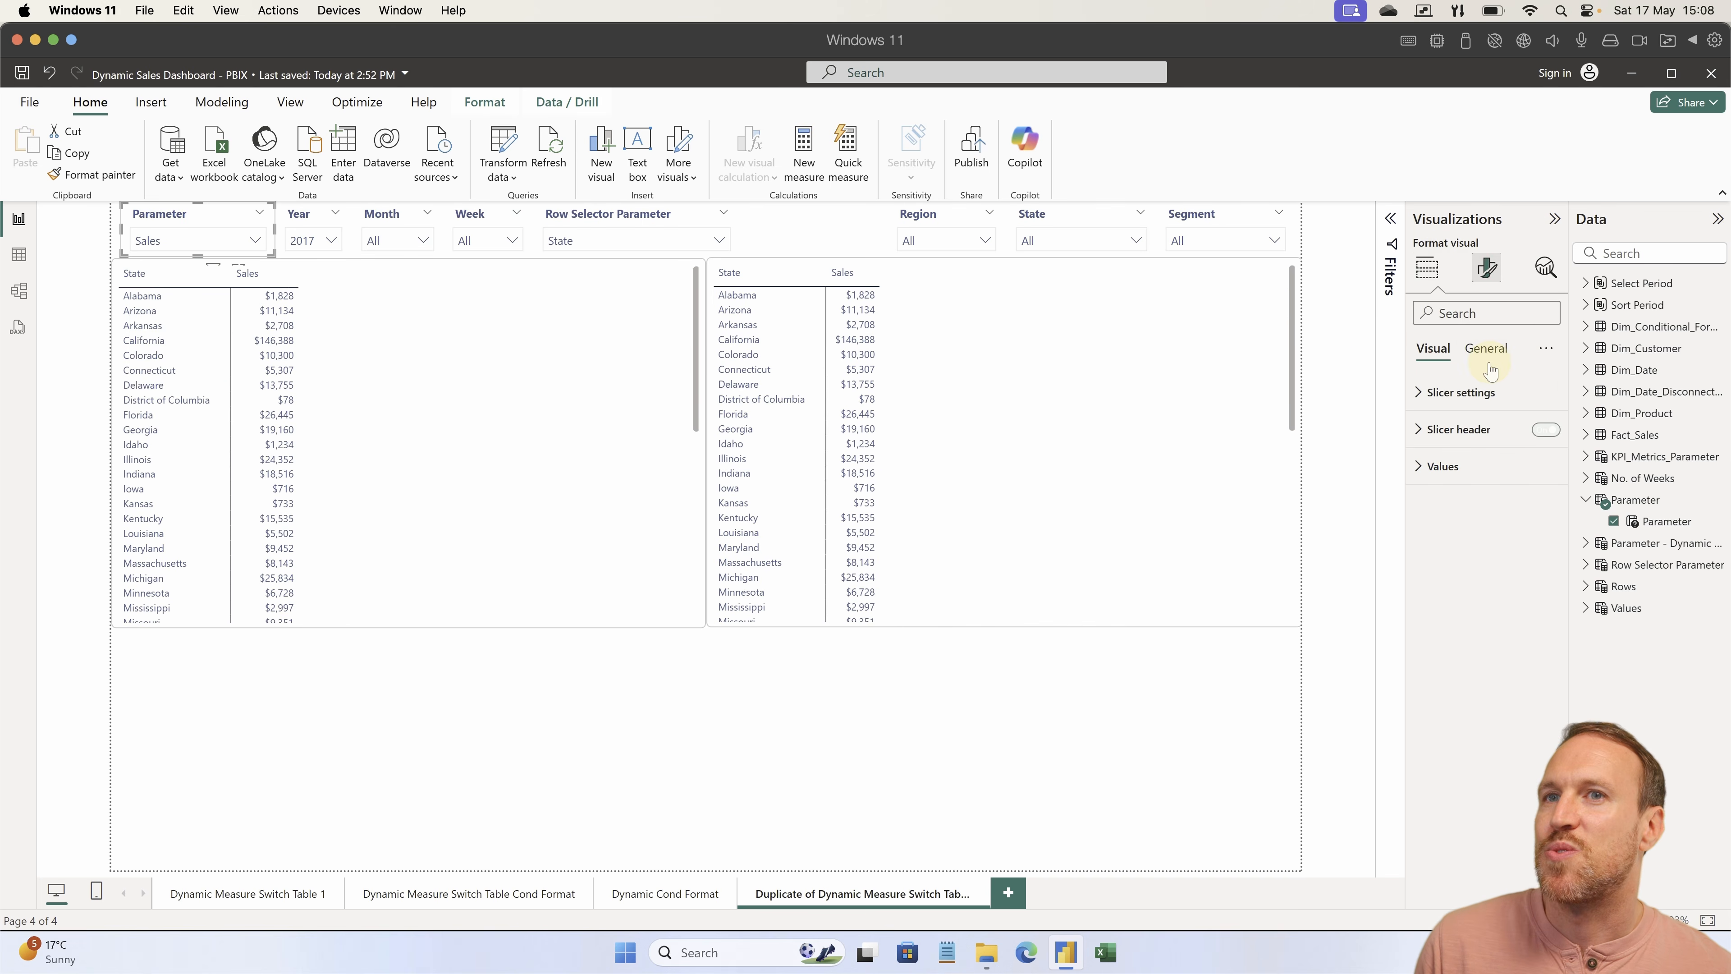
pyautogui.click(1460, 392)
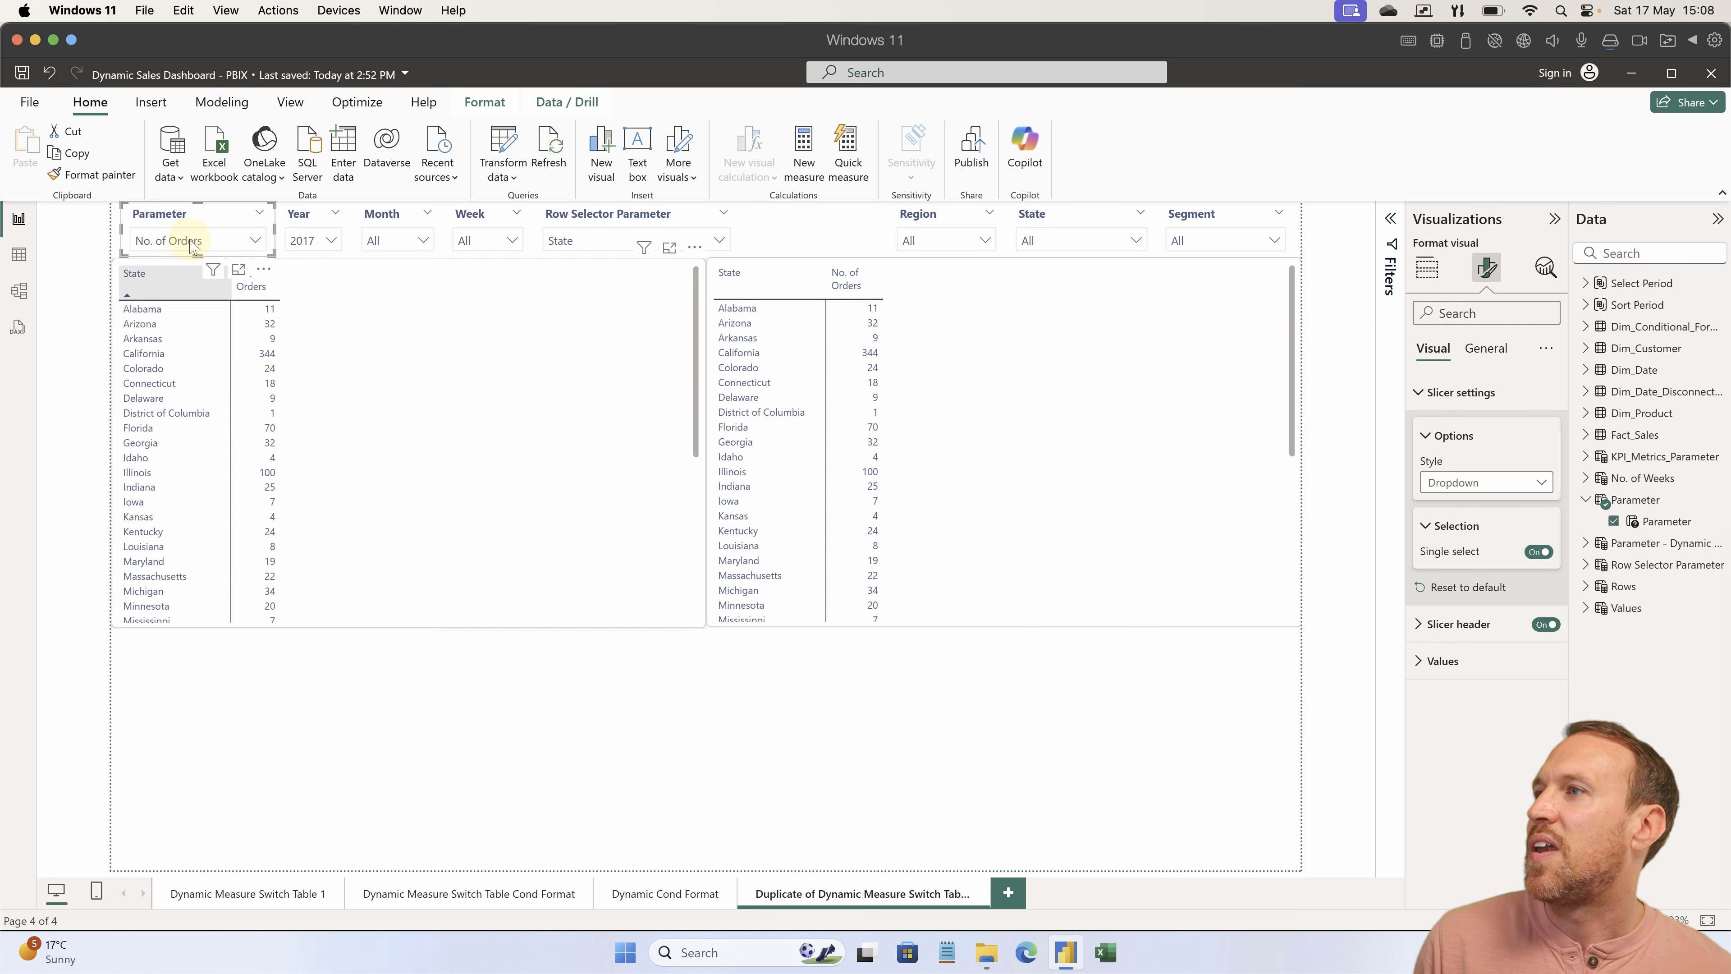
# Switch the Parameter slicer to Sales and to No. of Orders to check how the matrices' column headers change.
pyautogui.click(192, 244)
pyautogui.click(167, 264)
pyautogui.click(256, 276)
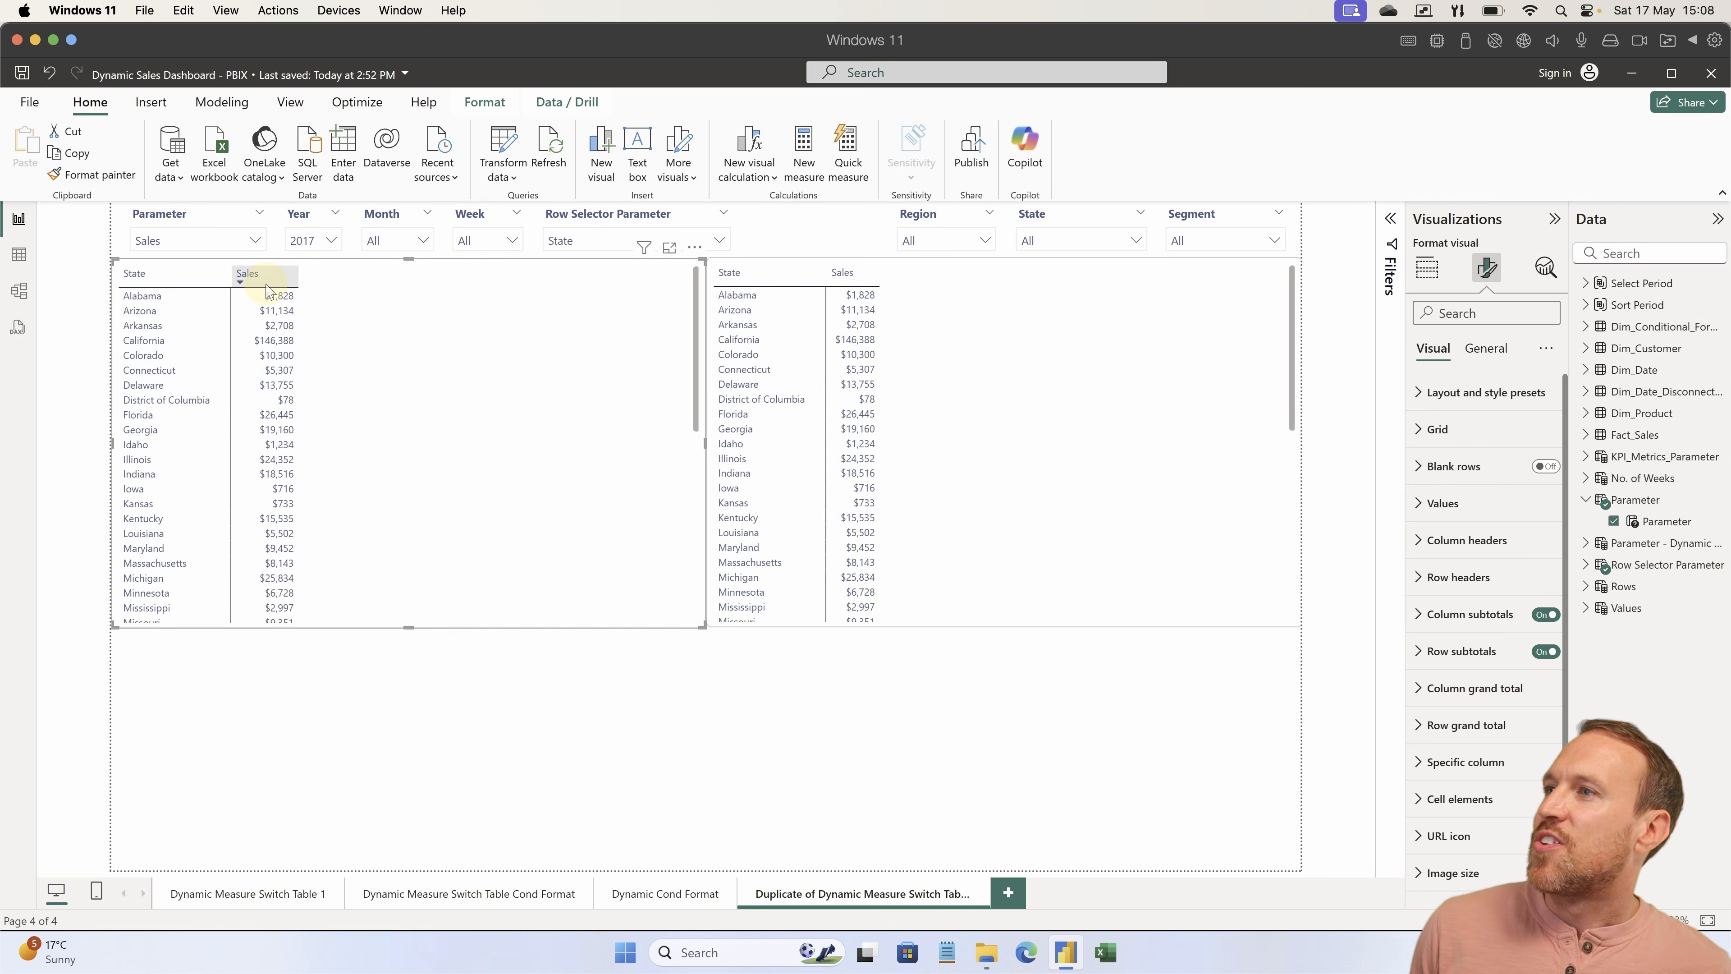
pyautogui.click(191, 240)
pyautogui.click(189, 296)
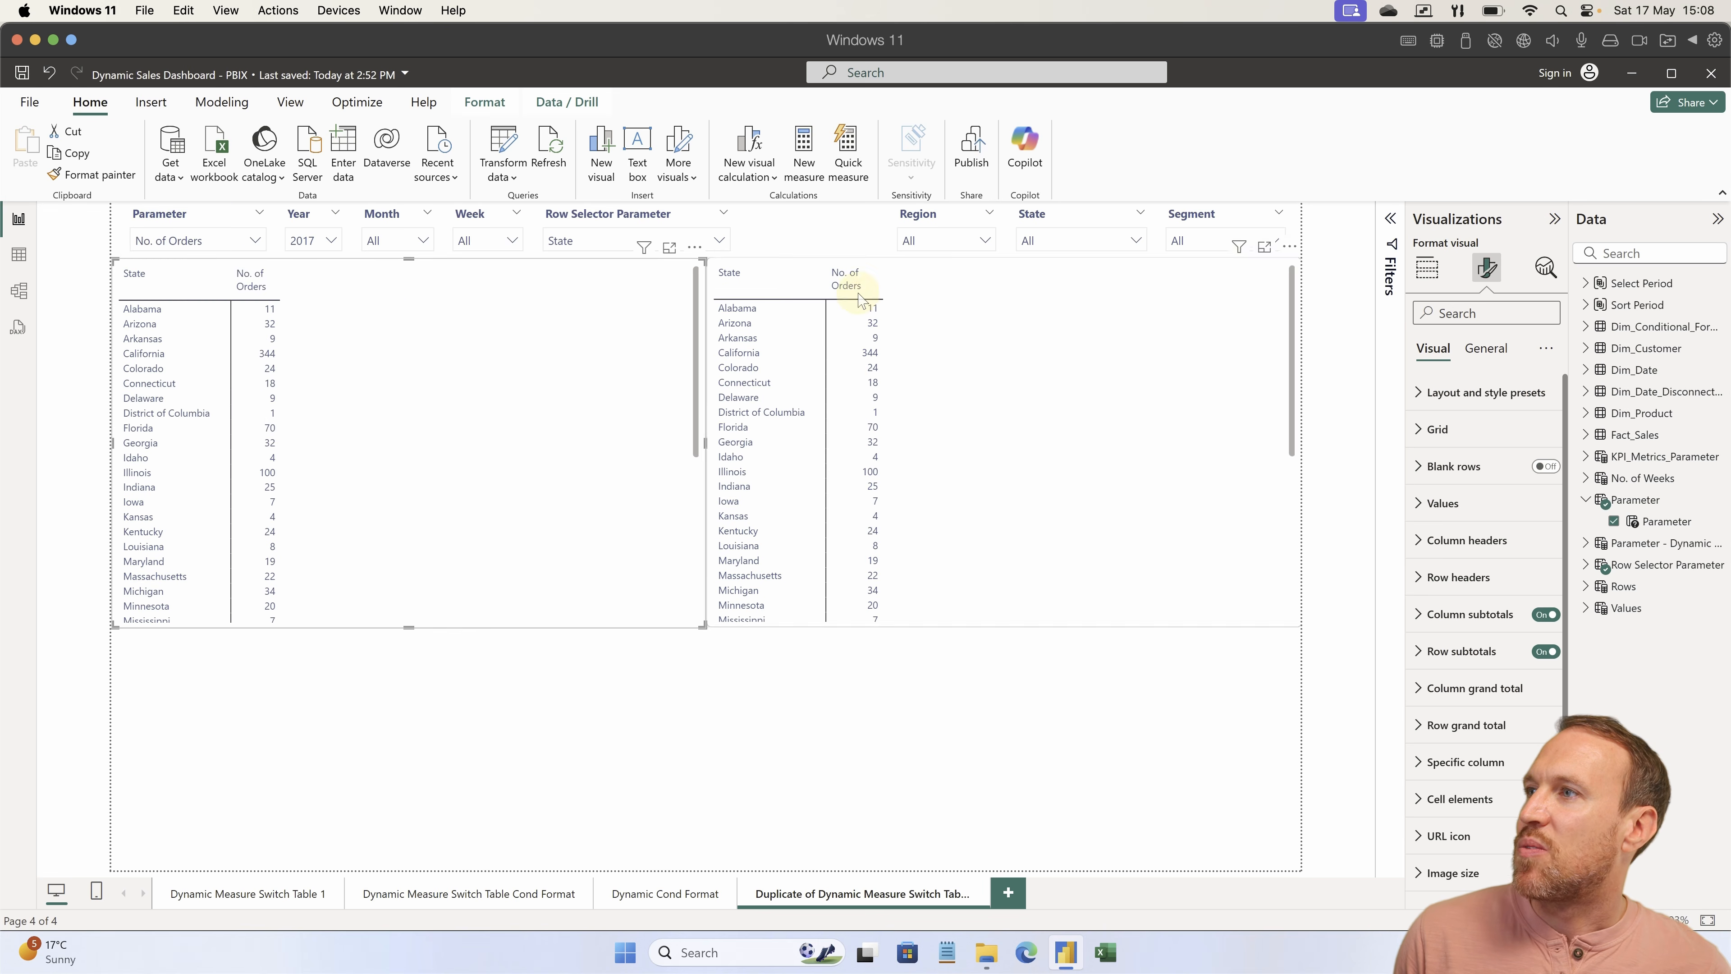
pyautogui.click(189, 238)
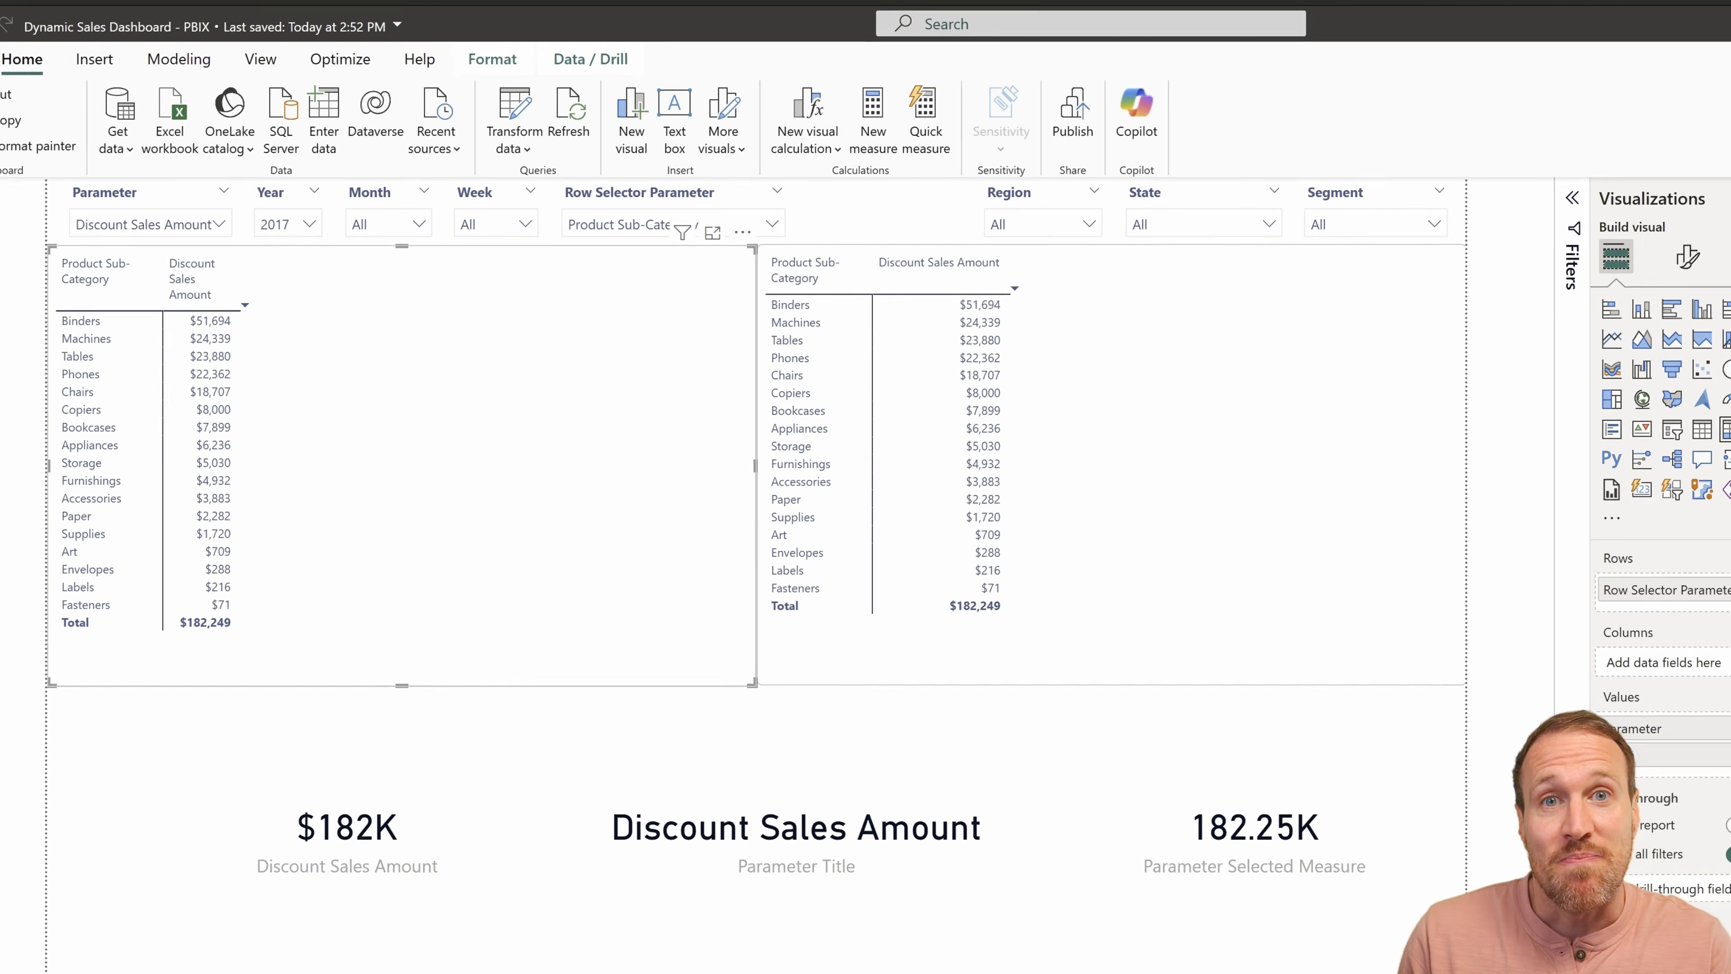
# Start a new fields parameter and name it Multi_Parameter.
pyautogui.click(227, 104)
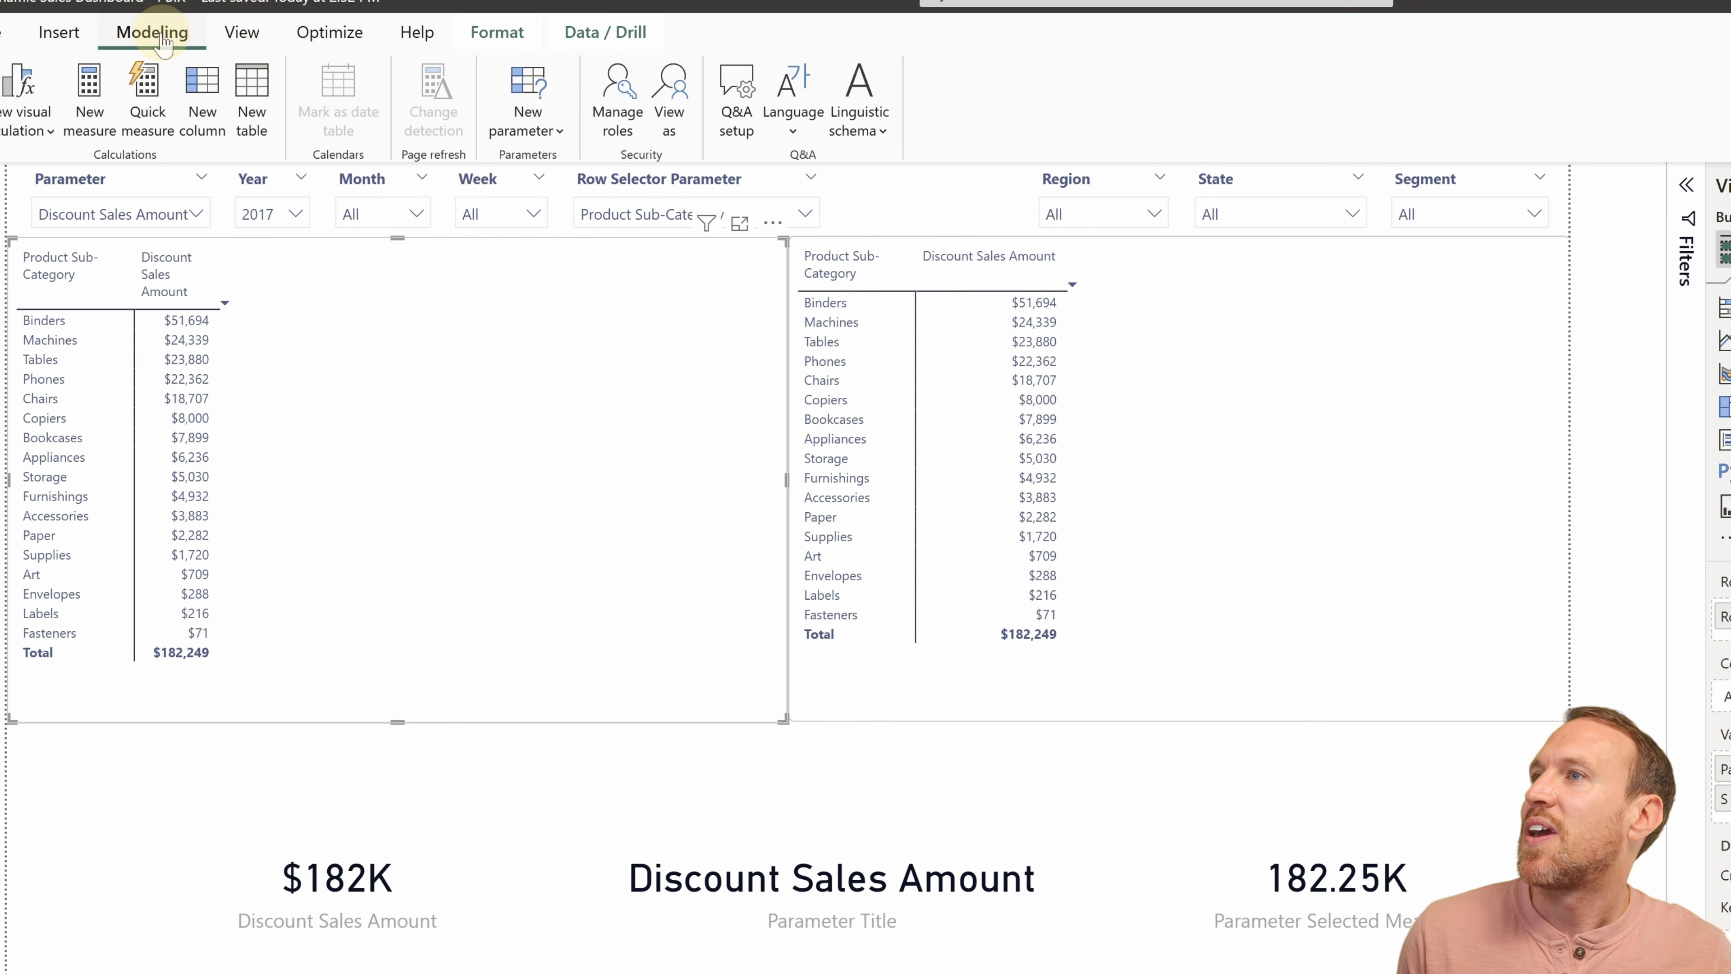
pyautogui.click(527, 103)
pyautogui.click(517, 208)
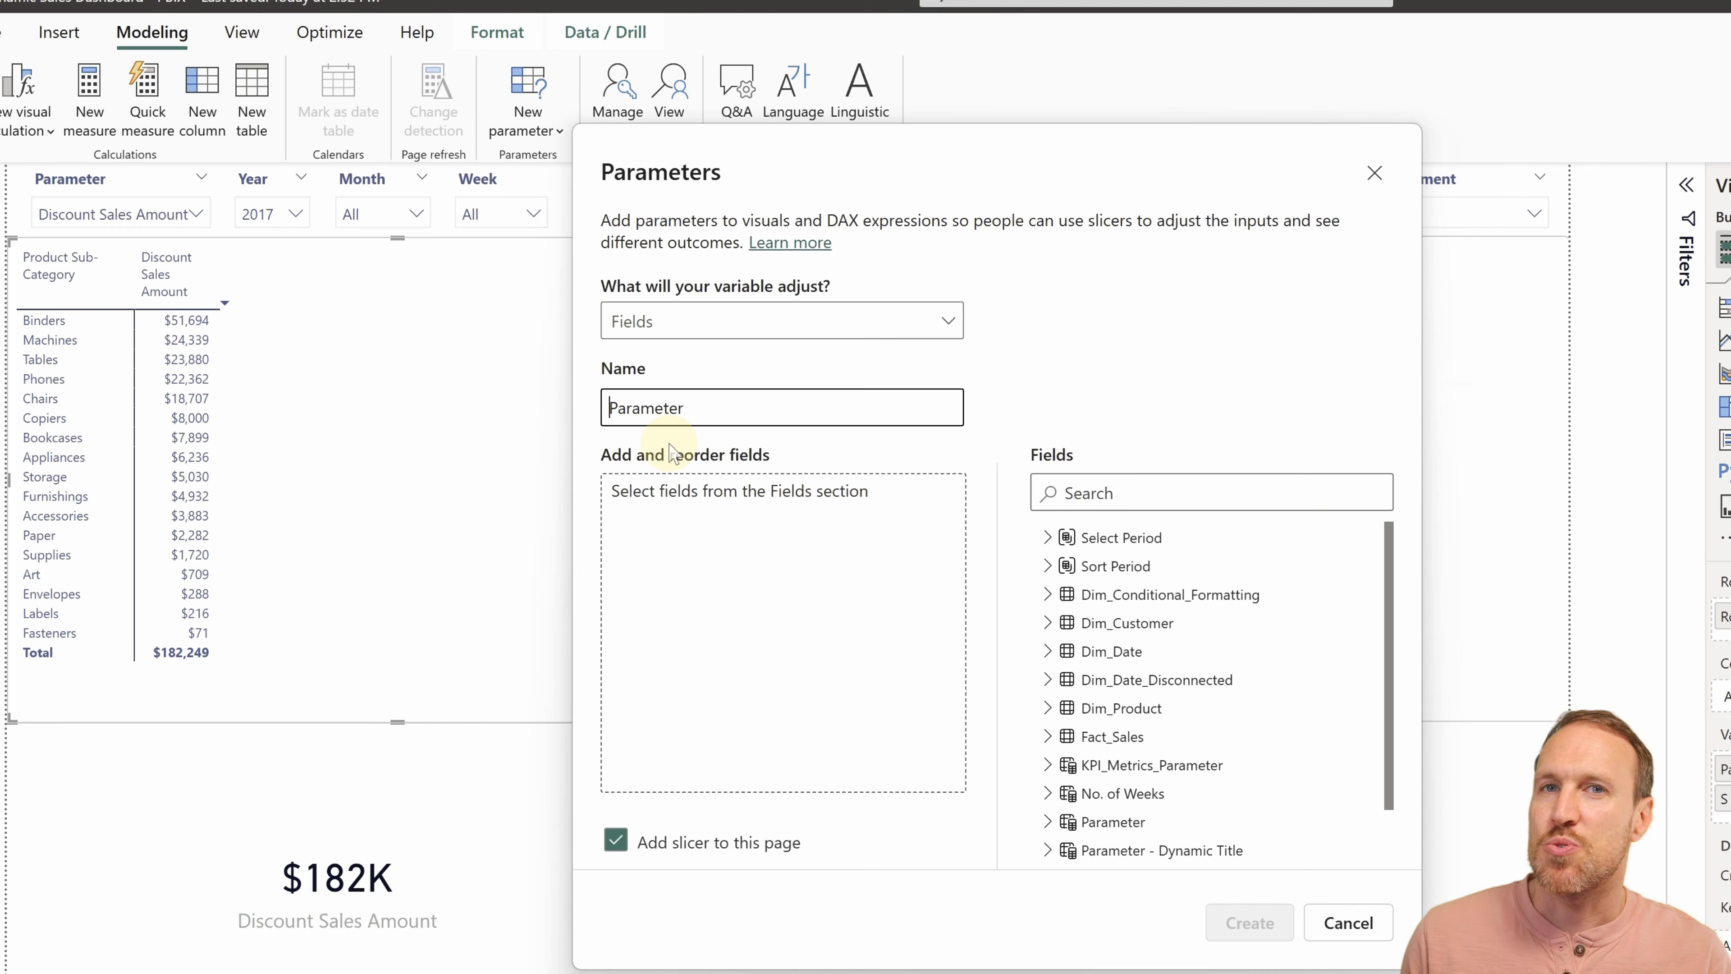
pyautogui.write('Multi_')
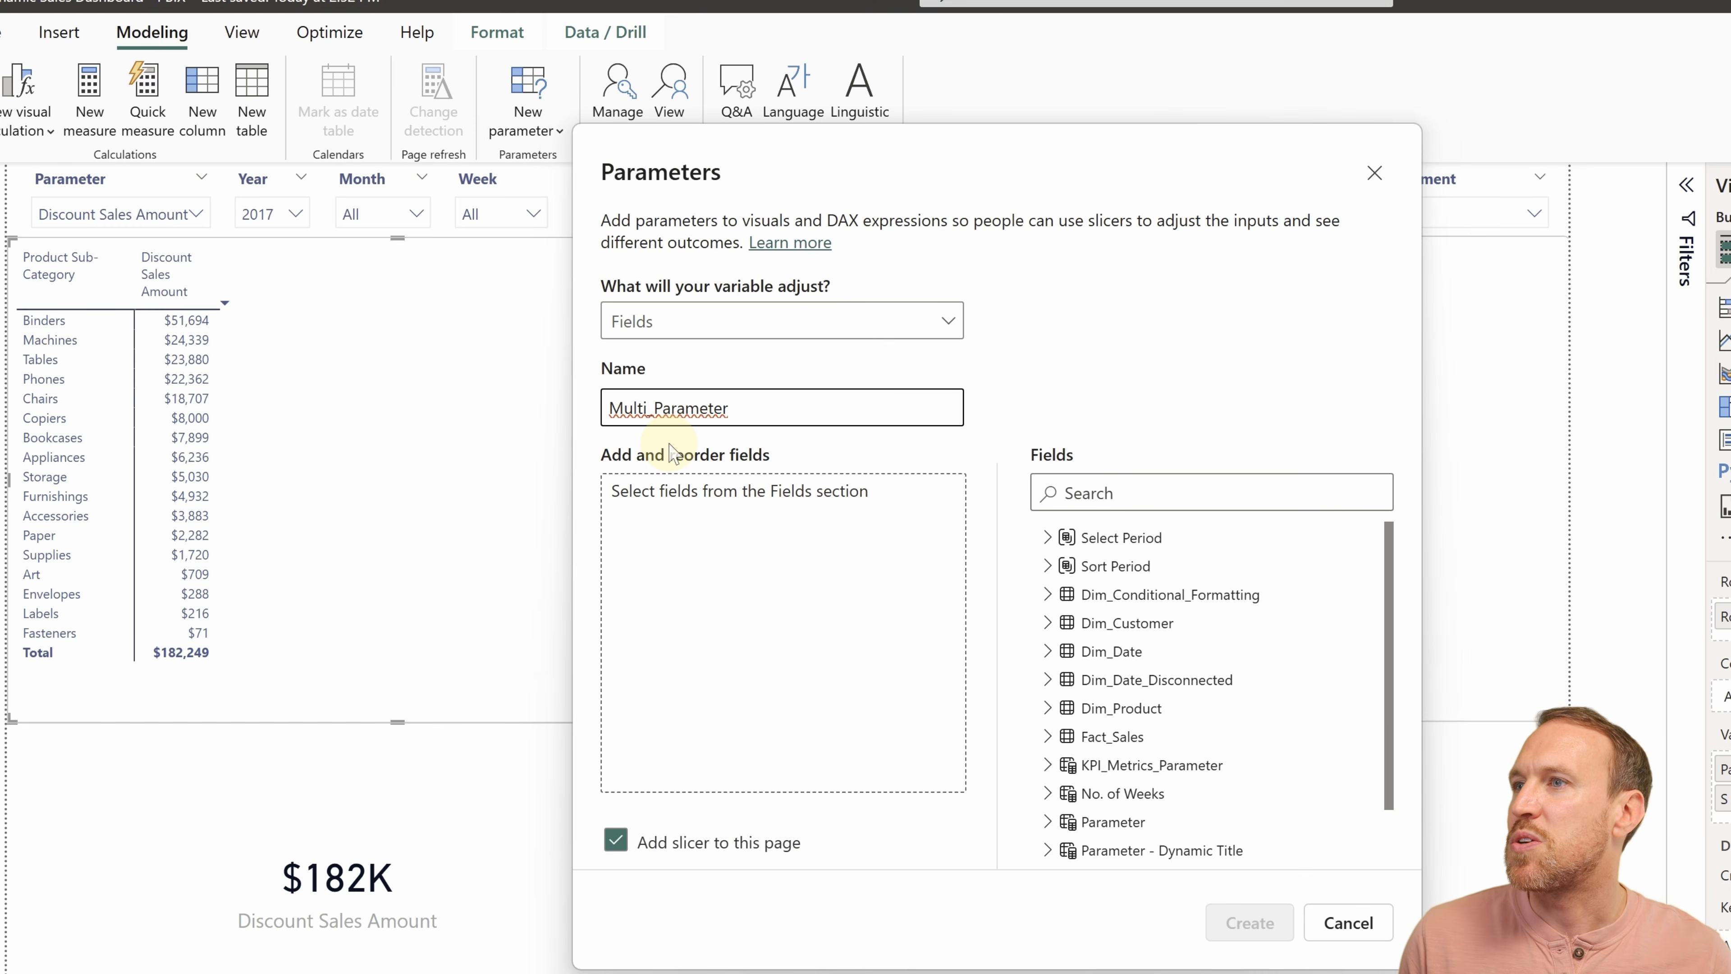
pyautogui.click(791, 511)
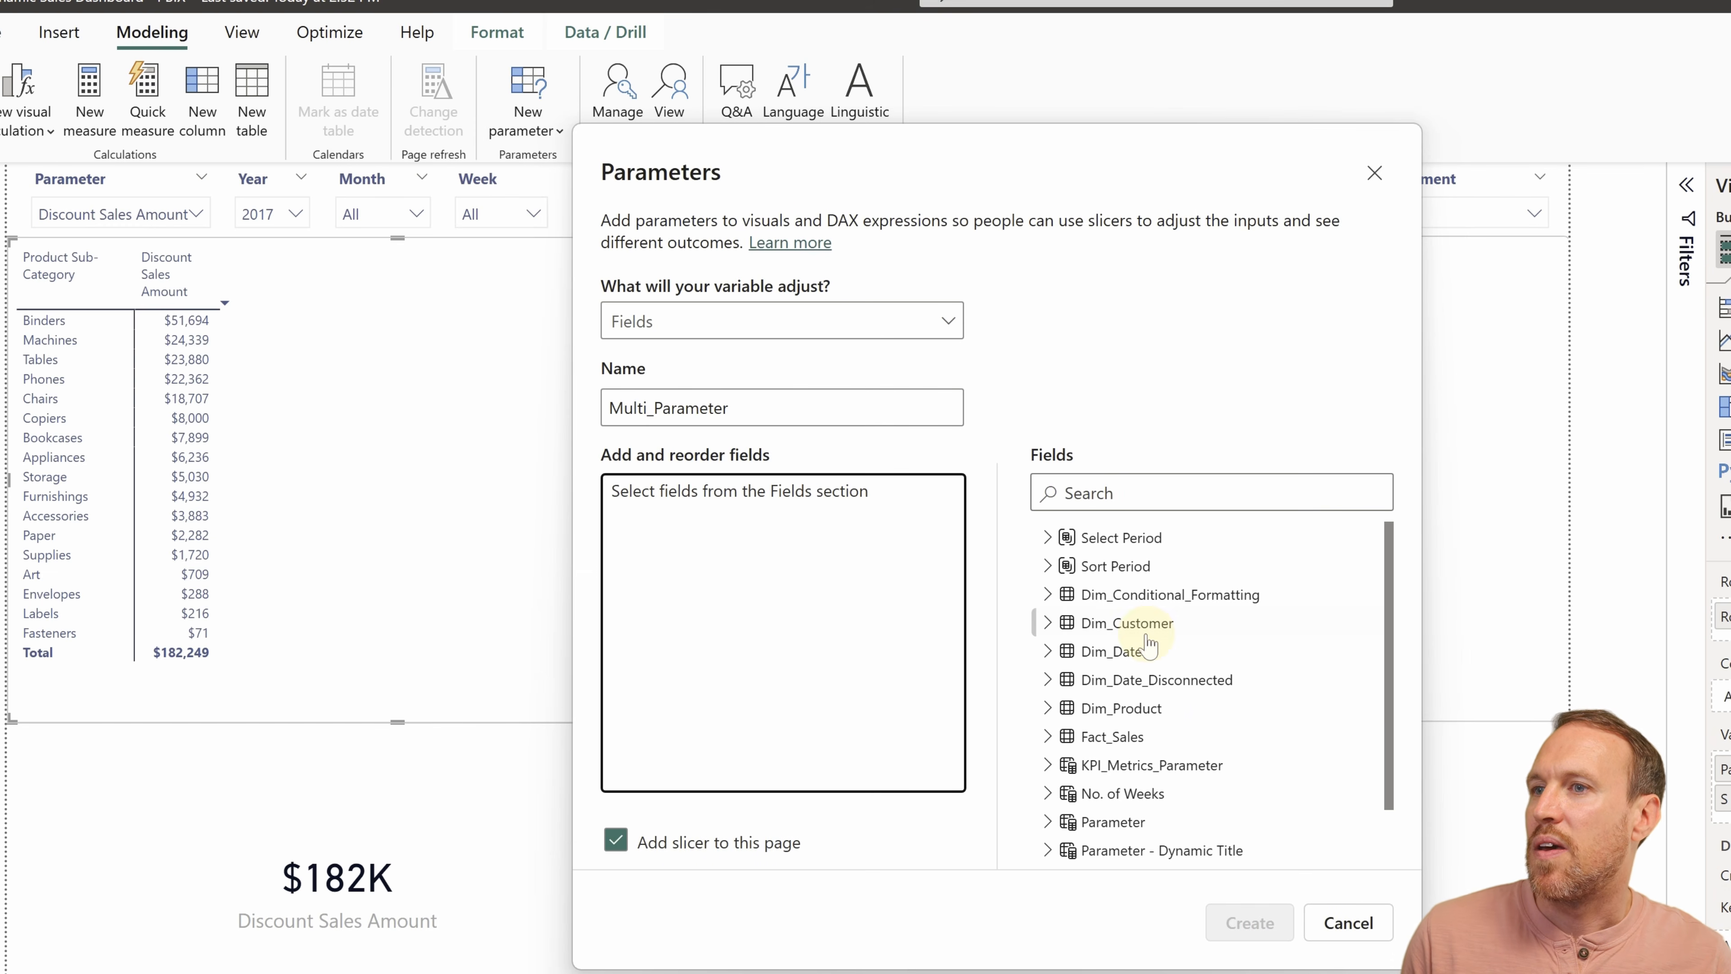
# Add the measures Total Sales, Total Profit, Margin %, No. of Orders and ATV to the new parameter.
pyautogui.scroll(-2, 1158, 723)
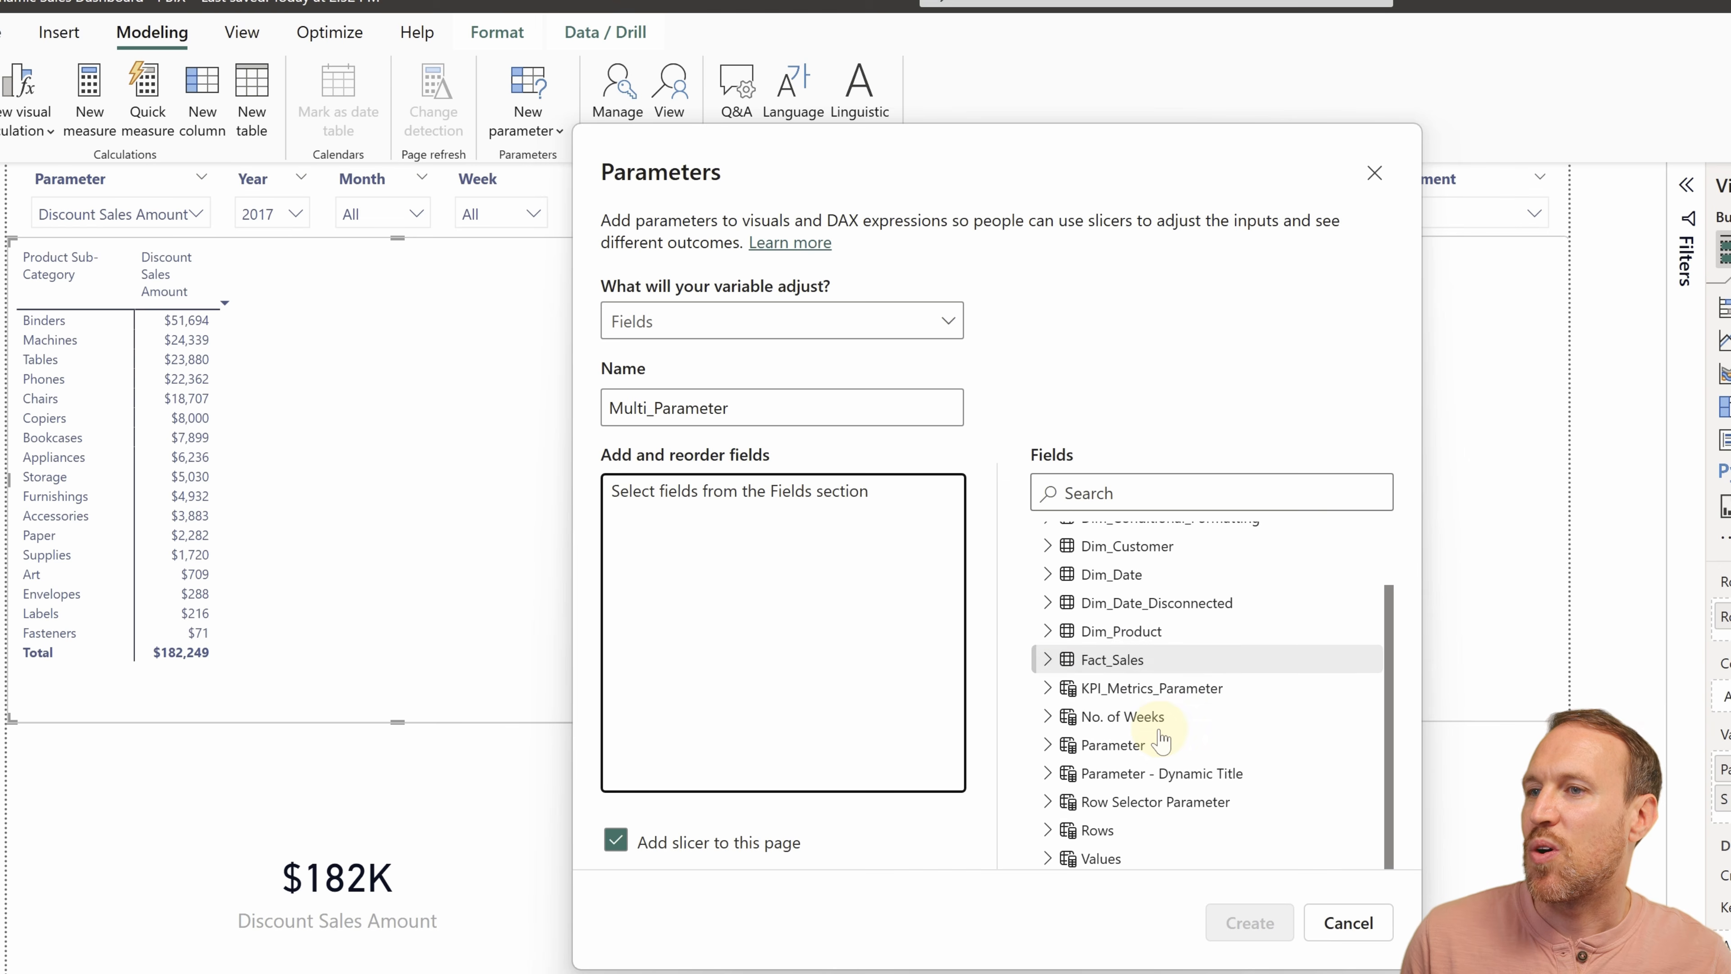
pyautogui.click(1048, 658)
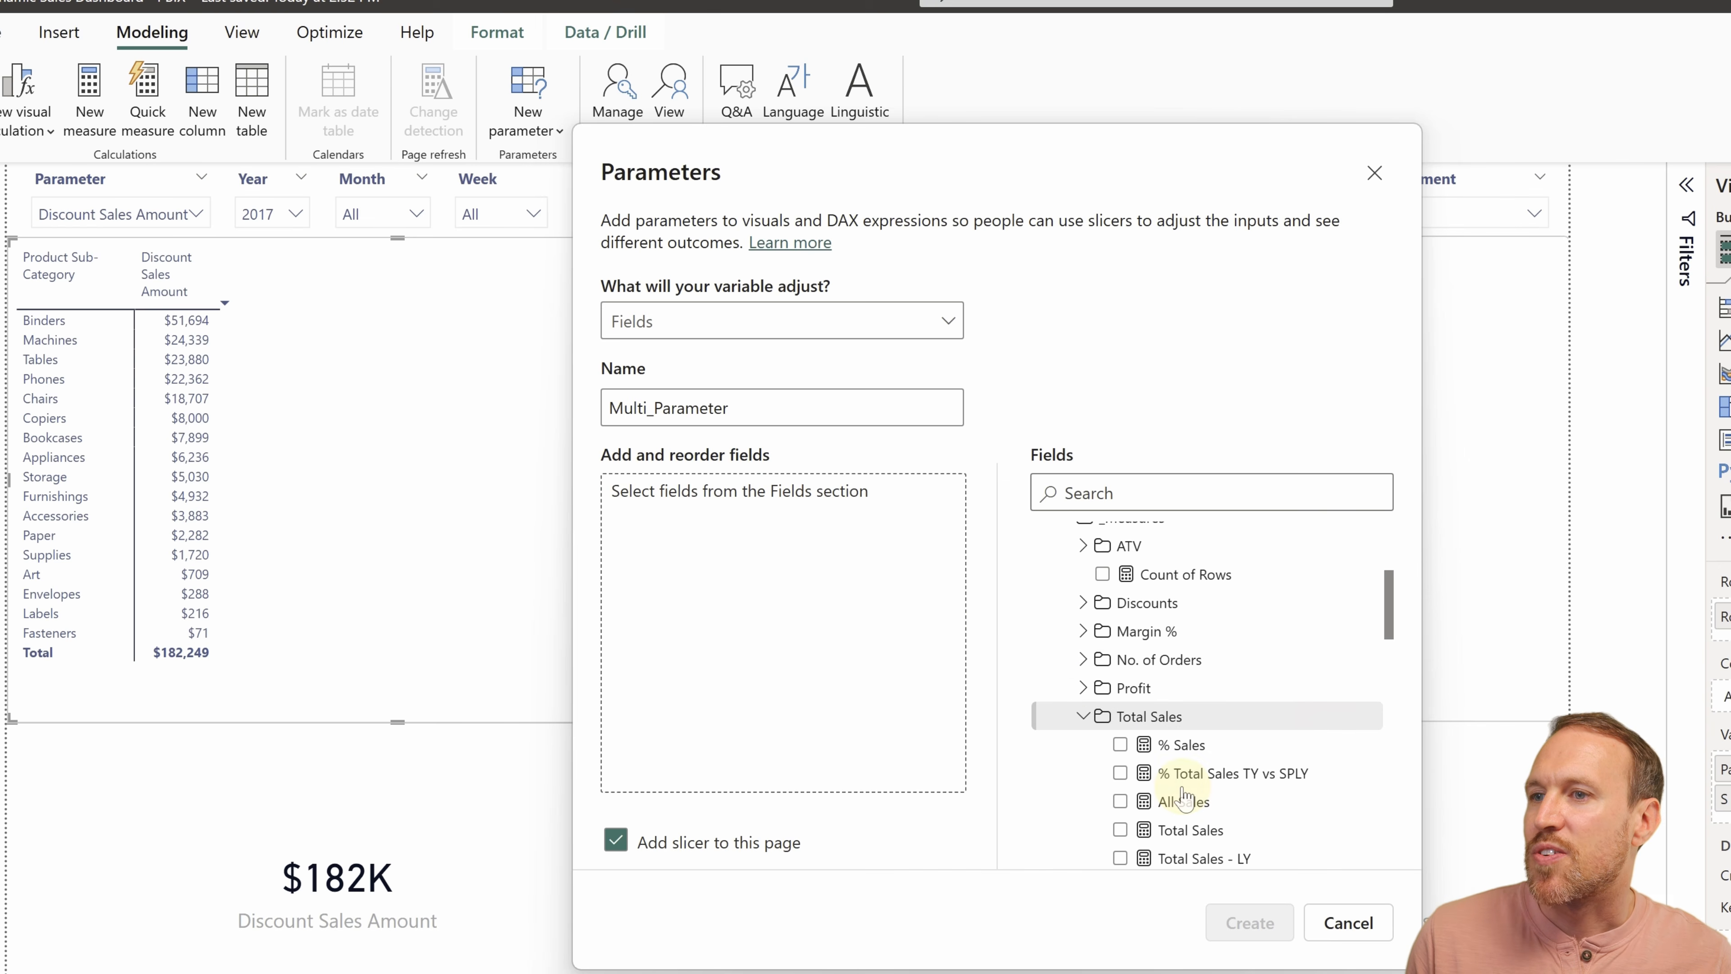
pyautogui.scroll(-1, 1179, 801)
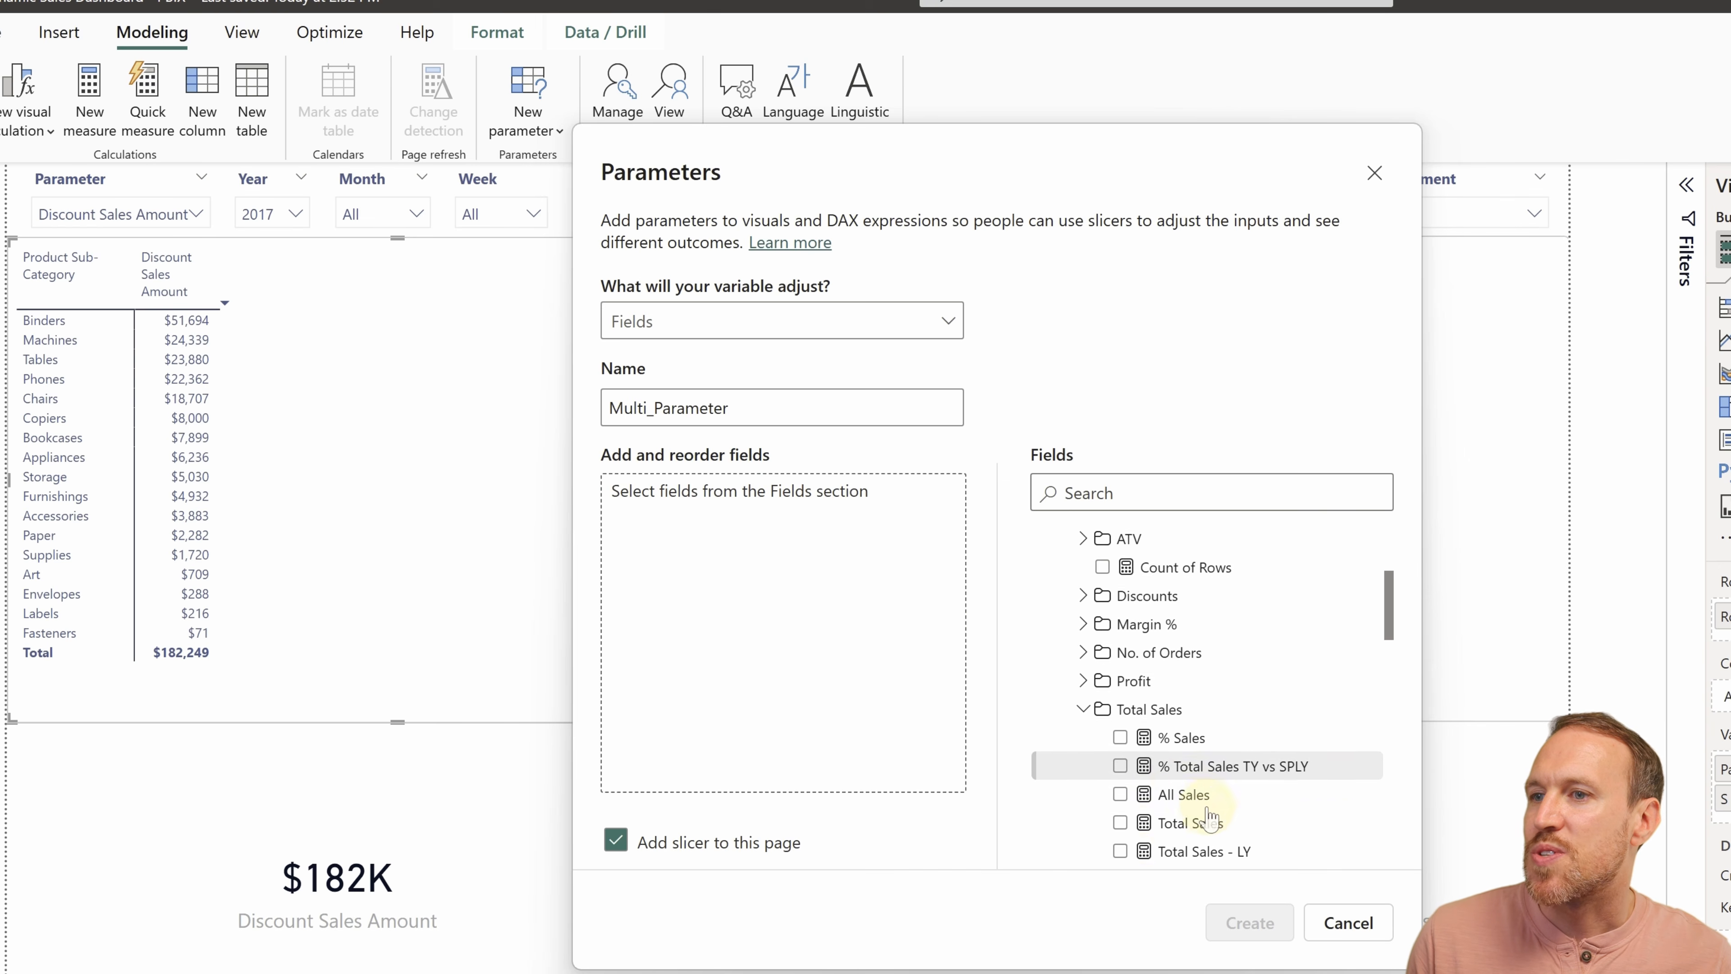
pyautogui.click(1121, 816)
pyautogui.click(1083, 673)
pyautogui.click(1121, 727)
pyautogui.click(1083, 615)
pyautogui.click(1123, 670)
pyautogui.scroll(-2, 1128, 671)
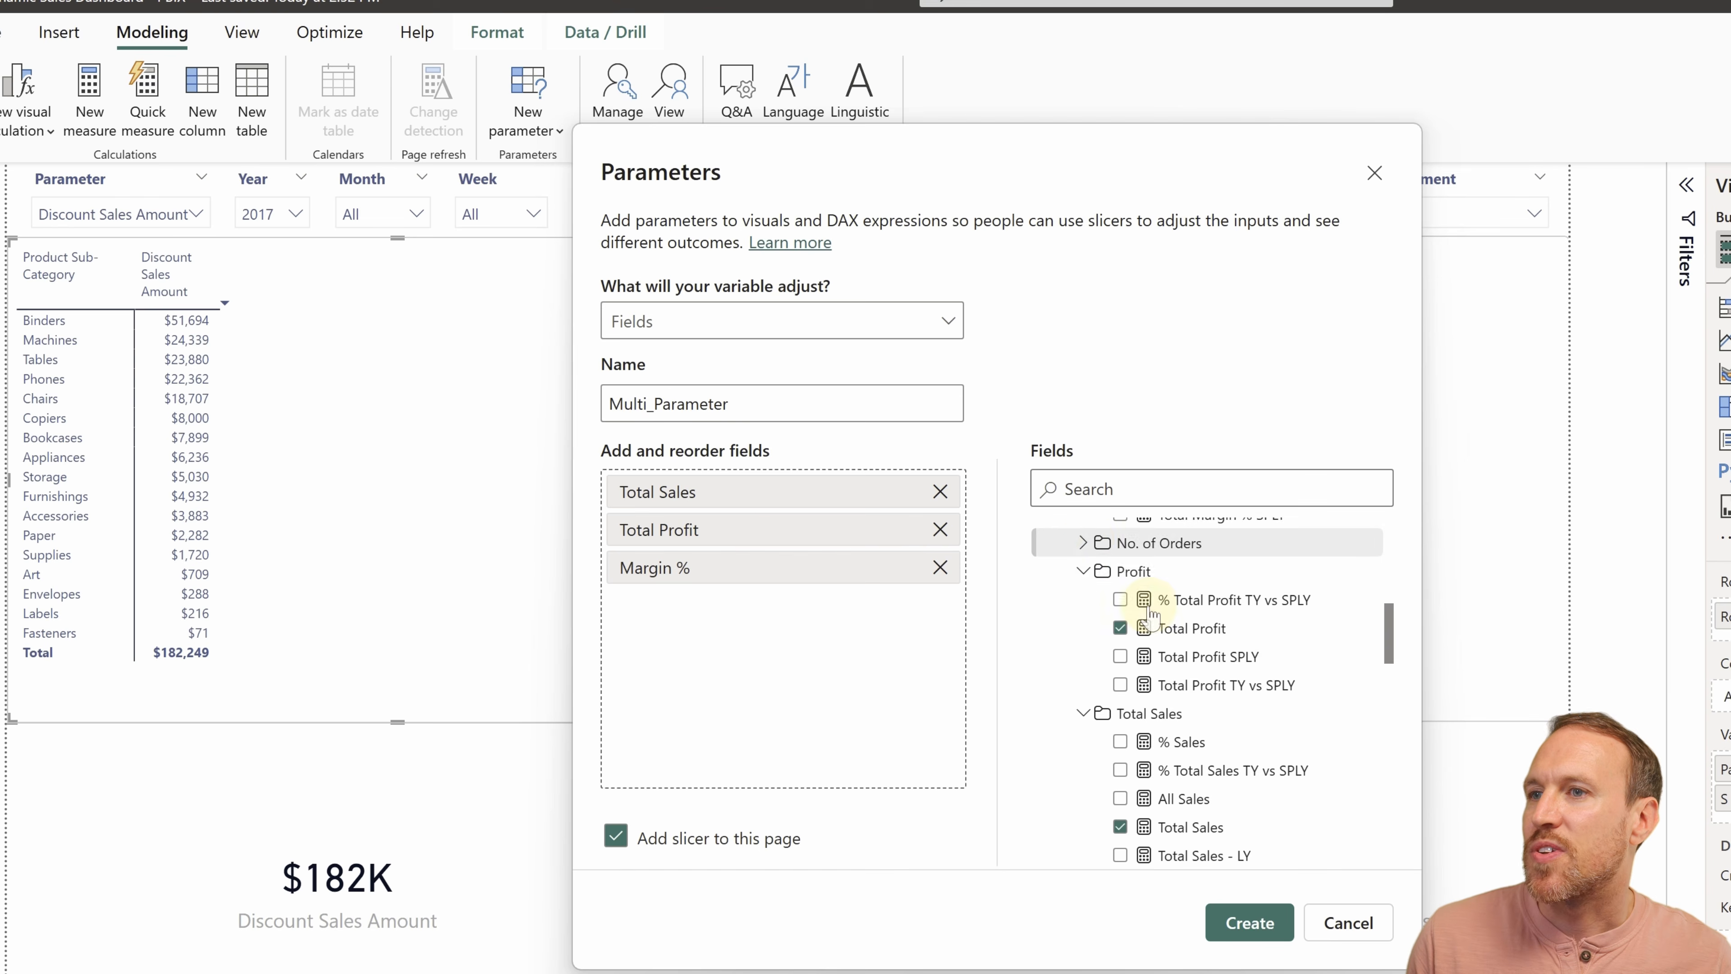
pyautogui.click(1084, 539)
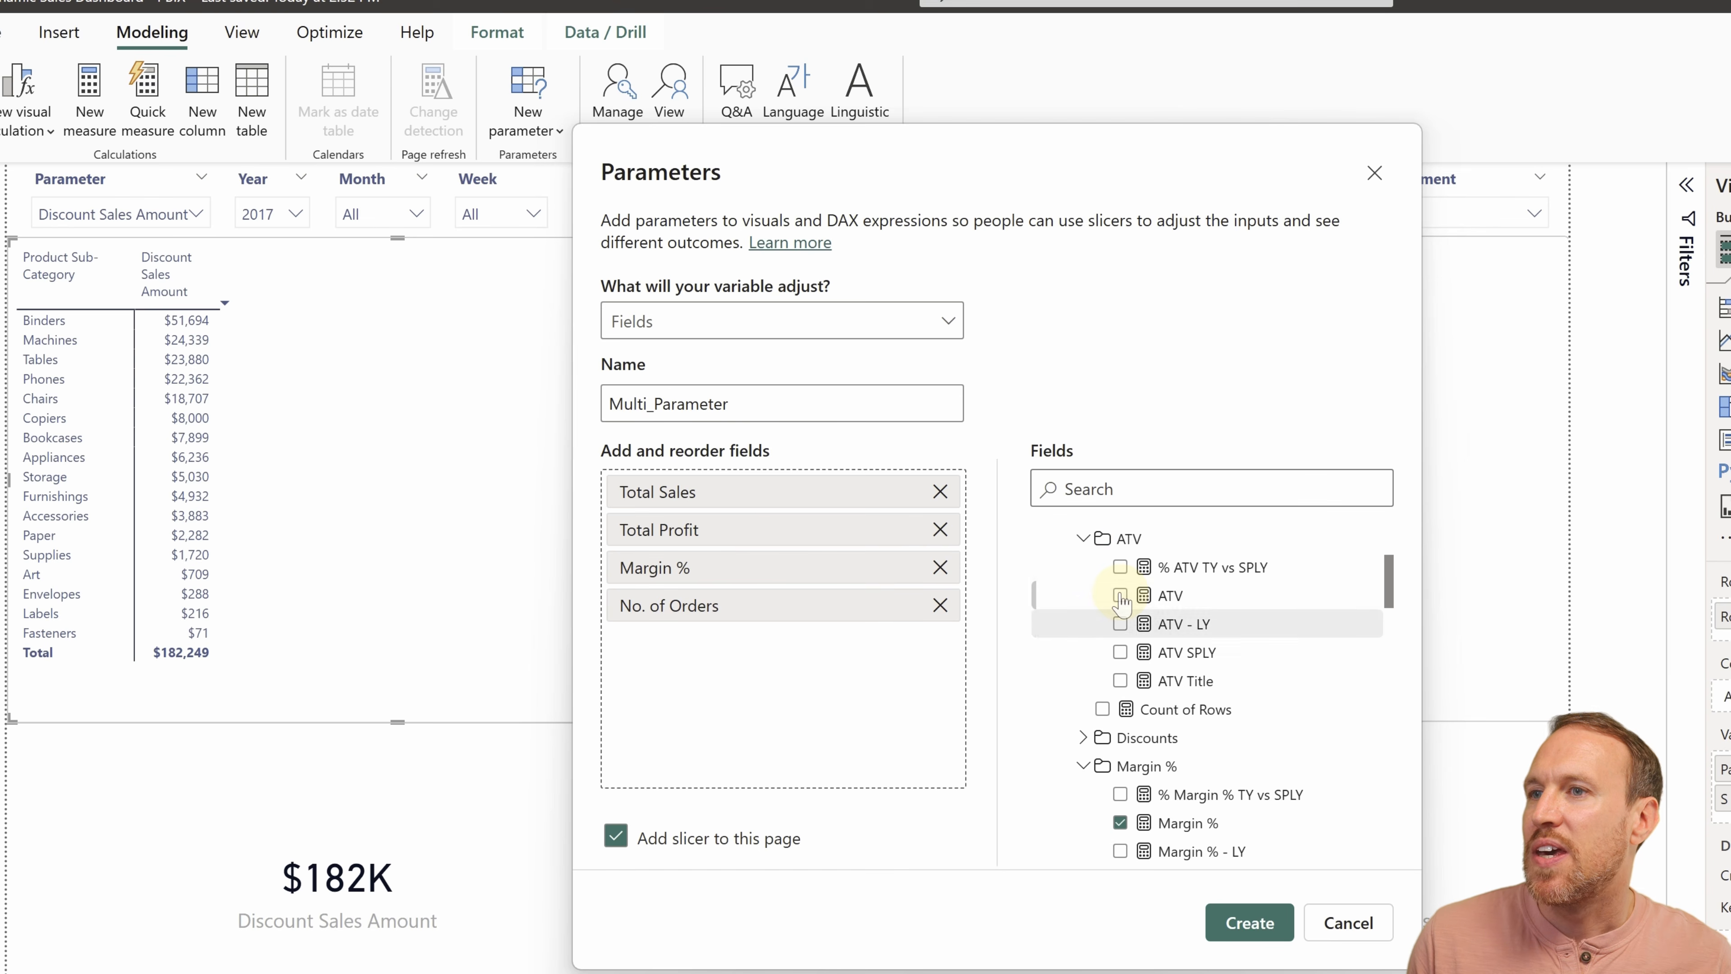
pyautogui.click(1120, 595)
# Add Discount Sales Amount, Avg Discount and % Discounts Applied from the Discounts folder and create the parameter with its slicer.
pyautogui.click(1161, 733)
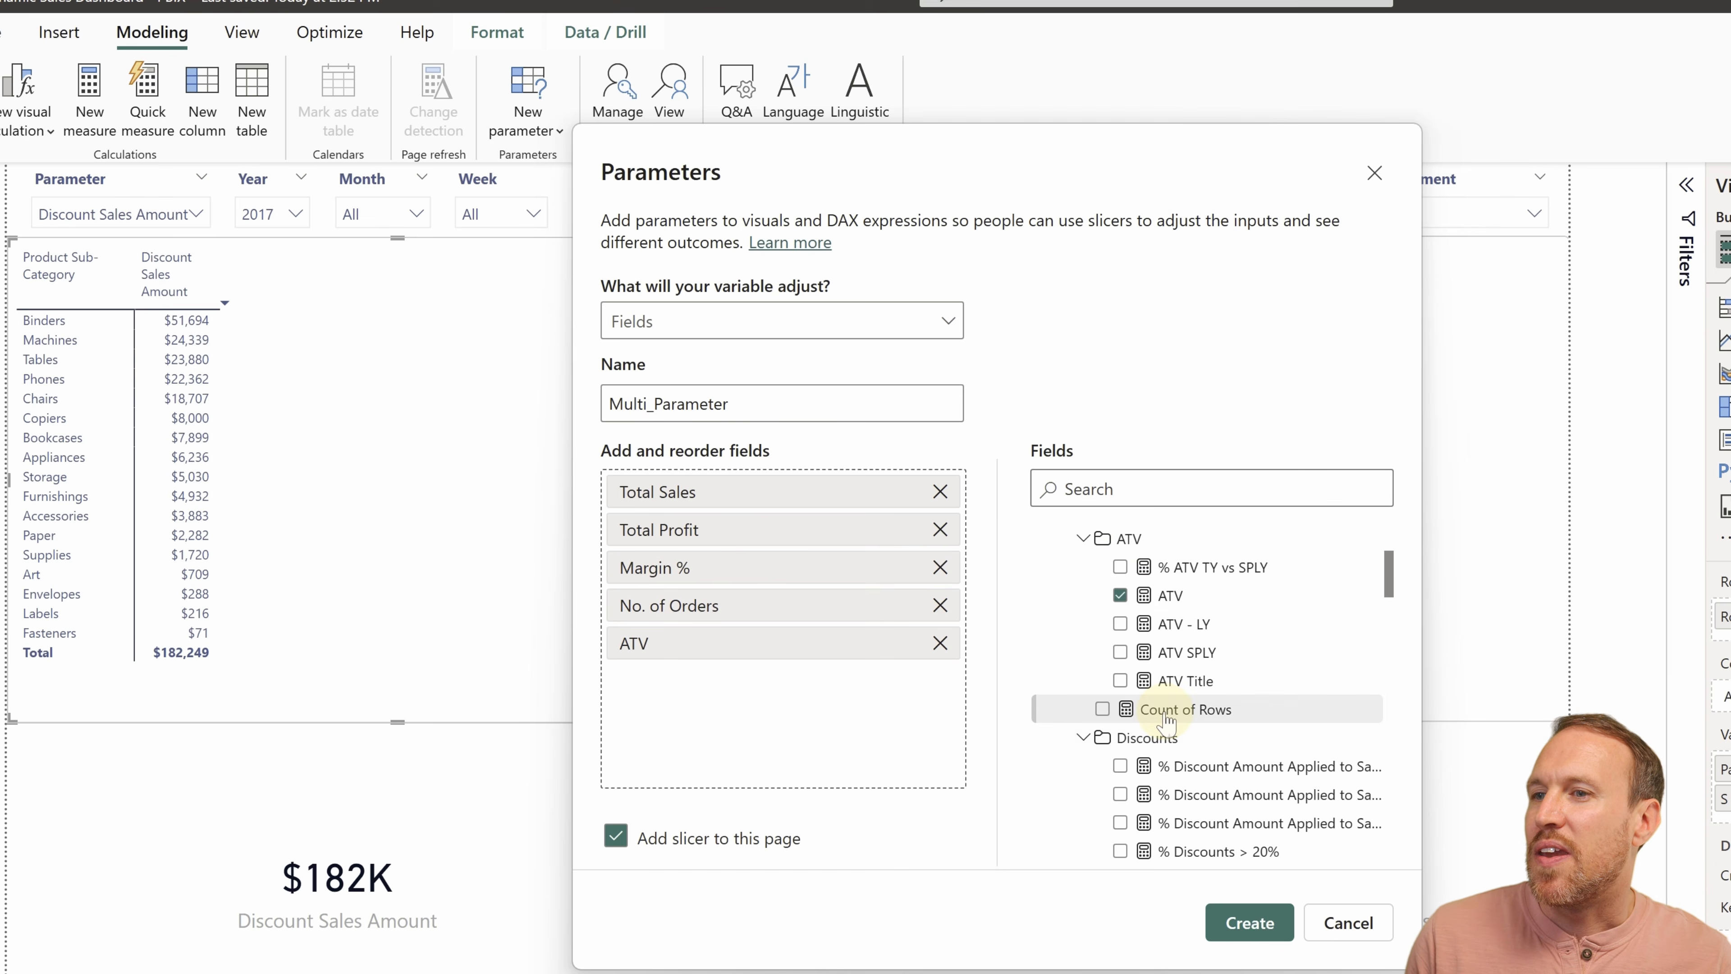
pyautogui.scroll(-3, 1168, 720)
pyautogui.click(1121, 745)
pyautogui.click(1120, 716)
pyautogui.click(1120, 687)
pyautogui.click(1249, 922)
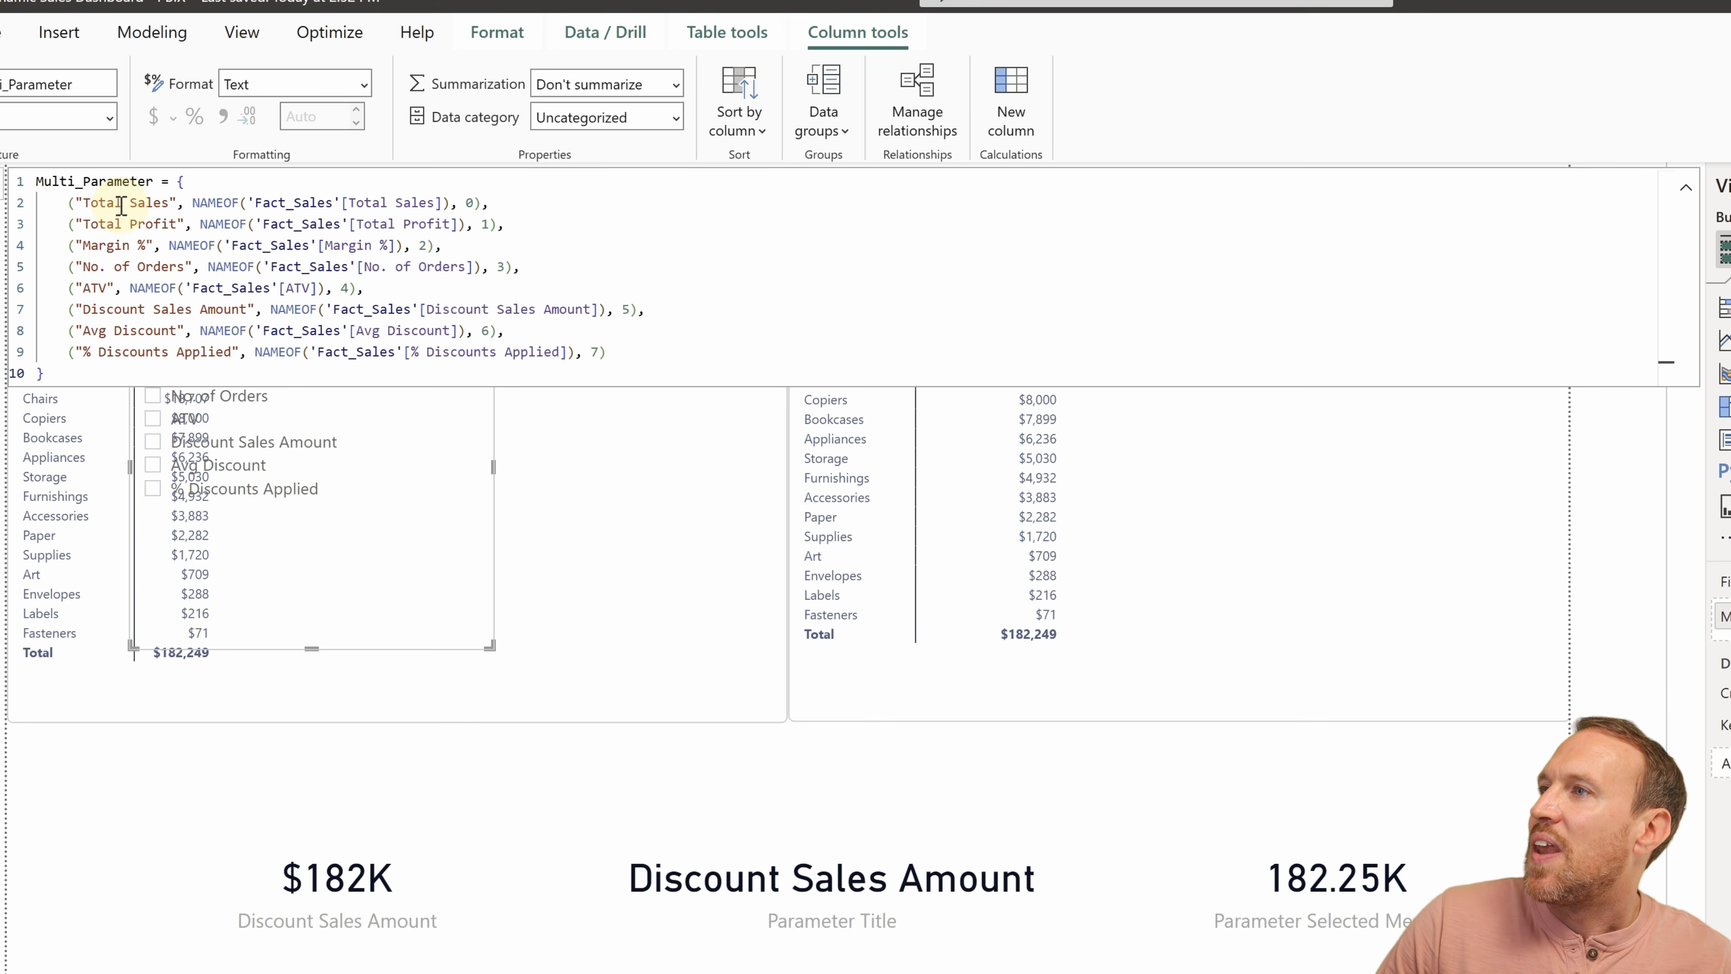
# Shorten the labels "Total Sales" and "Total Profit" to "Sales" and "Profit" in Multi_Parameter's DAX definition.
pyautogui.press('BackSpace')
pyautogui.press('BackSpace')
pyautogui.press('BackSpace')
pyautogui.press('BackSpace')
pyautogui.press('BackSpace')
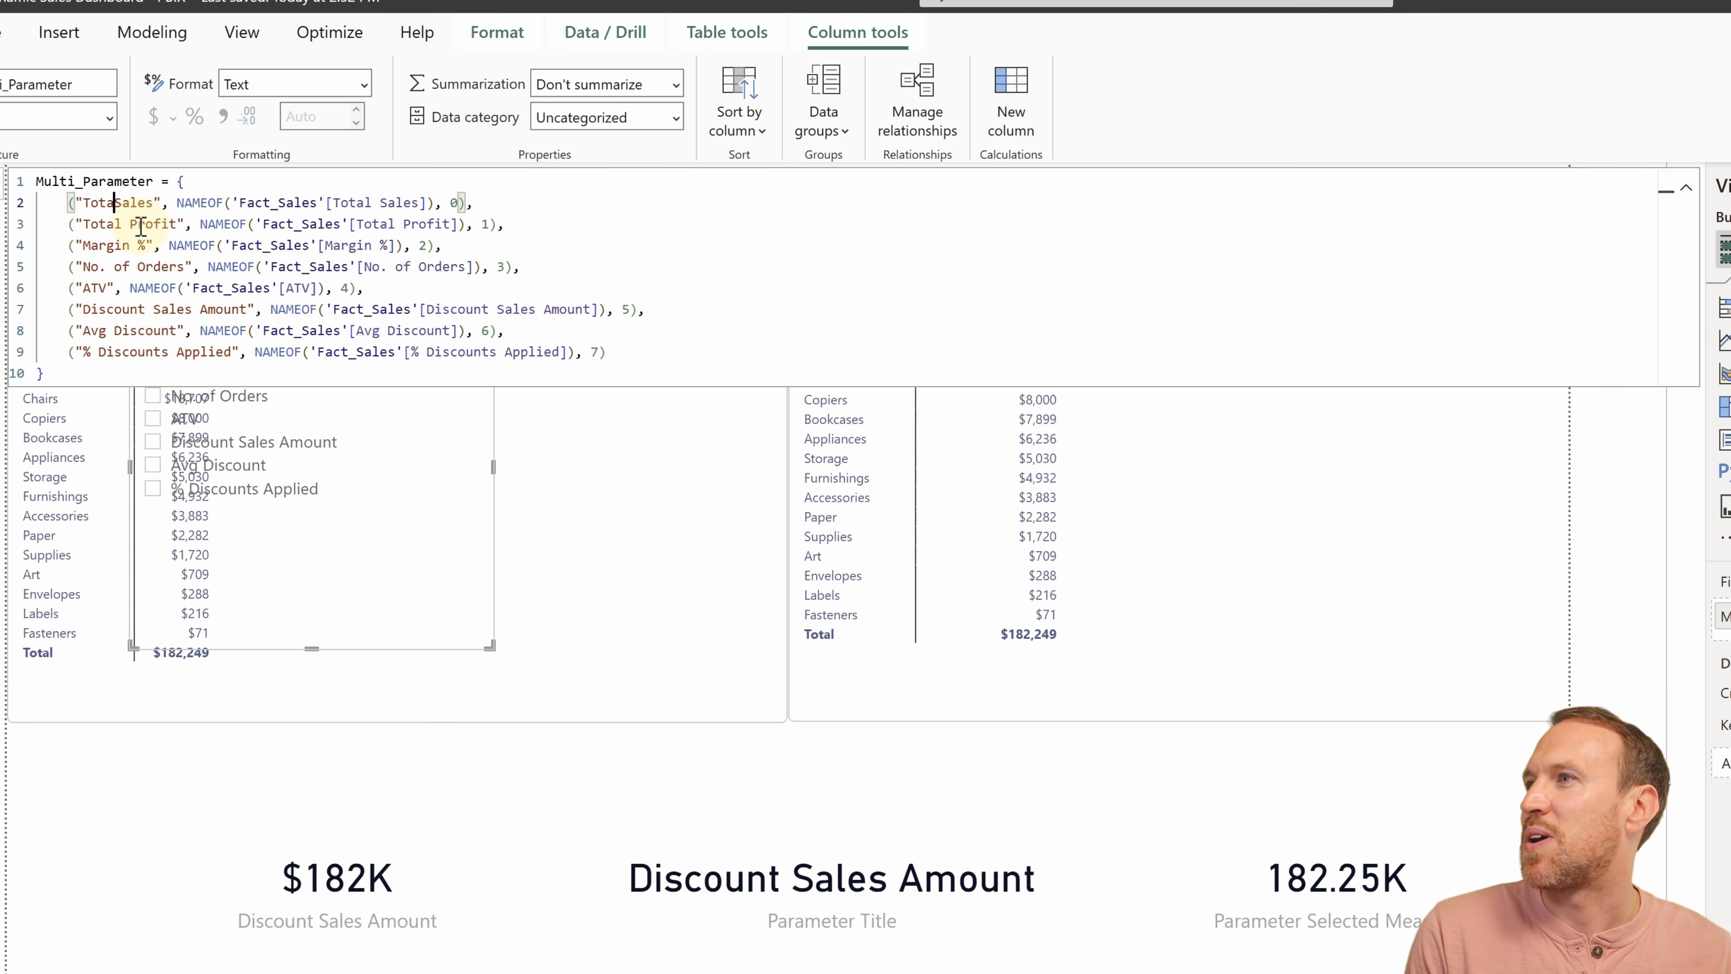
pyautogui.press('BackSpace')
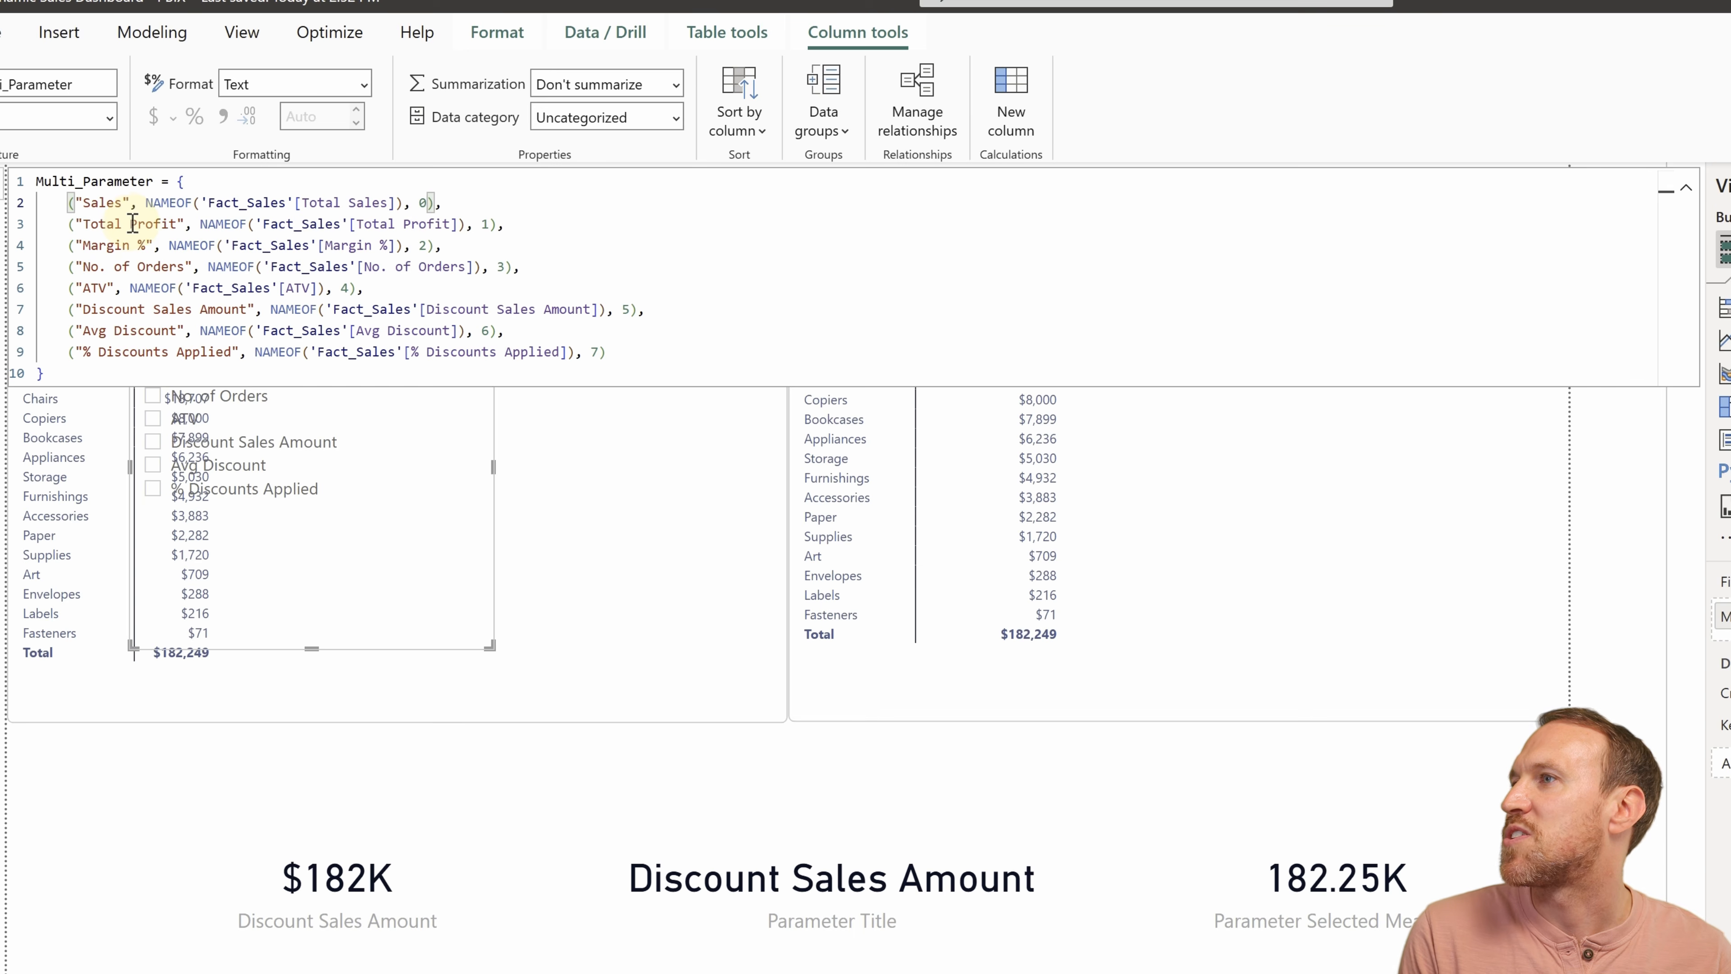
pyautogui.click(133, 223)
pyautogui.press('BackSpace')
pyautogui.press('BackSpace')
pyautogui.press('BackSpace')
pyautogui.press('BackSpace')
pyautogui.press('BackSpace')
pyautogui.press('BackSpace')
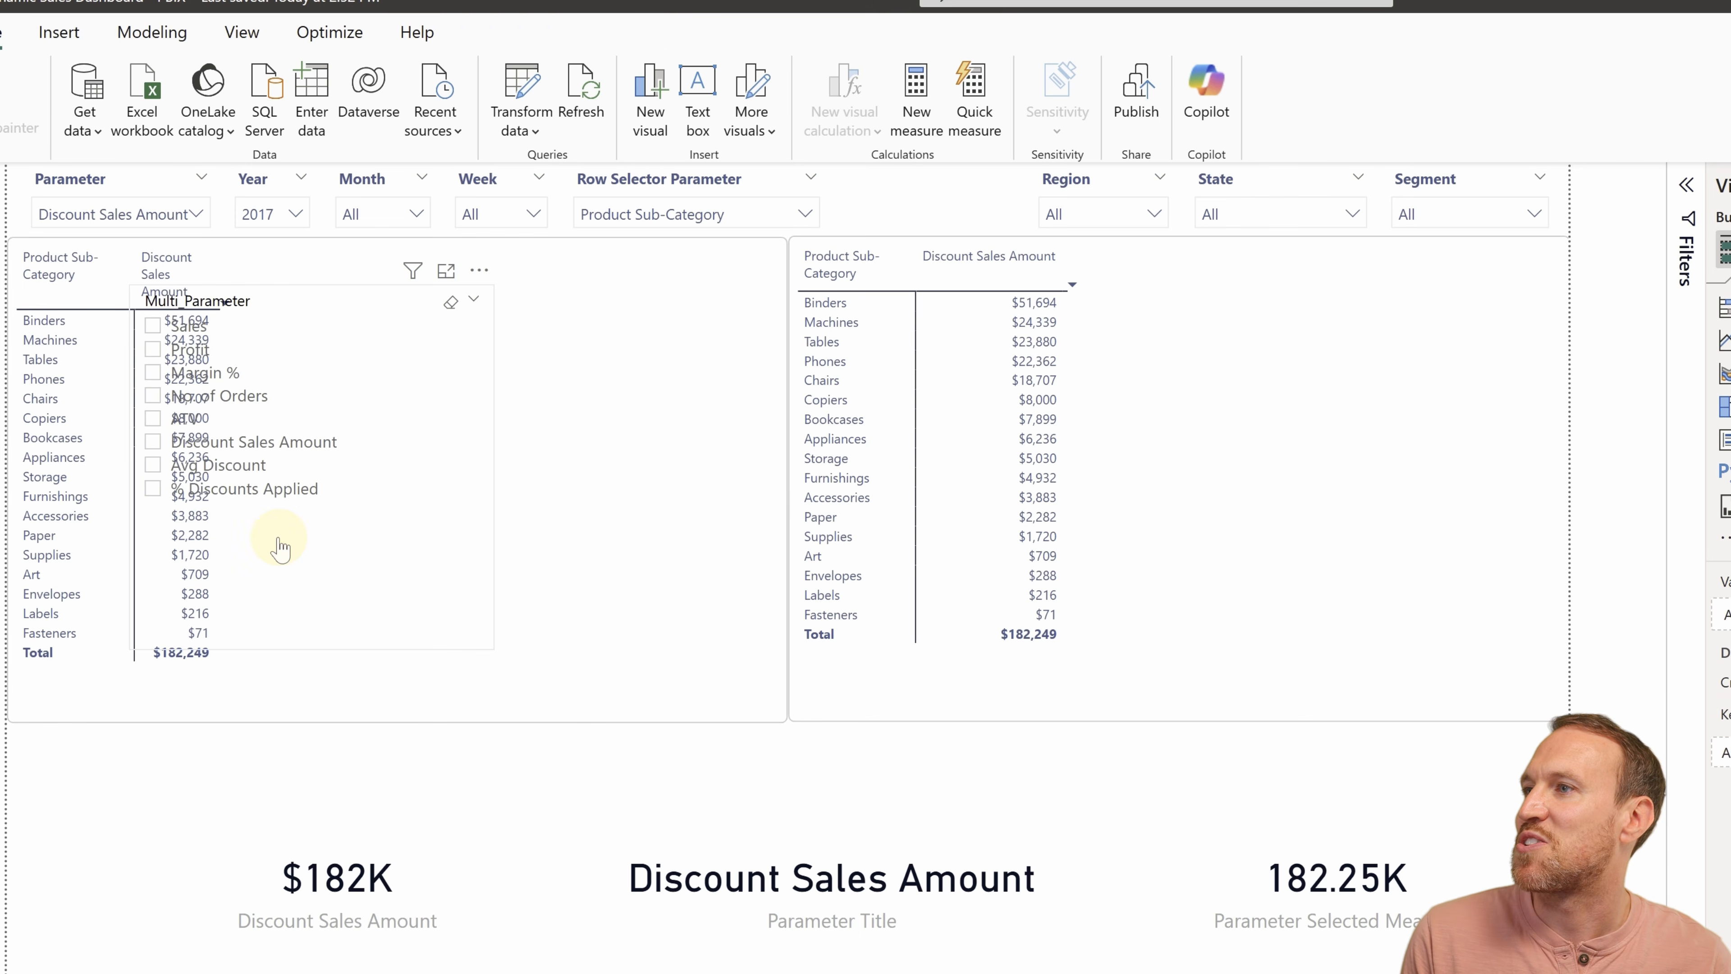
# Try selecting Sales in the new Multi_Parameter slicer and delete the slicer from the page.
pyautogui.click(296, 317)
pyautogui.moveTo(296, 316); pyautogui.dragTo(531, 343)
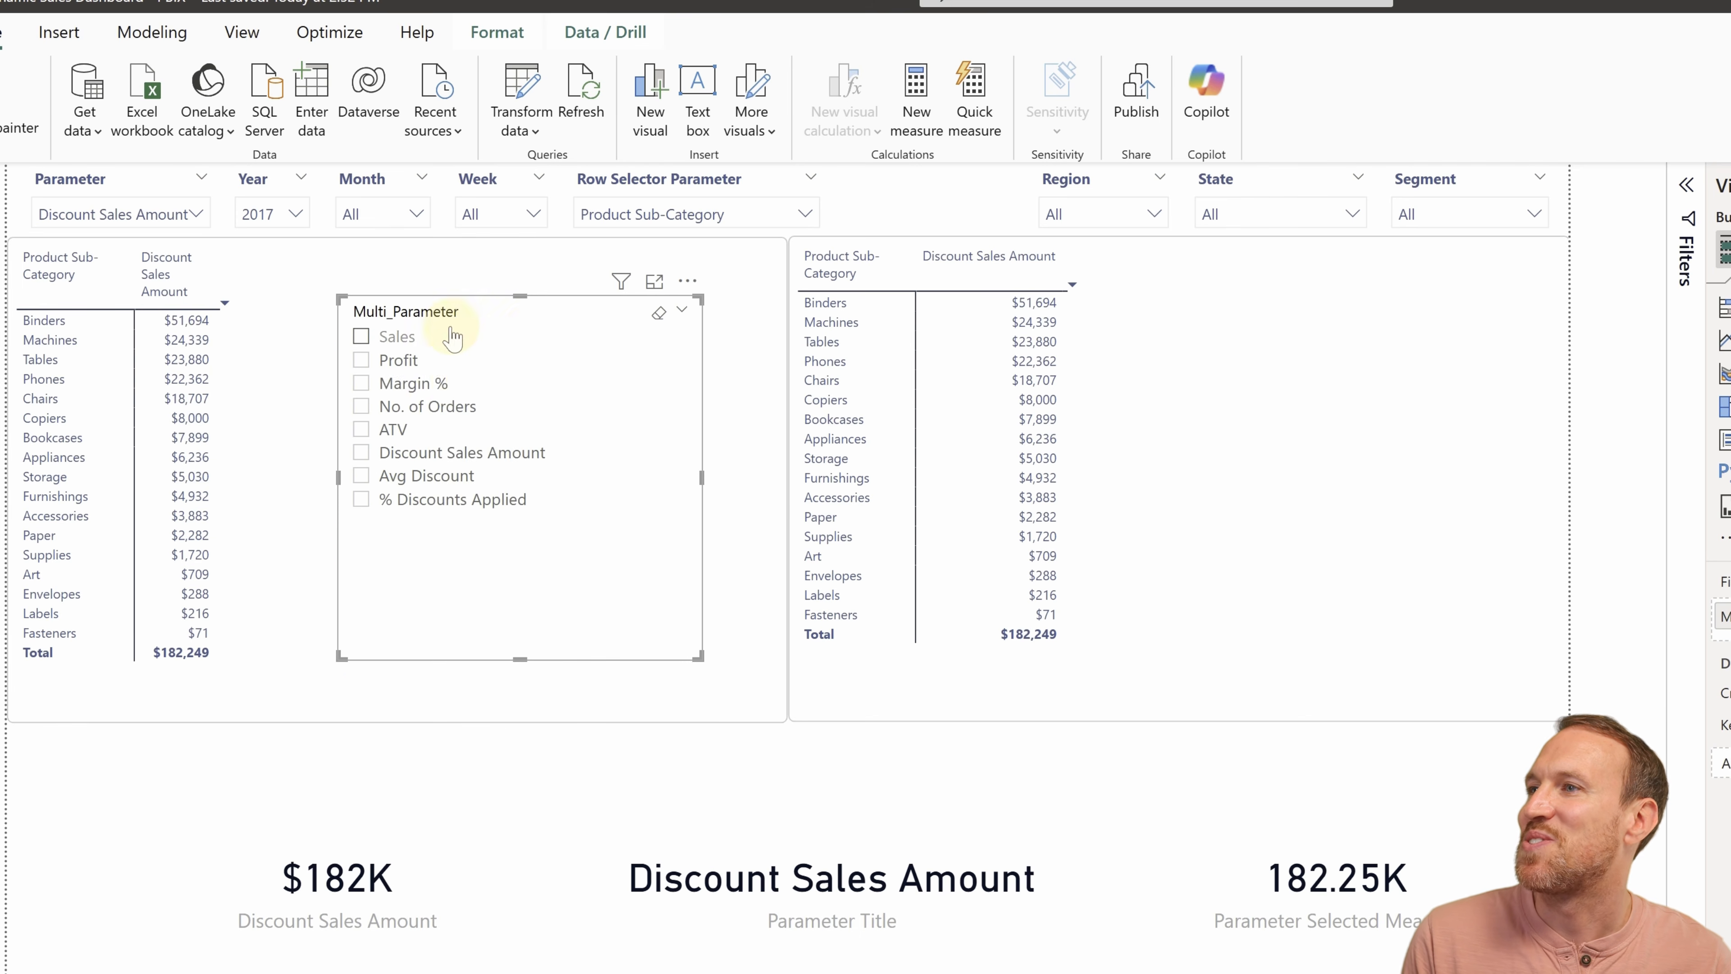
pyautogui.click(531, 343)
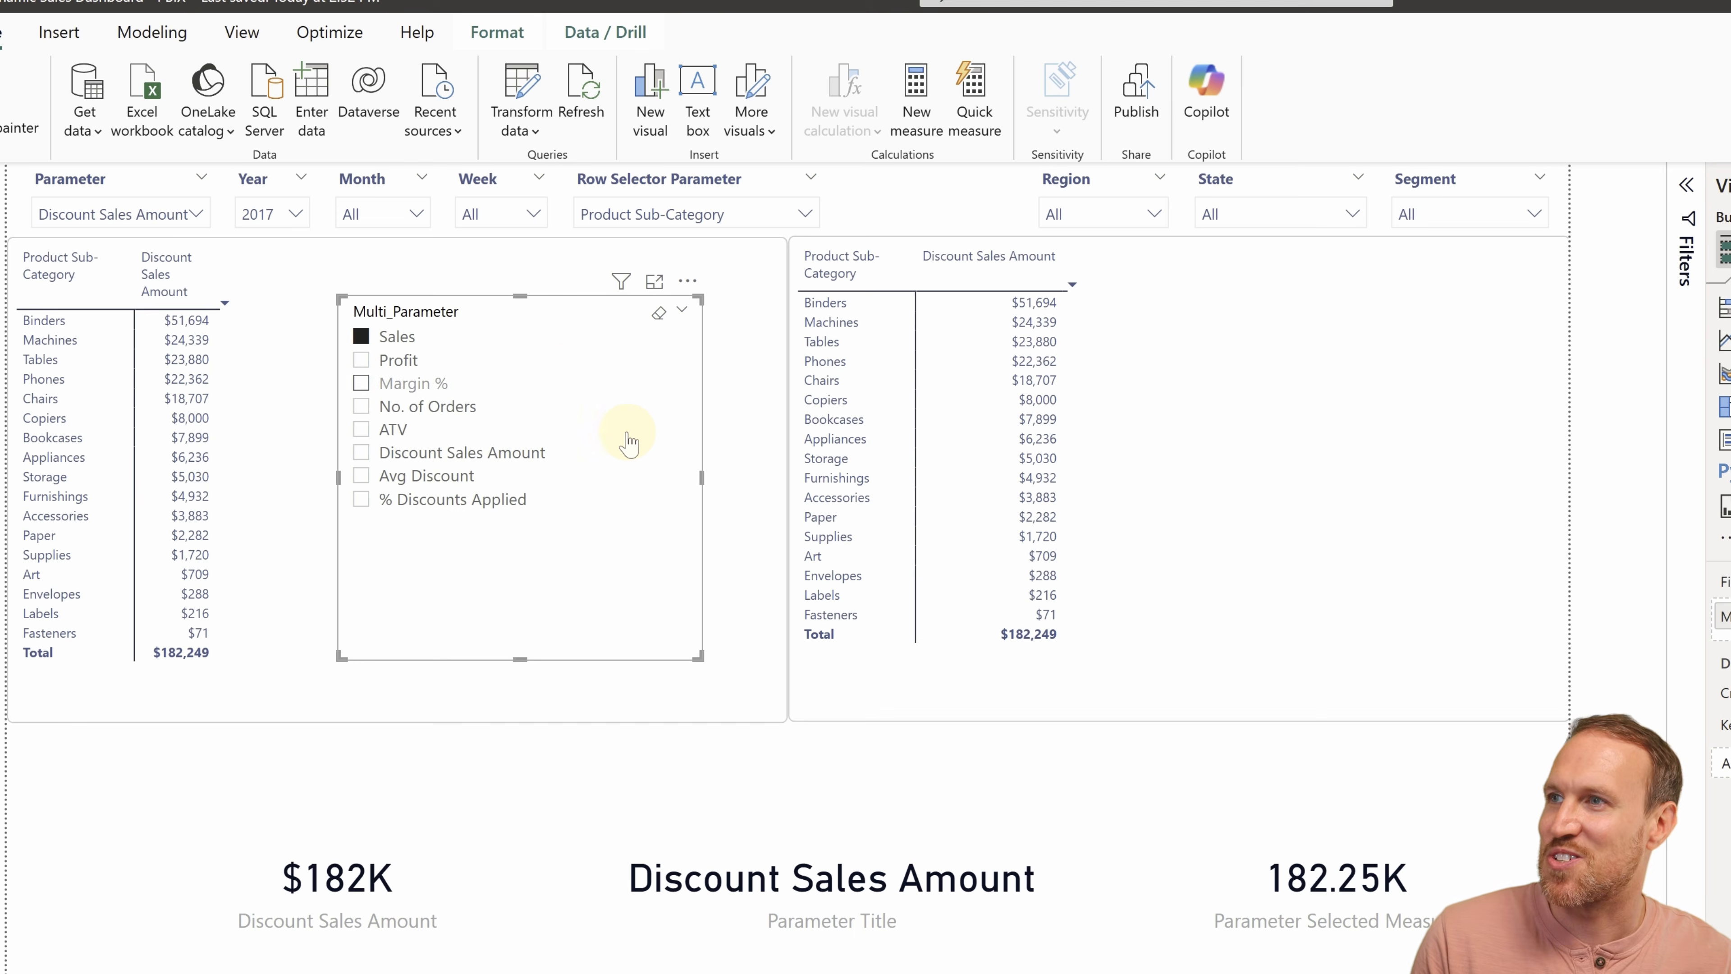
pyautogui.press('Delete')
# Add the Multi_Parameter field to the second matrix's values, below Parameter and S.
pyautogui.click(1414, 456)
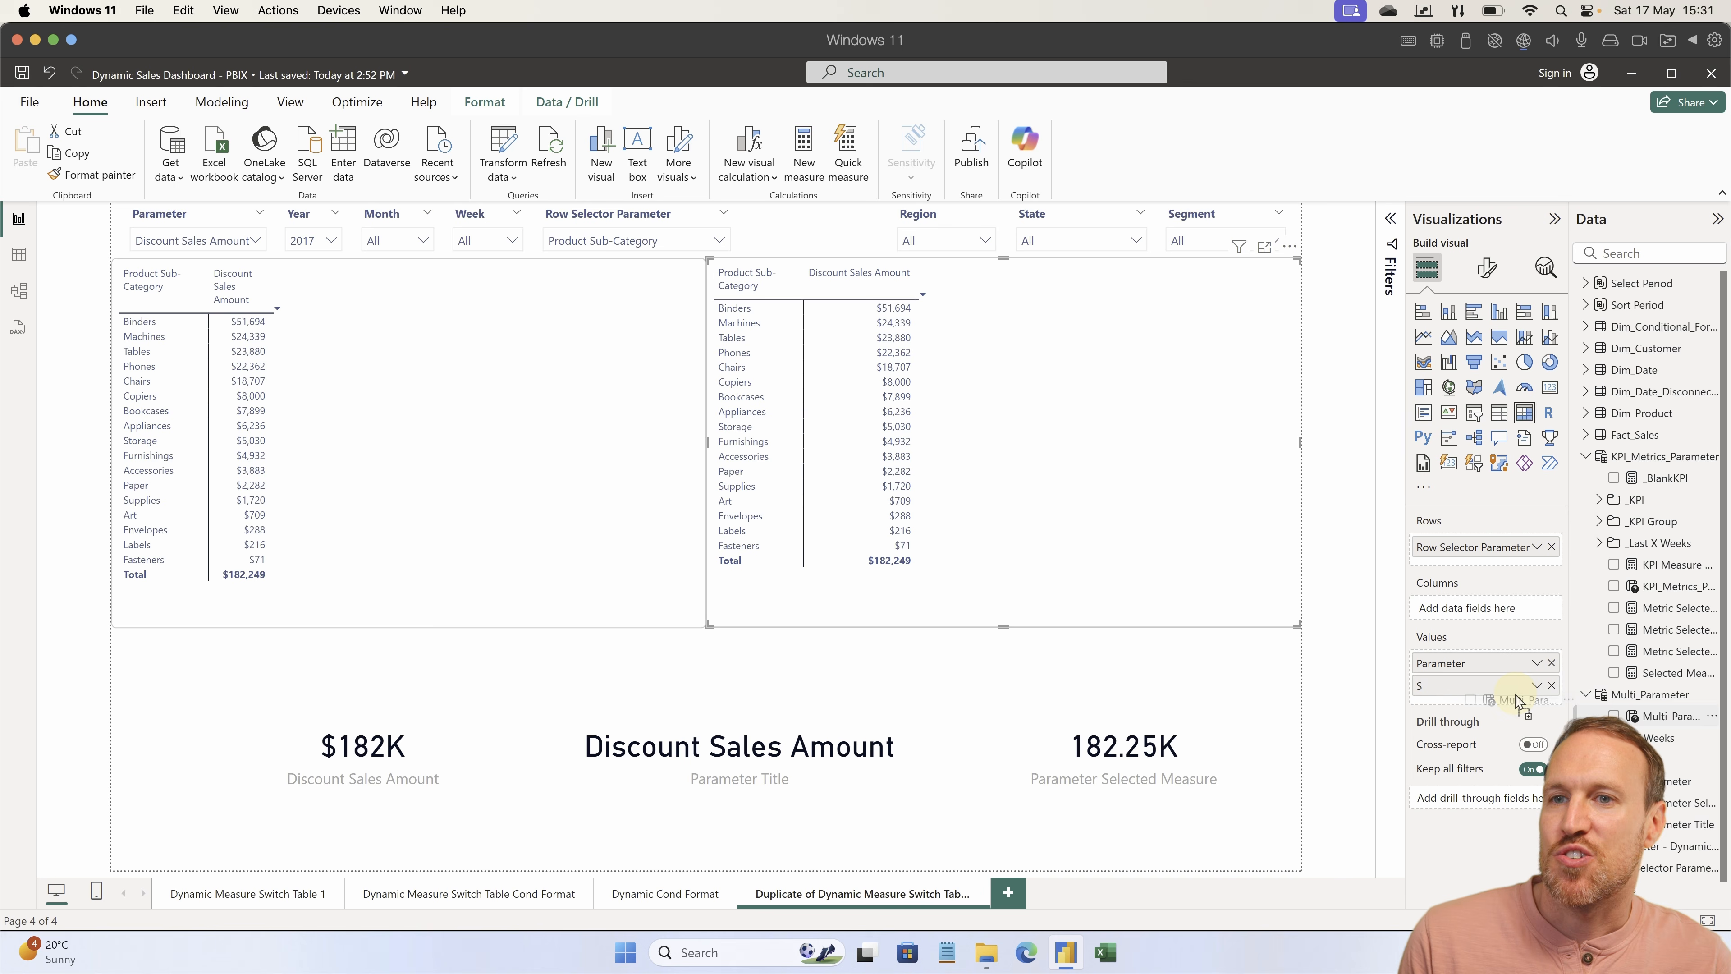
pyautogui.moveTo(1515, 695); pyautogui.dragTo(1513, 703)
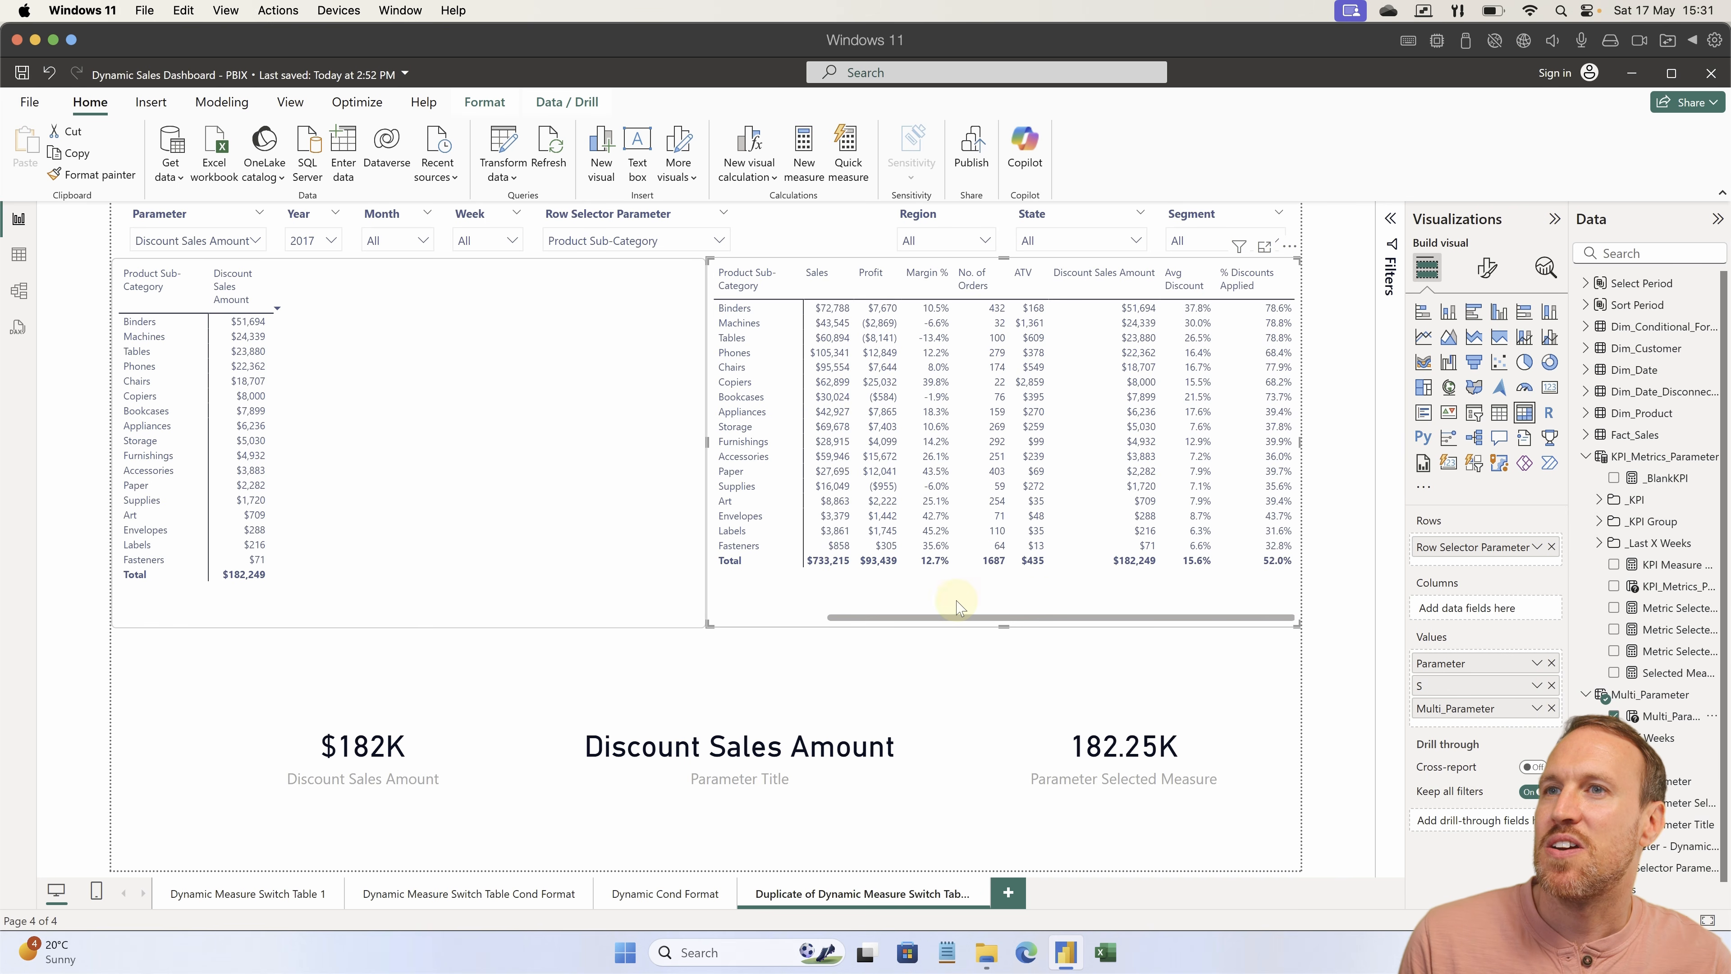
pyautogui.hscroll(-3, 940, 600)
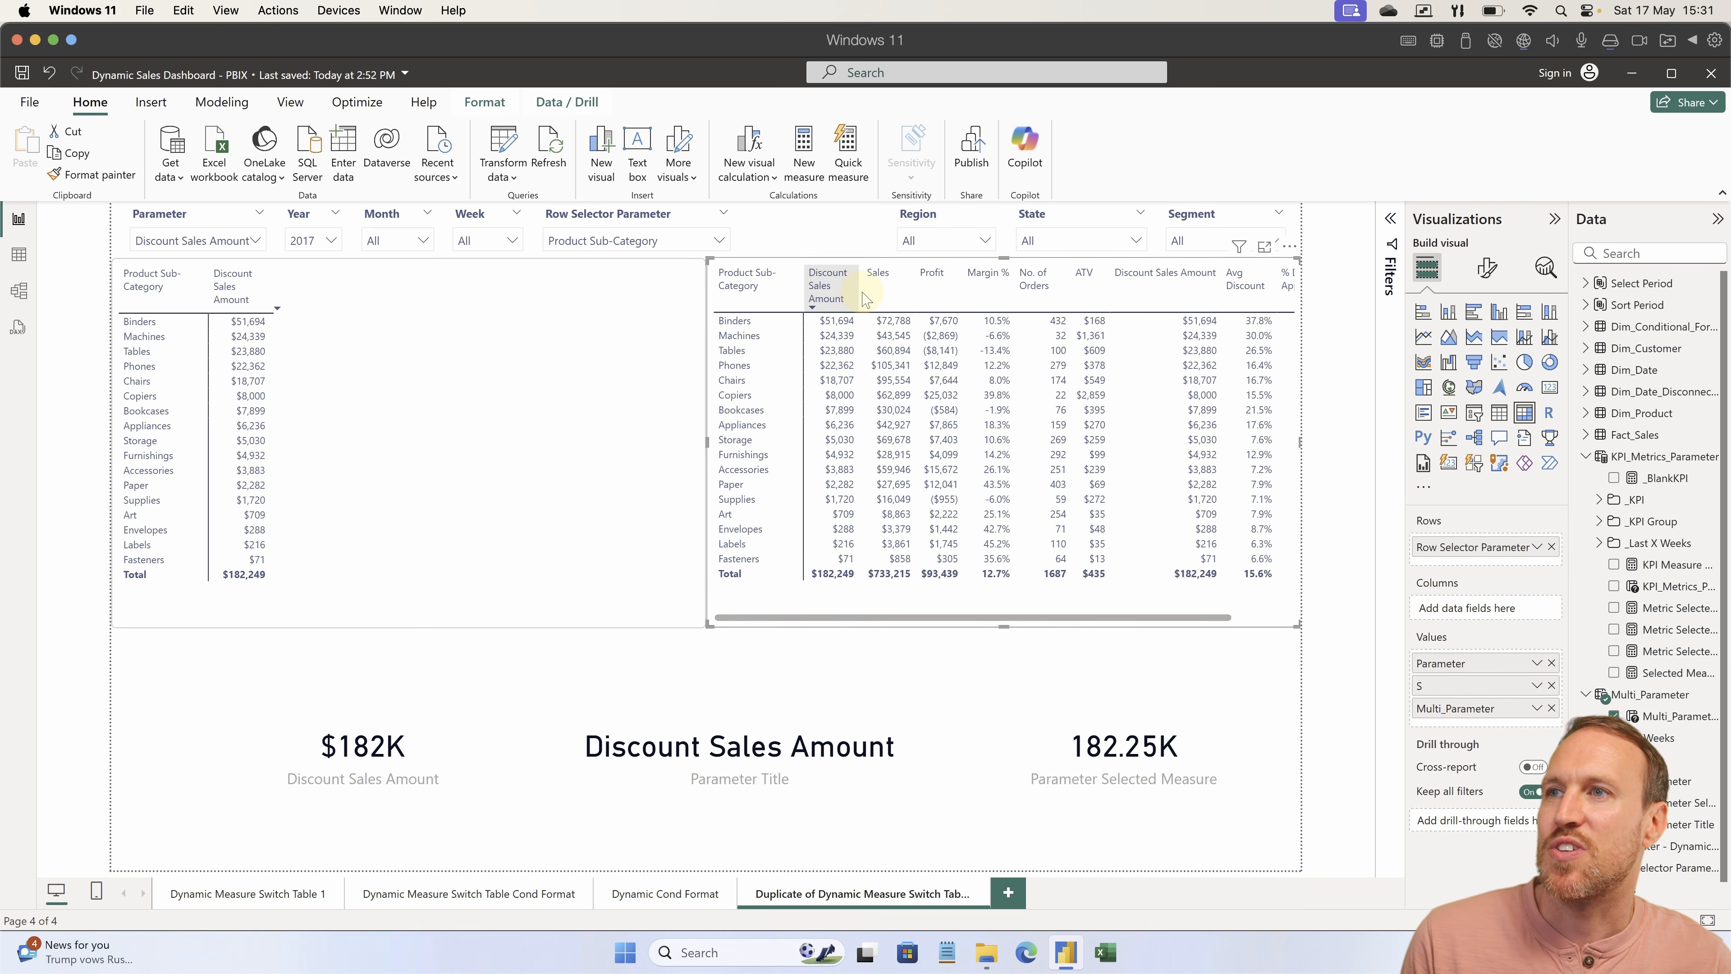
# Switch the Parameter slicer to Sales and to another metric to compare the second matrix's first column with its fixed metric columns.
pyautogui.click(205, 240)
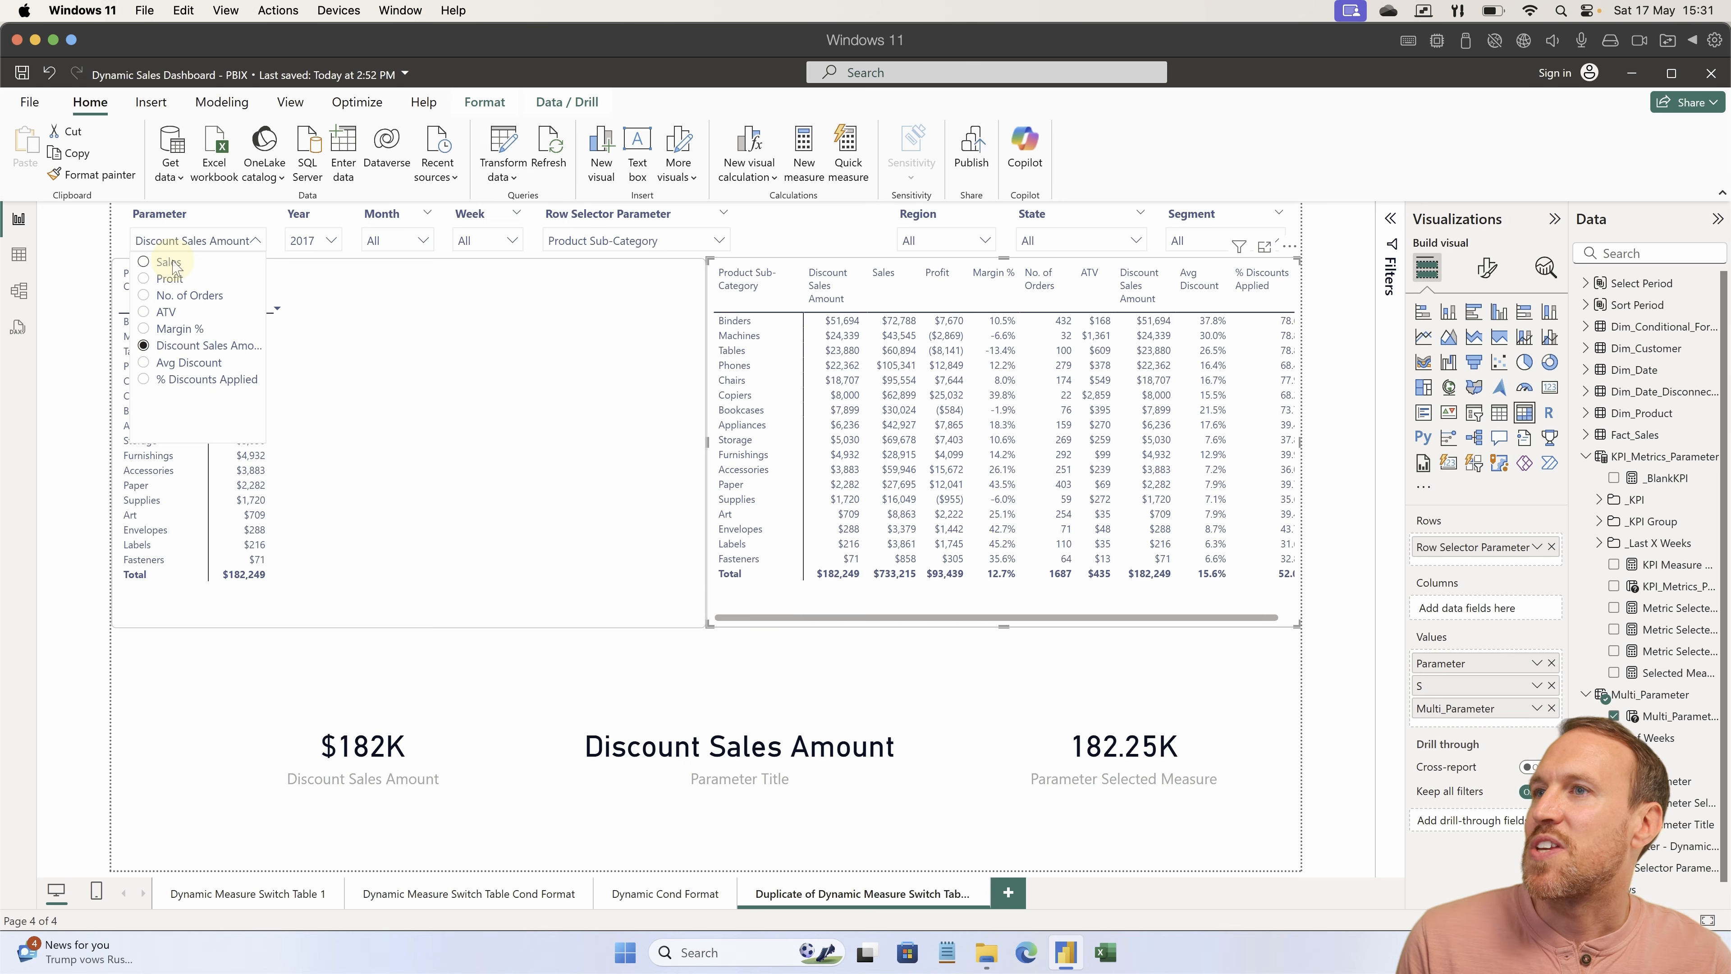
pyautogui.click(172, 263)
pyautogui.click(179, 243)
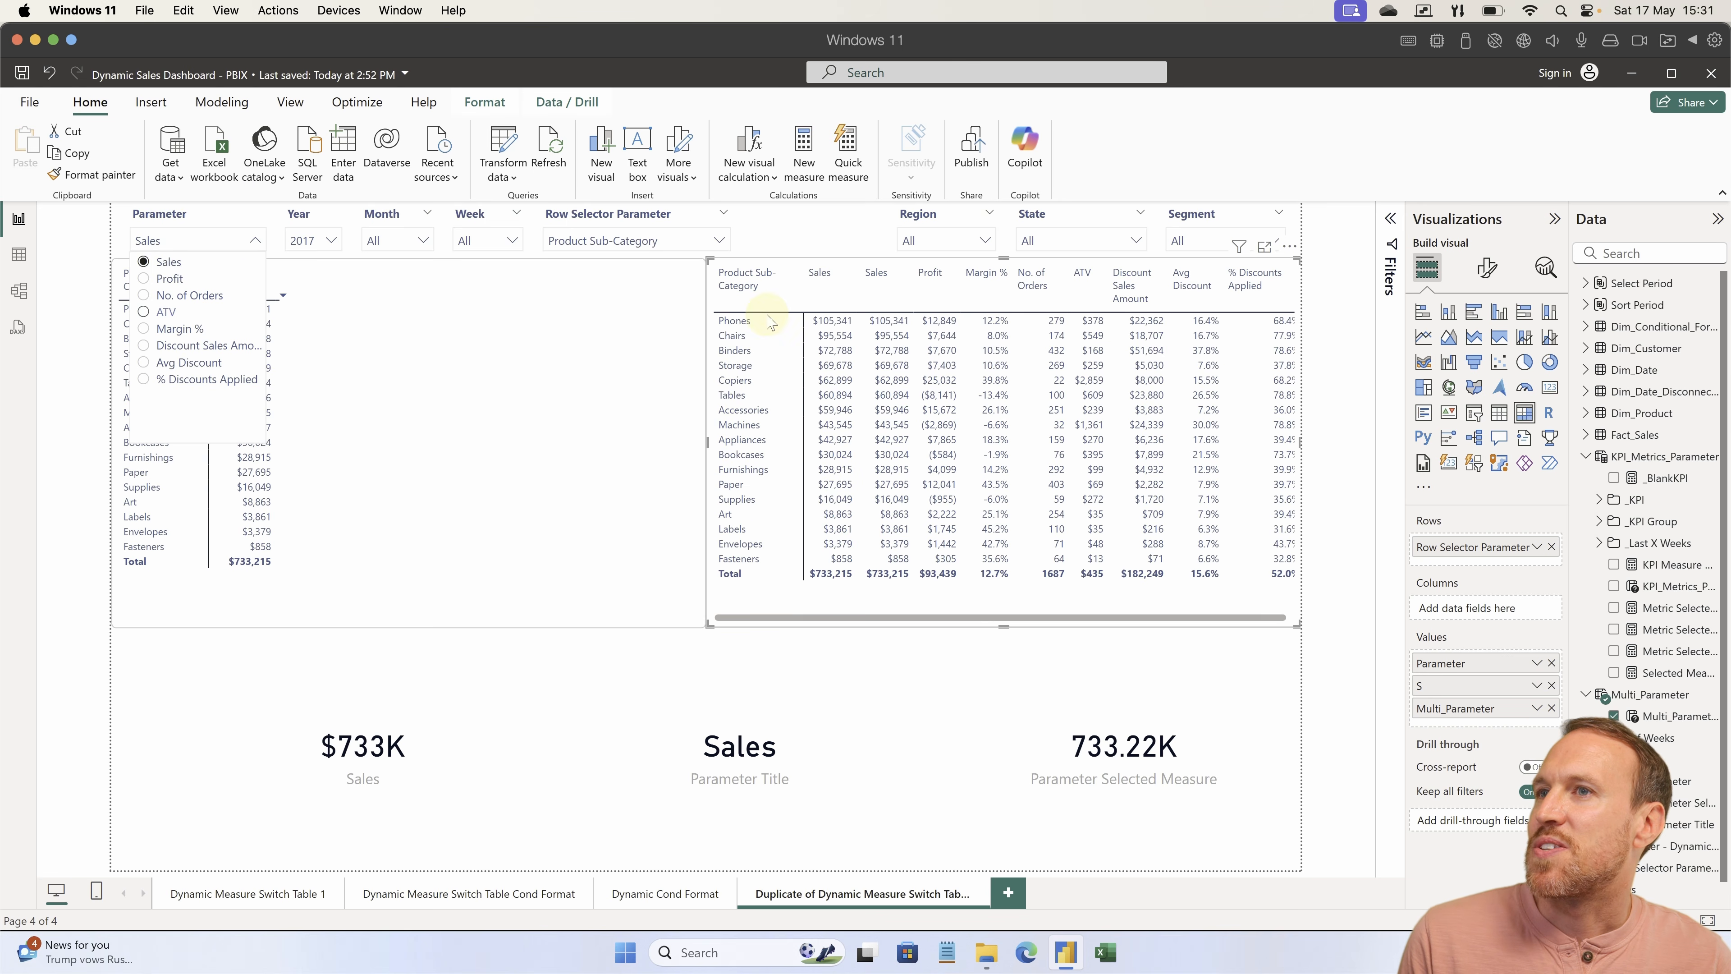
pyautogui.click(180, 323)
pyautogui.click(195, 245)
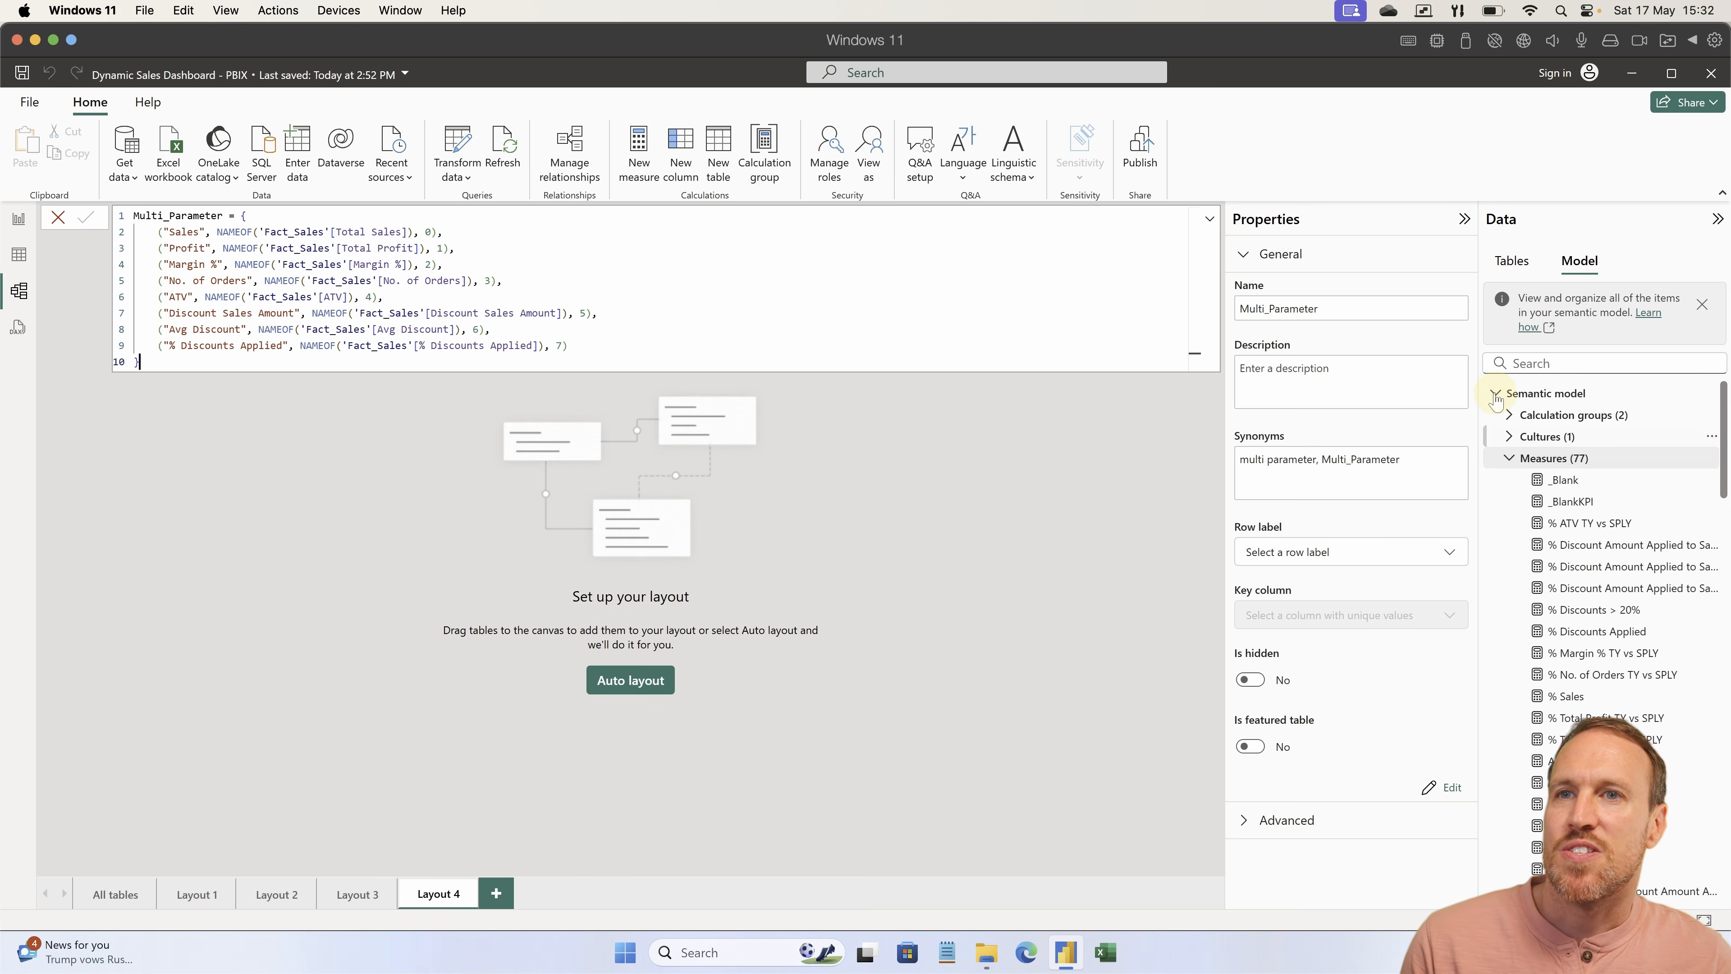
# Place the Multi_Parameter and Parameter tables on the model's Layout 4 and view Multi_Parameter's rows in Table view.
pyautogui.click(1521, 266)
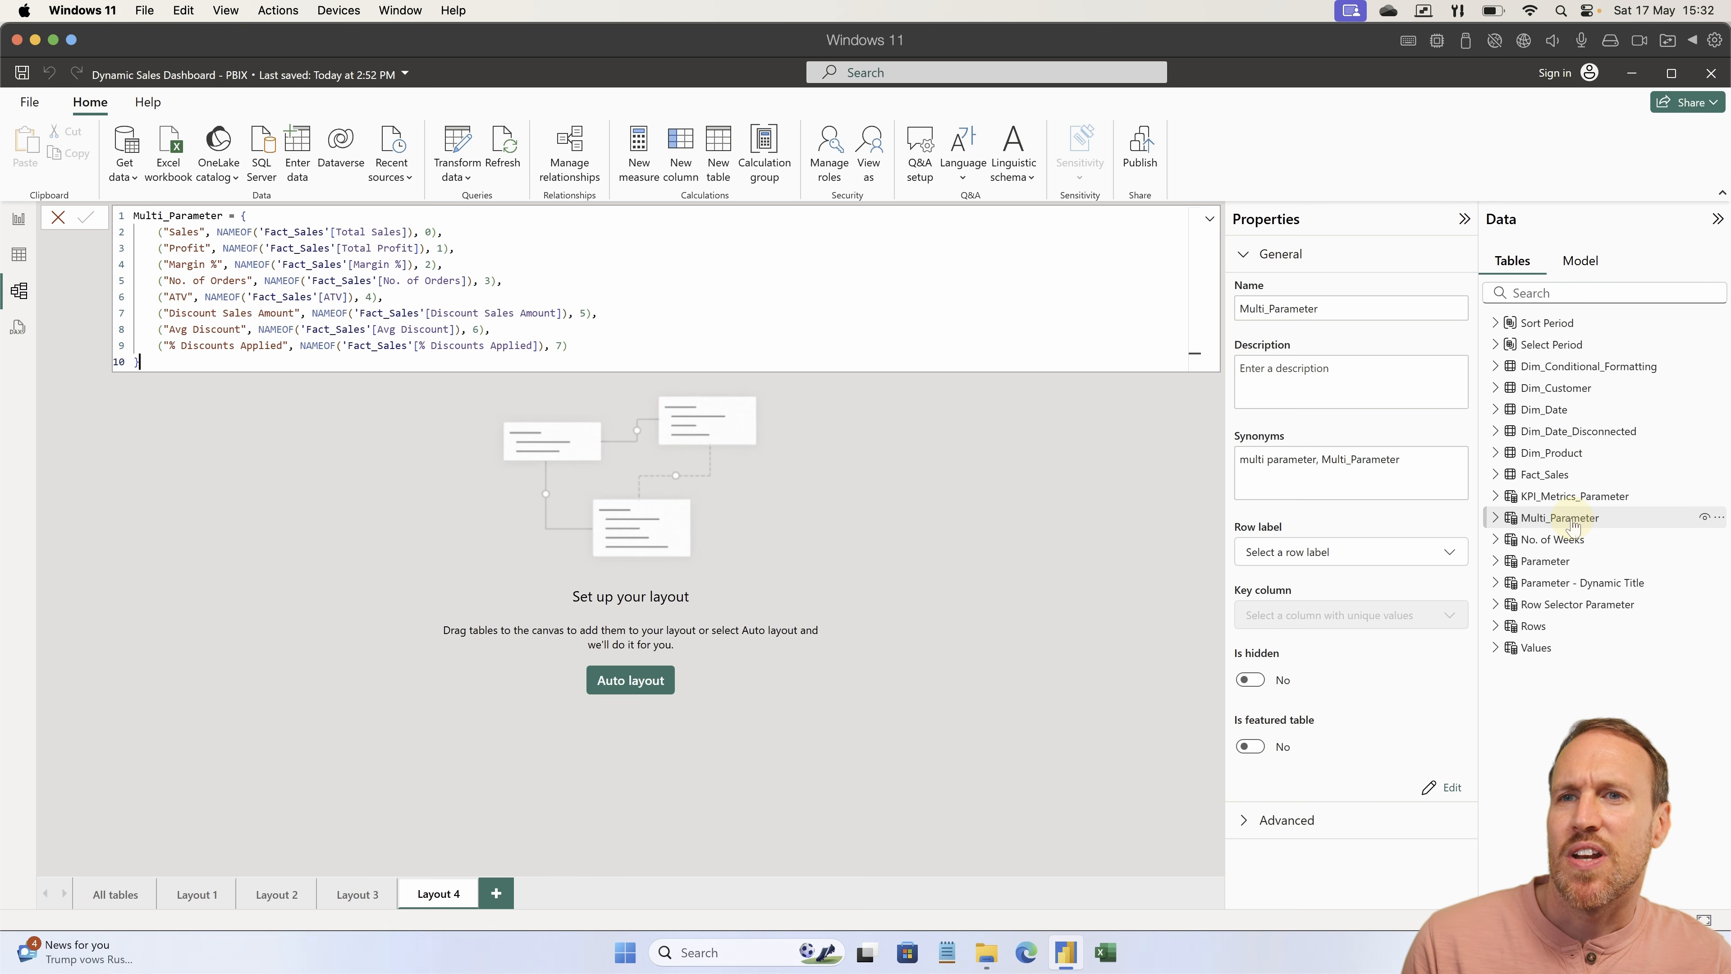
pyautogui.click(1568, 520)
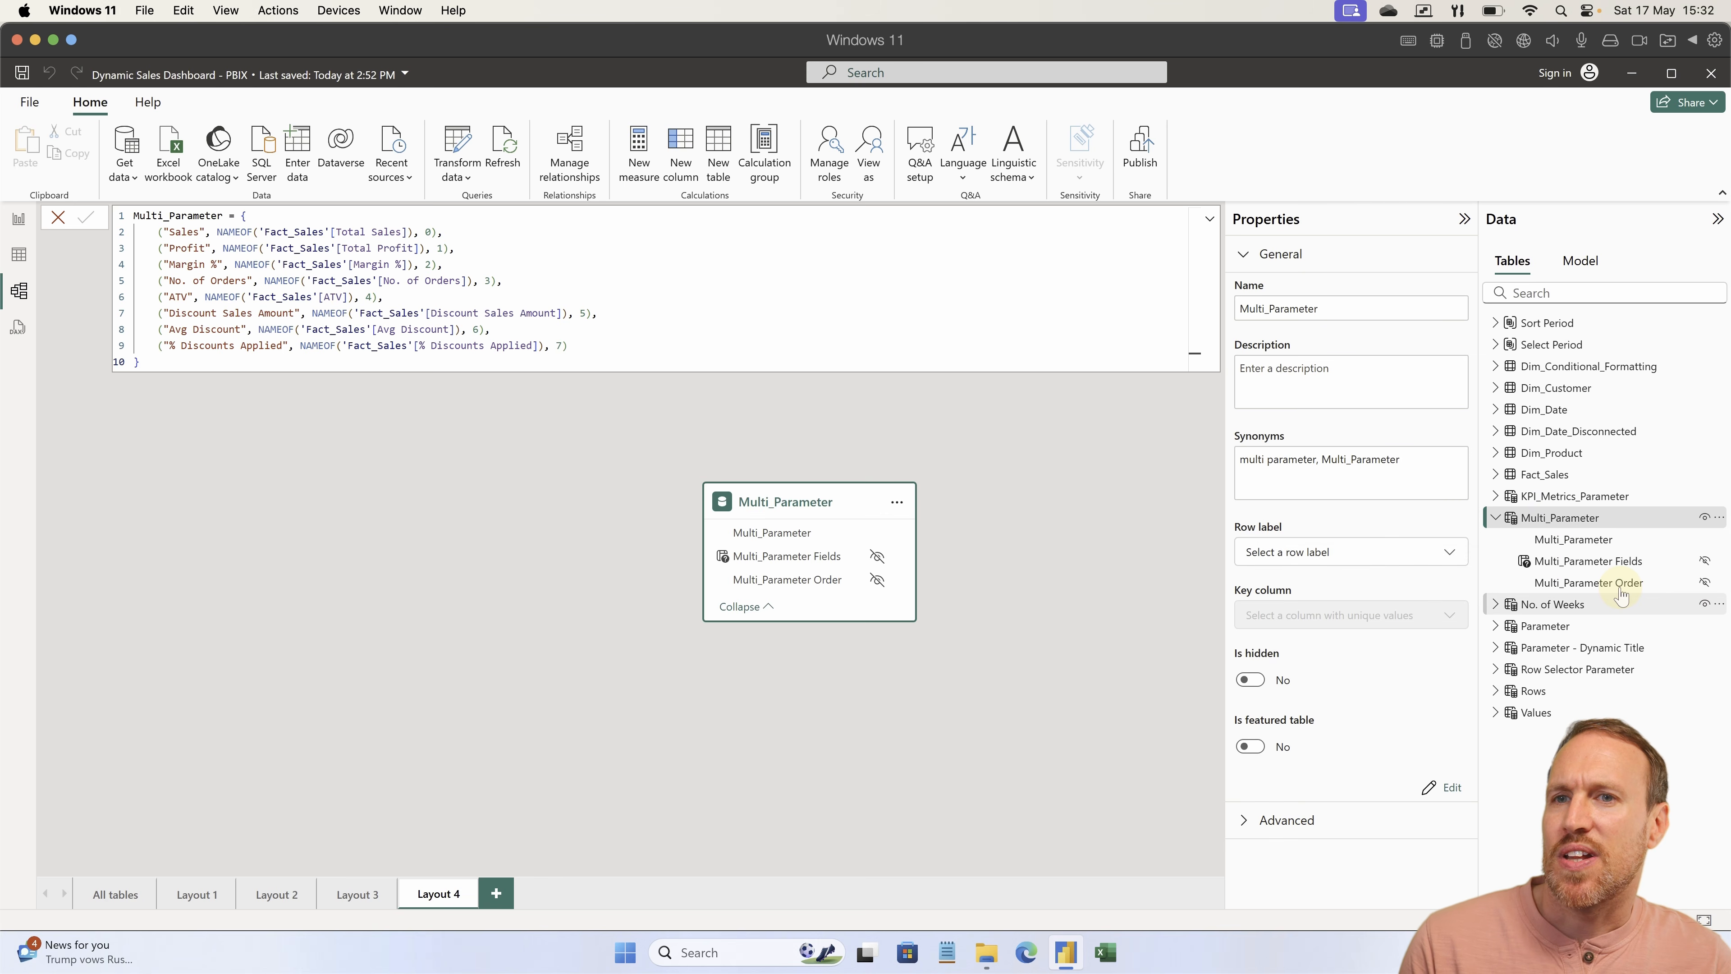
pyautogui.click(1496, 625)
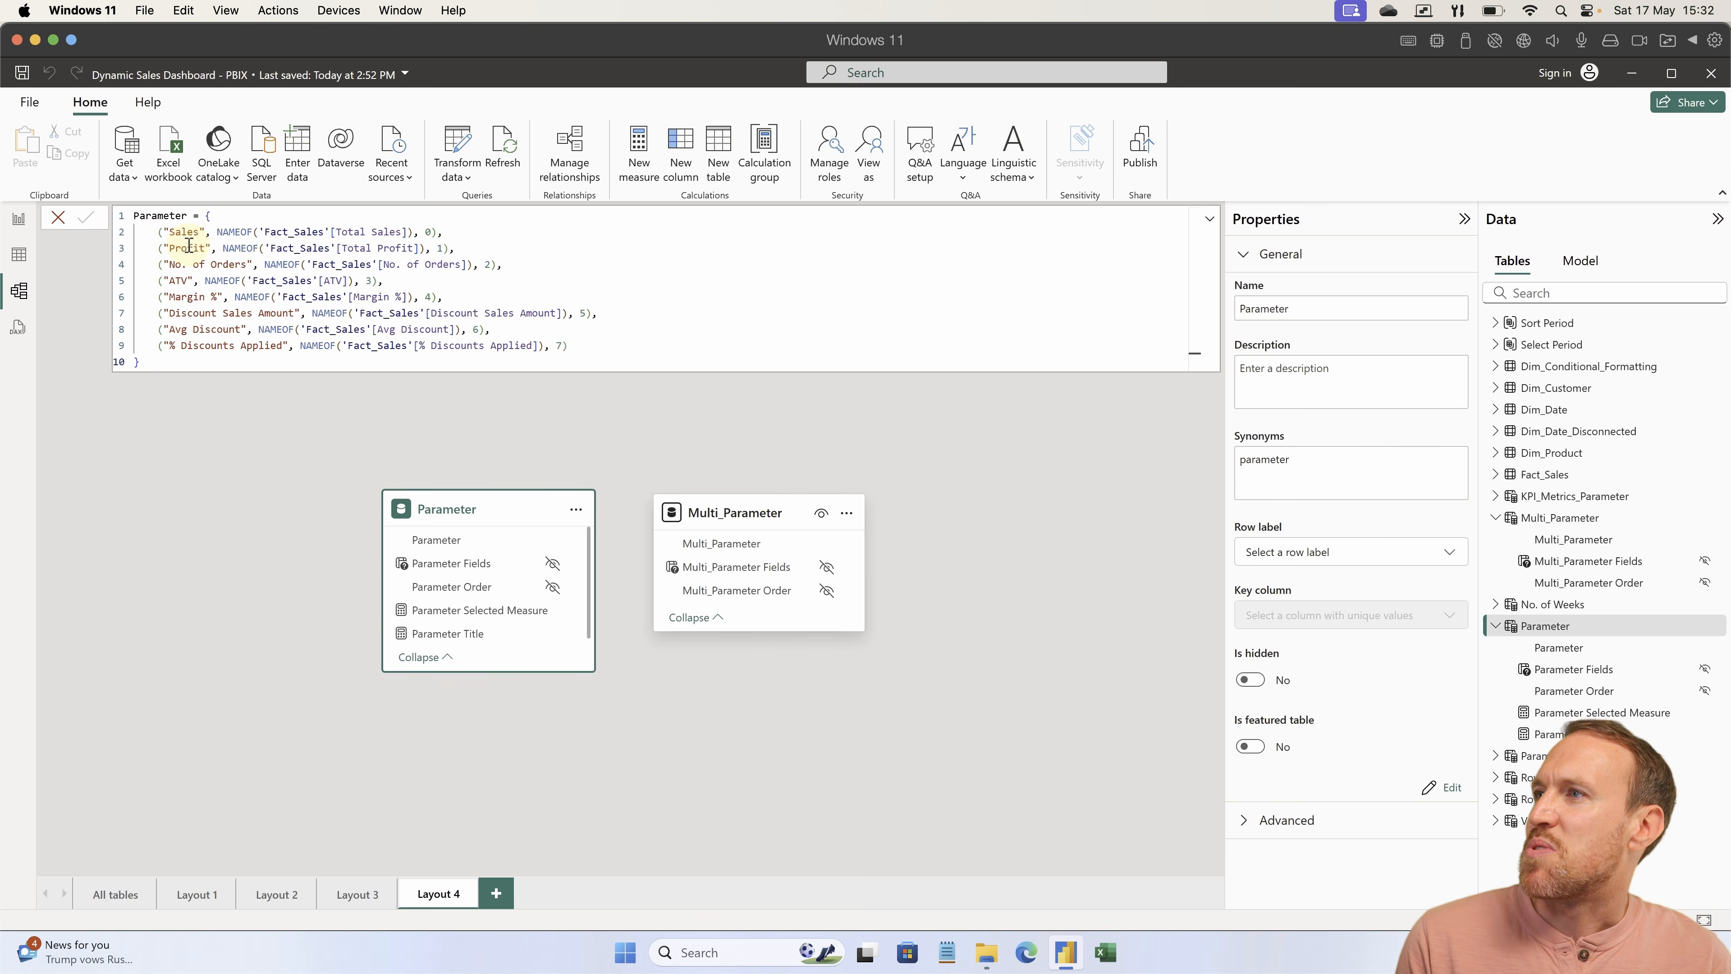
pyautogui.click(18, 257)
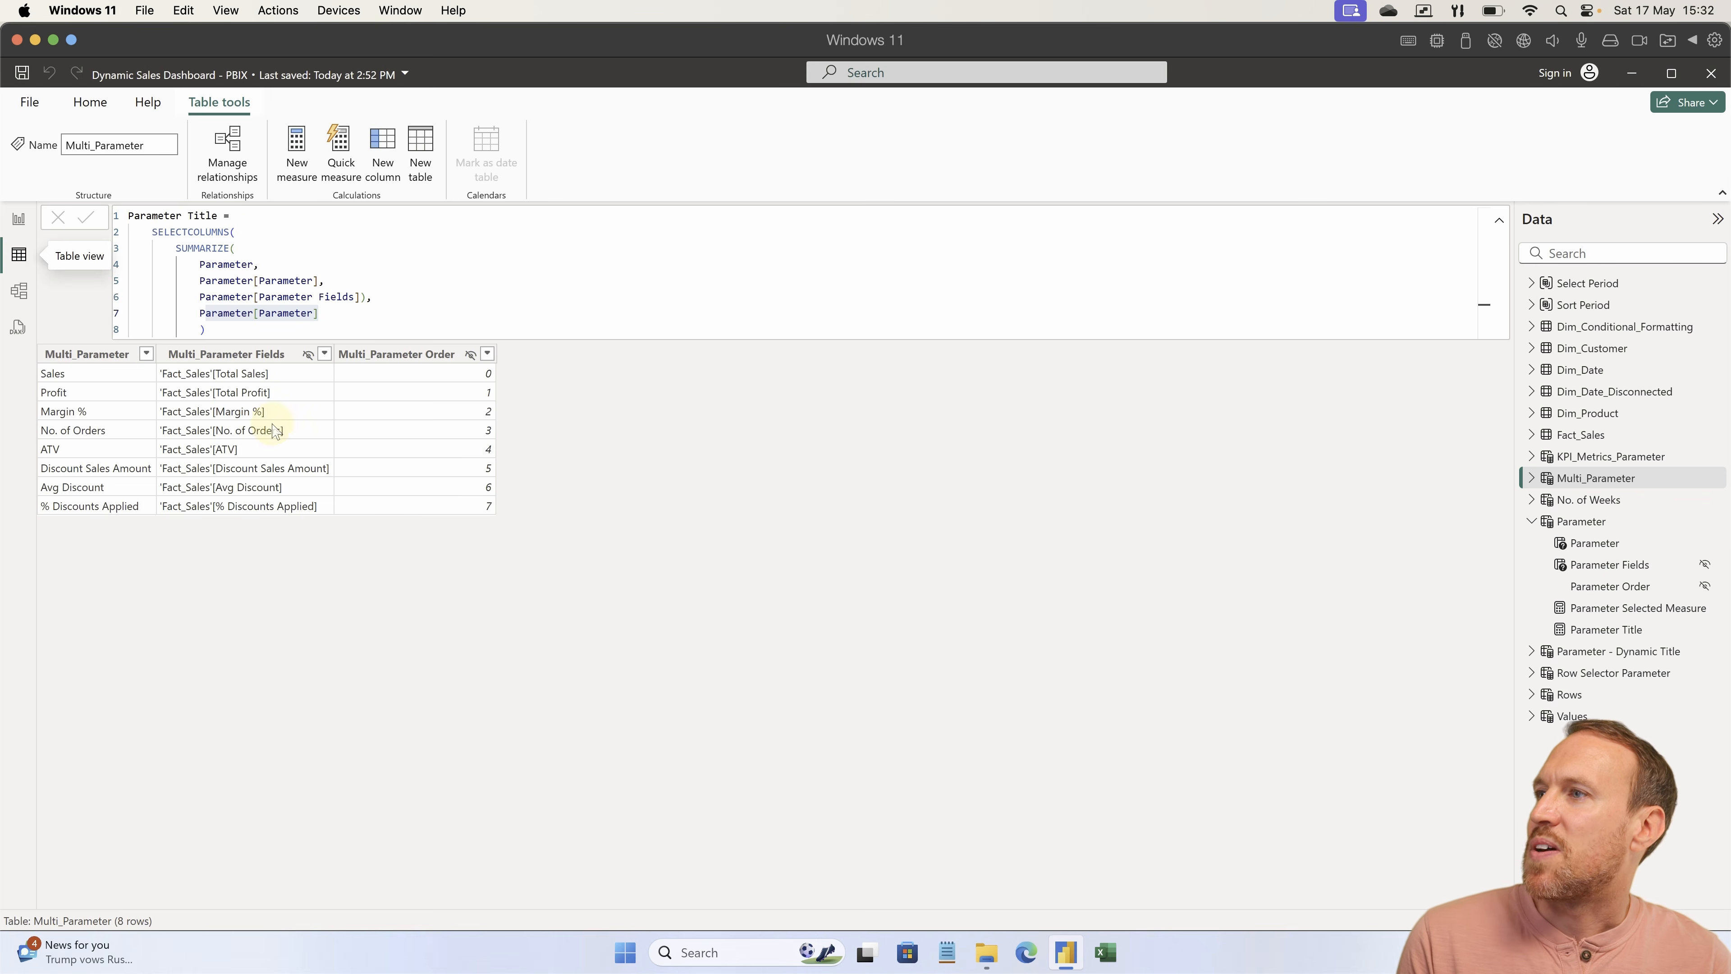
# Create an active many-to-one relationship with single cross-filter direction from Parameter's Parameter column to Multi_Parameter's Multi_Parameter column.
pyautogui.click(18, 290)
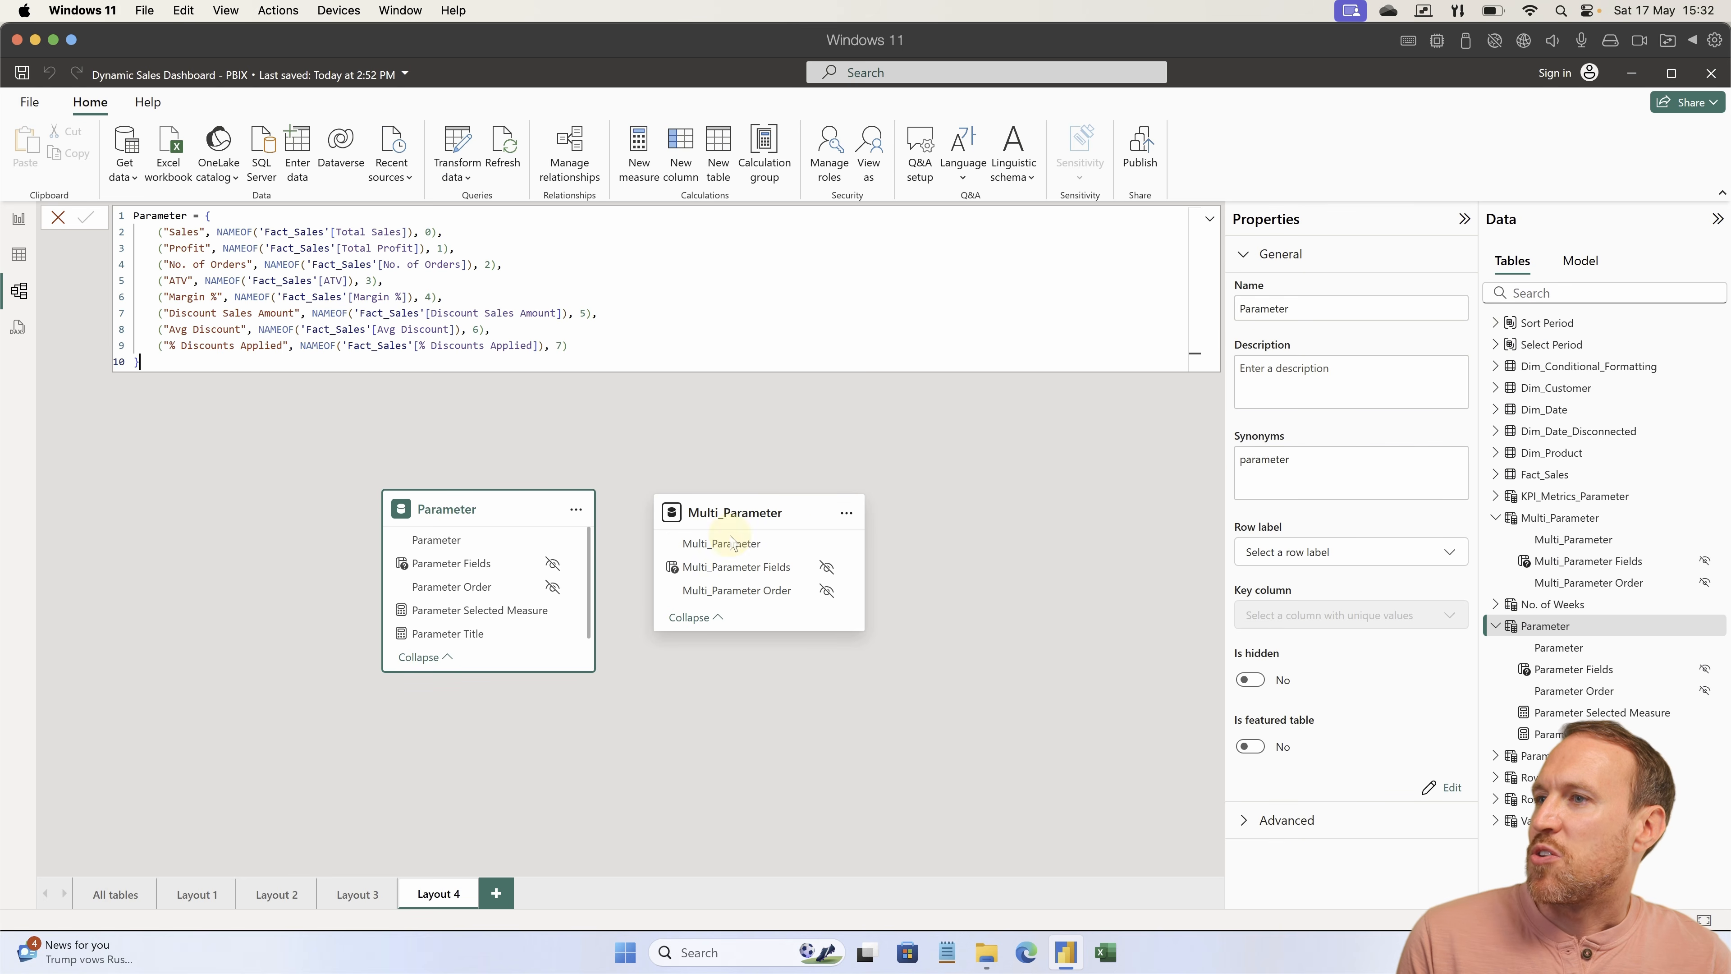
pyautogui.moveTo(436, 539); pyautogui.dragTo(721, 543)
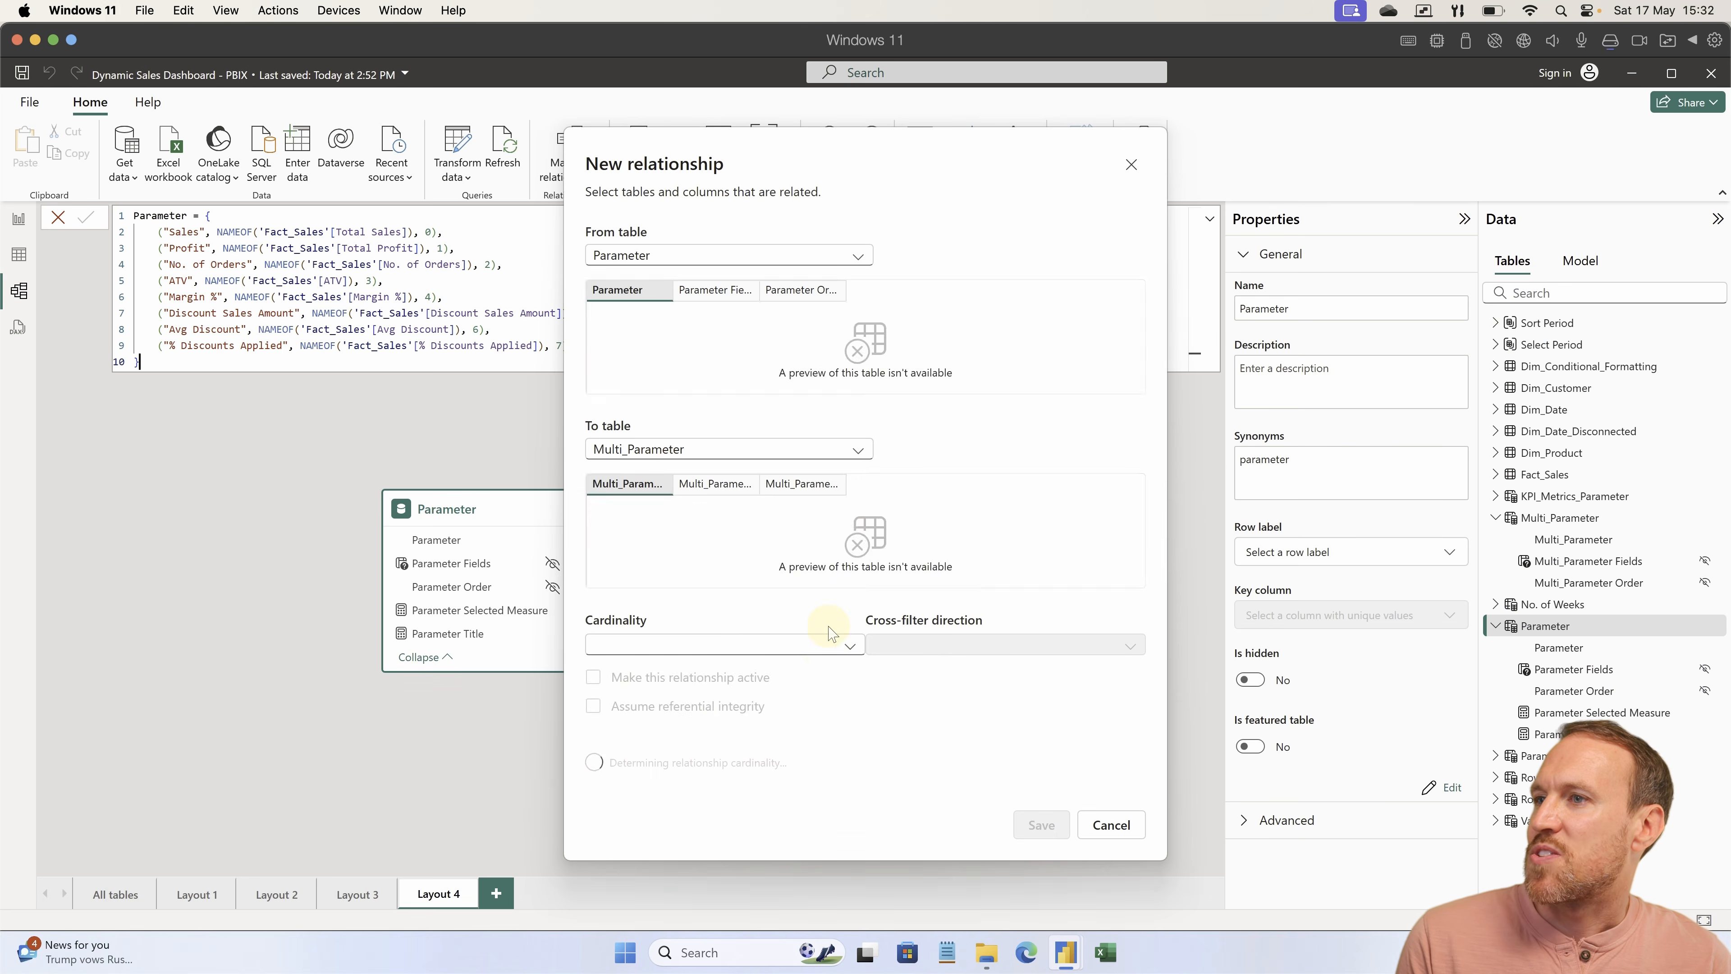
pyautogui.click(732, 608)
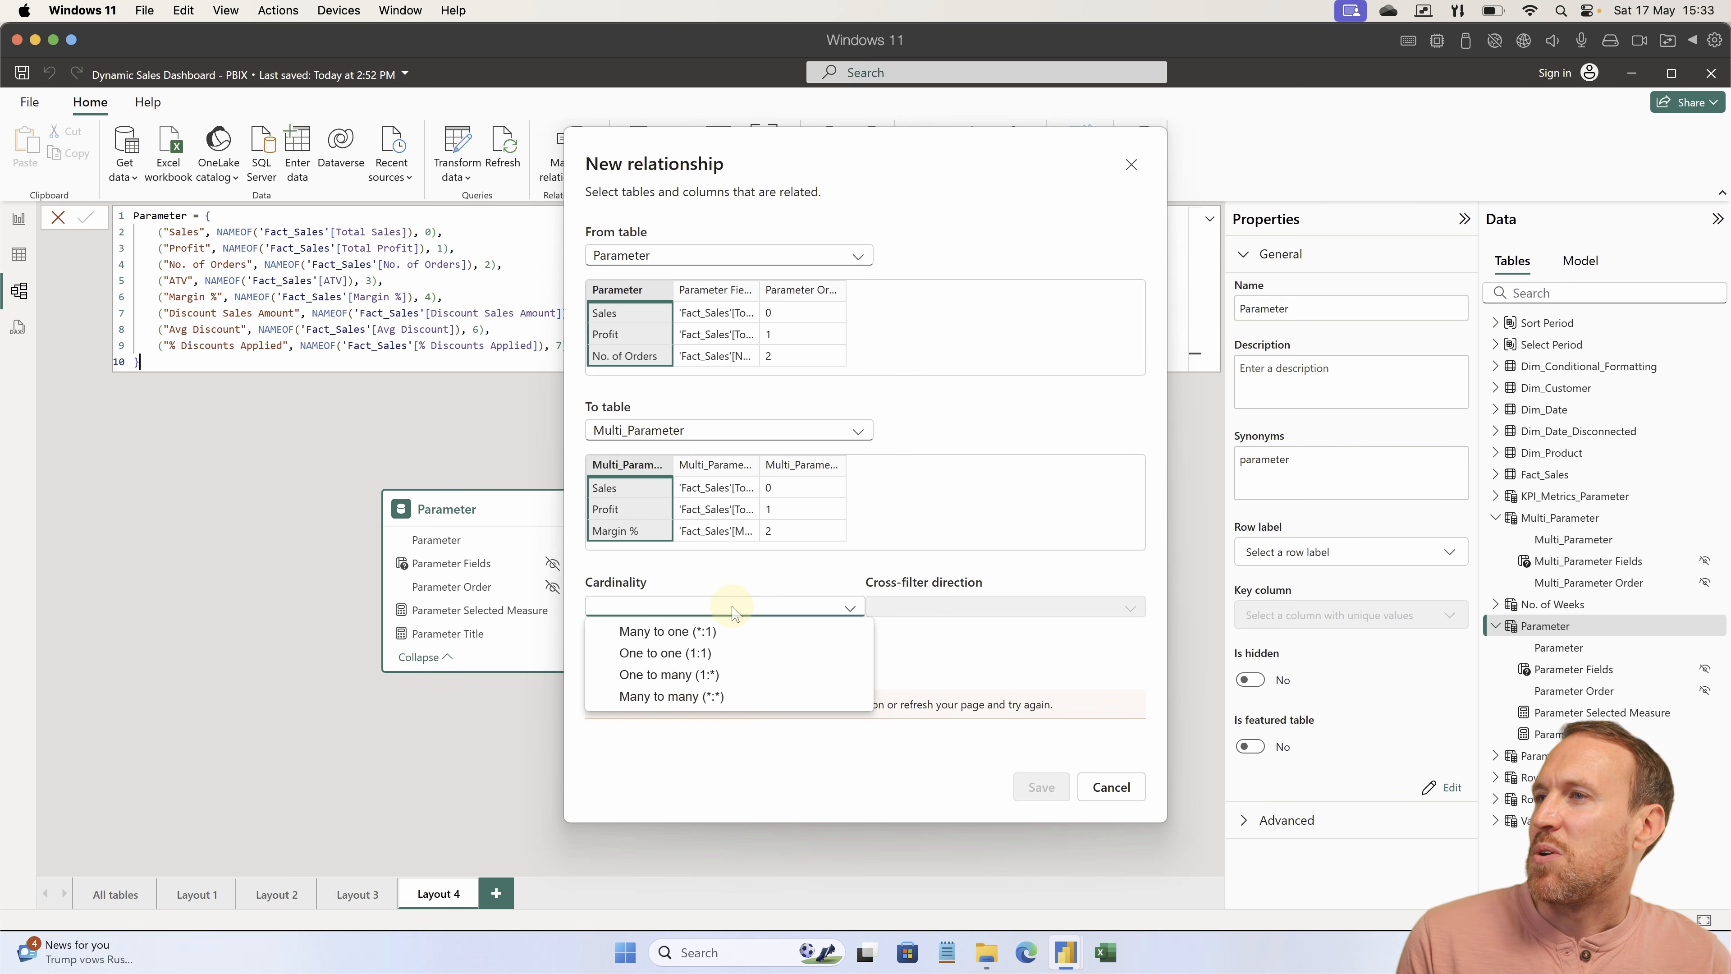
pyautogui.click(692, 632)
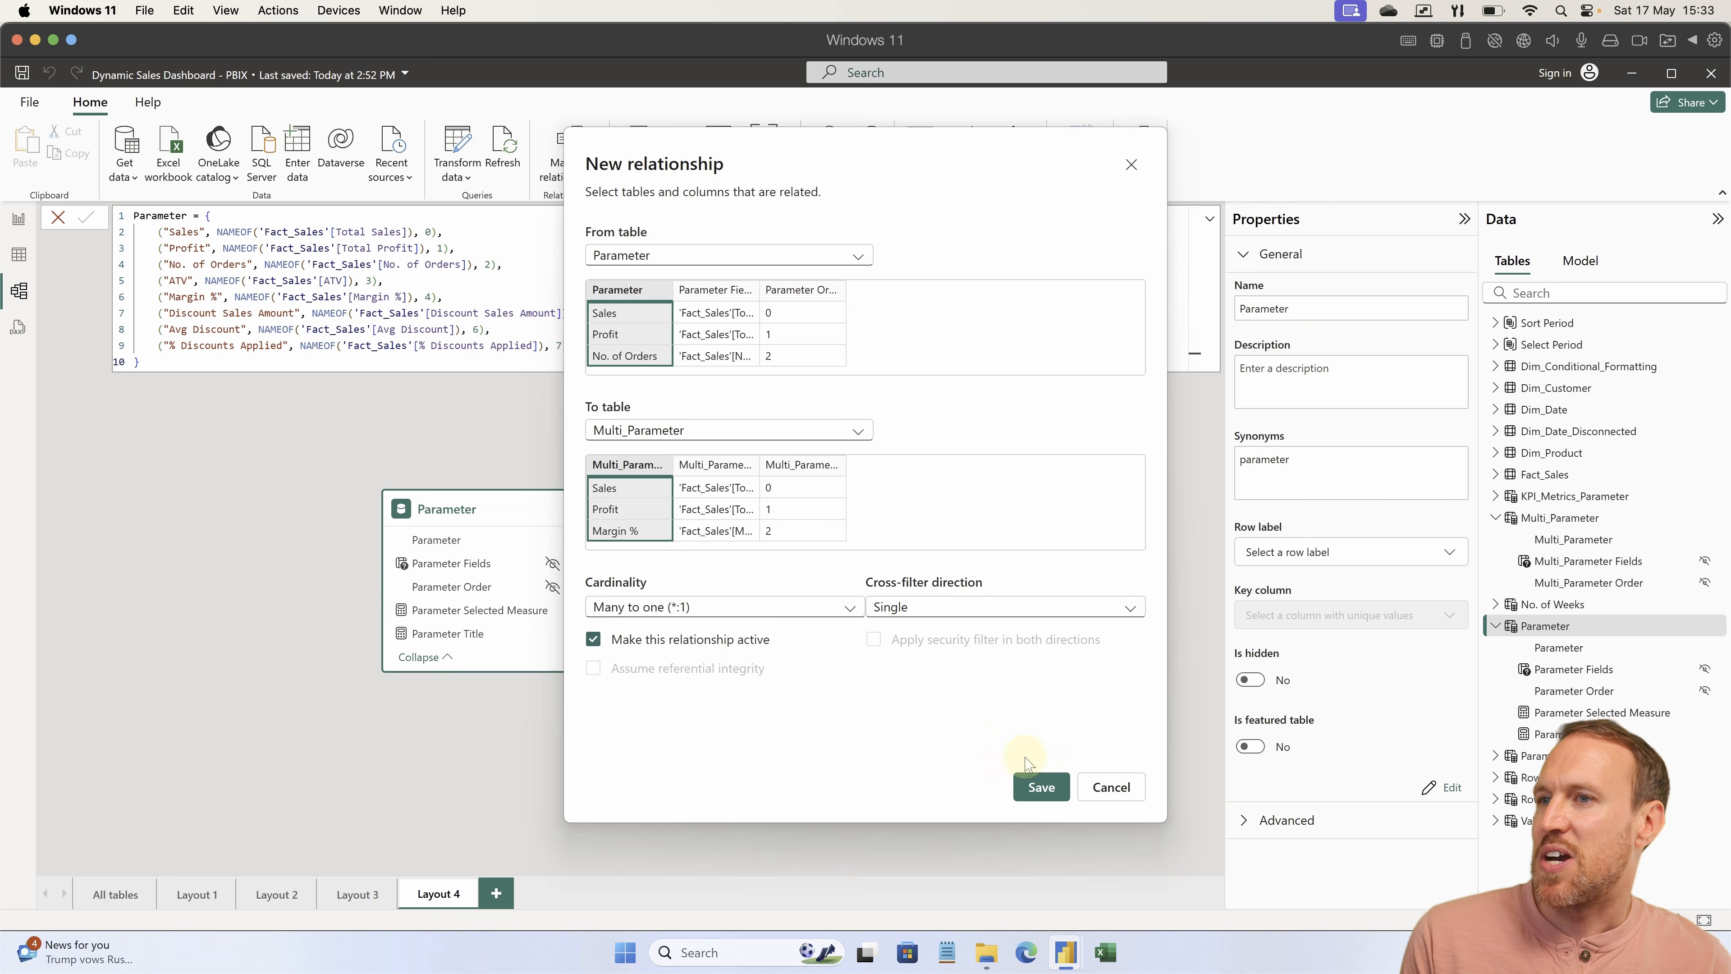
pyautogui.click(1040, 788)
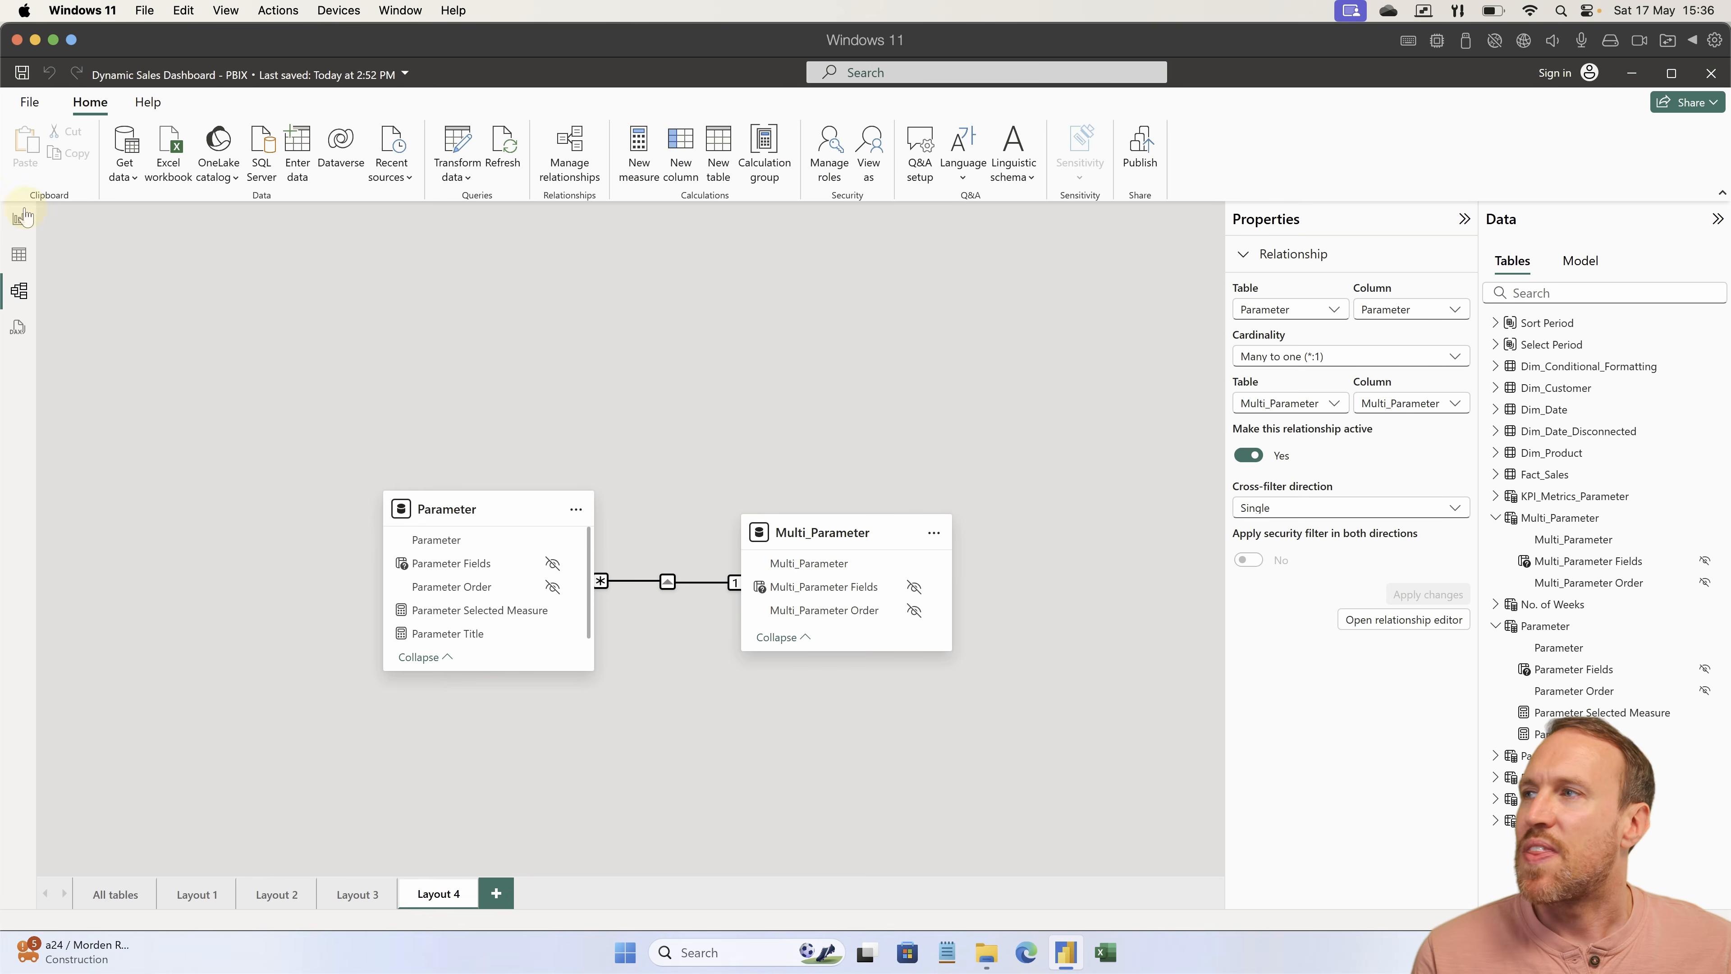
# Return to the report and switch the Parameter slicer to No. of Orders and to Margin % to check the second matrix.
pyautogui.click(19, 218)
pyautogui.click(191, 240)
pyautogui.click(183, 297)
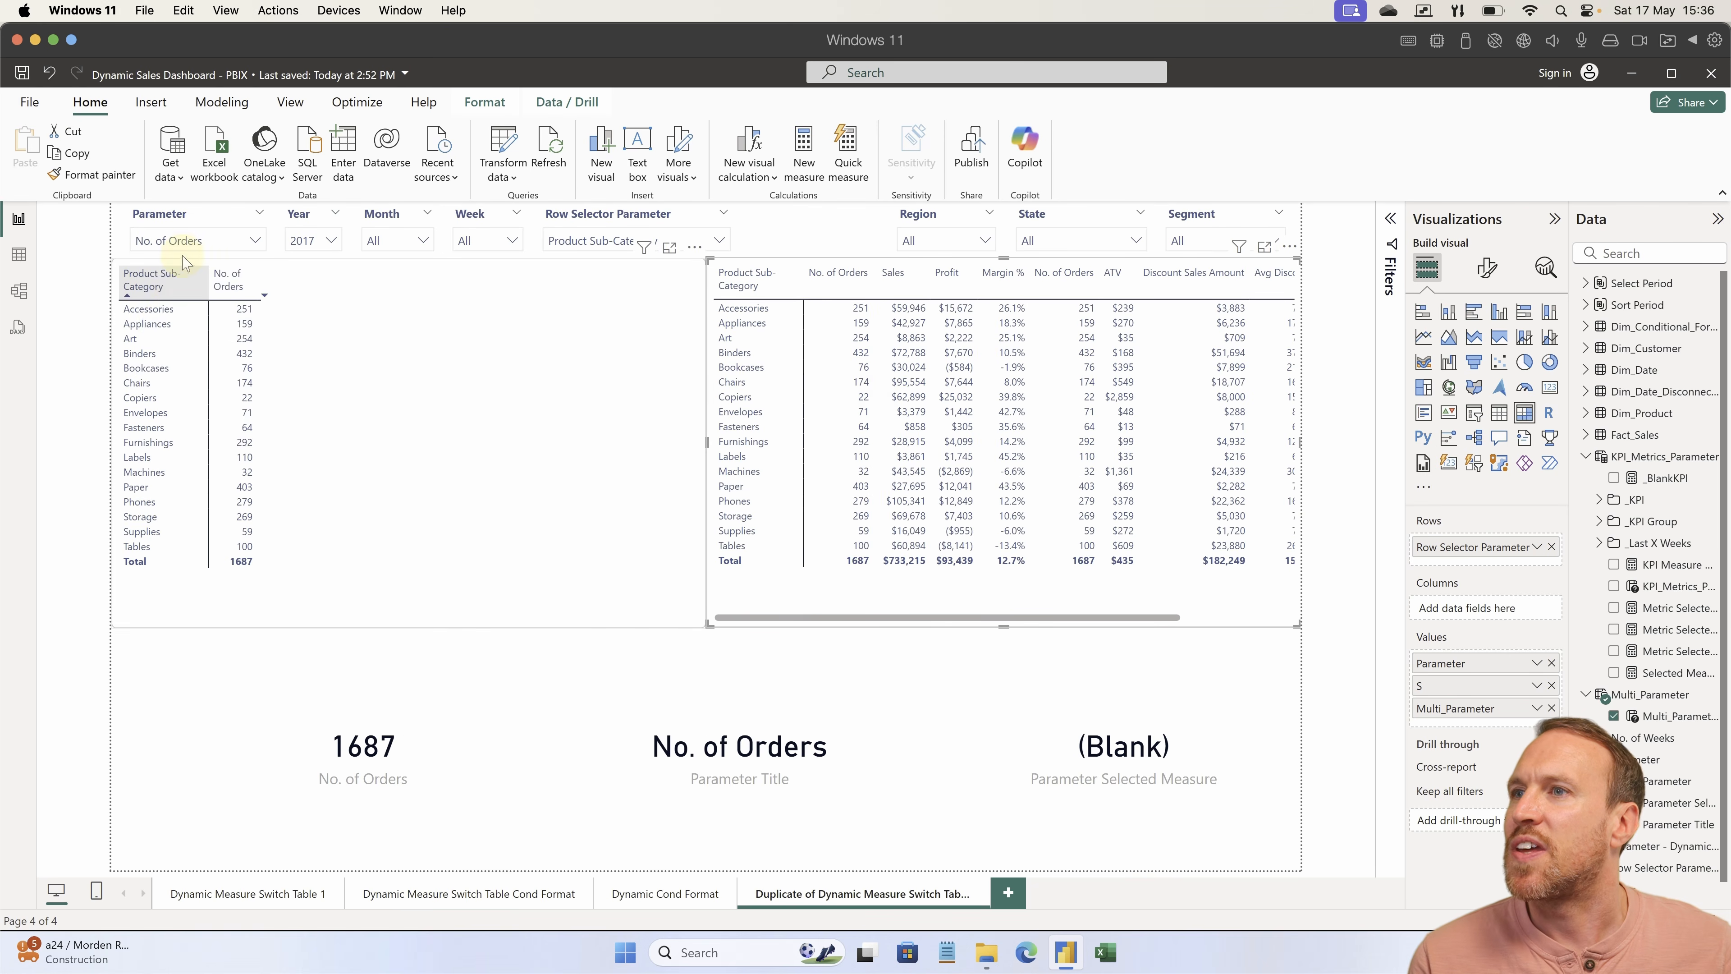
pyautogui.click(184, 242)
pyautogui.click(169, 327)
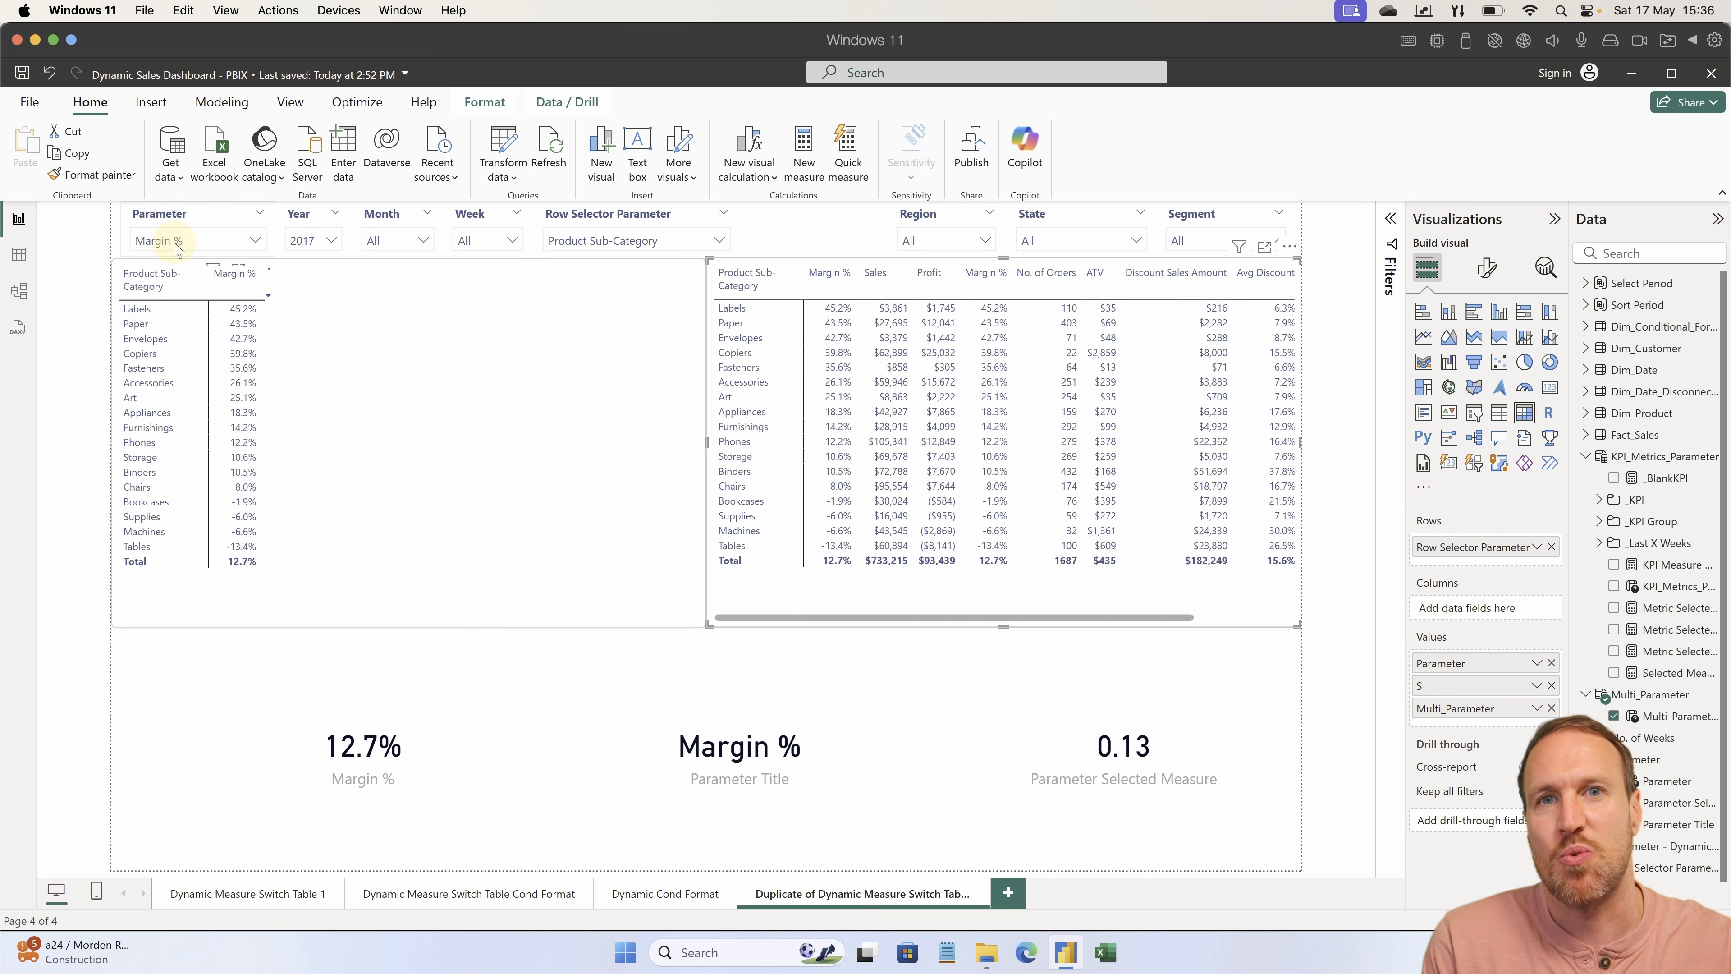
# Add "Margin %" as a fourth value in the Sales row of the Multi_Parameter table definition and commit the formula.
pyautogui.click(1654, 716)
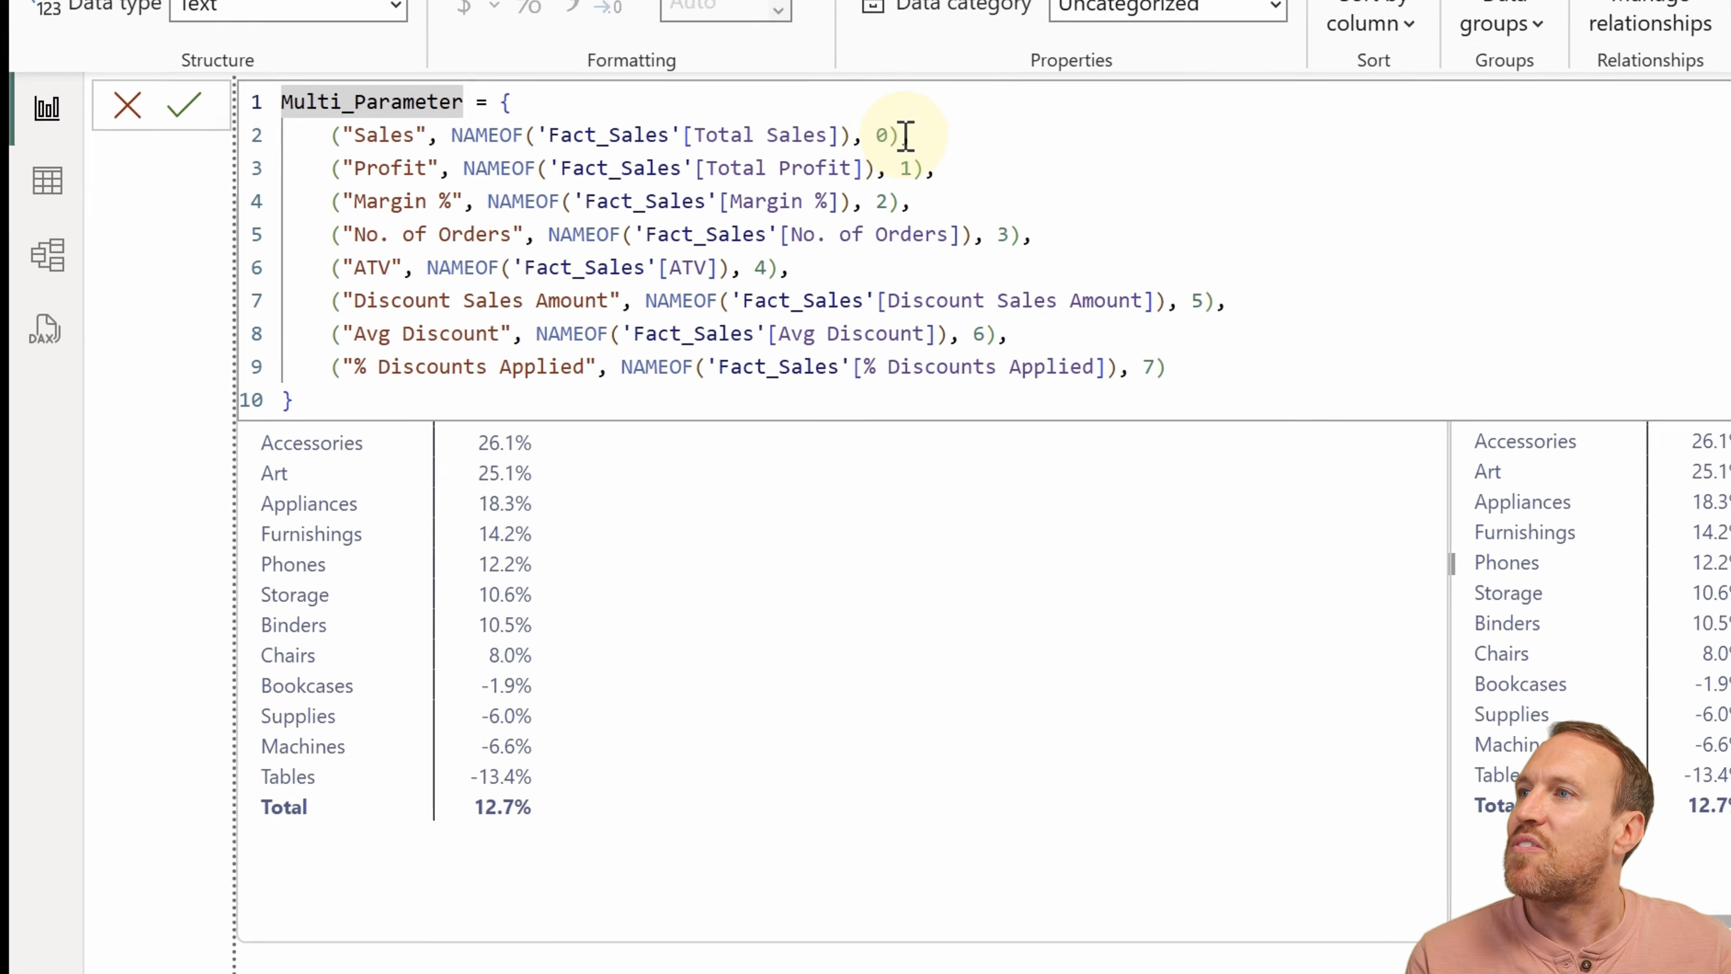
pyautogui.click(889, 136)
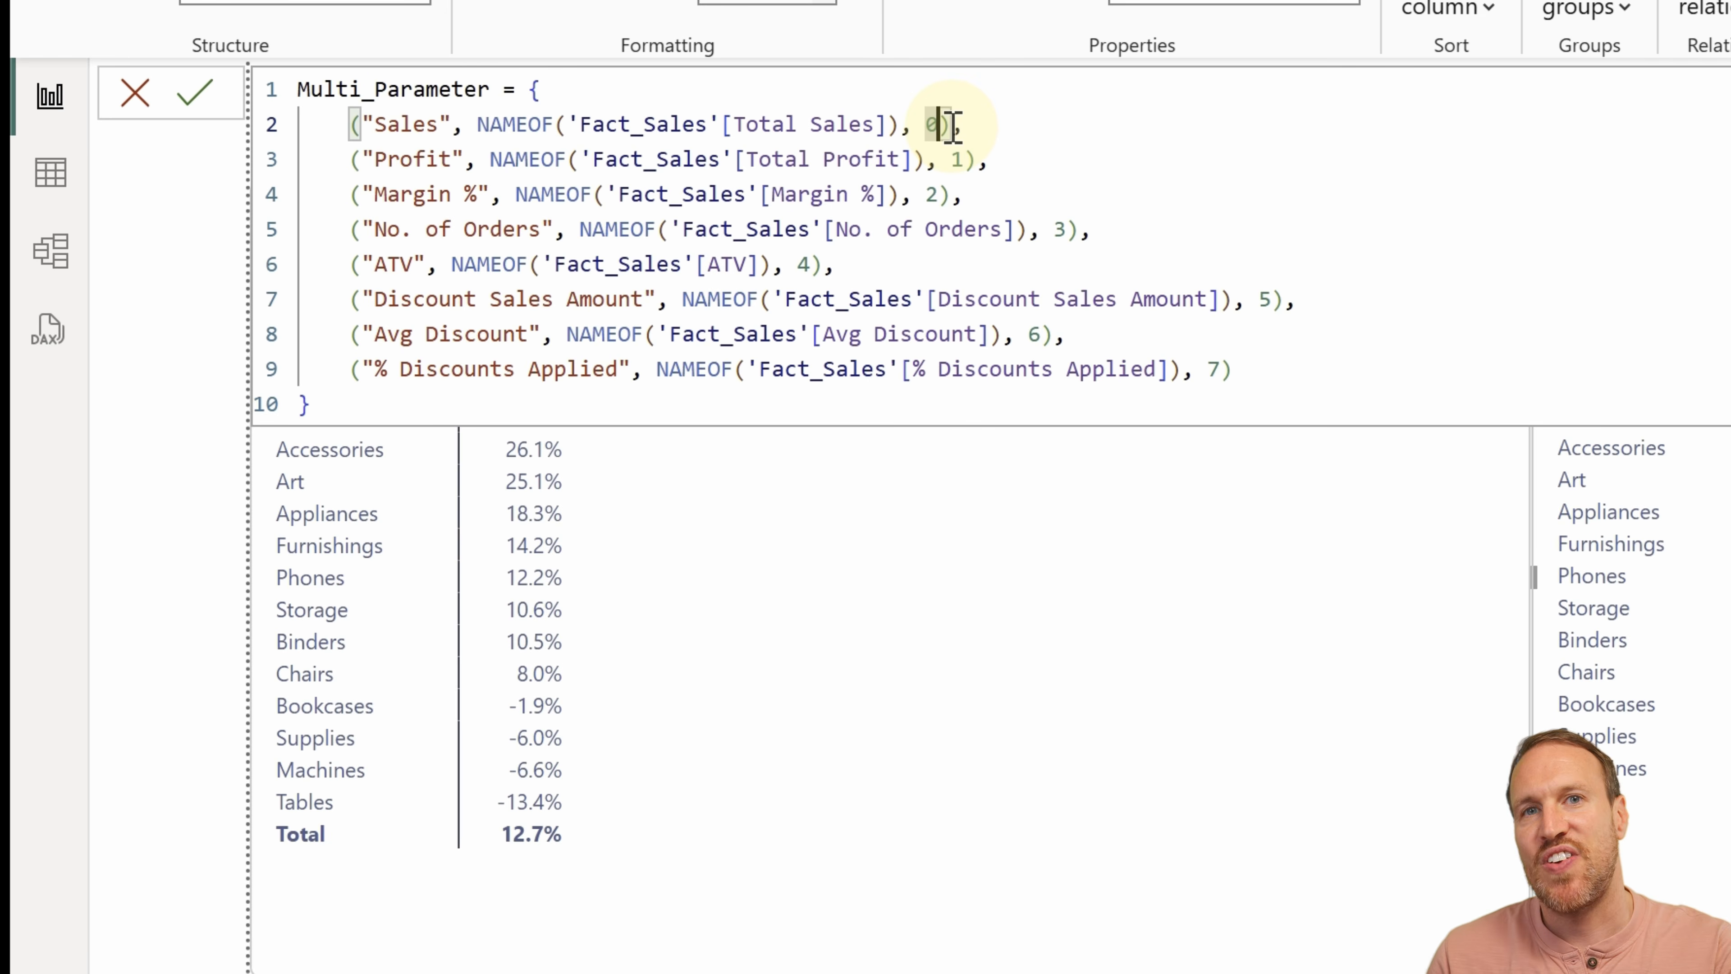
pyautogui.write(',')
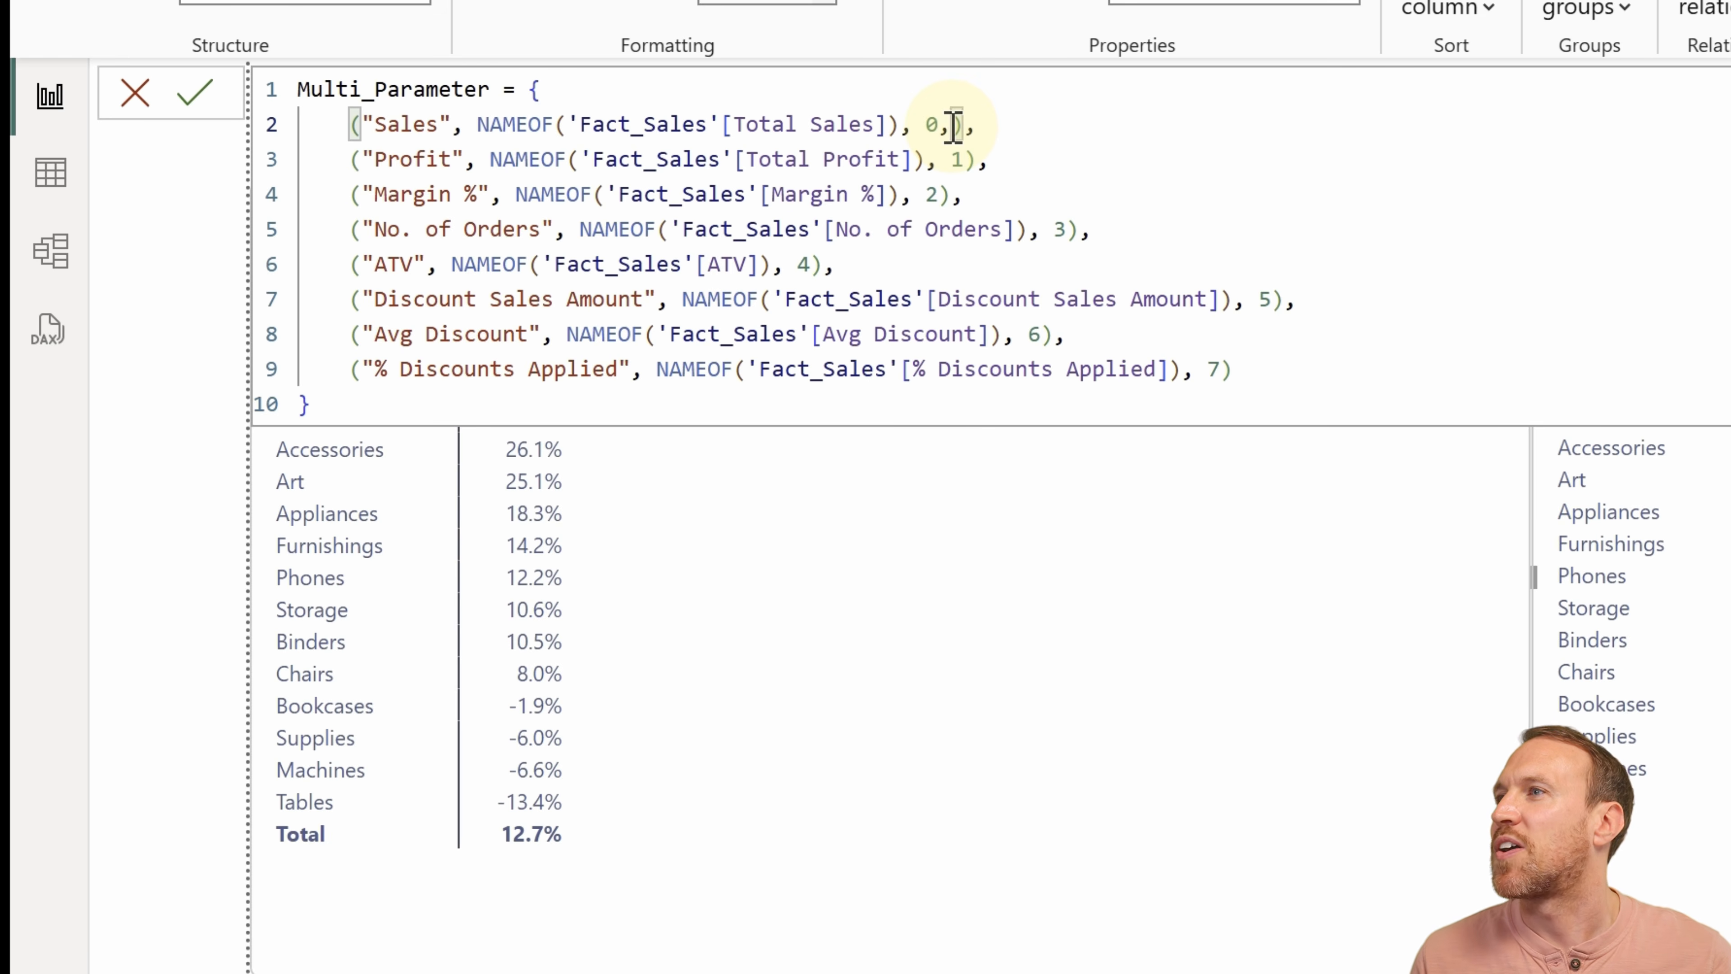
pyautogui.write('0')
pyautogui.press('BackSpace')
pyautogui.write('"Margin %"')
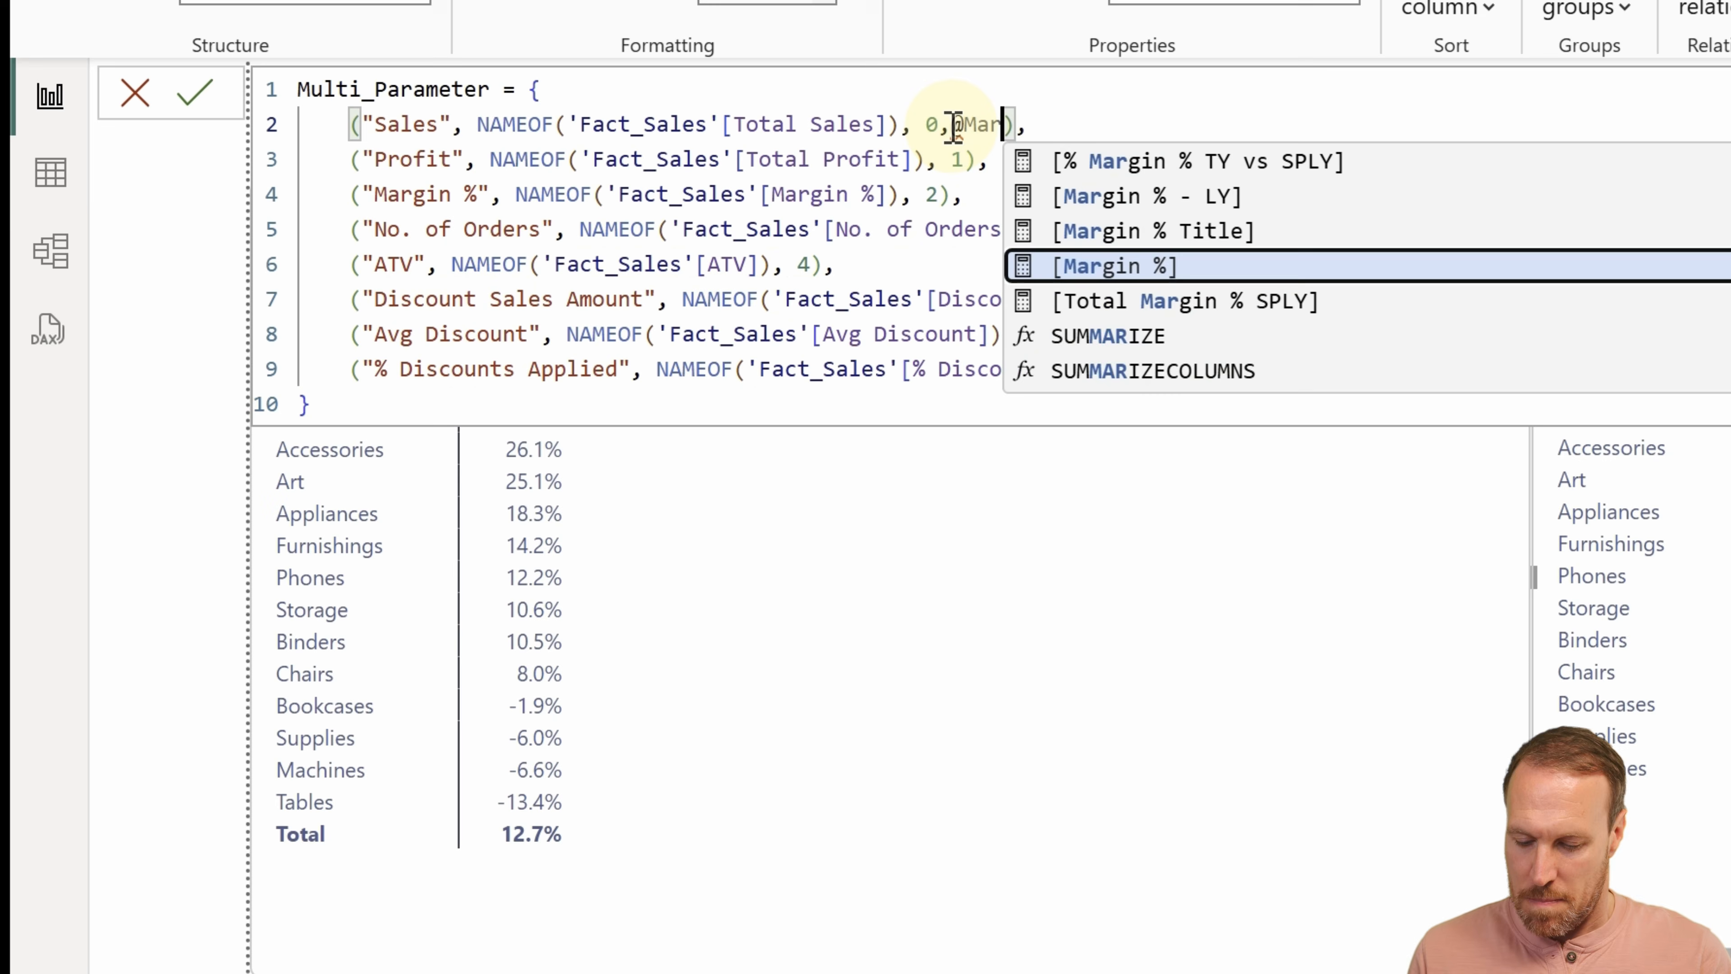
pyautogui.click(52, 182)
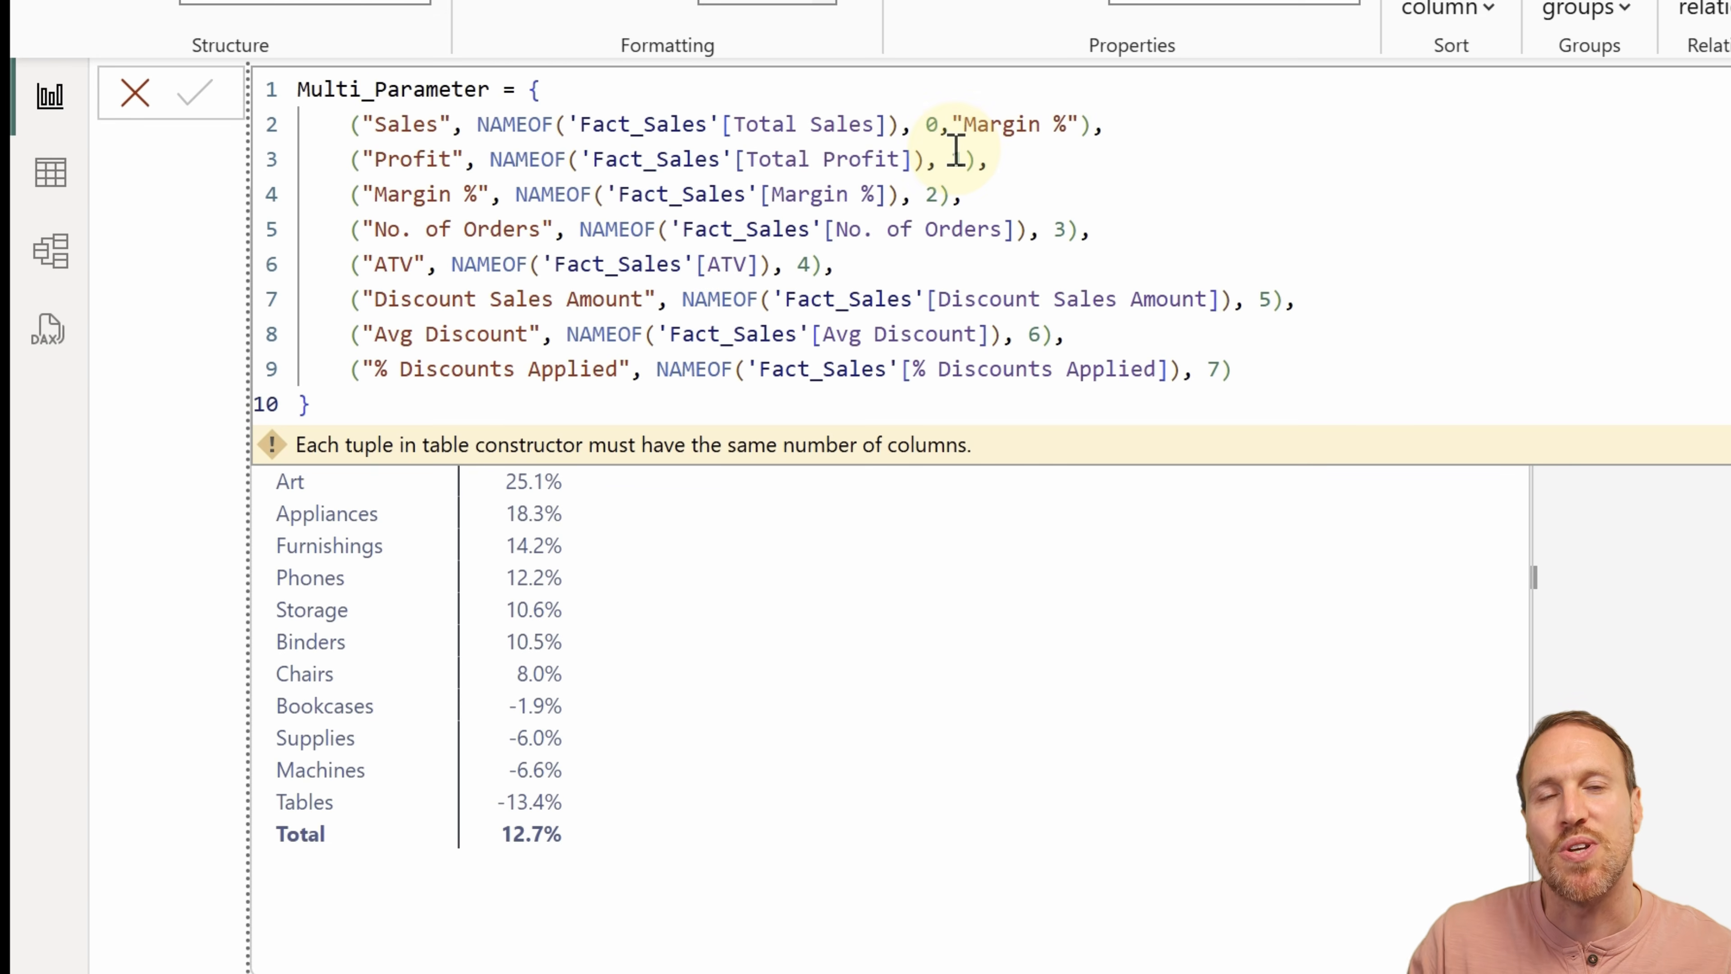
# Copy the "Margin %" value from the Sales row into the Profit row of the Multi_Parameter formula as its fourth value.
pyautogui.moveTo(1082, 124); pyautogui.dragTo(959, 117)
pyautogui.hotkey('ctrl', 'c')
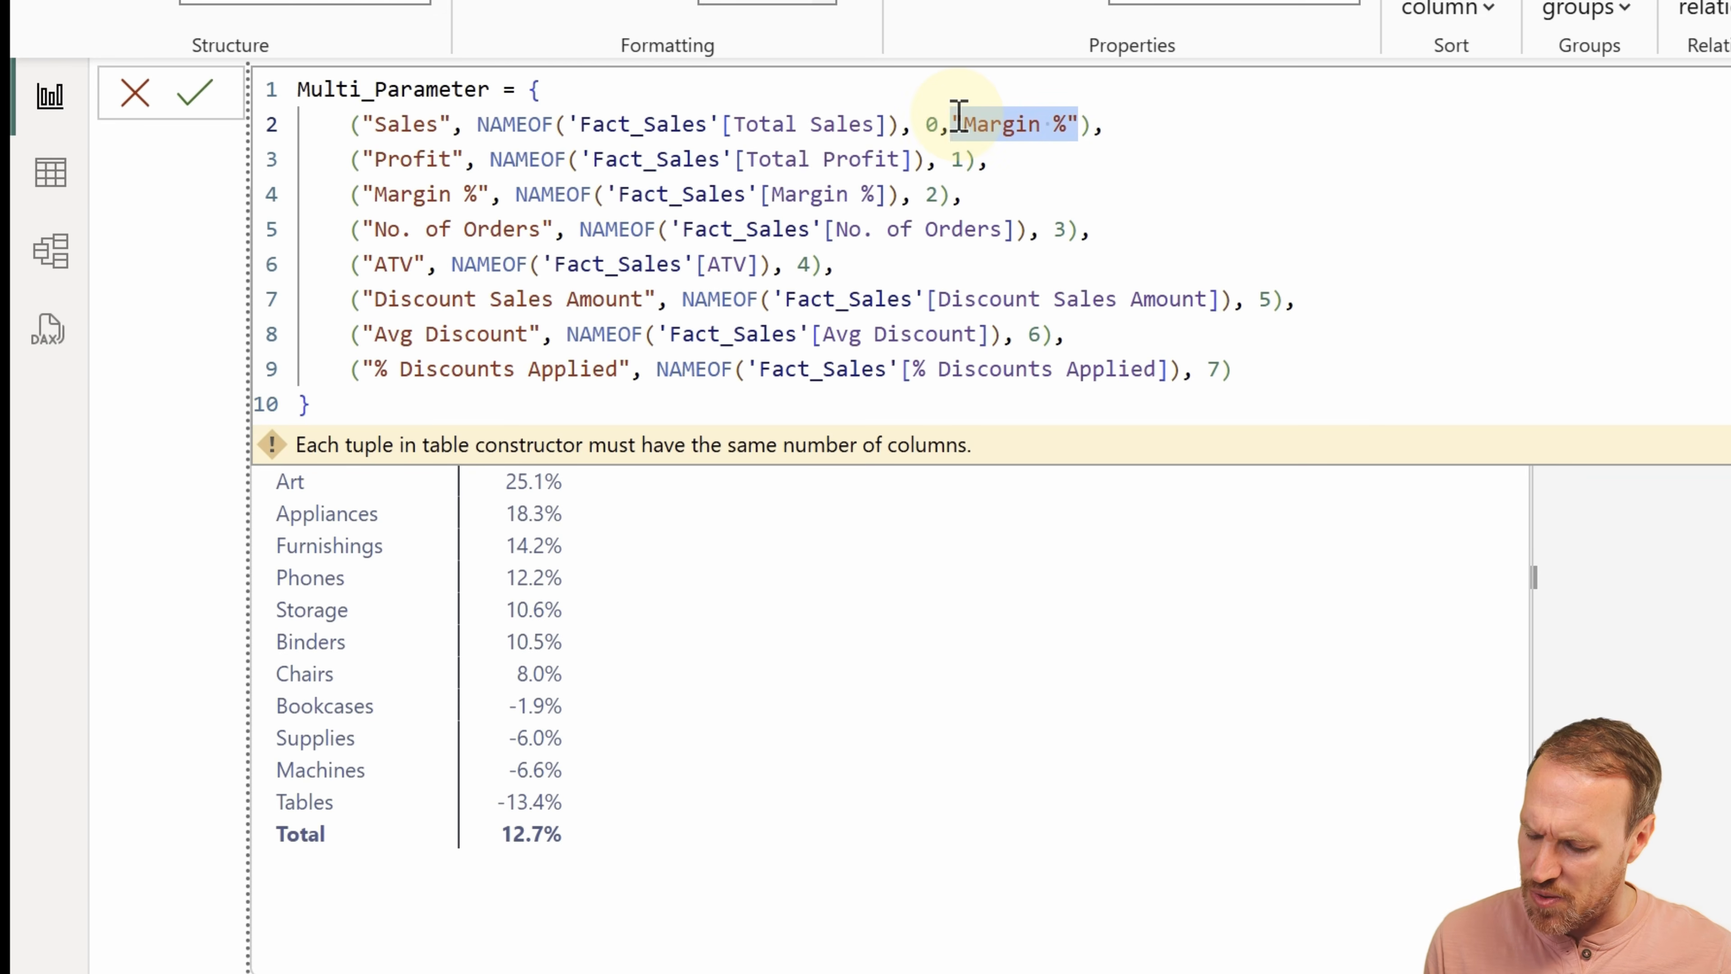
pyautogui.click(963, 158)
pyautogui.write(',')
pyautogui.hotkey('ctrl', 'v')
pyautogui.press('Down')
pyautogui.press('Left')
pyautogui.press('Left')
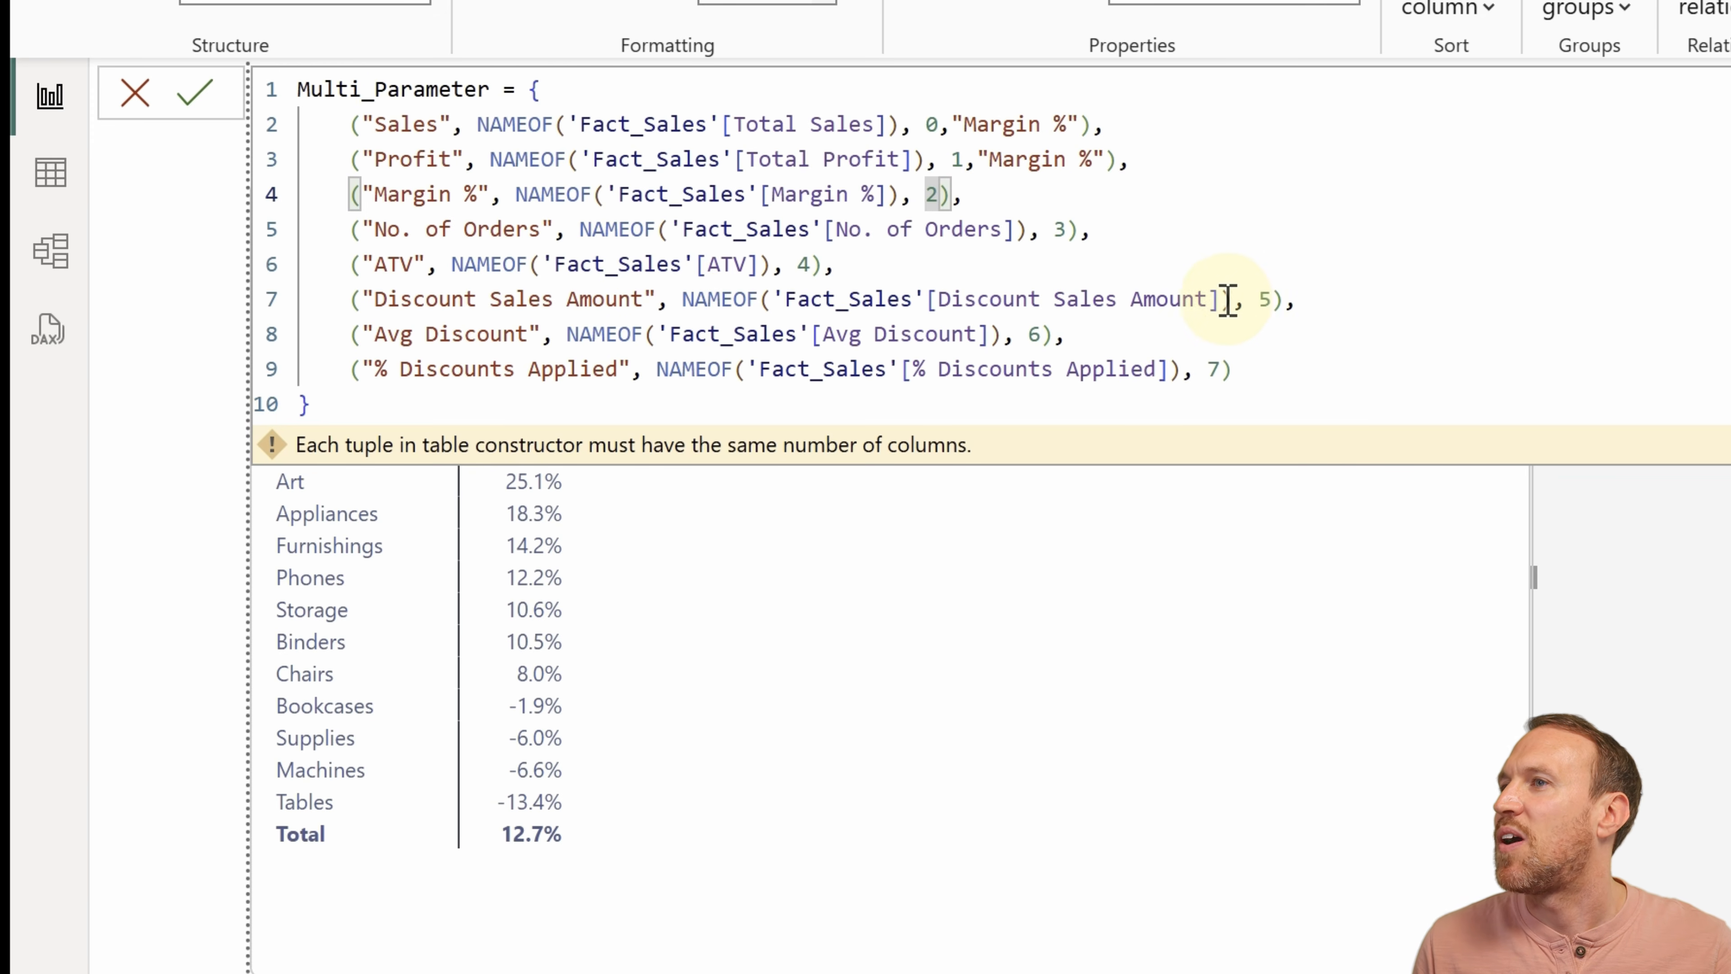
# Add "Margin %" as the fourth value in the Discount Sales Amount, Avg Discount and % Discounts Applied rows.
pyautogui.click(1267, 298)
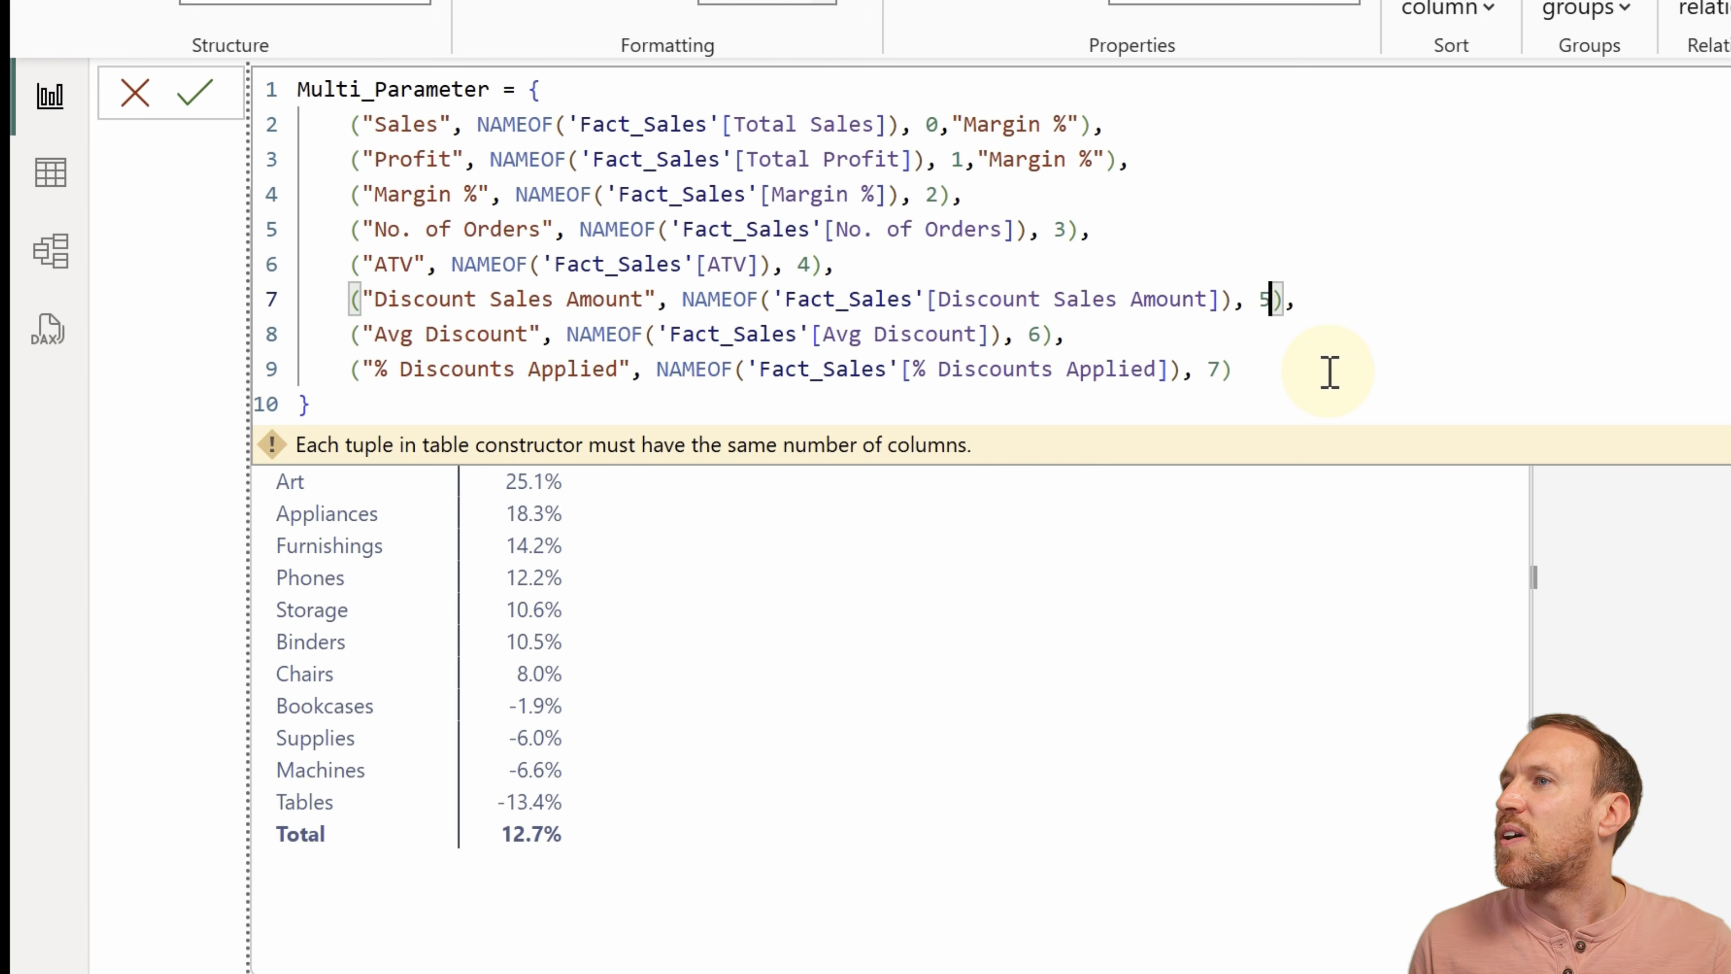
pyautogui.write(',')
pyautogui.hotkey('ctrl', 'v')
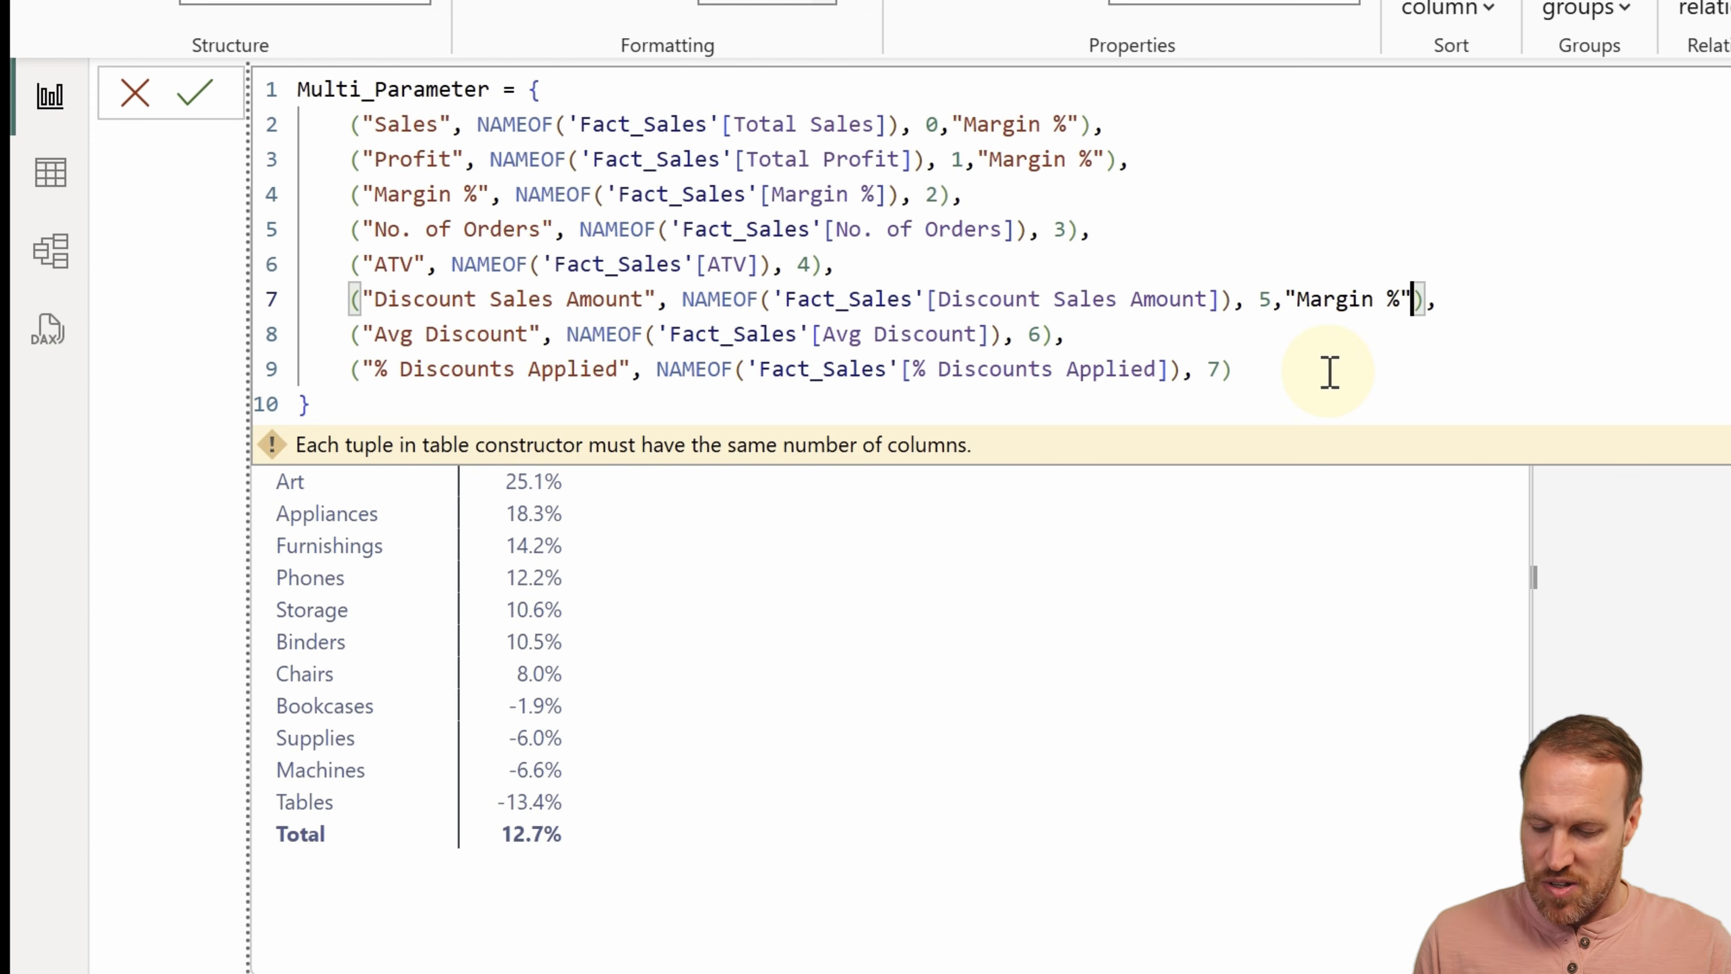
pyautogui.click(1043, 335)
pyautogui.write(',')
pyautogui.hotkey('ctrl', 'v')
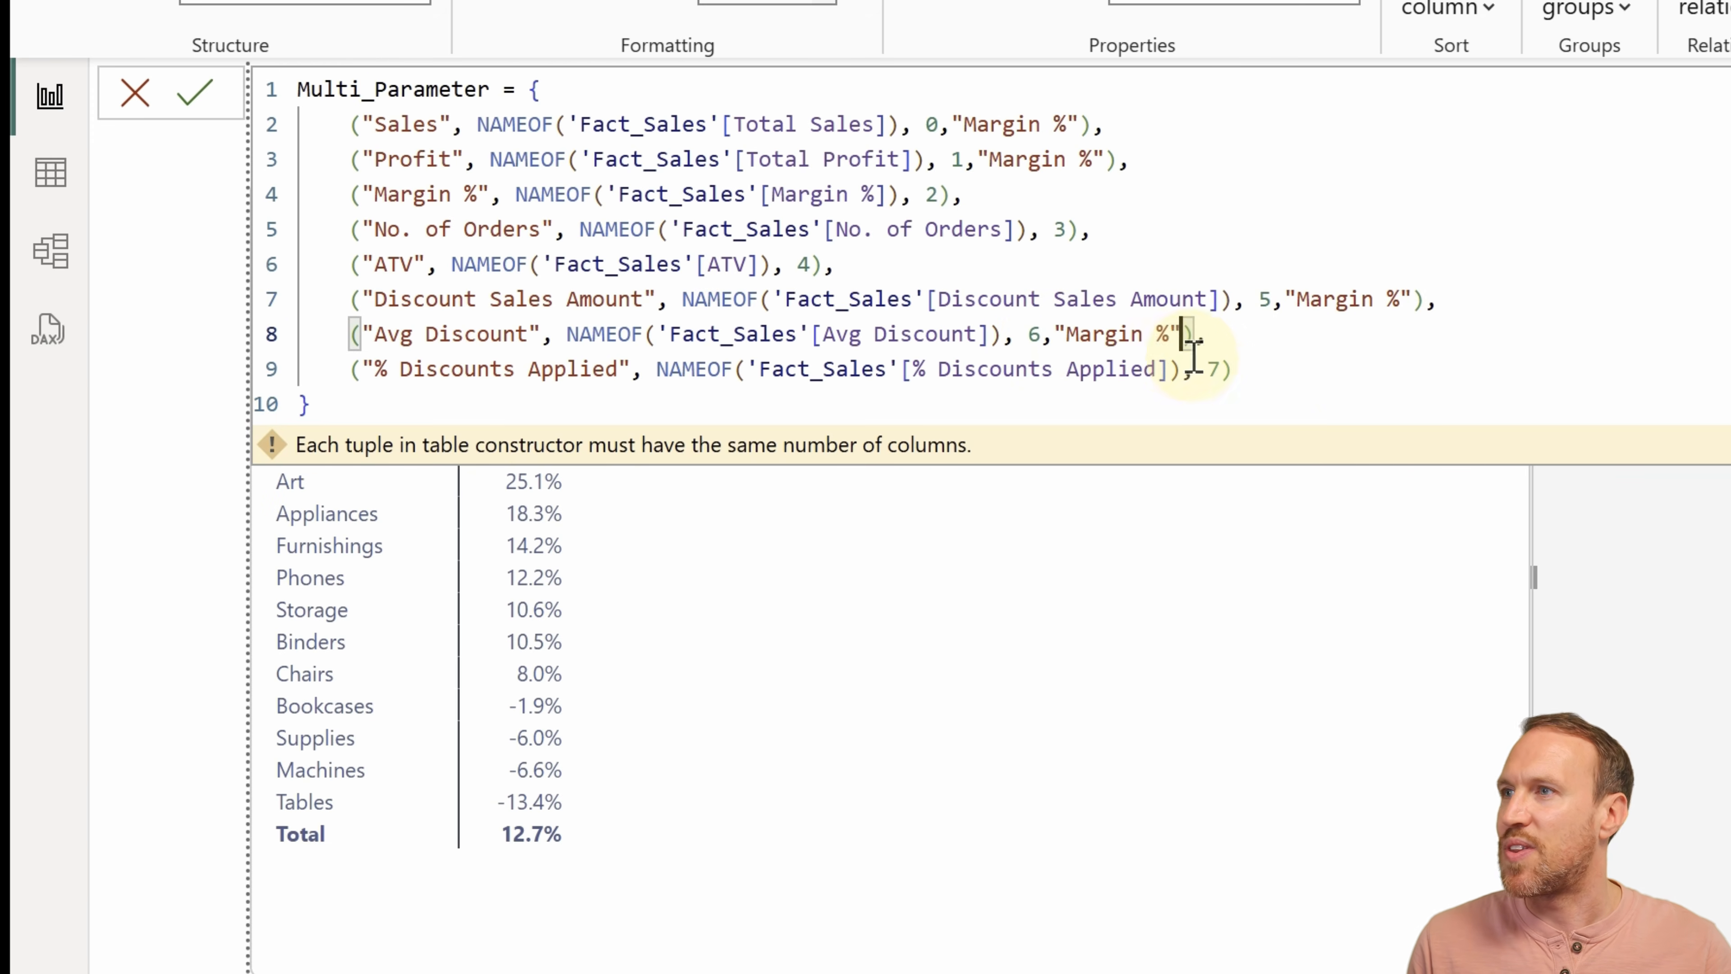
pyautogui.click(1220, 370)
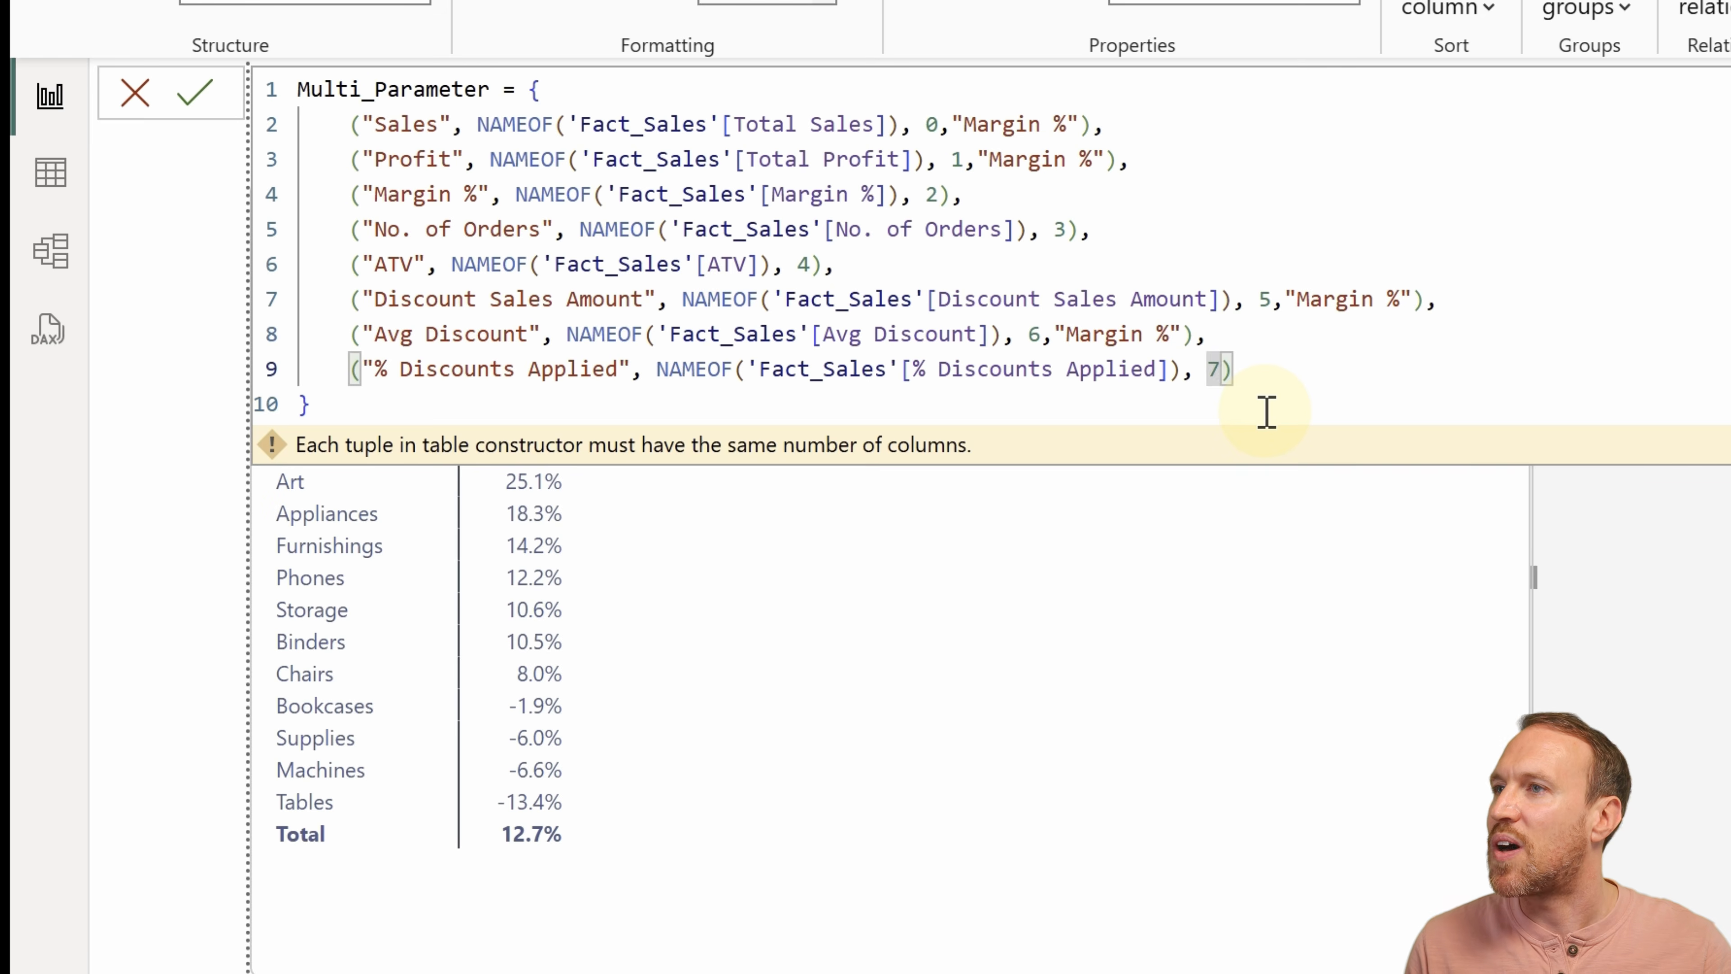
pyautogui.write(',')
pyautogui.hotkey('ctrl', 'v')
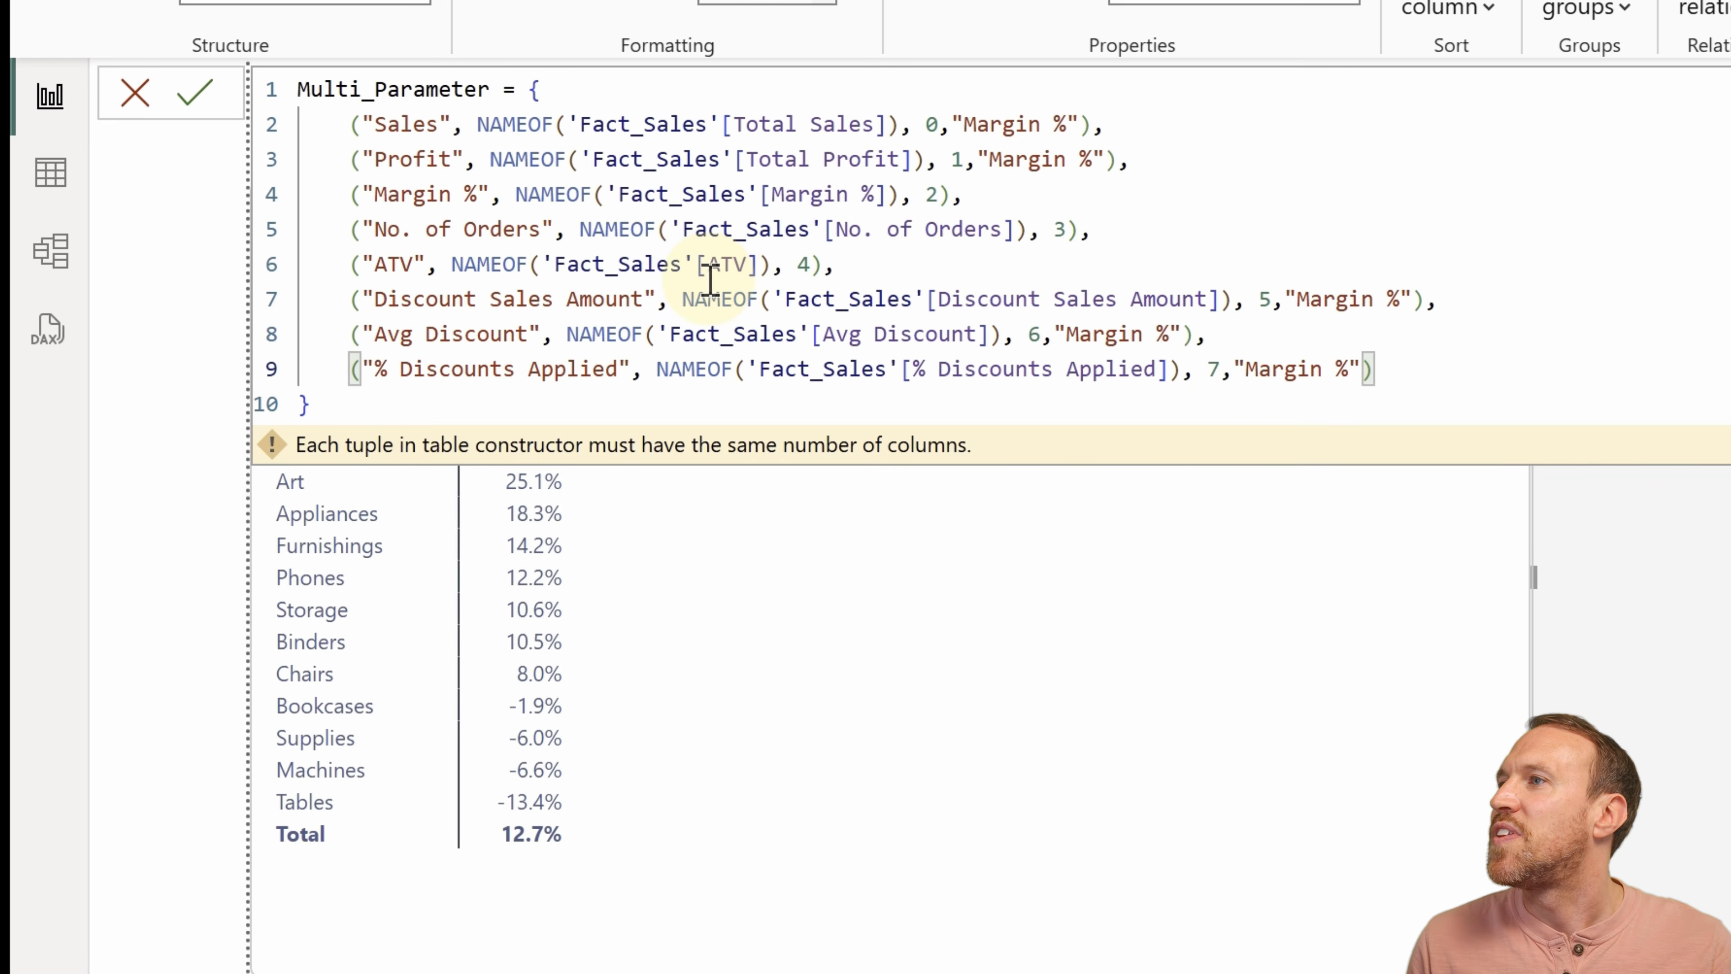
# Add "Profit" as the fourth value in the Margin % row of the Multi_Parameter formula.
pyautogui.moveTo(466, 158); pyautogui.dragTo(362, 159)
pyautogui.hotkey('ctrl', 'c')
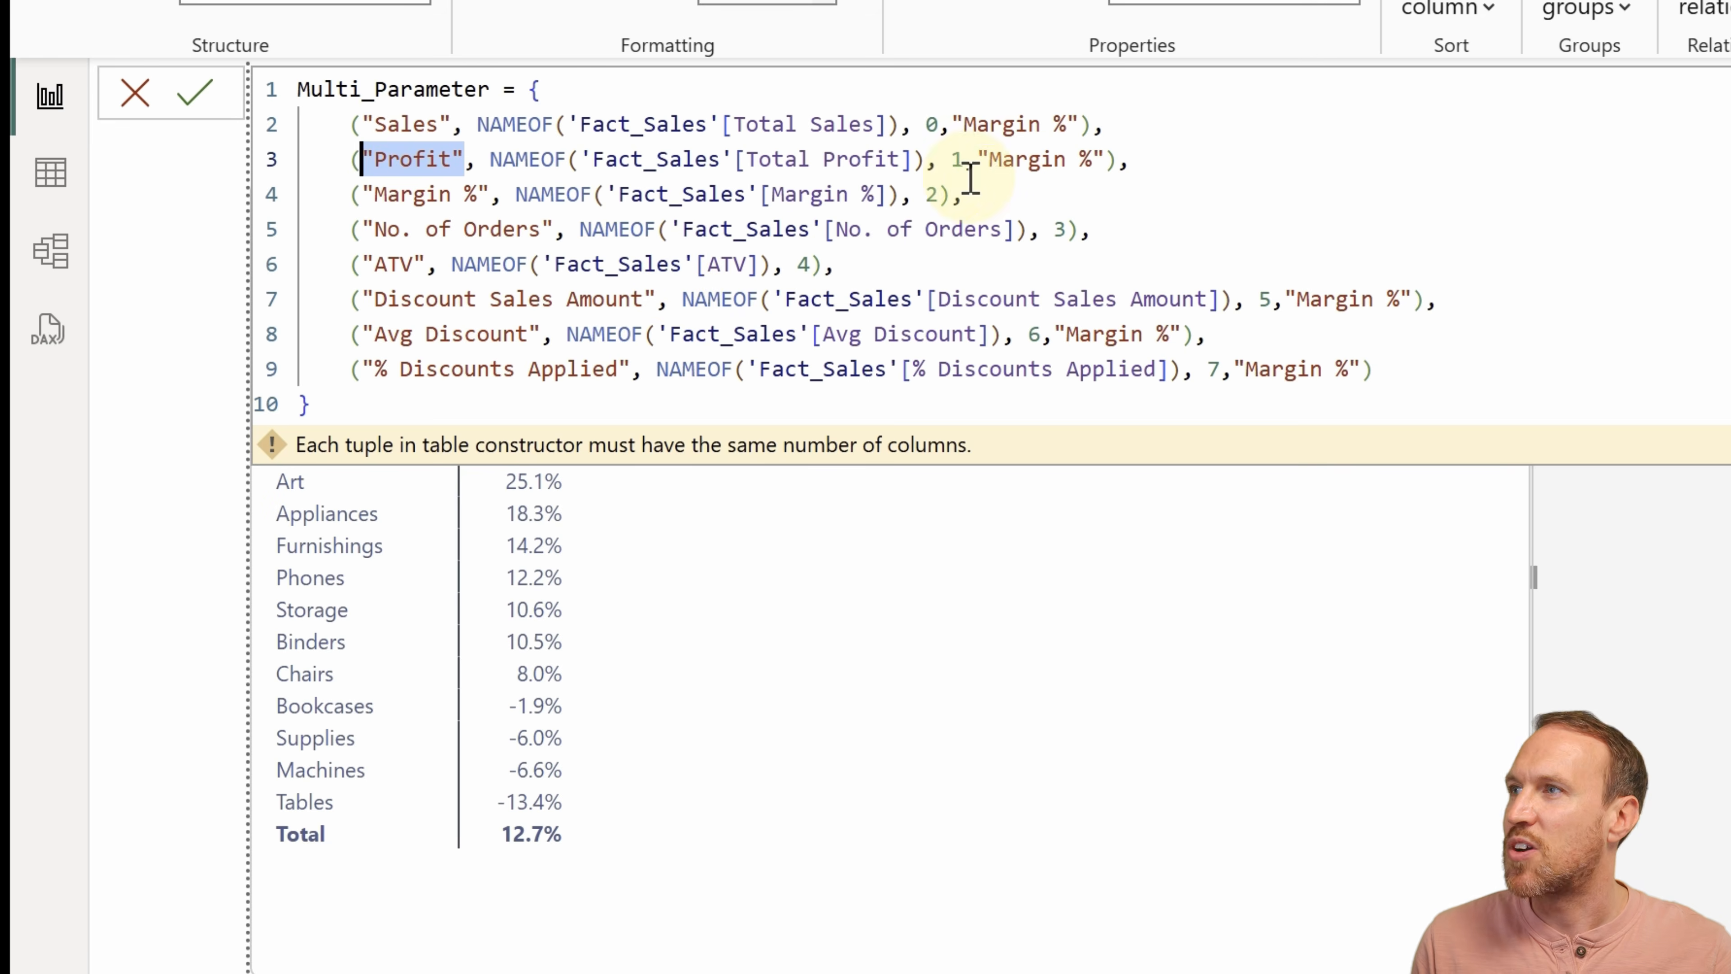
pyautogui.click(940, 194)
pyautogui.write(',')
pyautogui.hotkey('ctrl', 'v')
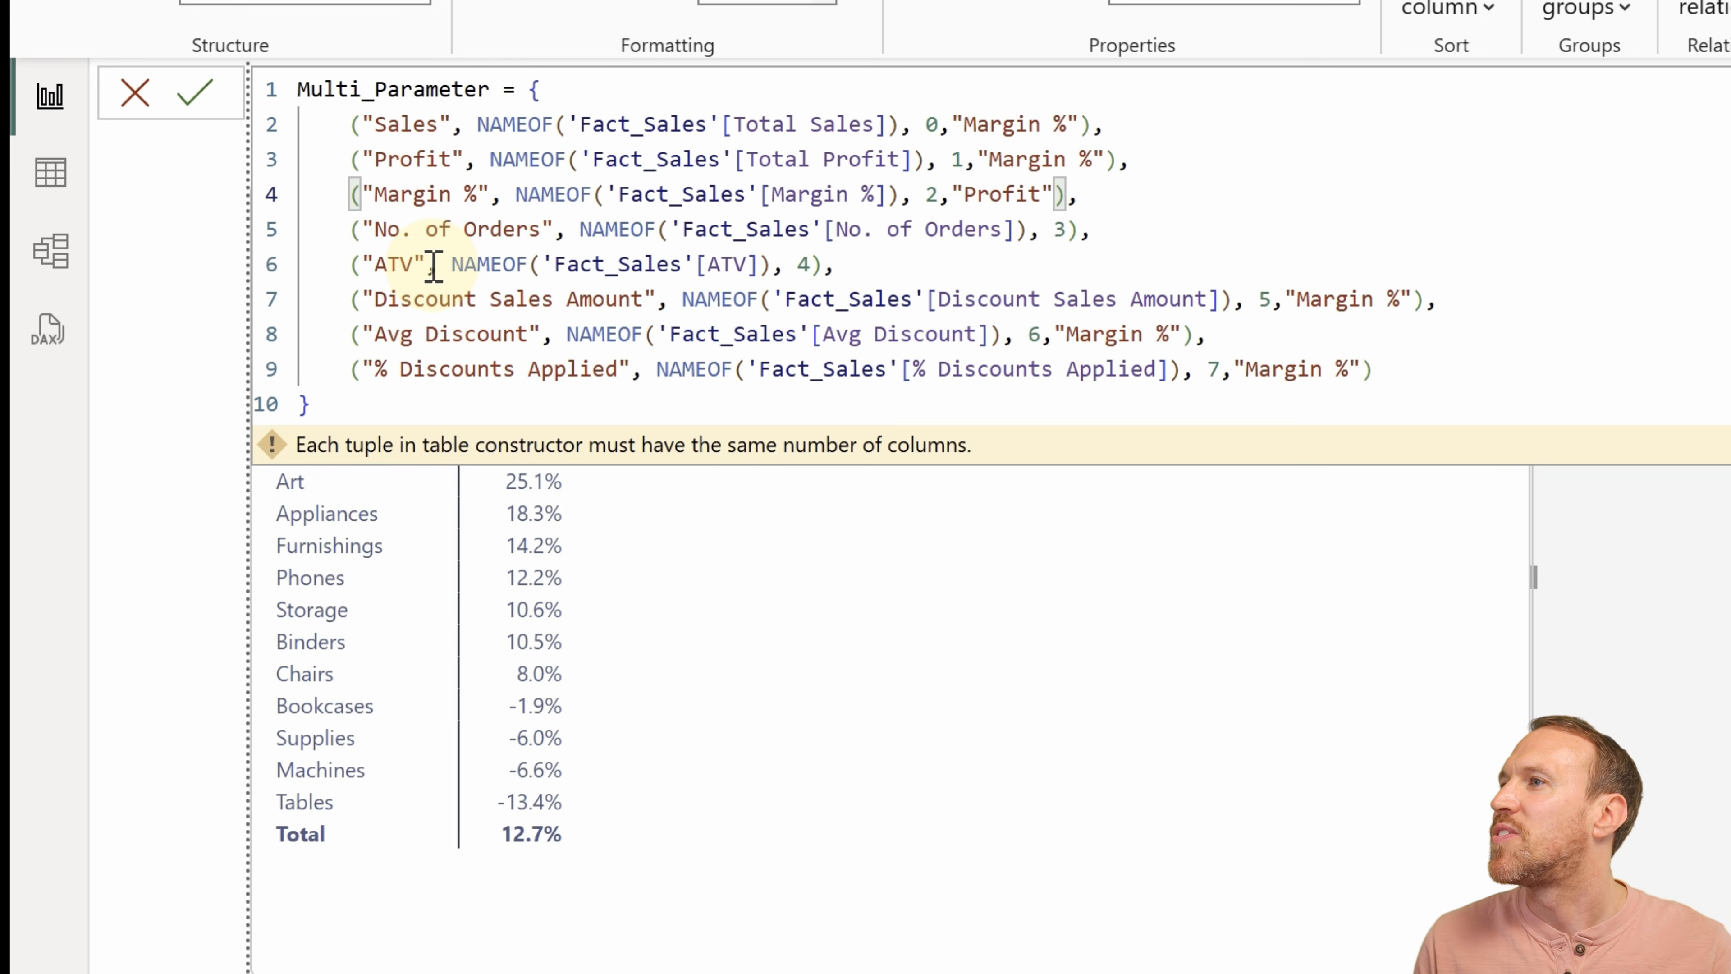
# Add "ATV" as the fourth value in the No. of Orders row of the Multi_Parameter formula.
pyautogui.moveTo(426, 264); pyautogui.dragTo(361, 265)
pyautogui.hotkey('ctrl', 'c')
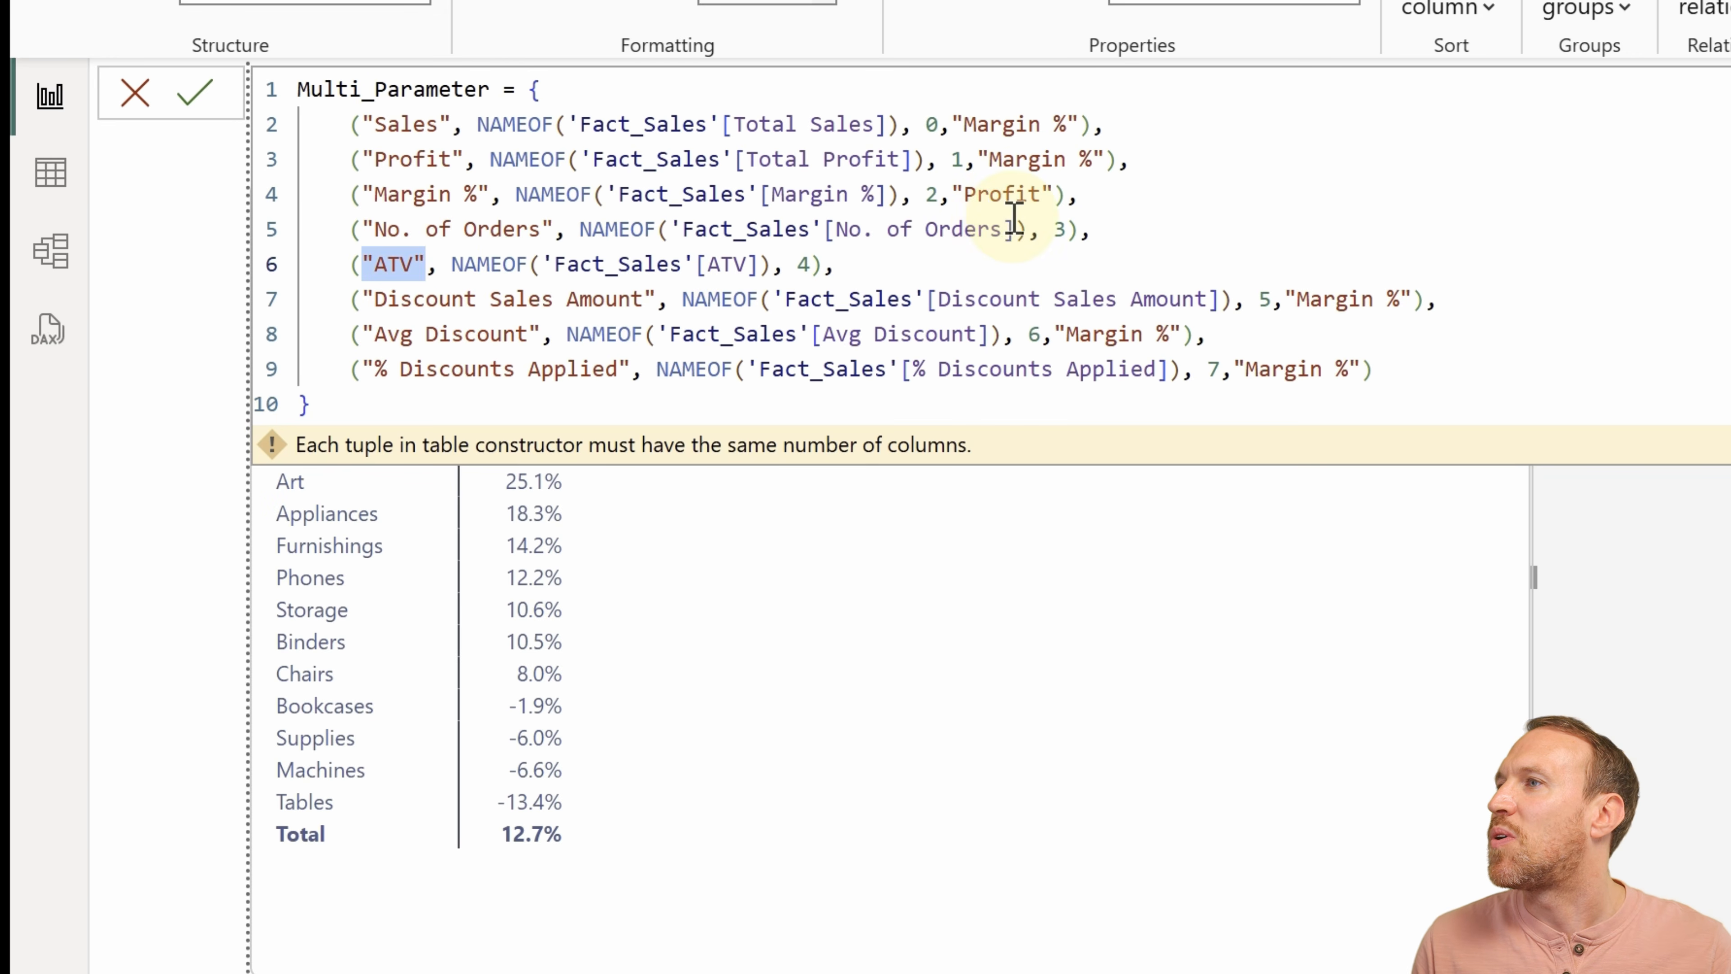
pyautogui.click(1067, 229)
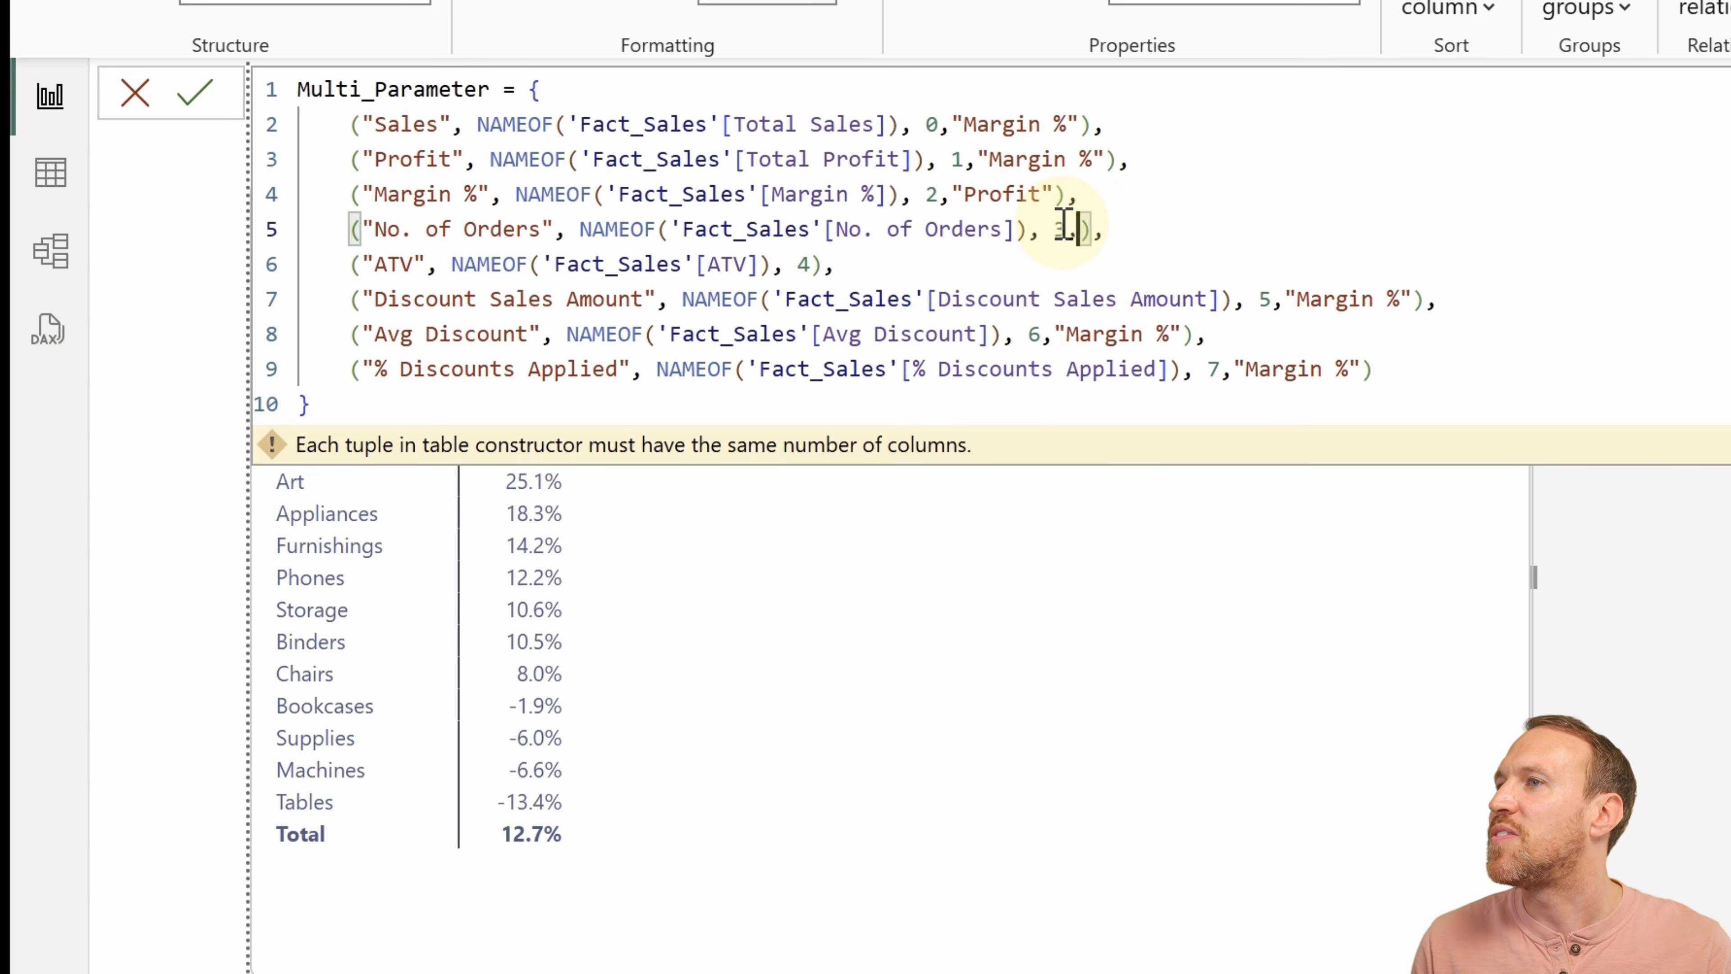
pyautogui.write(',')
pyautogui.hotkey('ctrl', 'v')
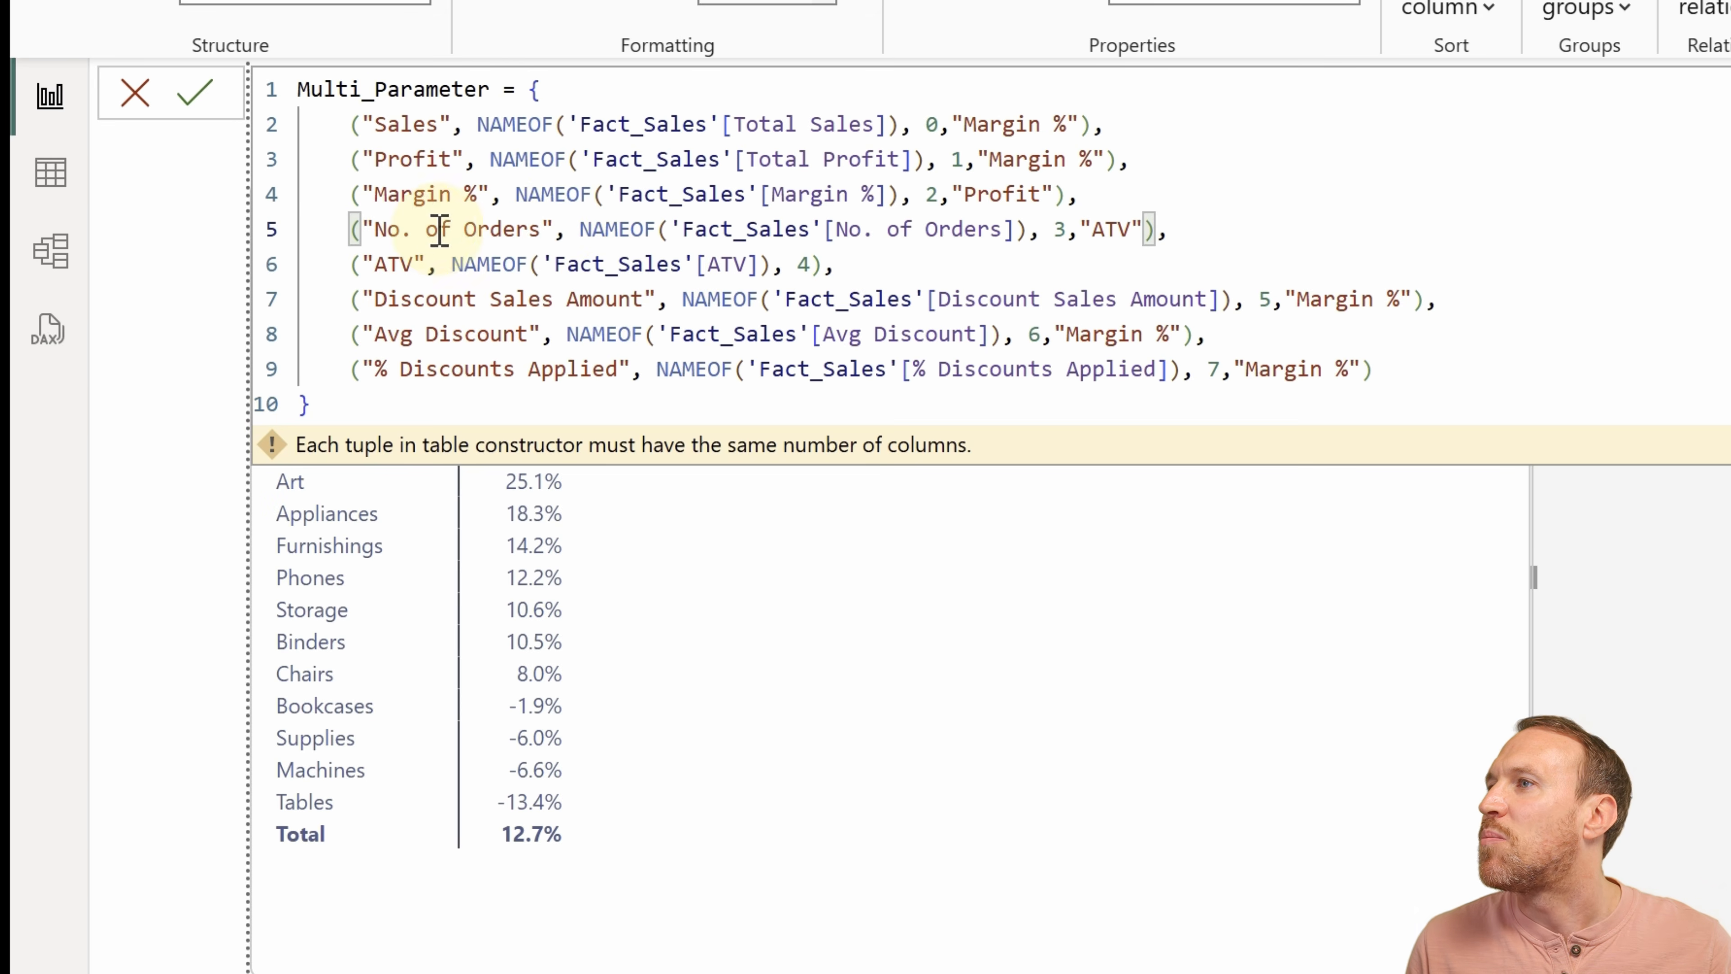
# Add "No. of Orders" as the fourth value in the ATV row and commit the Multi_Parameter formula.
pyautogui.moveTo(553, 228); pyautogui.dragTo(363, 234)
pyautogui.hotkey('ctrl', 'c')
pyautogui.click(809, 265)
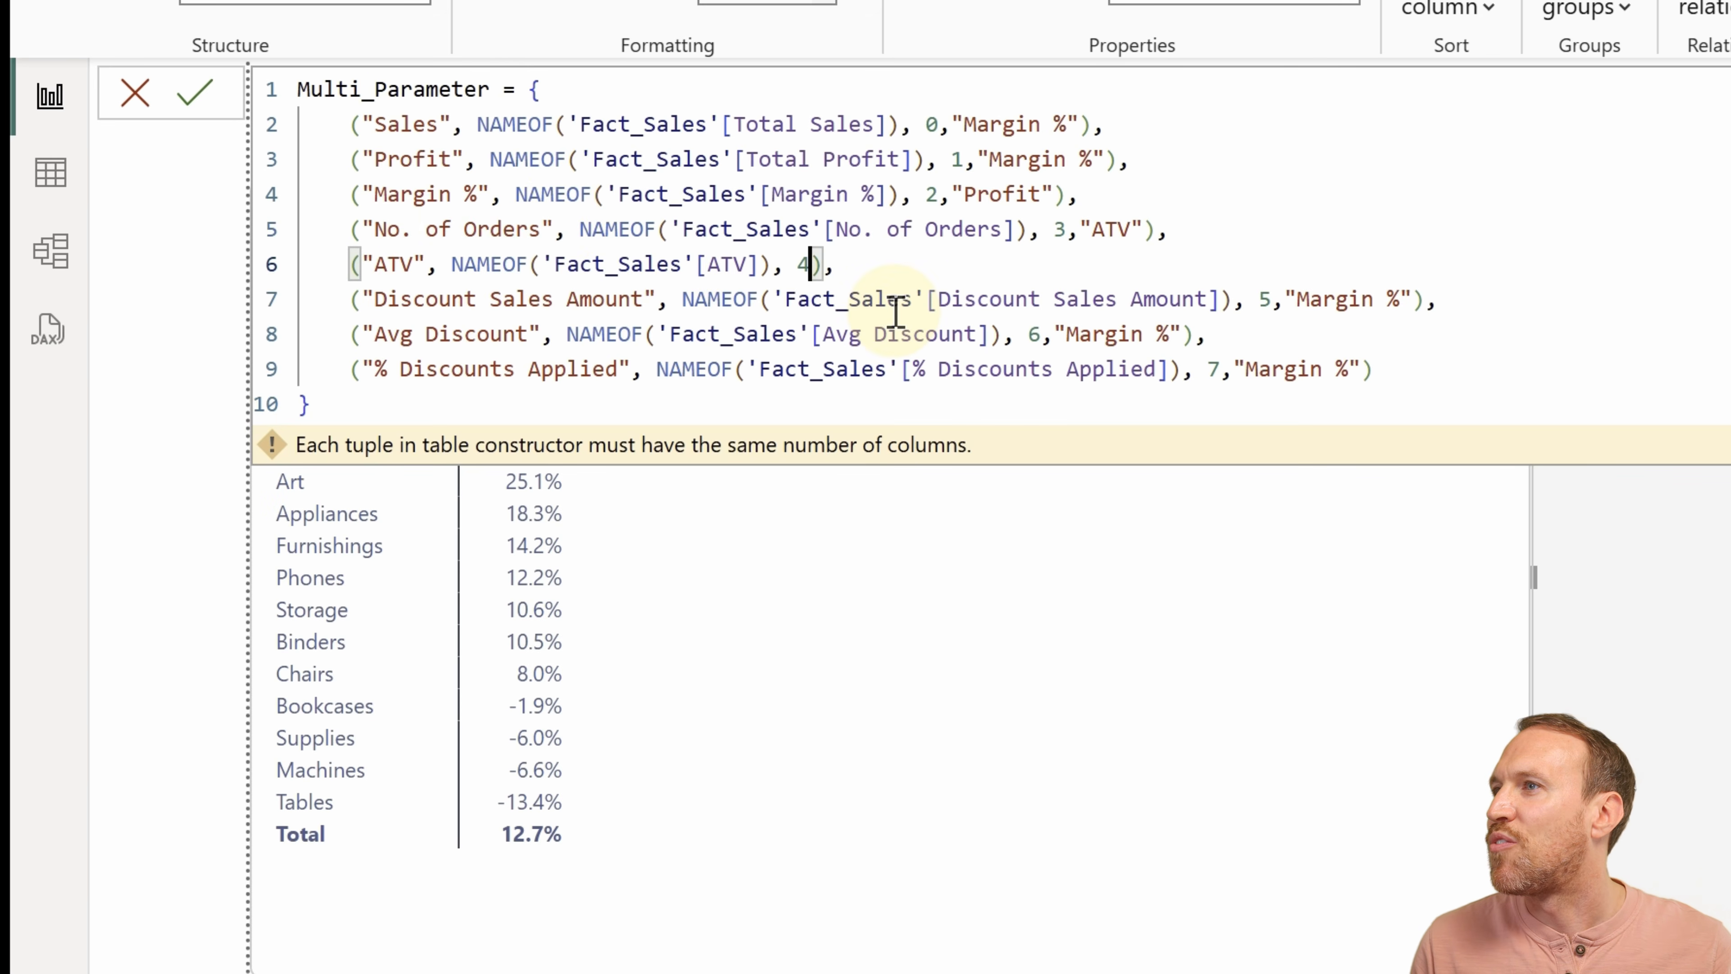
pyautogui.write(',')
pyautogui.hotkey('ctrl', 'v')
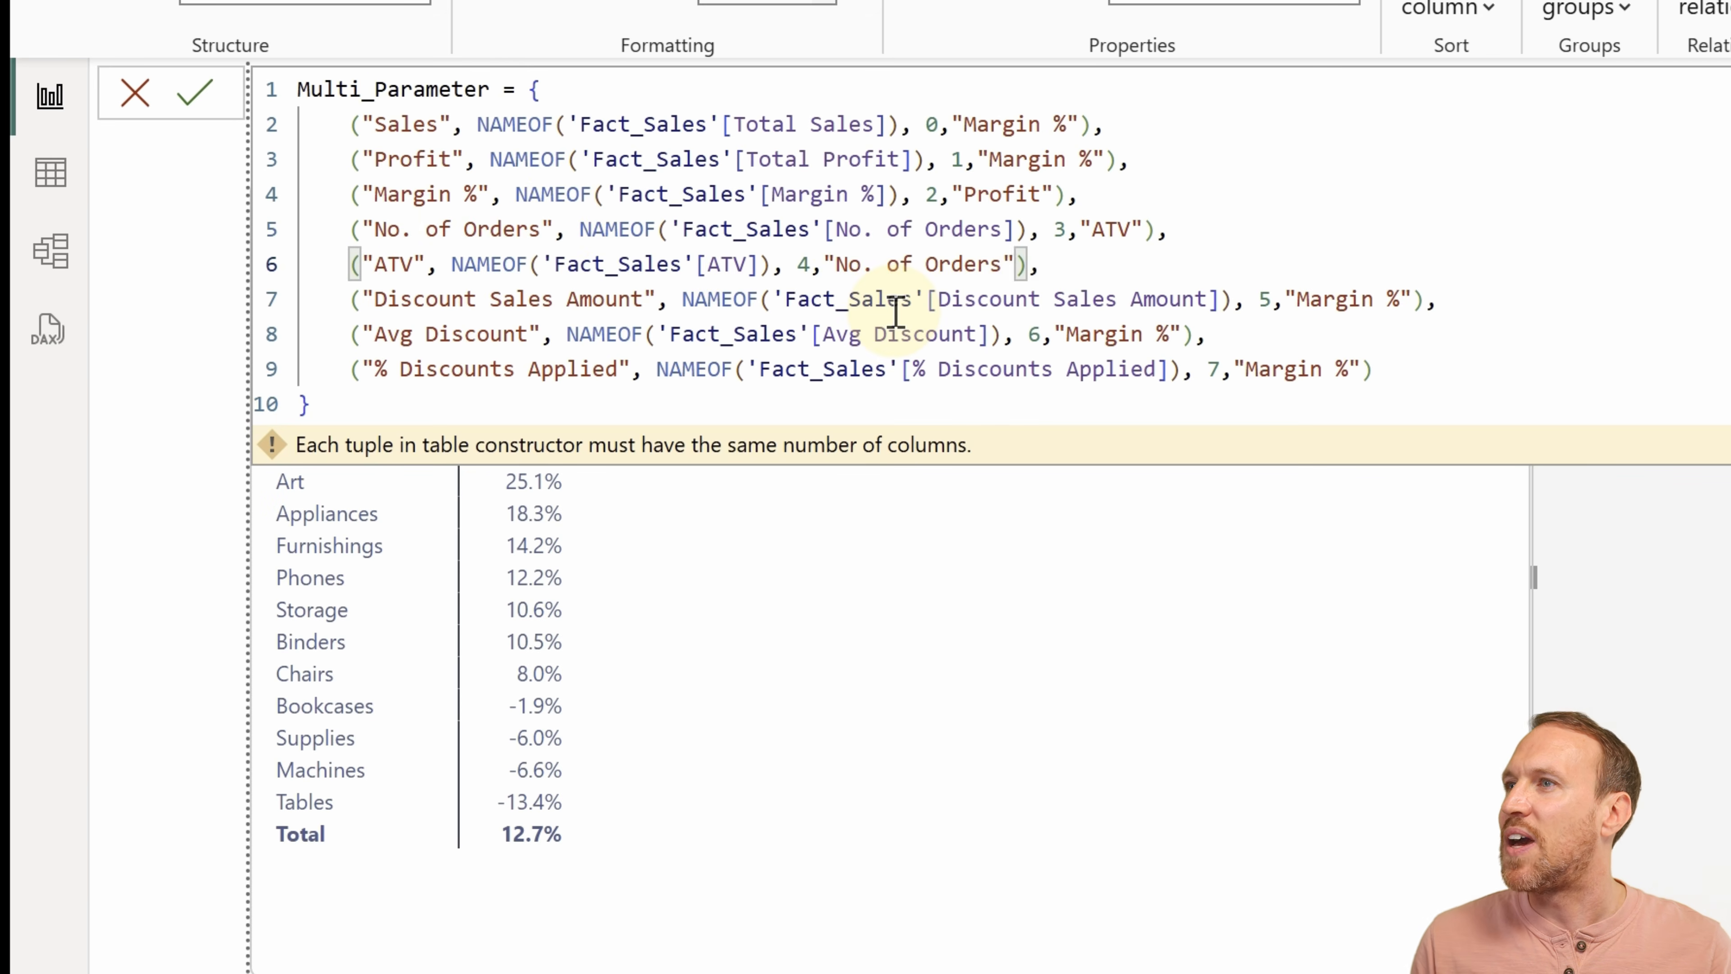
pyautogui.click(1452, 369)
pyautogui.press('Return')
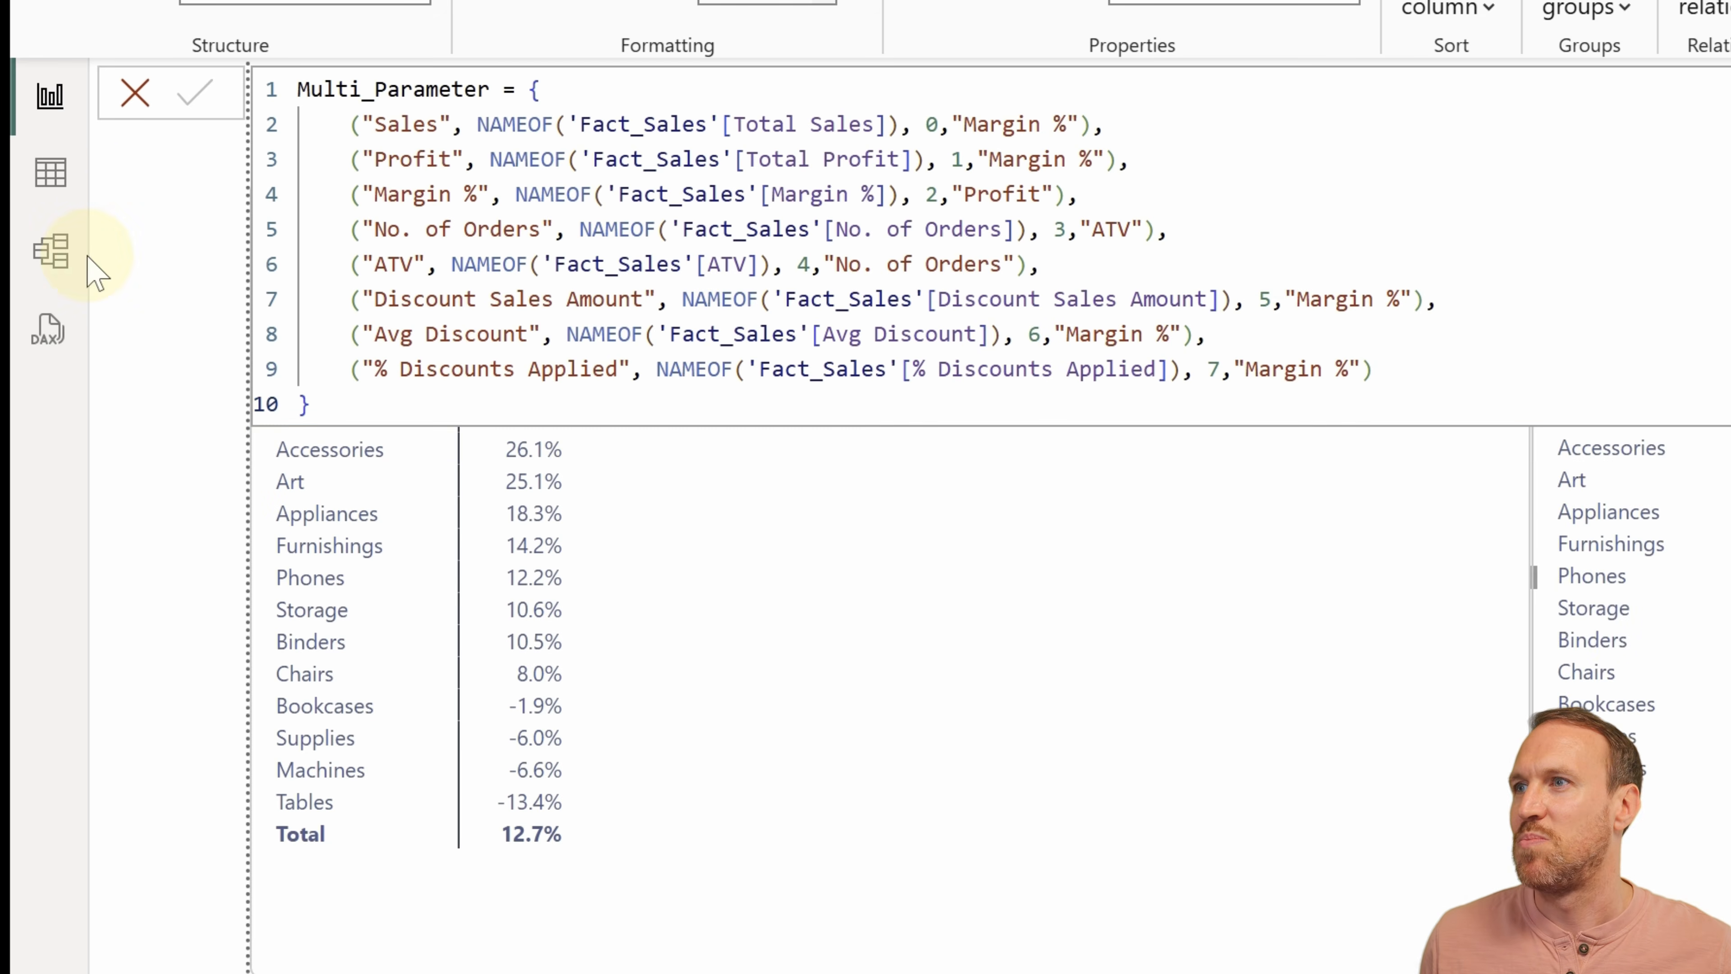
# Rename Multi_Parameter's new Value4 column to Relationship in Table view.
pyautogui.click(31, 189)
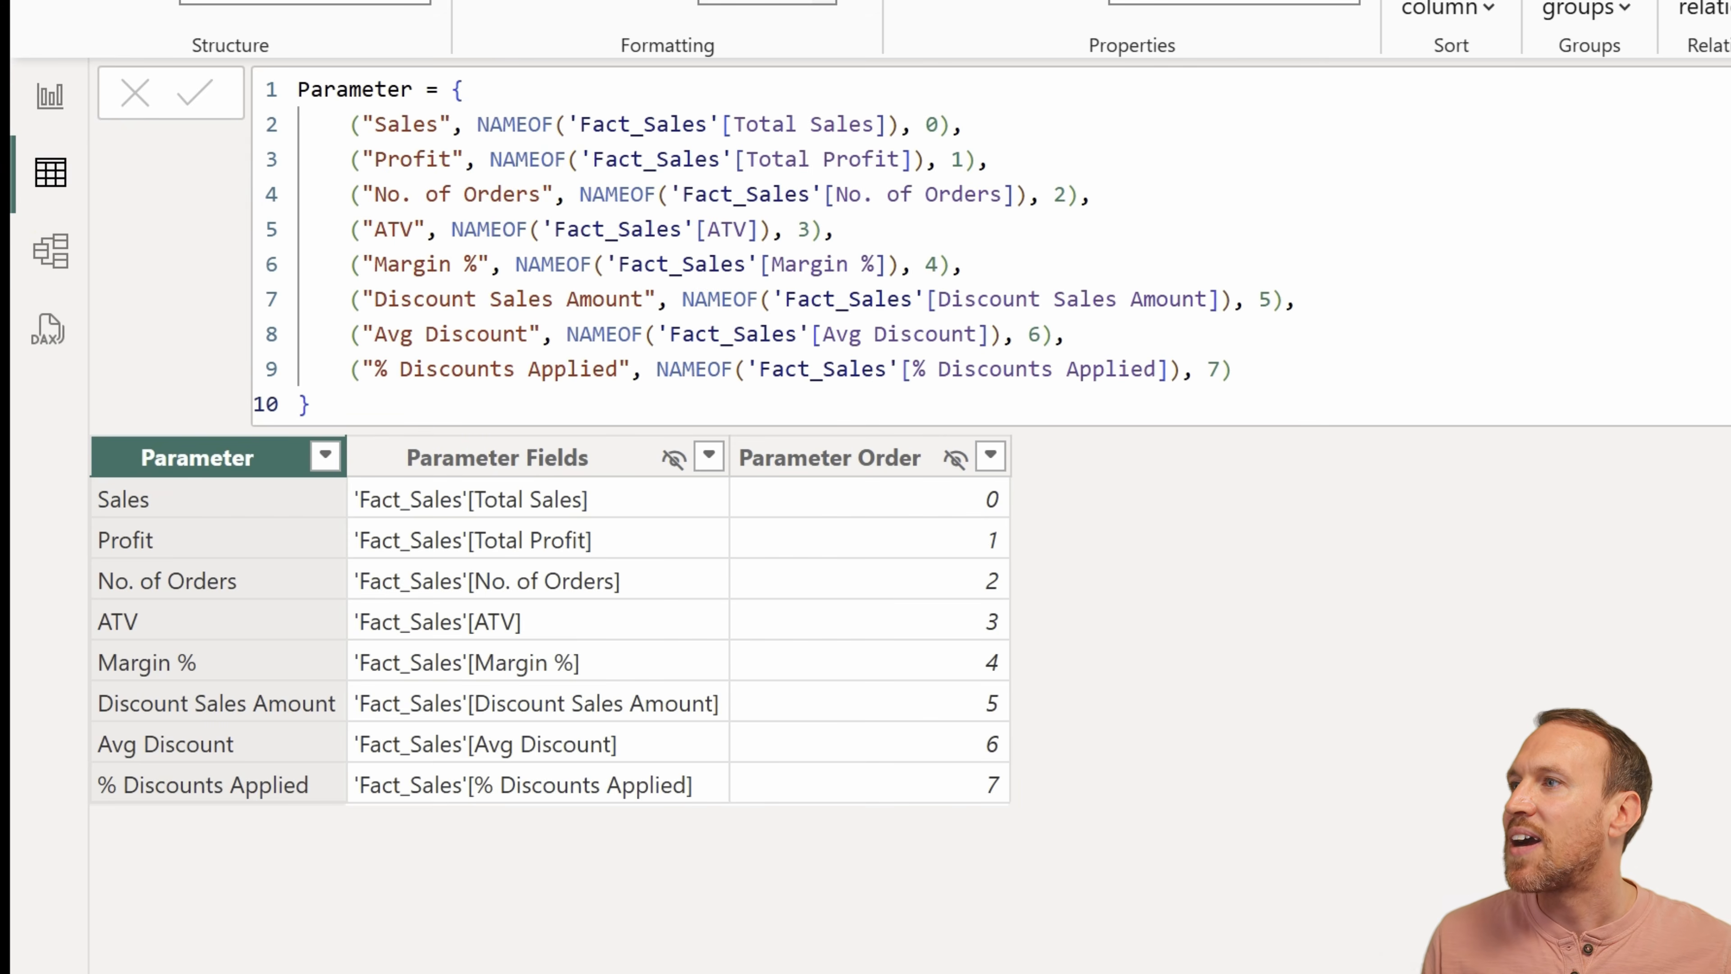
pyautogui.doubleClick(1150, 464)
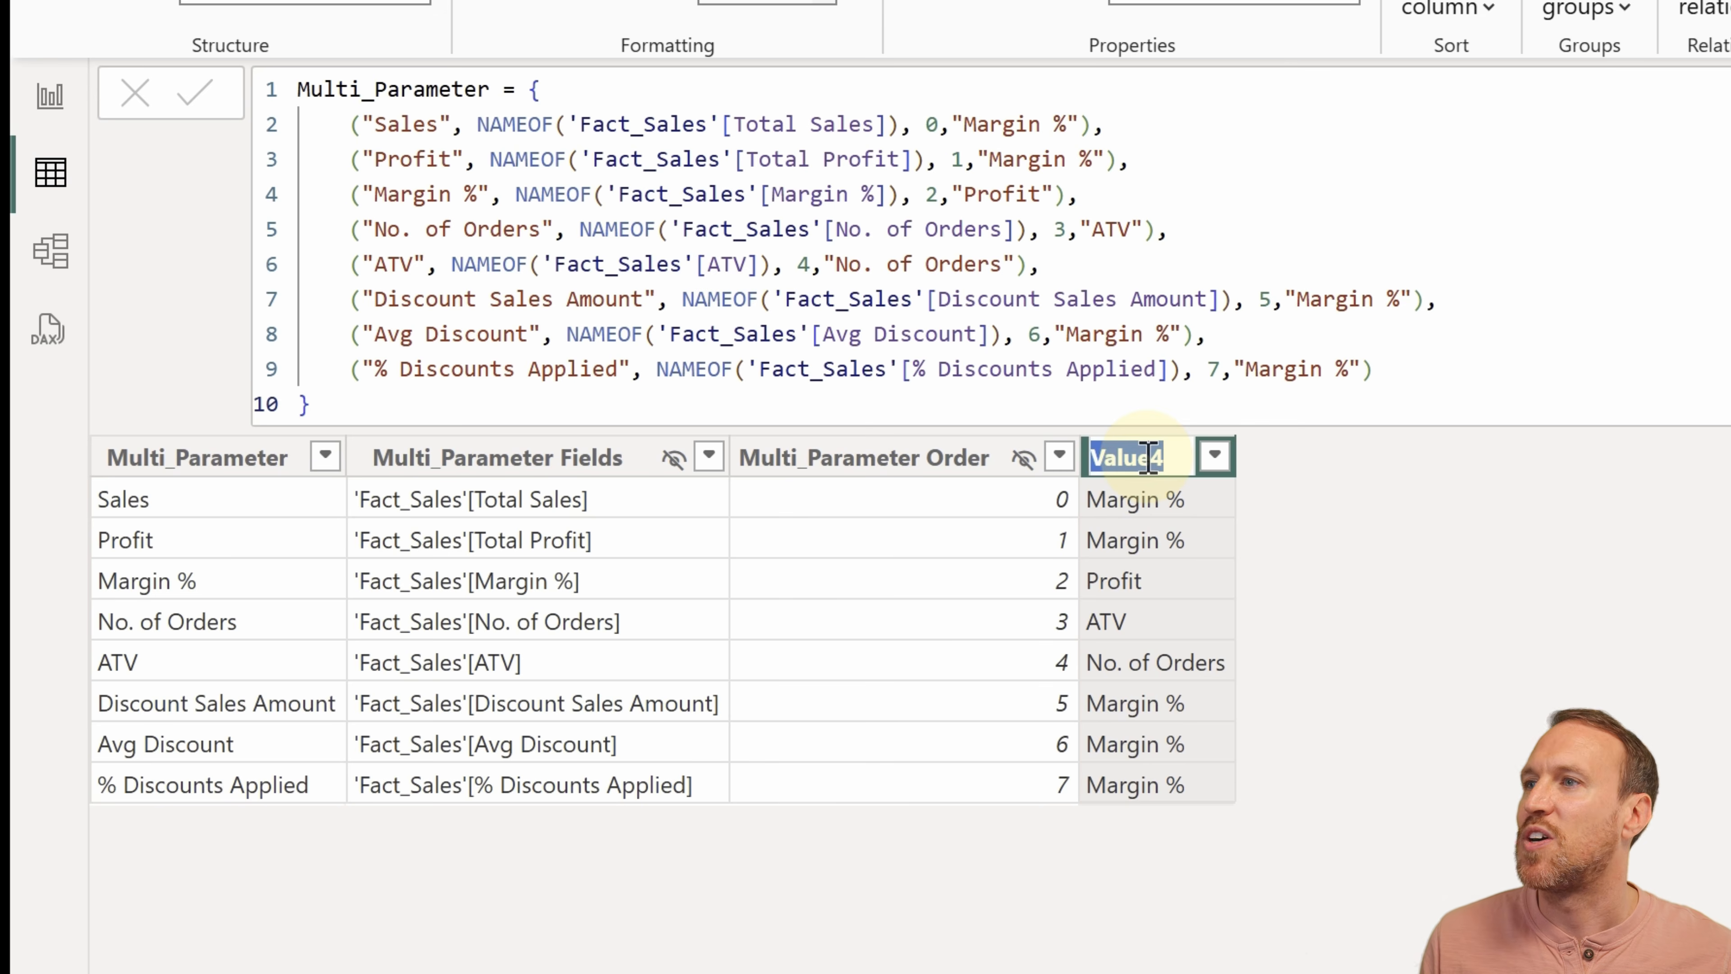
pyautogui.write('Relatio')
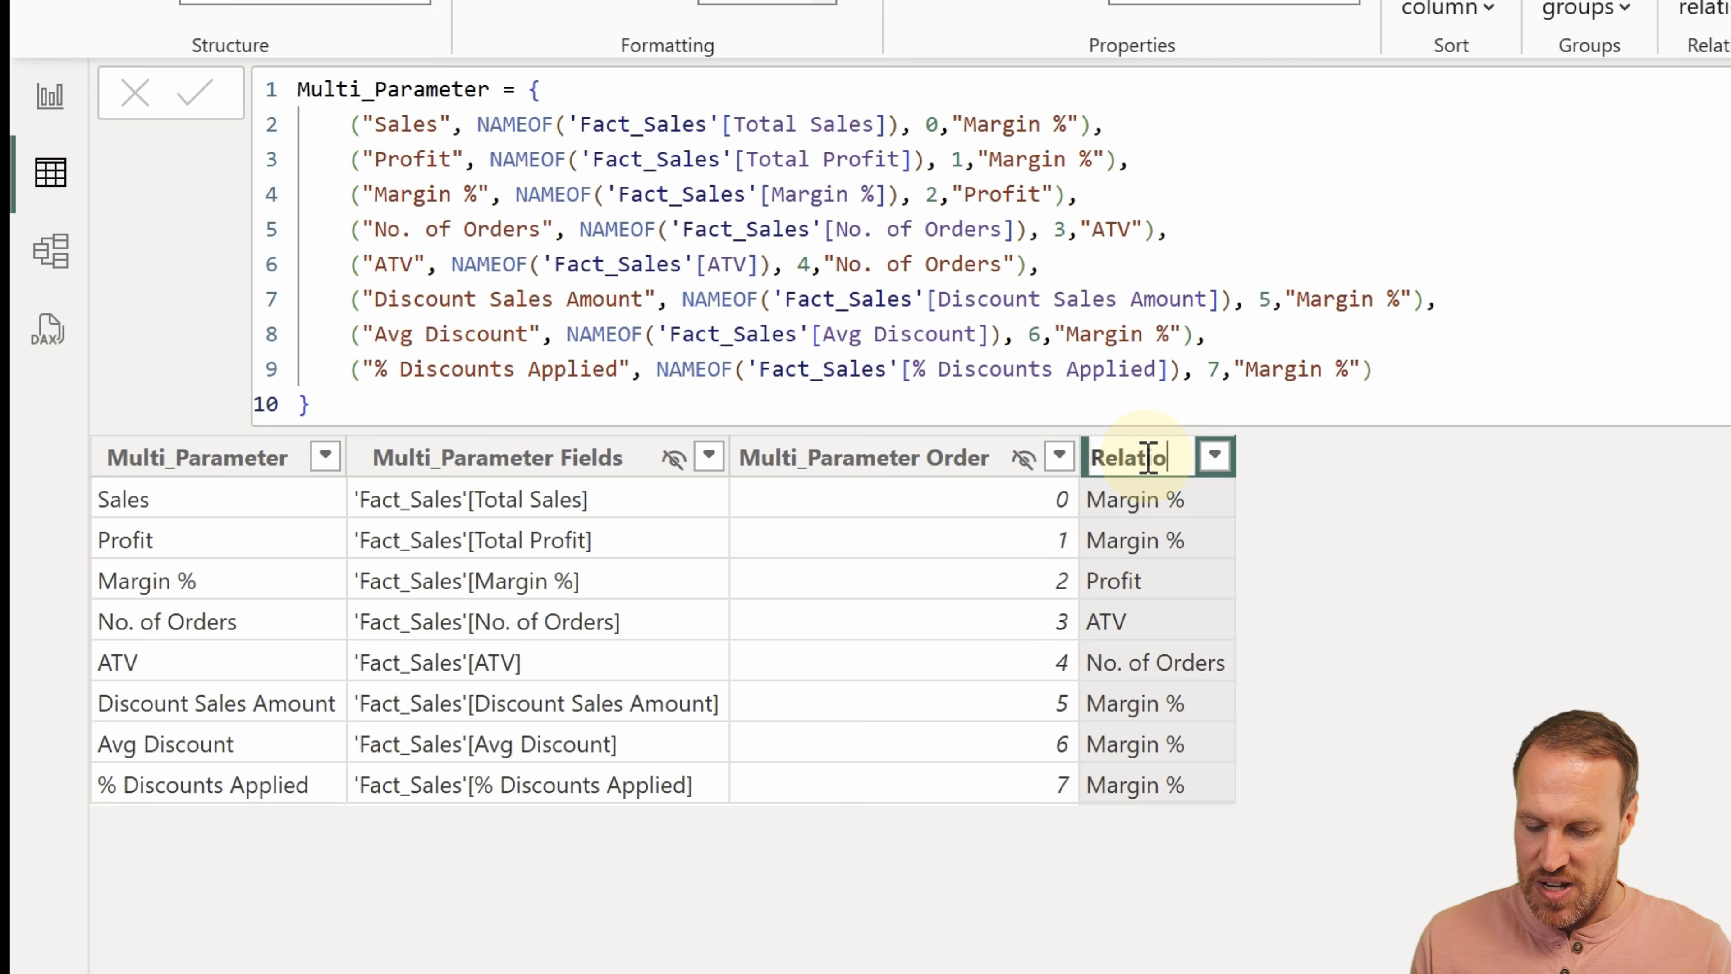
pyautogui.write('nship')
pyautogui.press('Return')
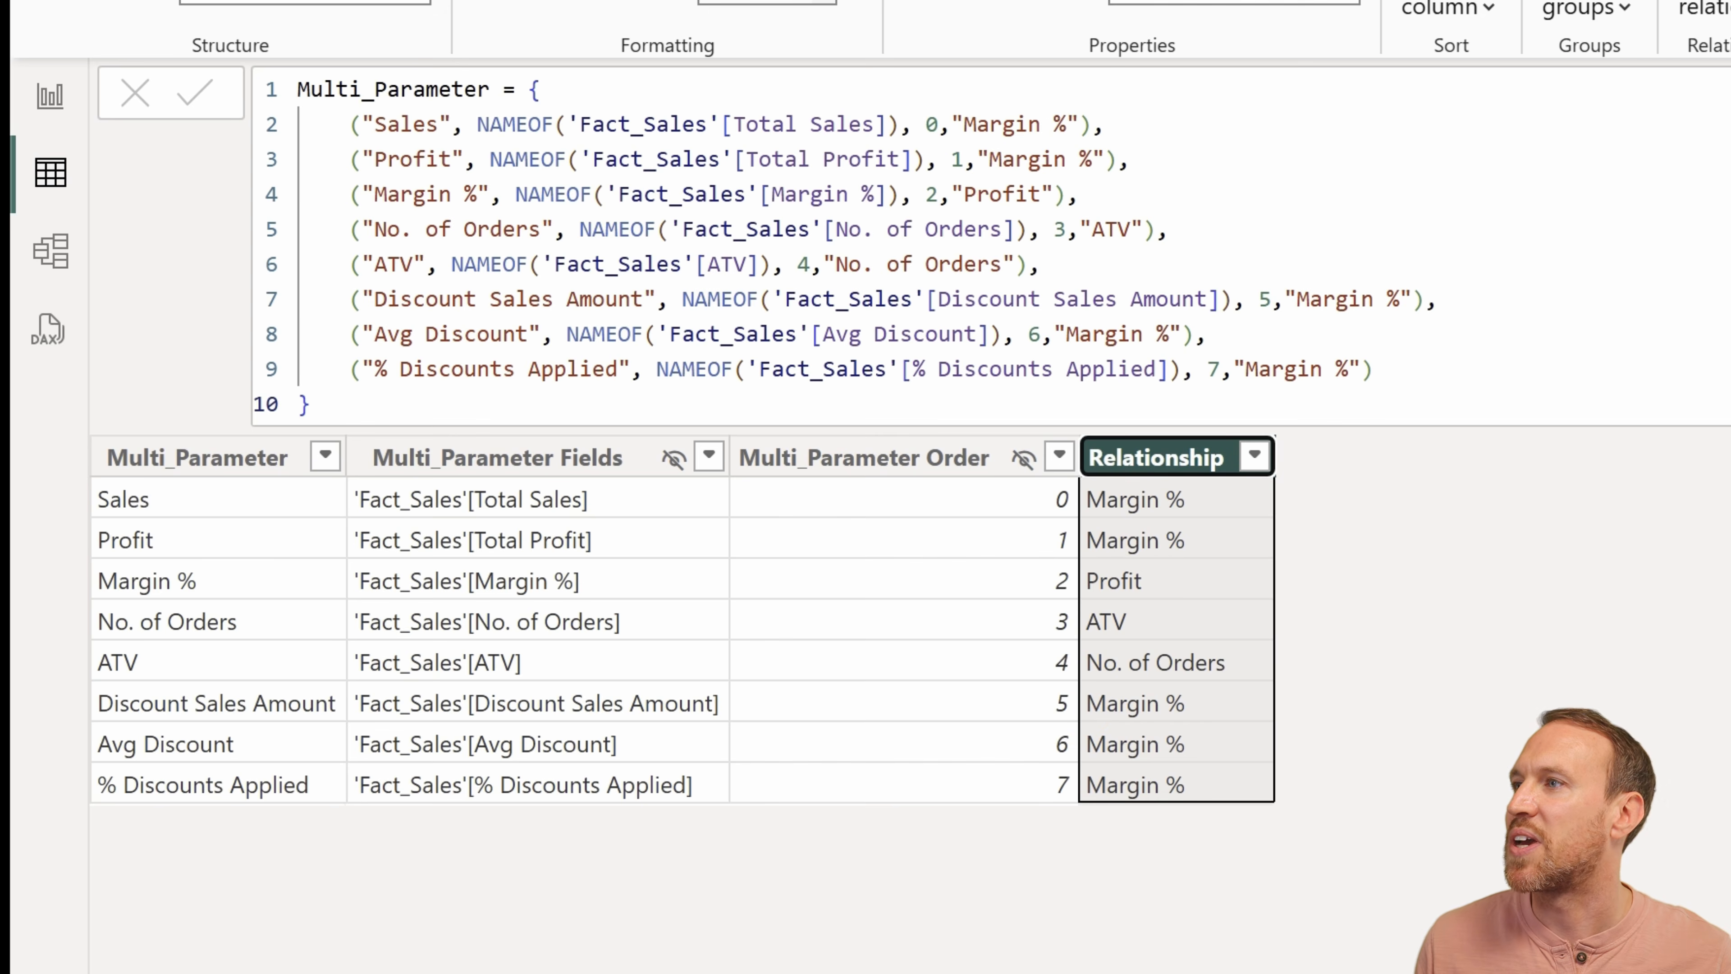
# Edit the model relationship to link Parameter's Parameter column one-to-many to Multi_Parameter's Relationship column, active with single cross-filter direction, and recheck its settings.
pyautogui.click(49, 252)
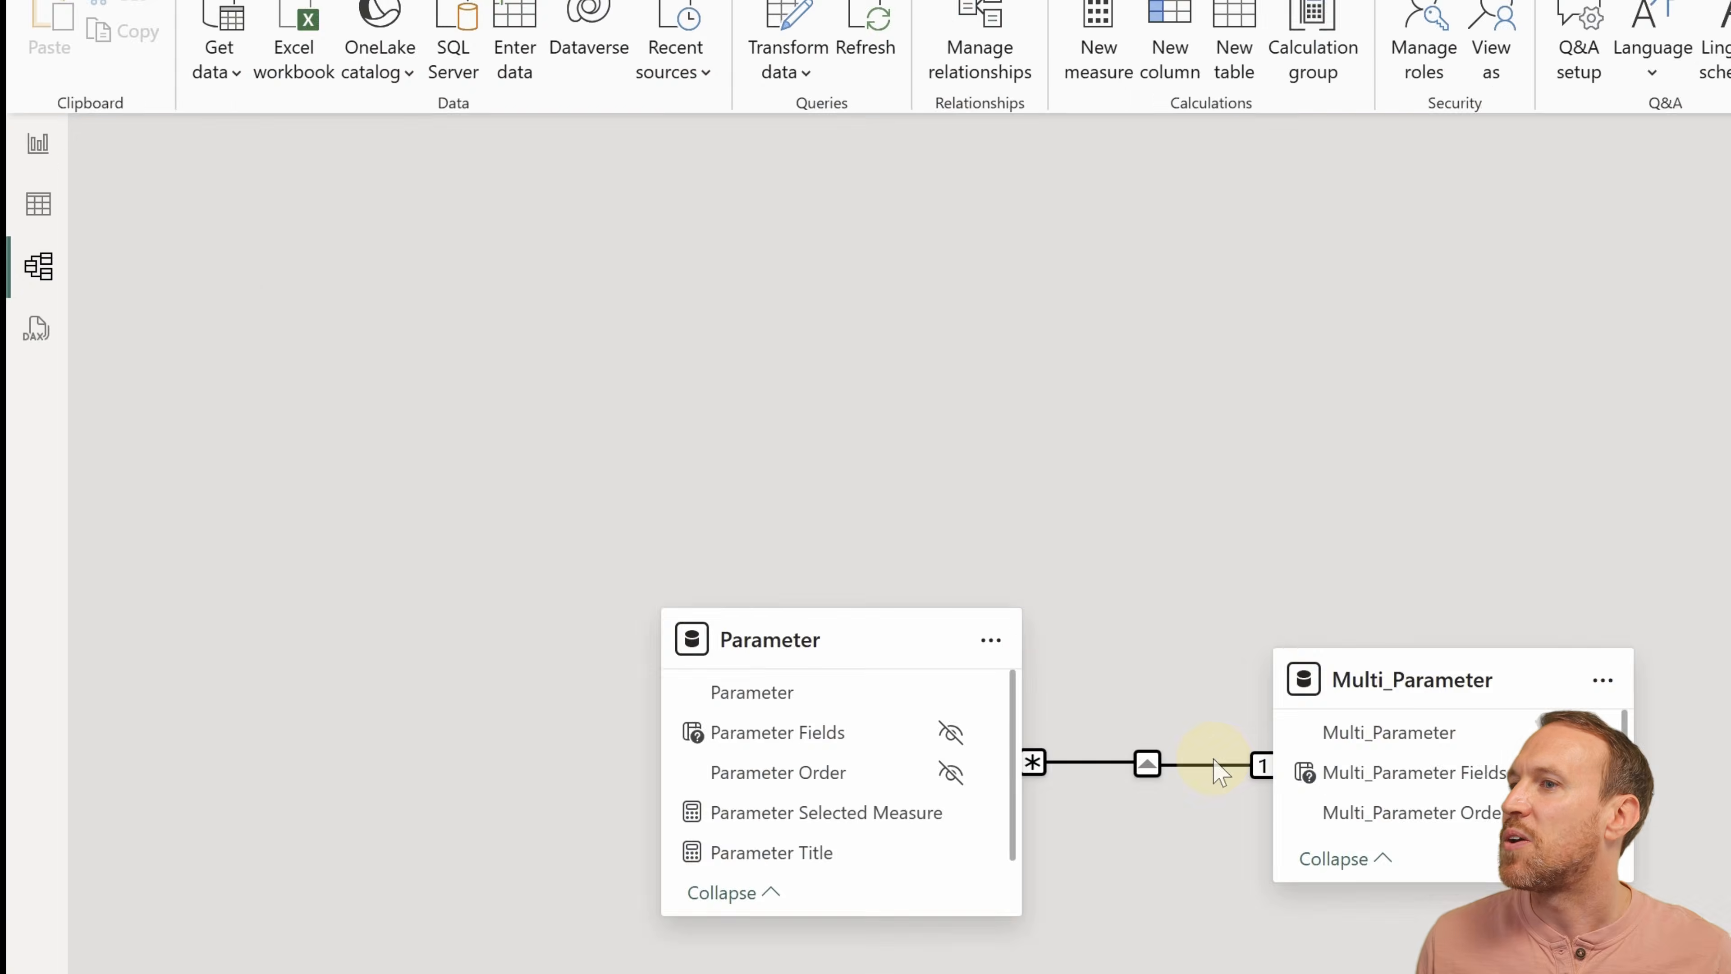
pyautogui.doubleClick(1220, 764)
pyautogui.click(882, 465)
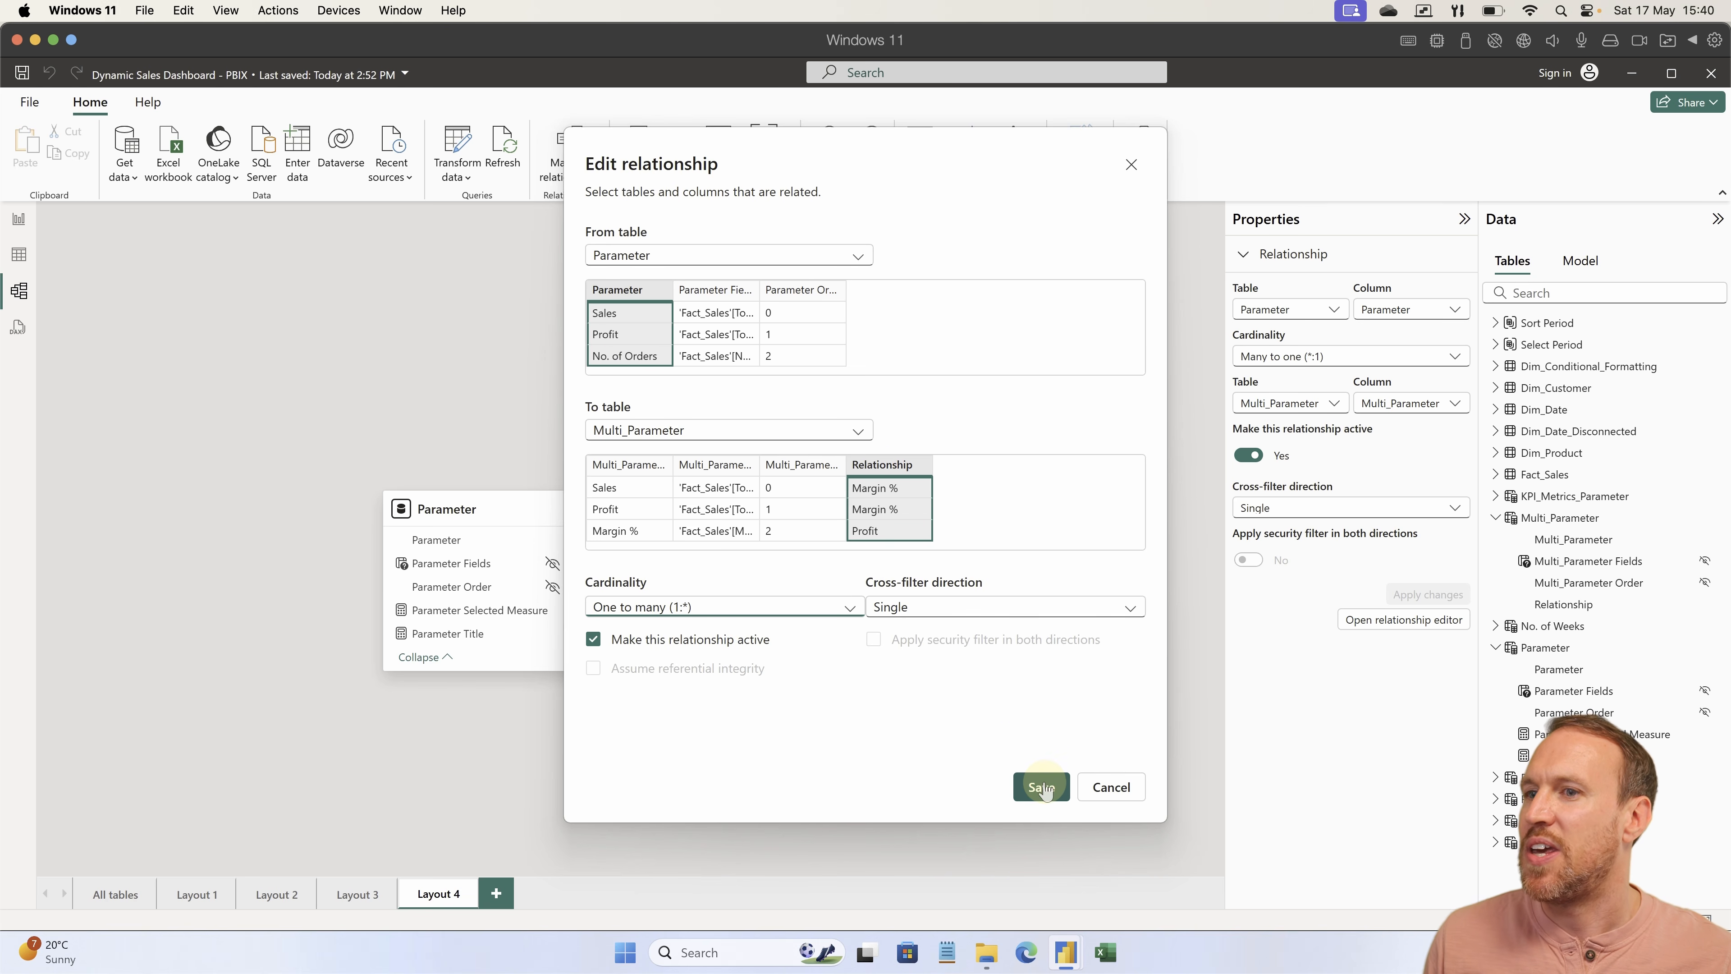
pyautogui.click(1043, 788)
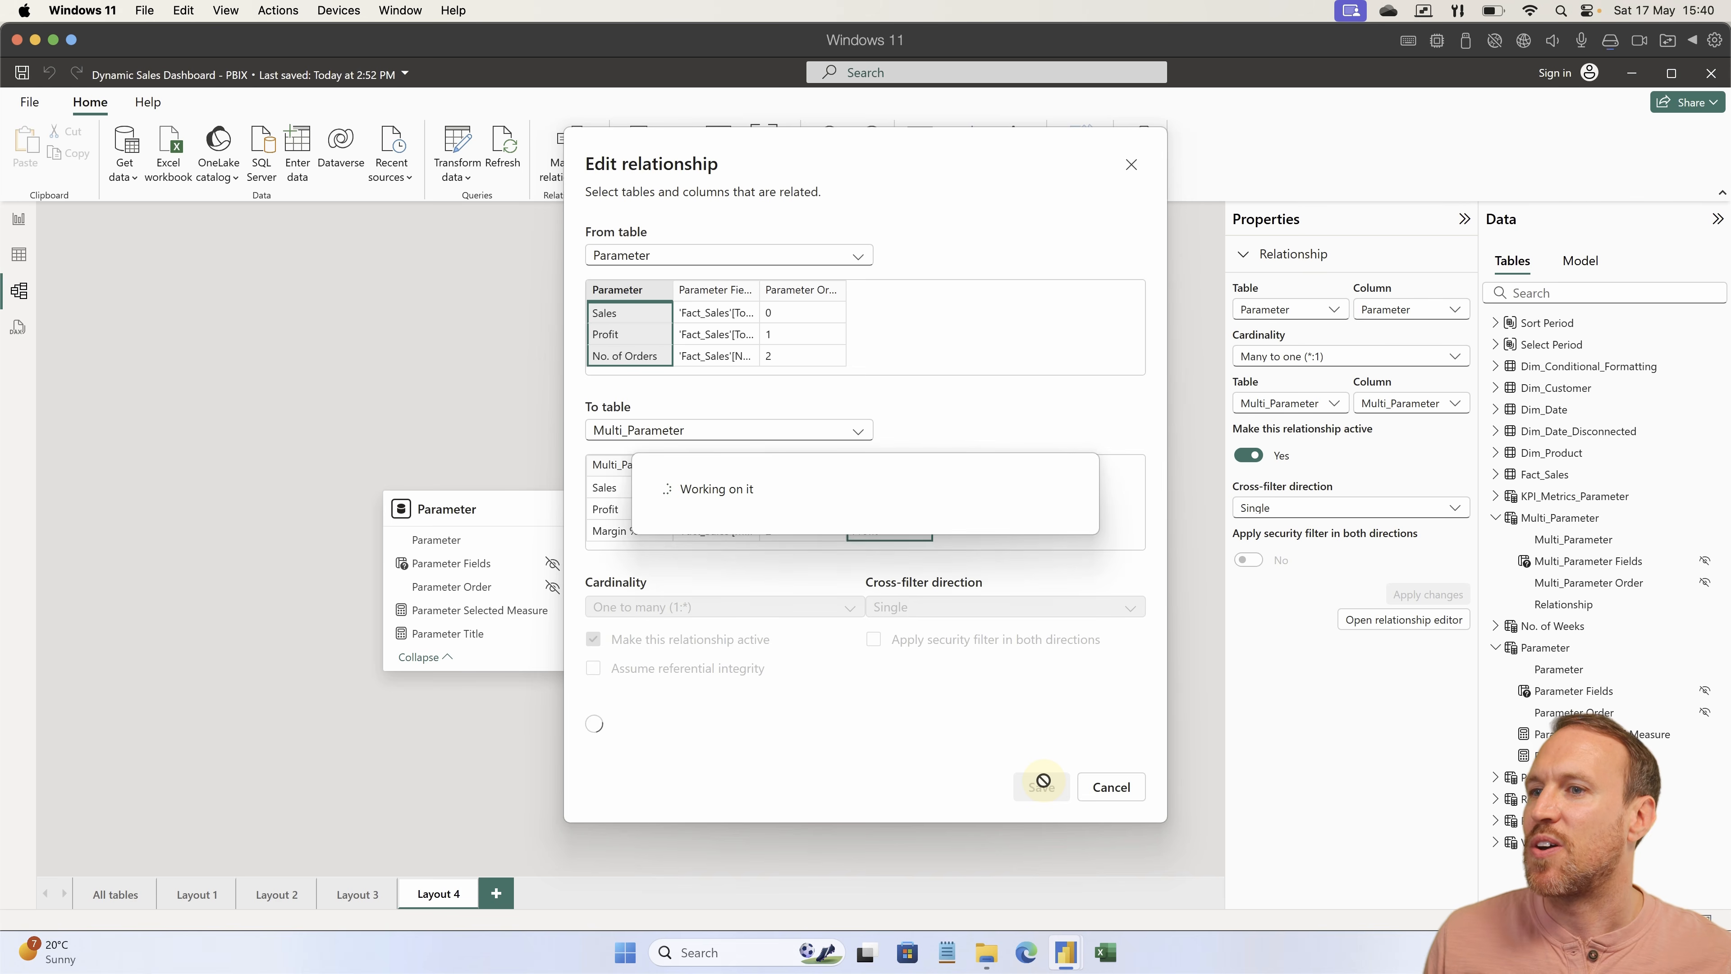
pyautogui.doubleClick(704, 585)
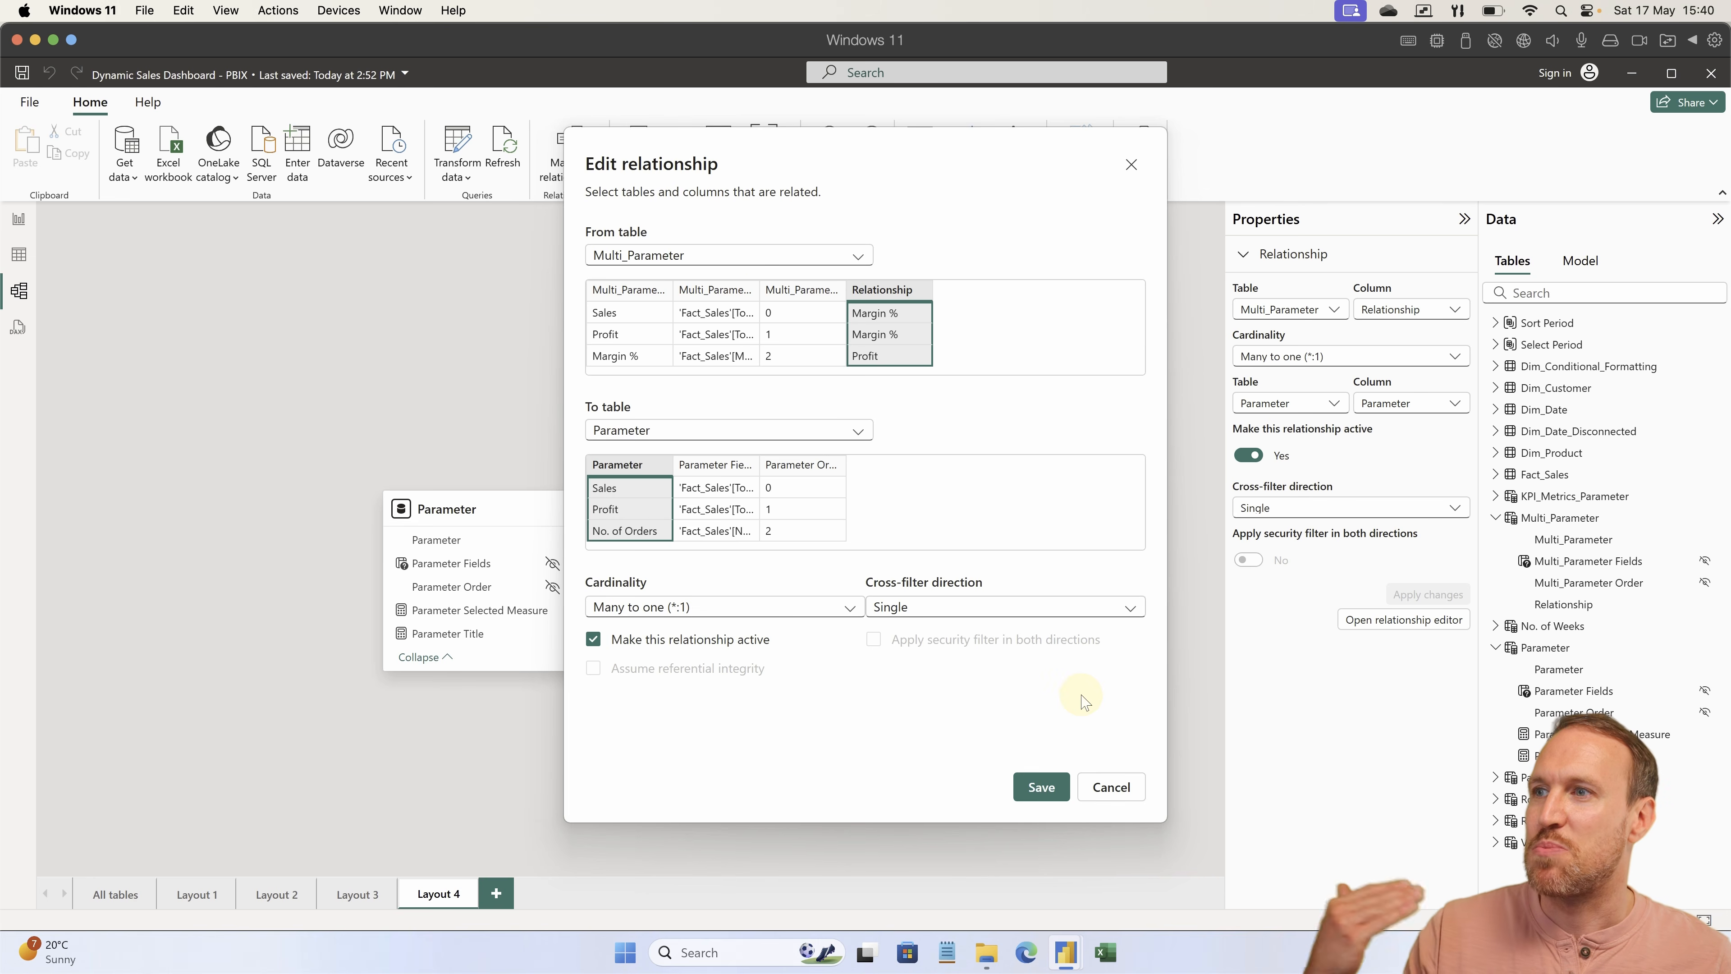
pyautogui.click(1042, 788)
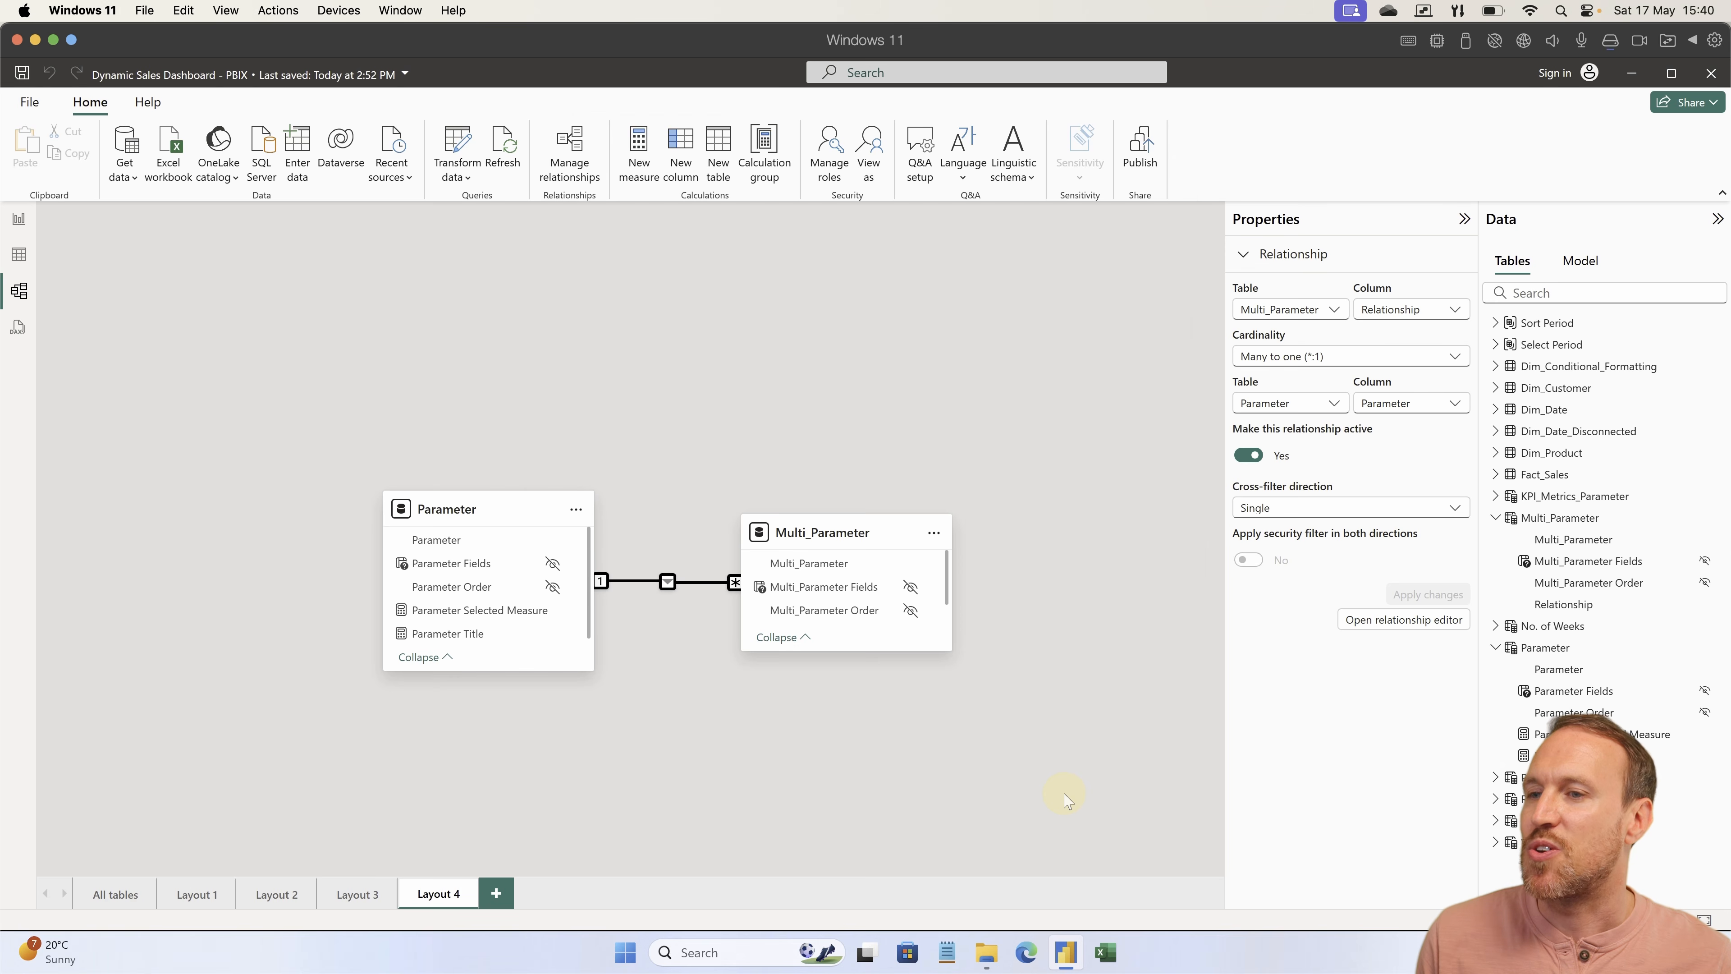
# Return to the report and narrow the second matrix's discount columns, including % Discounts Applied.
pyautogui.click(18, 221)
pyautogui.moveTo(1071, 283)
pyautogui.mouseDown()
pyautogui.moveTo(1038, 284)
pyautogui.moveTo(1098, 284)
pyautogui.mouseUp()
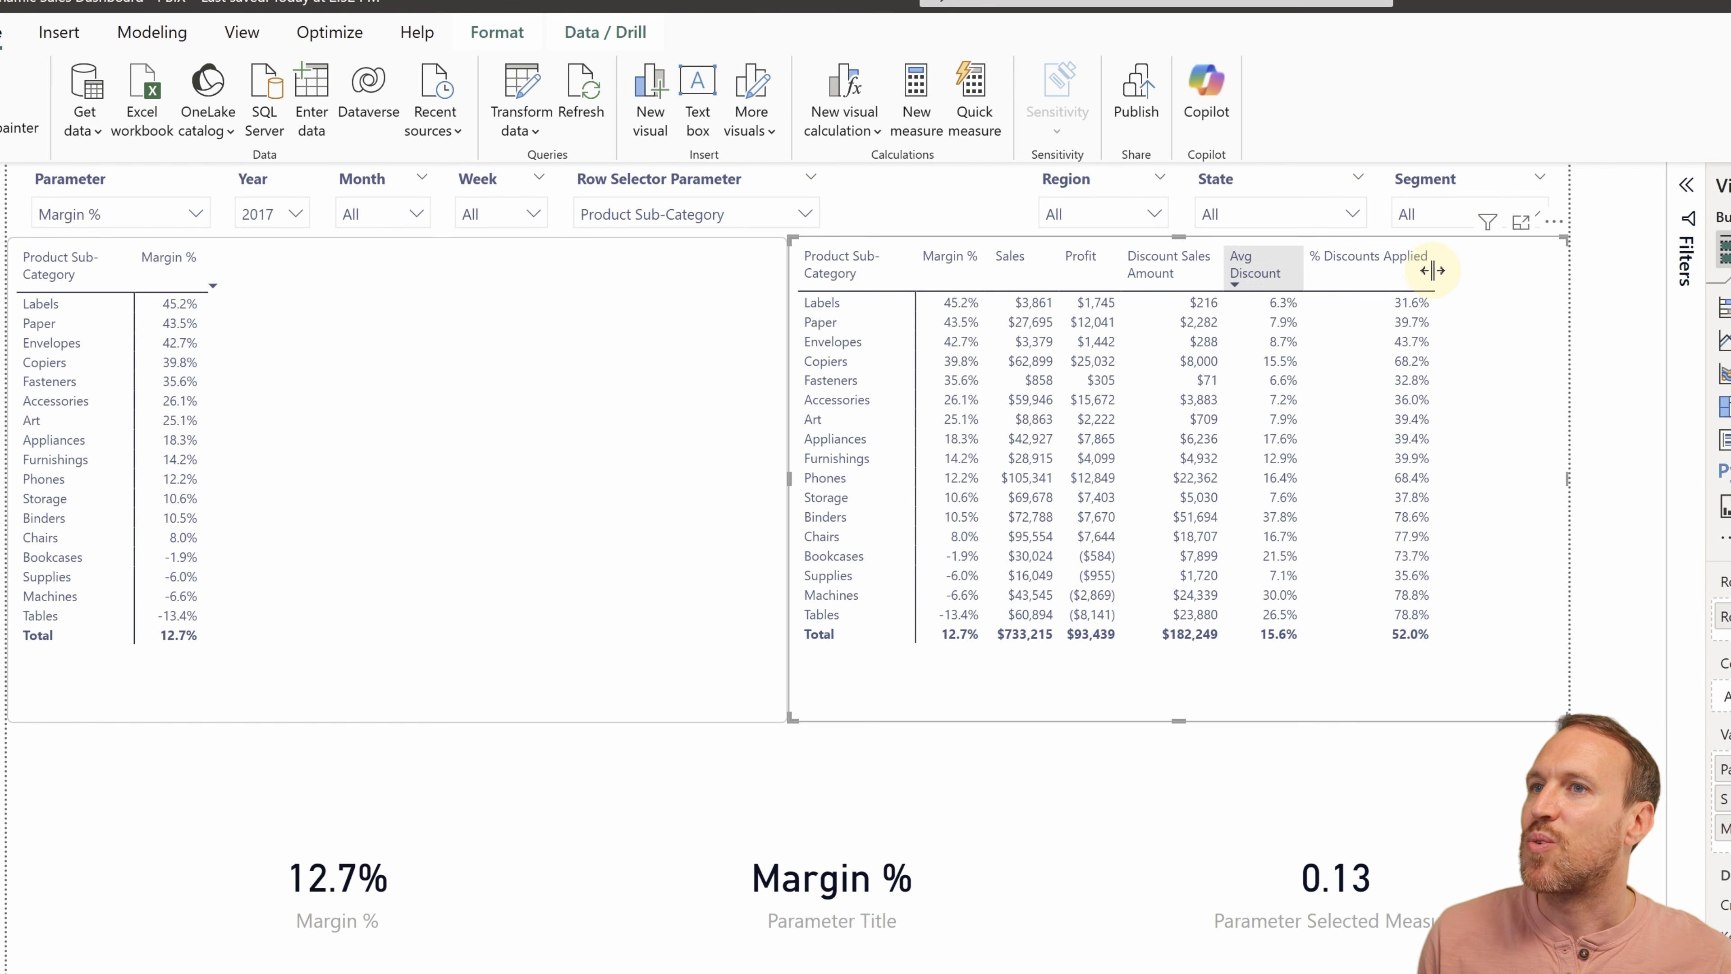
pyautogui.moveTo(1433, 270); pyautogui.dragTo(1412, 270)
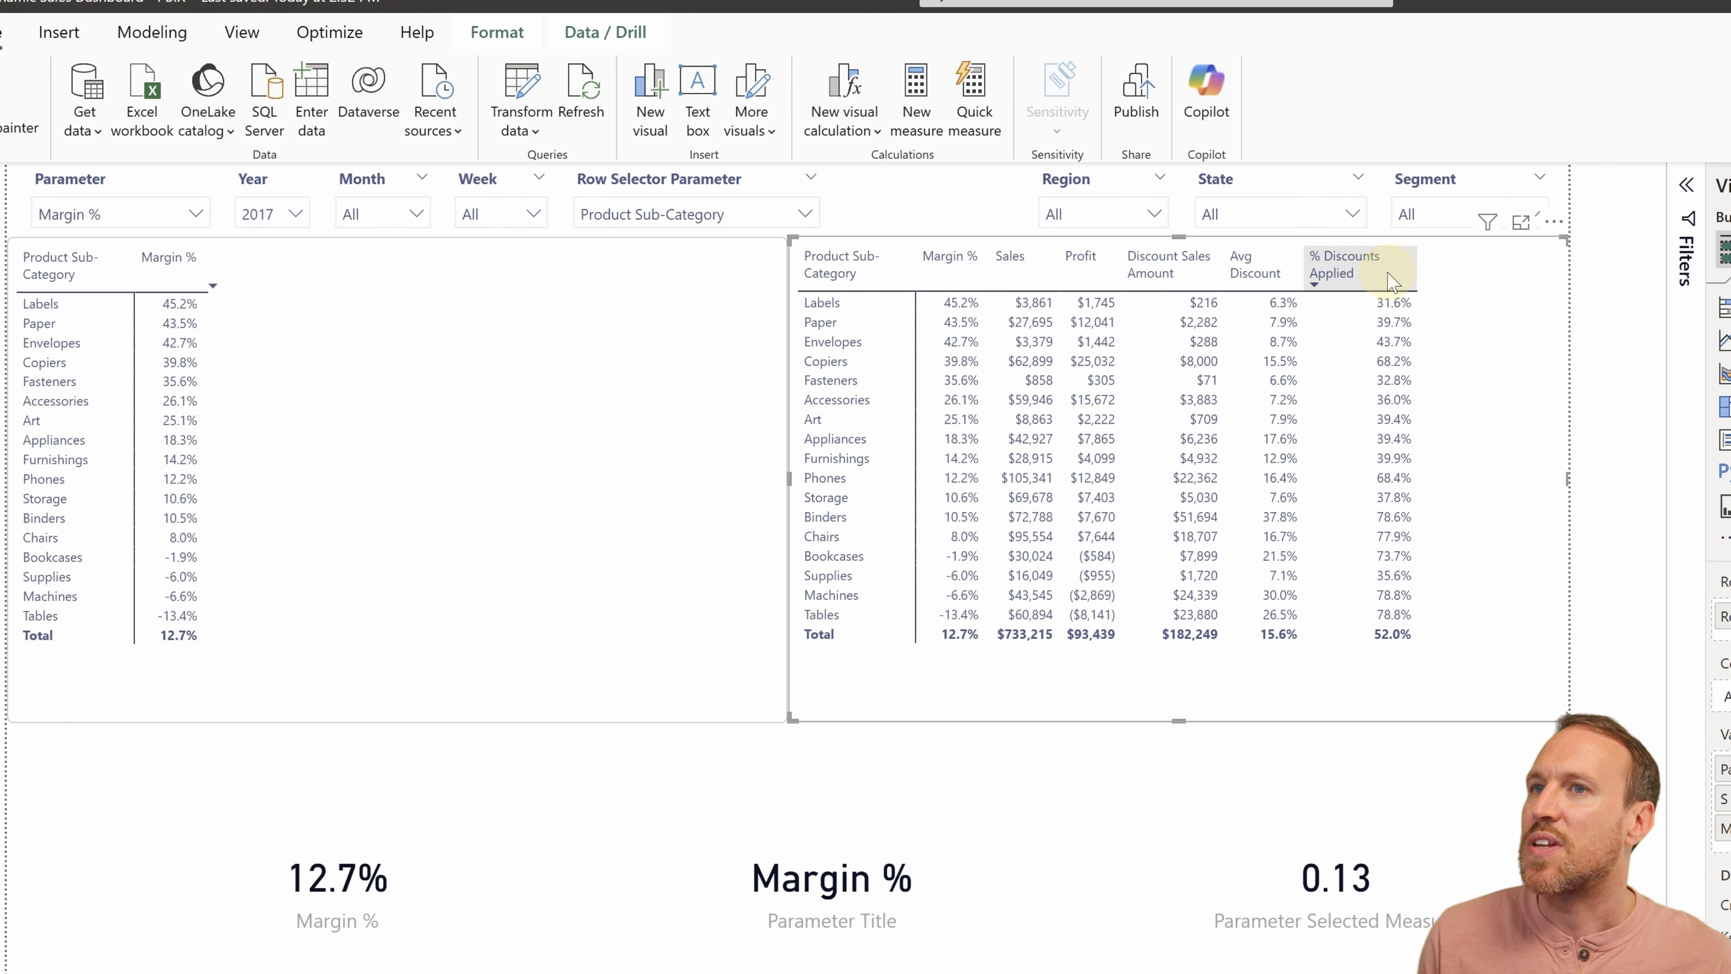
# Switch the Parameter slicer to ATV, No. of Orders, Sales and Profit in turn to check the second matrix's related metrics.
pyautogui.click(115, 215)
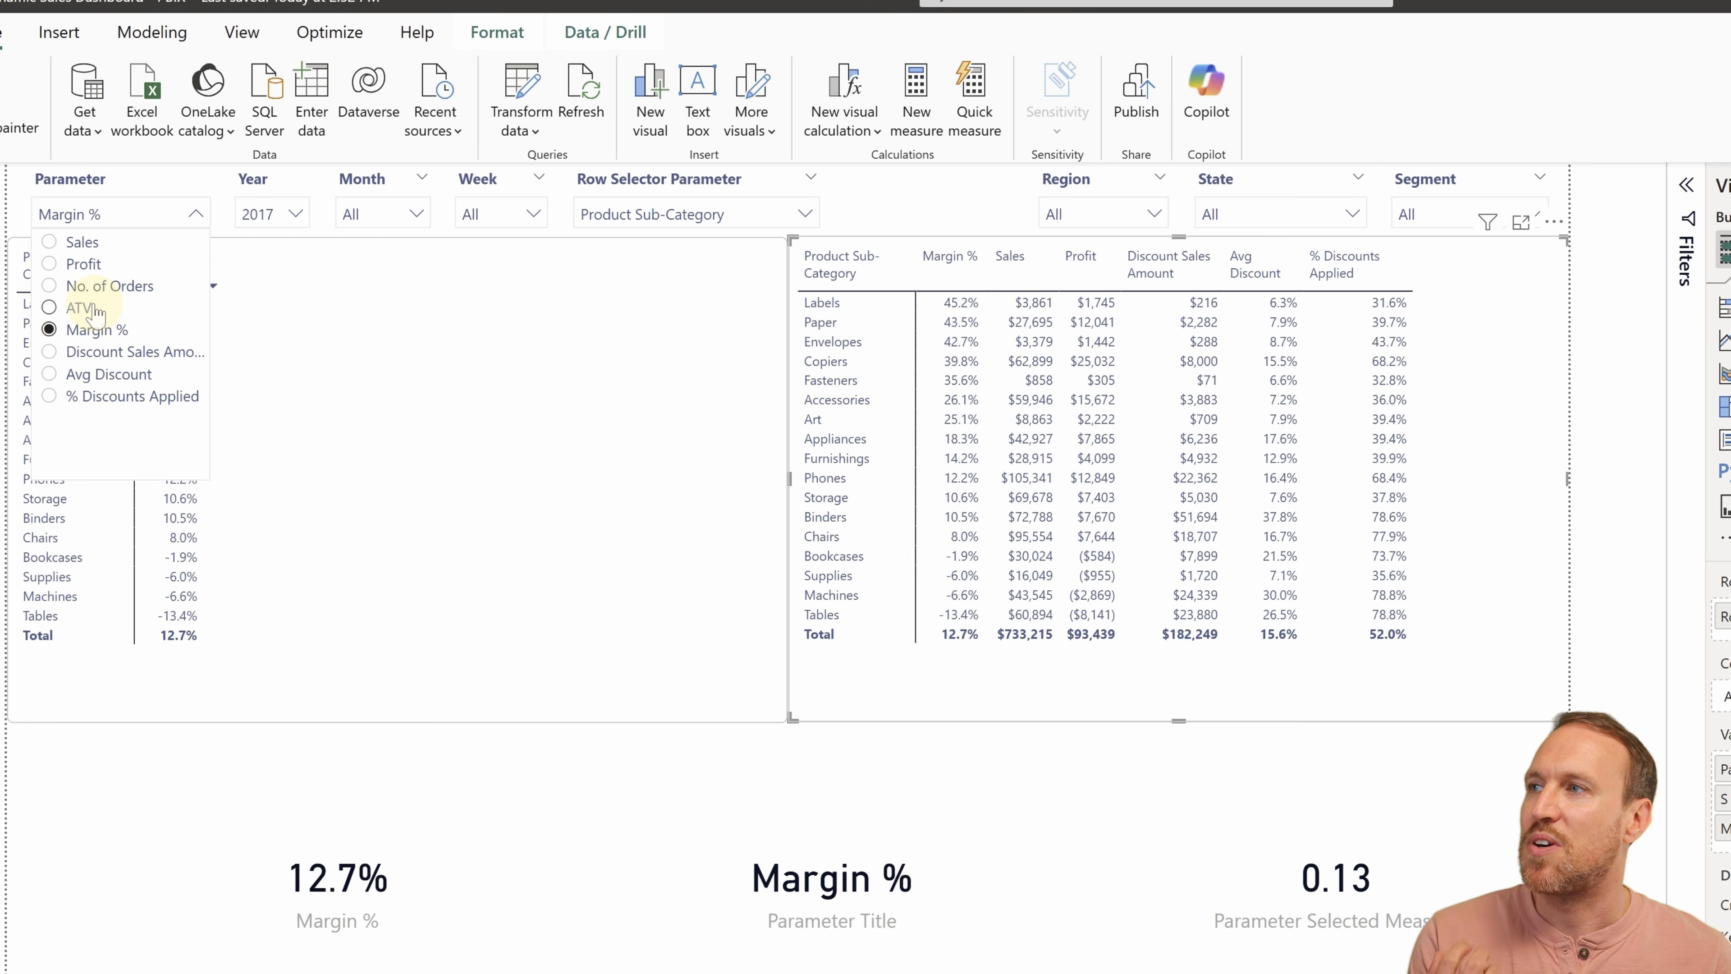
pyautogui.click(80, 308)
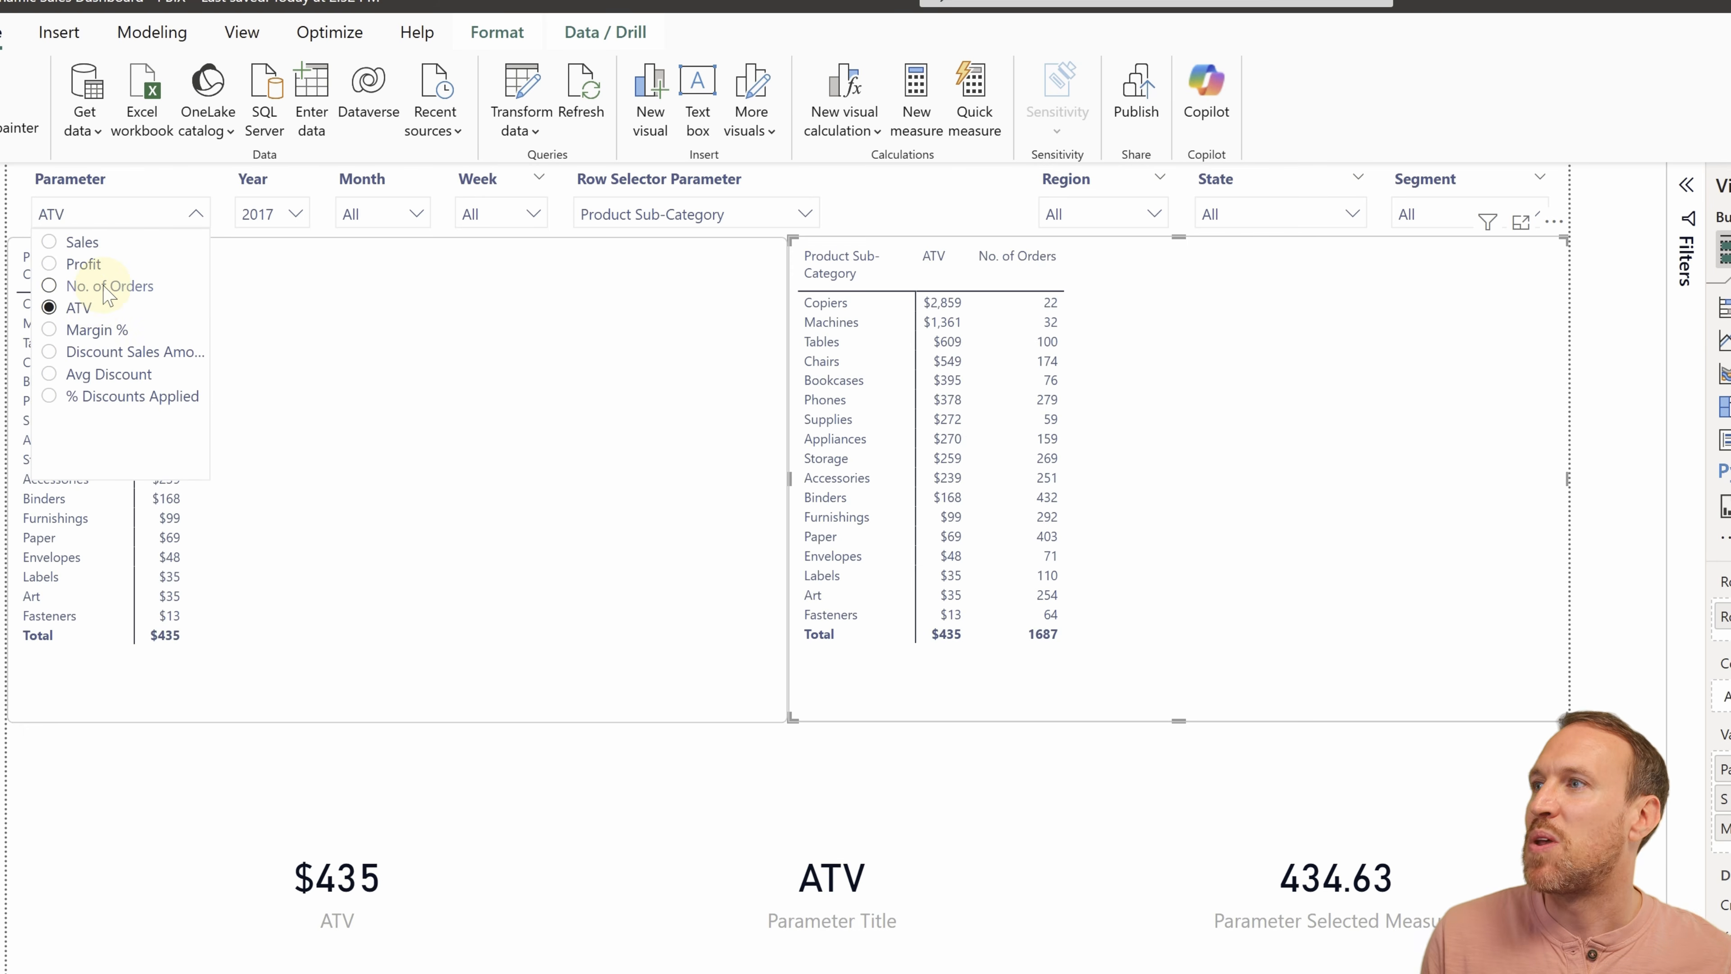
pyautogui.click(109, 286)
pyautogui.click(149, 222)
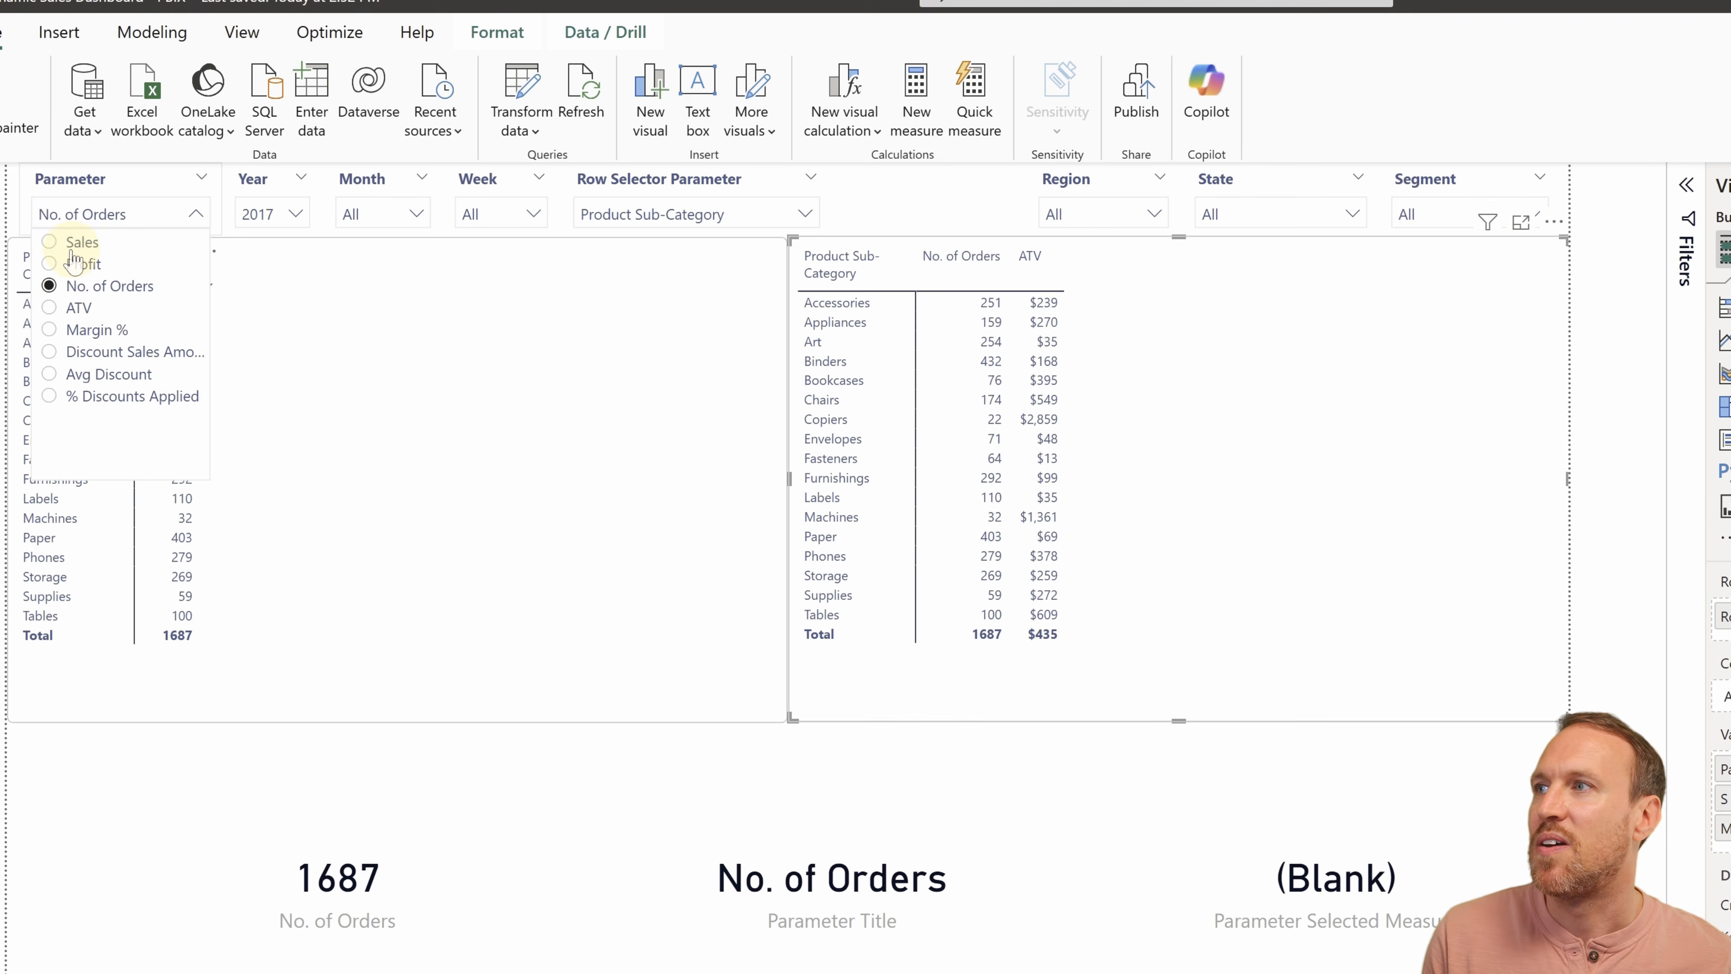
pyautogui.click(82, 242)
pyautogui.click(120, 217)
pyautogui.click(102, 266)
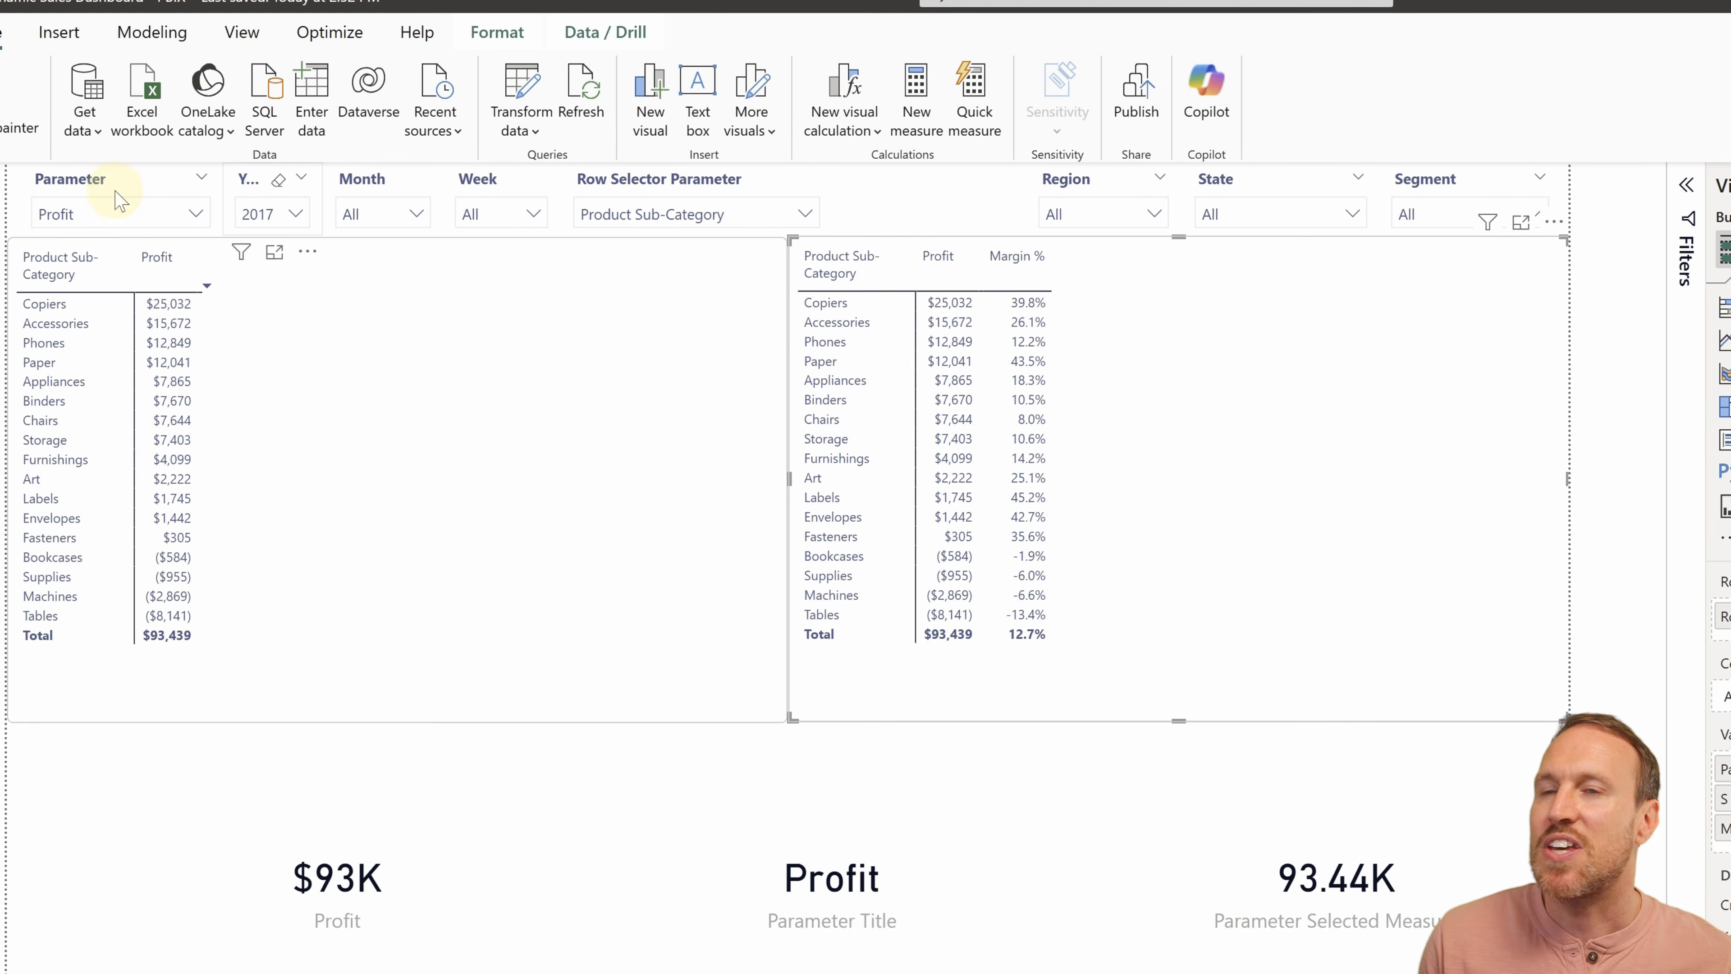
# Switch the Parameter slicer to Discount Sales Amount, Avg Discount and No. of Orders in turn to check the second matrix's columns.
pyautogui.click(123, 215)
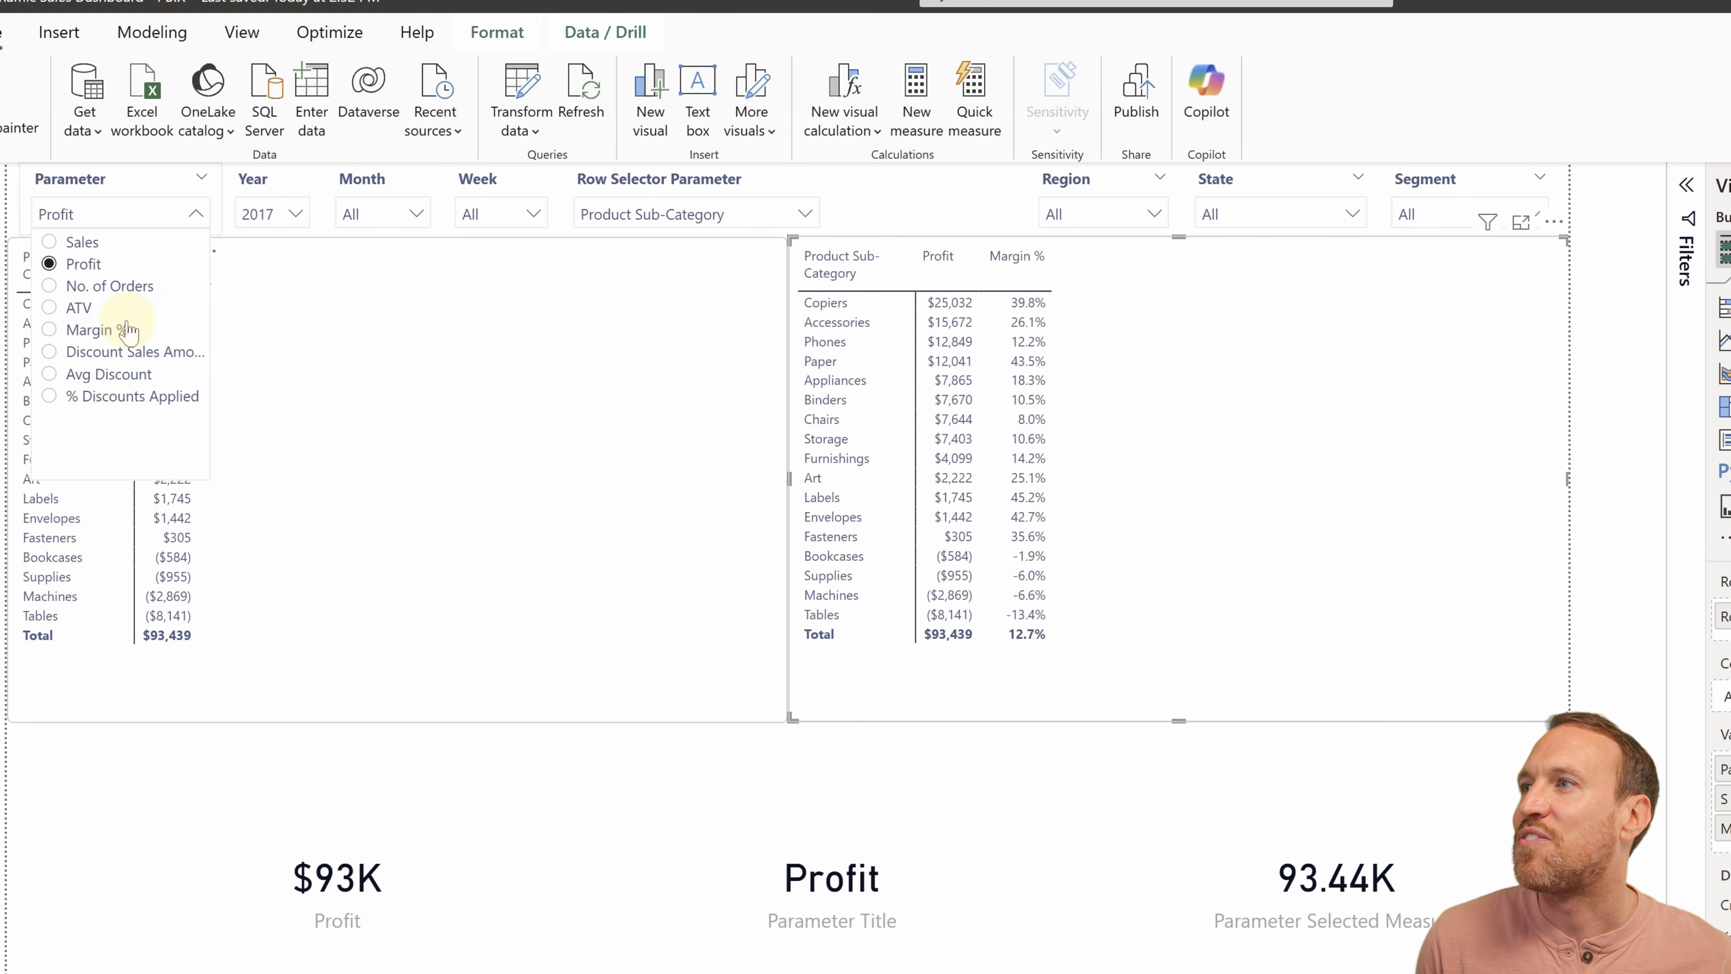
pyautogui.click(122, 352)
pyautogui.click(114, 217)
pyautogui.click(111, 374)
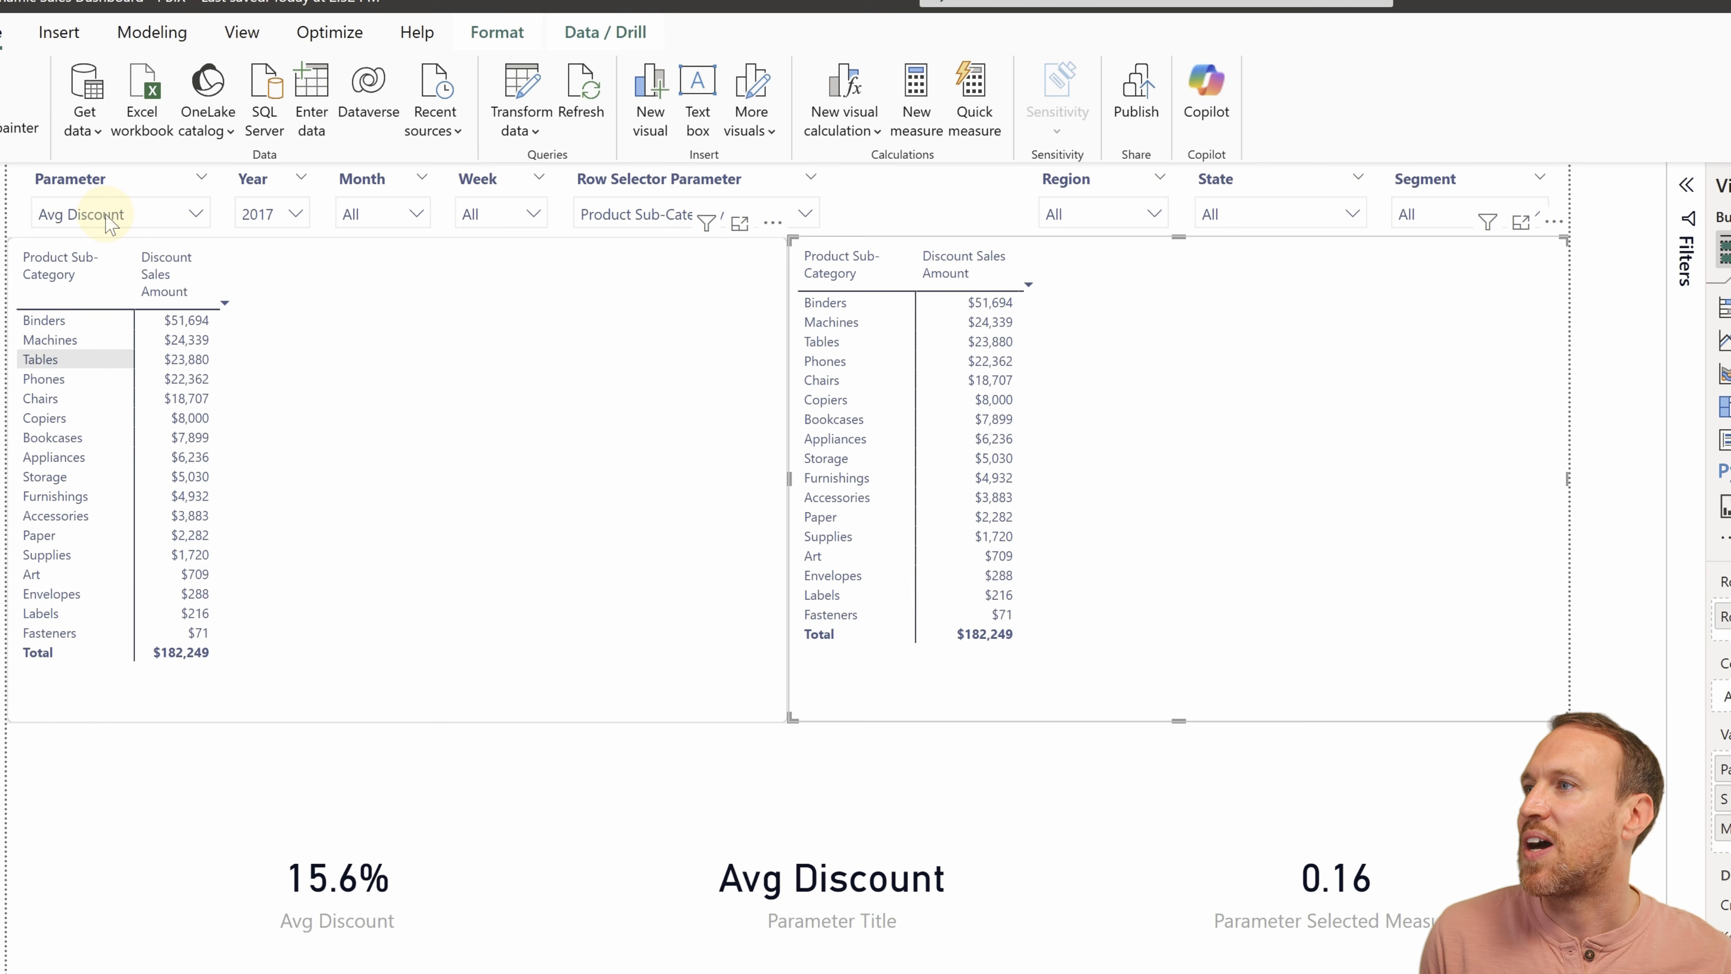
pyautogui.click(109, 216)
pyautogui.click(120, 287)
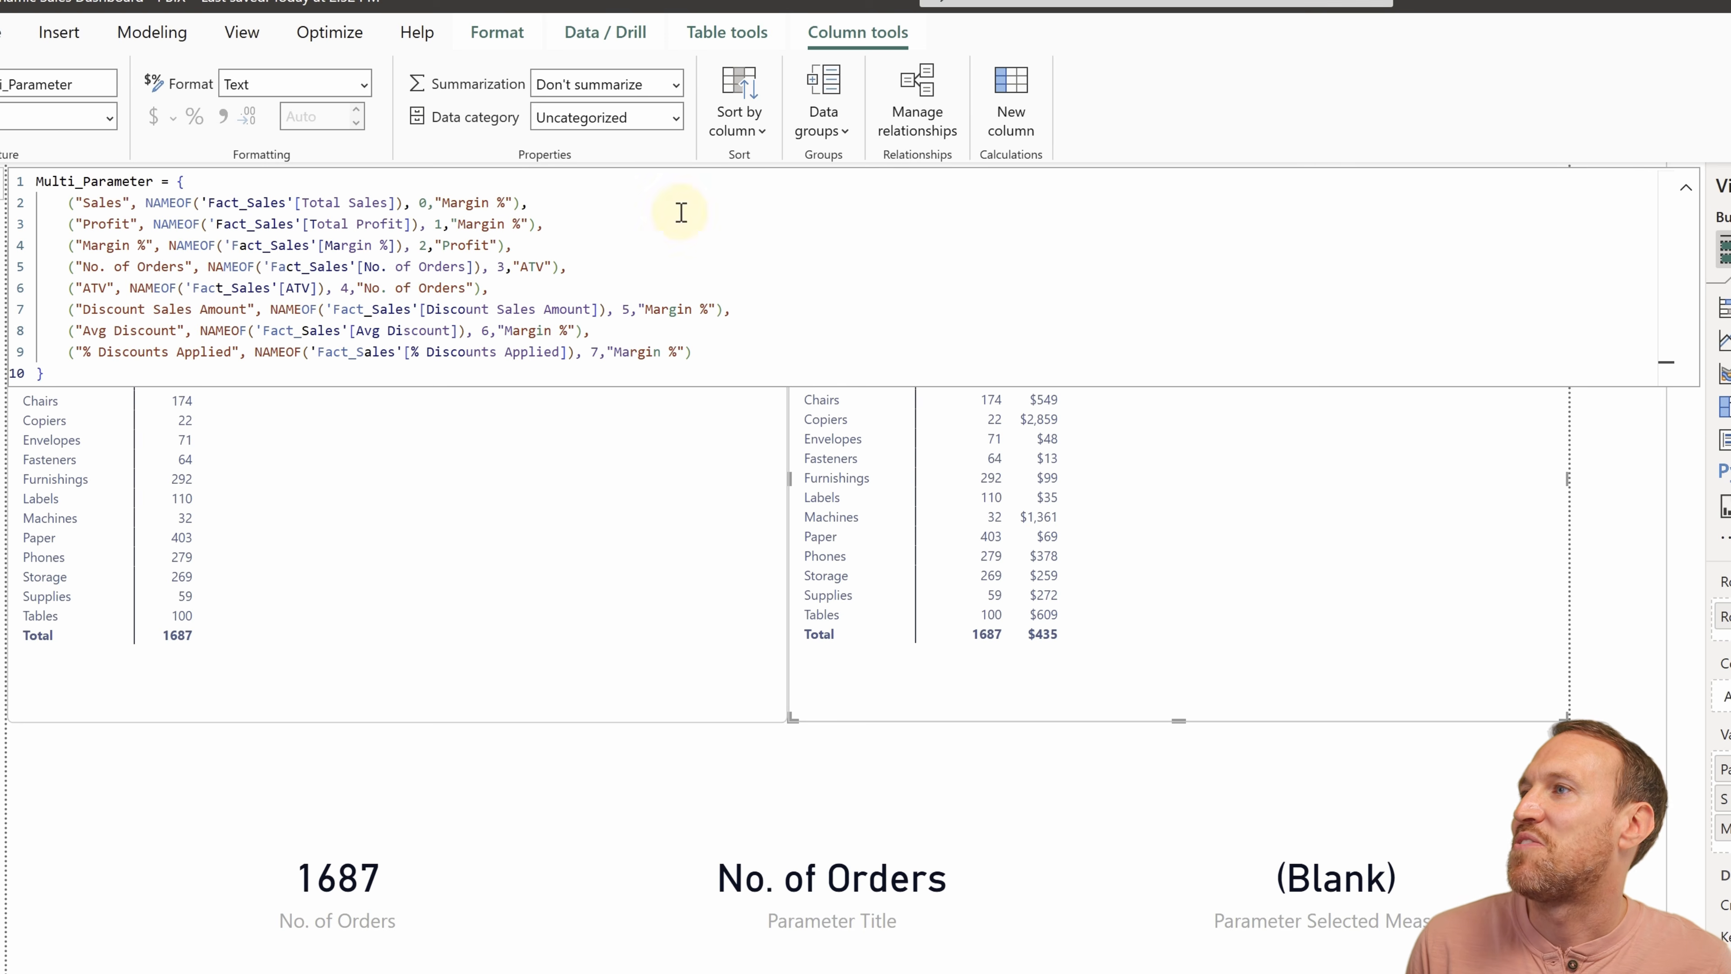
# Space out the Multi_Parameter formula by inserting two blank lines after each metric row, from Sales through % Discounts Applied.
pyautogui.click(68, 213)
pyautogui.press('Return')
pyautogui.press('Return')
pyautogui.press('Up')
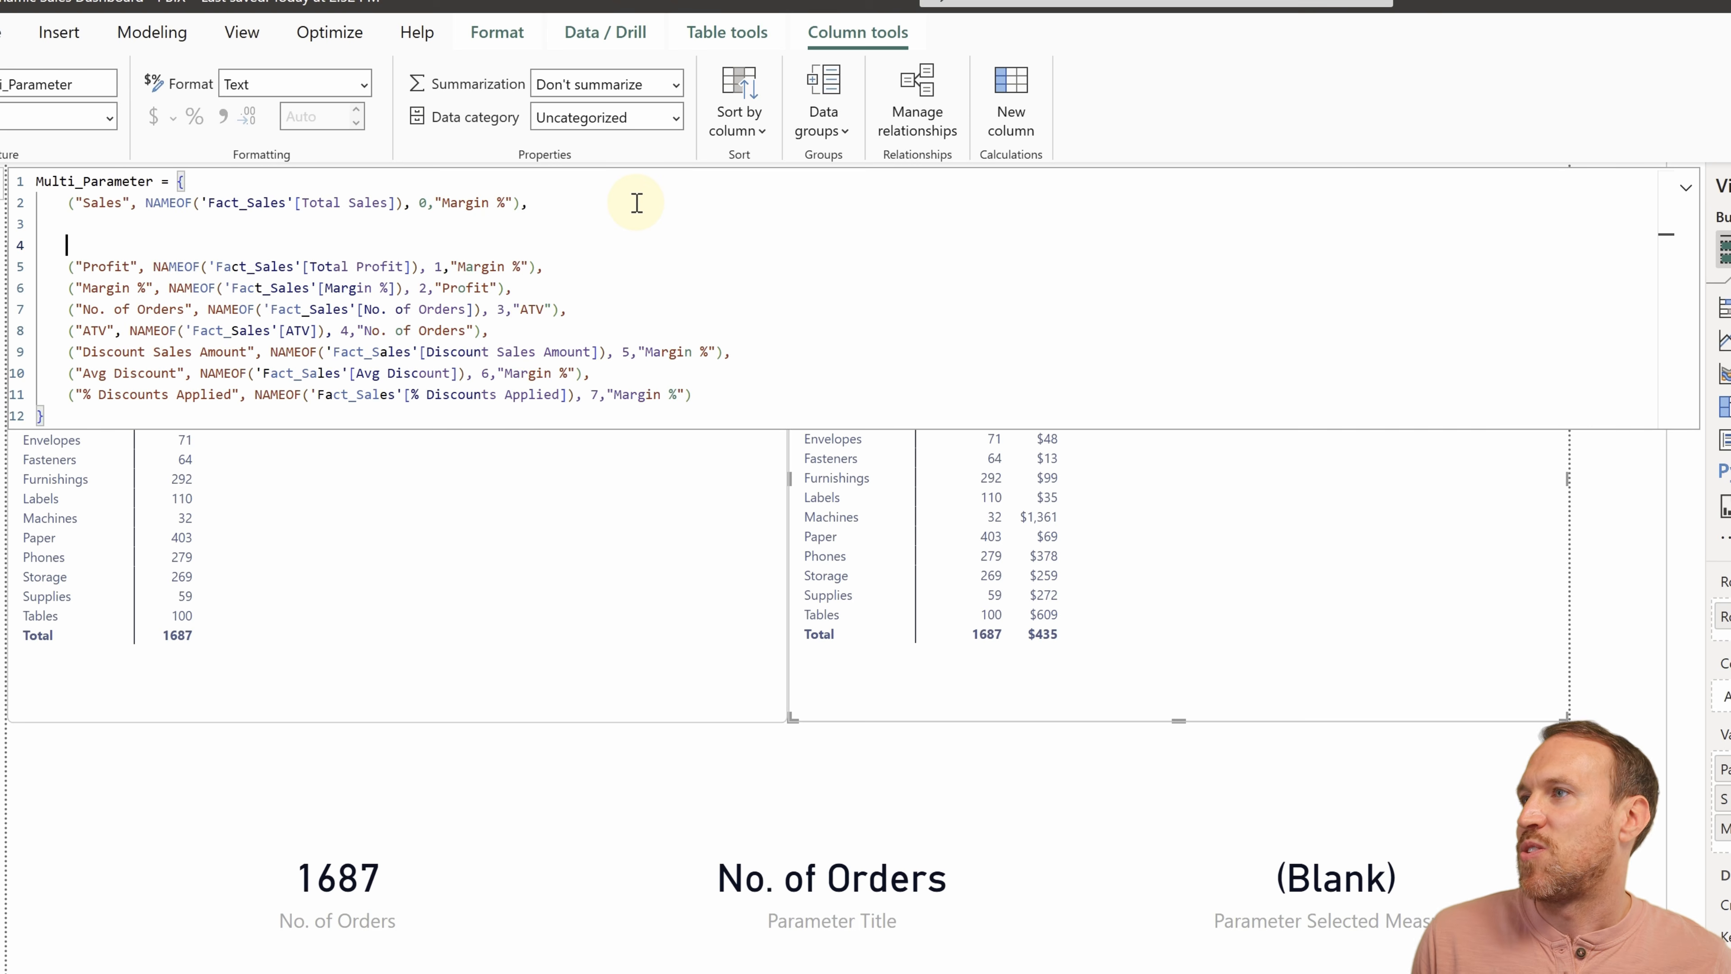
pyautogui.click(617, 273)
pyautogui.press('Return')
pyautogui.press('Return')
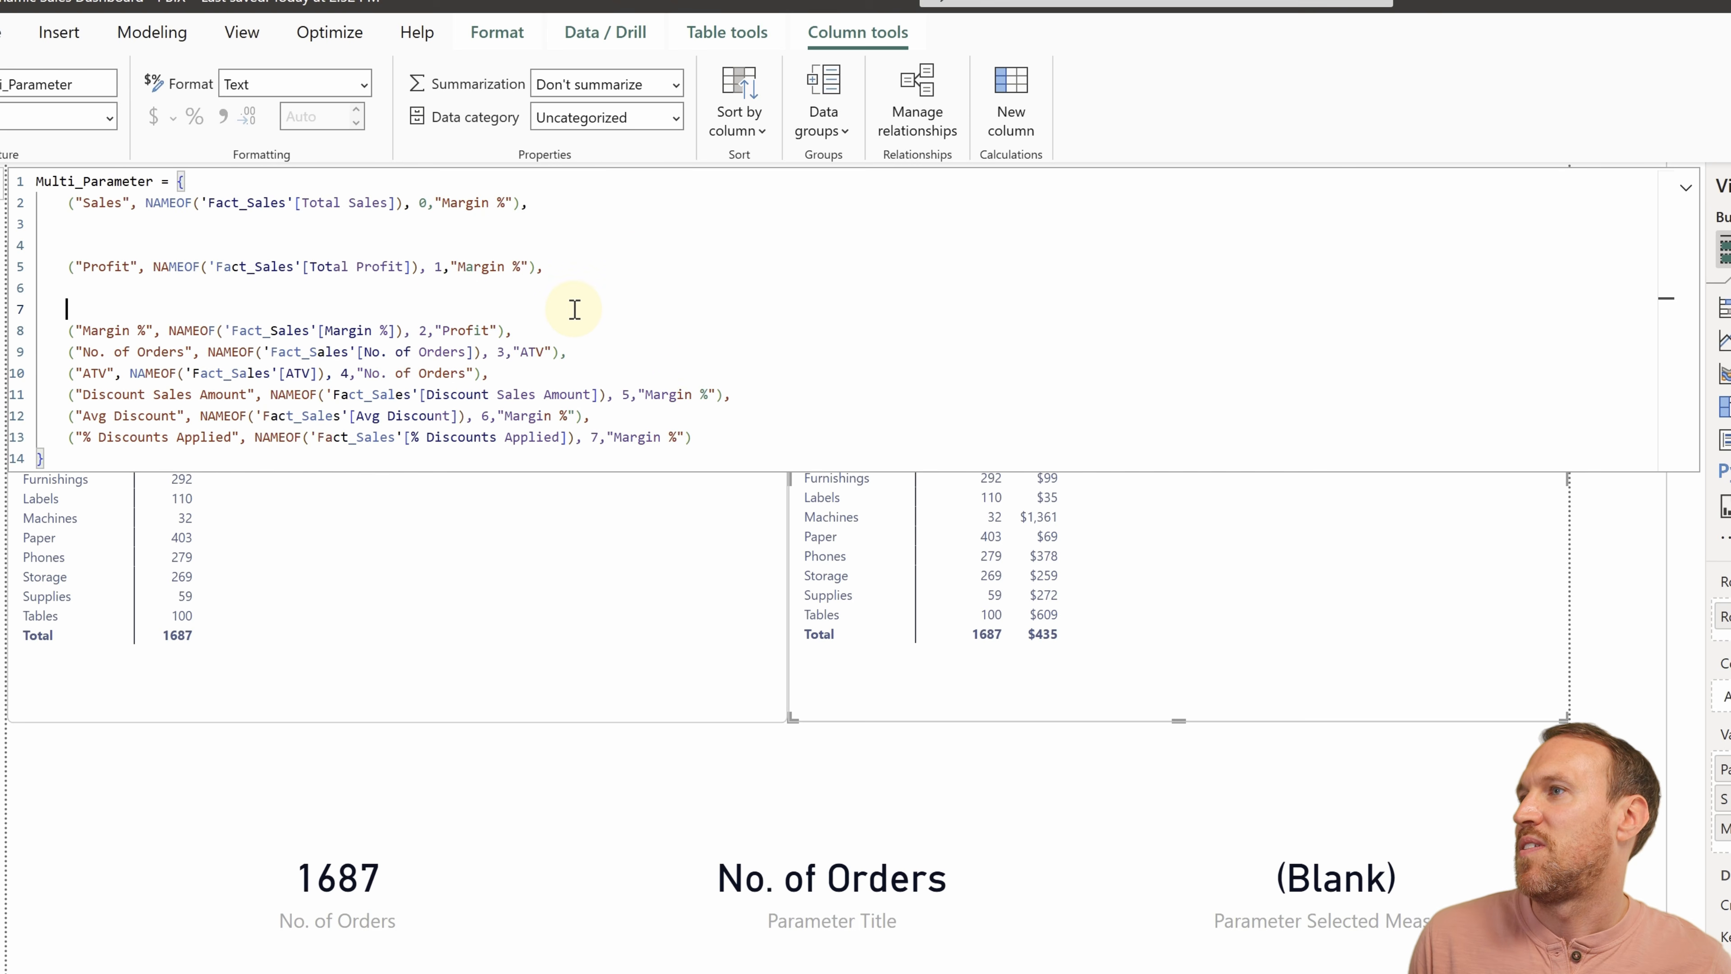
pyautogui.click(566, 330)
pyautogui.press('Return')
pyautogui.press('Return')
pyautogui.click(569, 395)
pyautogui.press('Return')
pyautogui.press('Return')
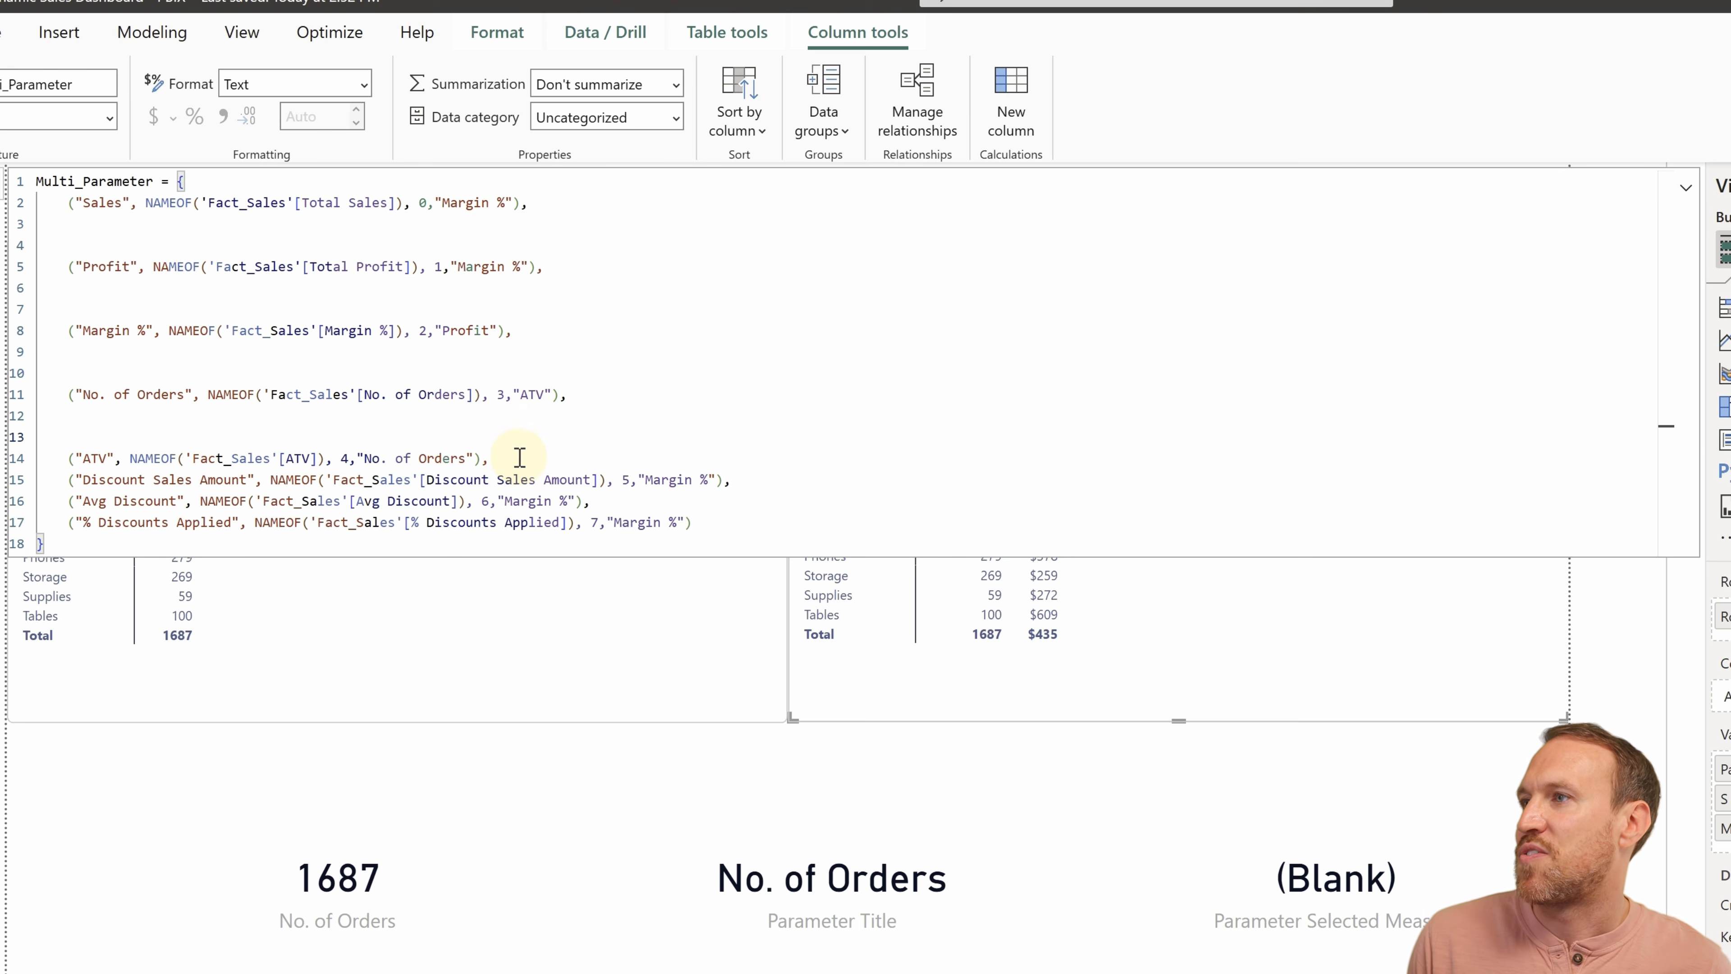
pyautogui.click(520, 457)
pyautogui.press('Return')
pyautogui.press('Return')
pyautogui.click(739, 522)
pyautogui.press('Return')
pyautogui.press('Return')
pyautogui.click(616, 586)
pyautogui.press('Return')
pyautogui.press('Return')
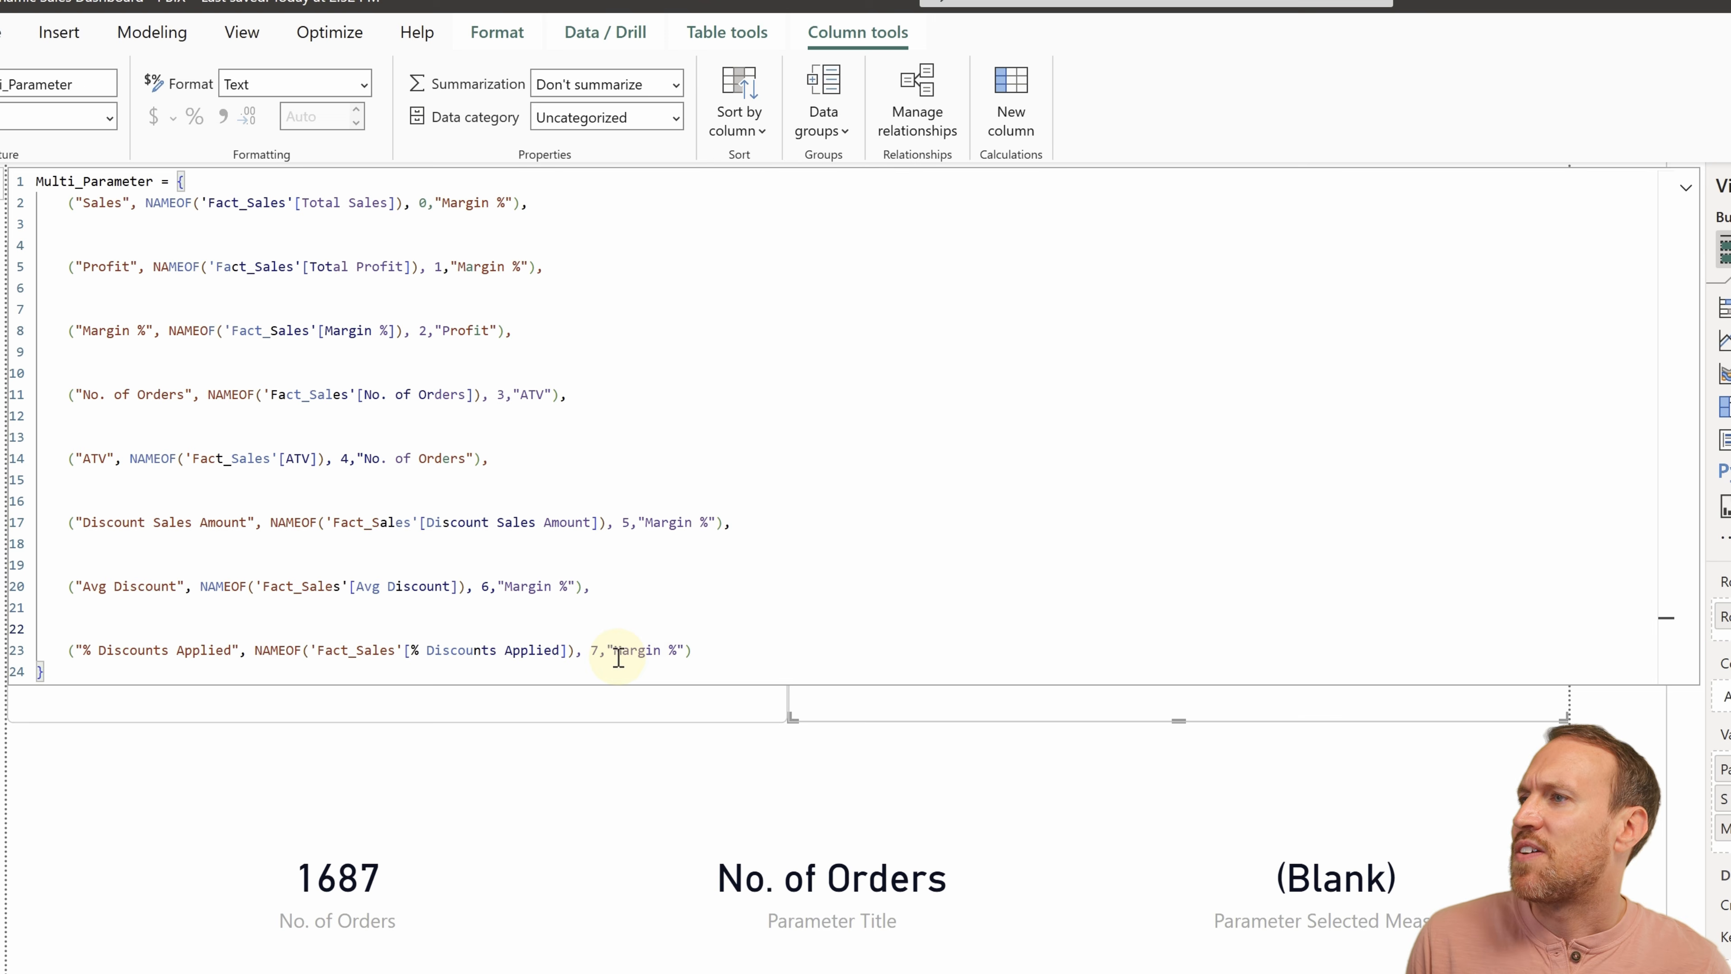
pyautogui.click(764, 644)
pyautogui.press('Return')
pyautogui.press('Return')
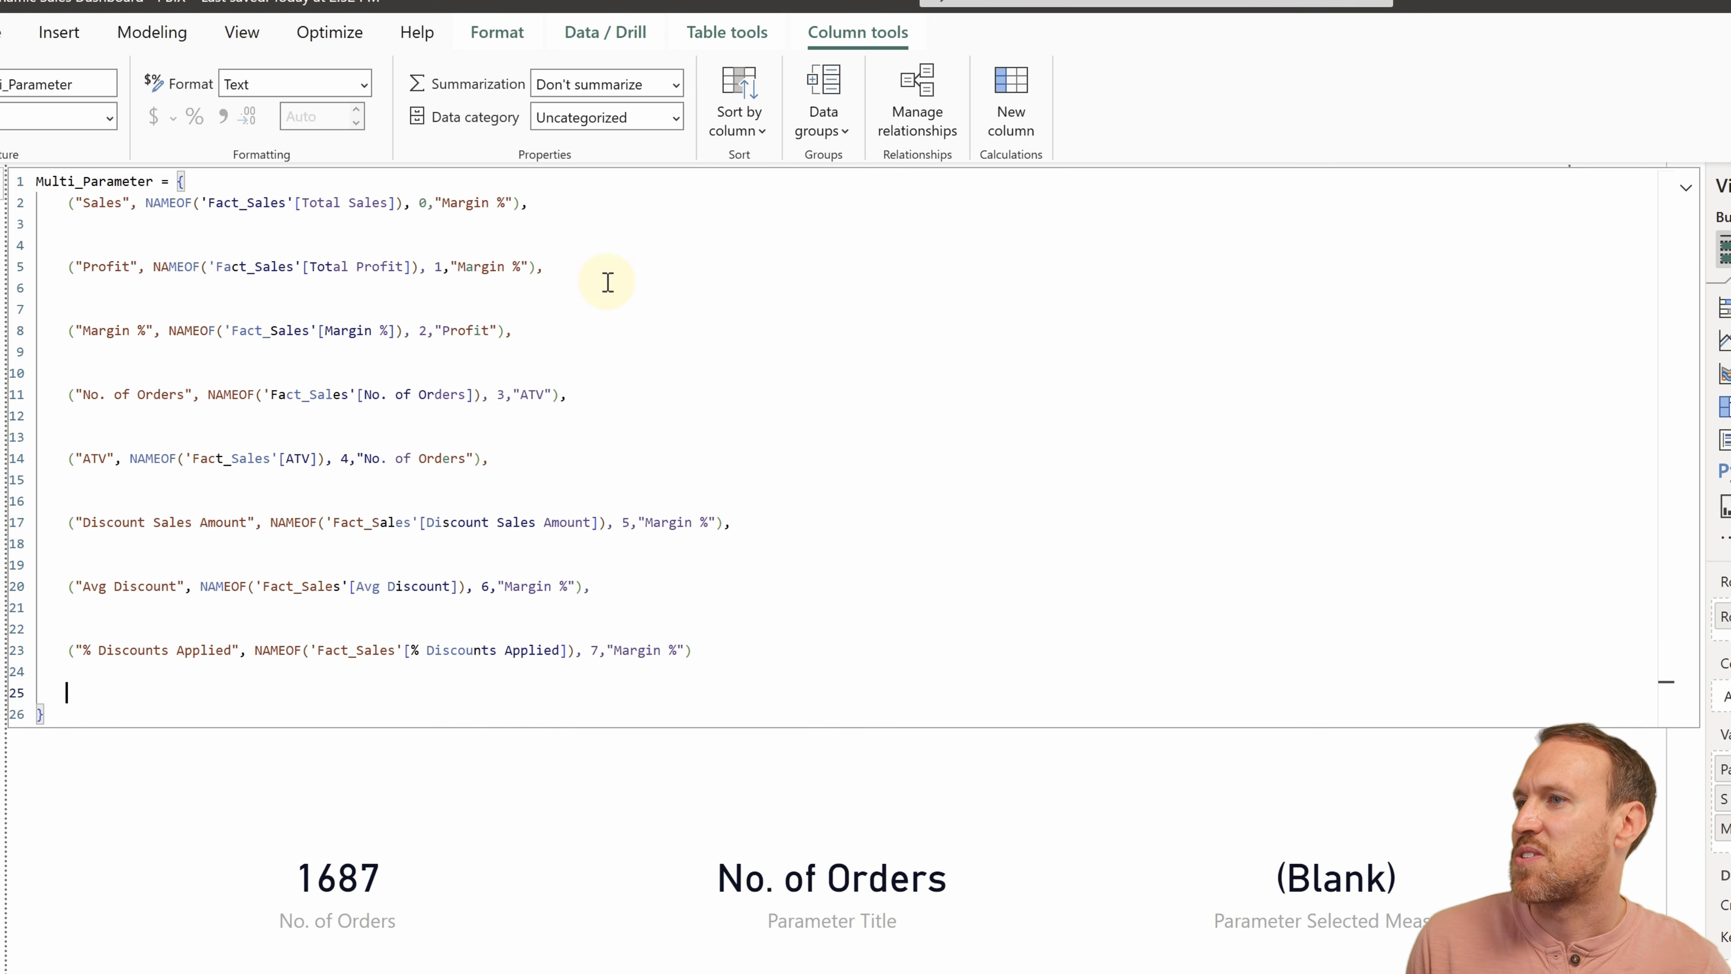
# Add two copies of the Sales row directly beneath the original in the Multi_Parameter formula.
pyautogui.moveTo(529, 203); pyautogui.dragTo(24, 202)
pyautogui.hotkey('ctrl', 'c')
pyautogui.click(39, 223)
pyautogui.hotkey('ctrl', 'v')
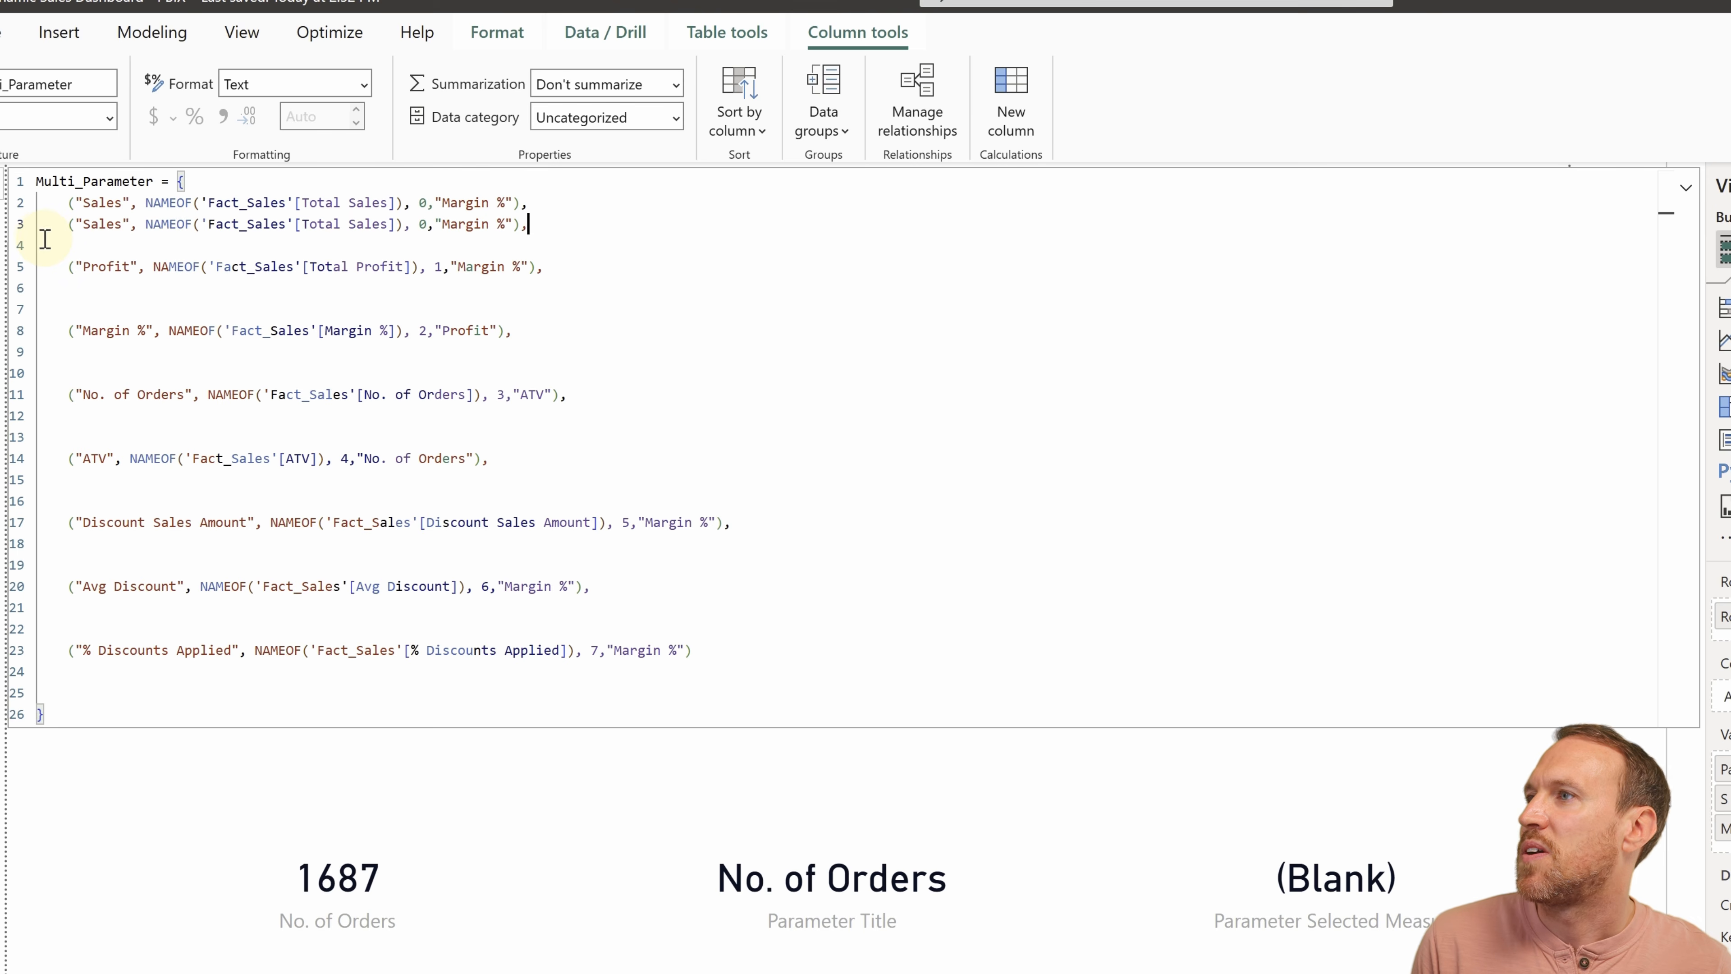
pyautogui.press('Return')
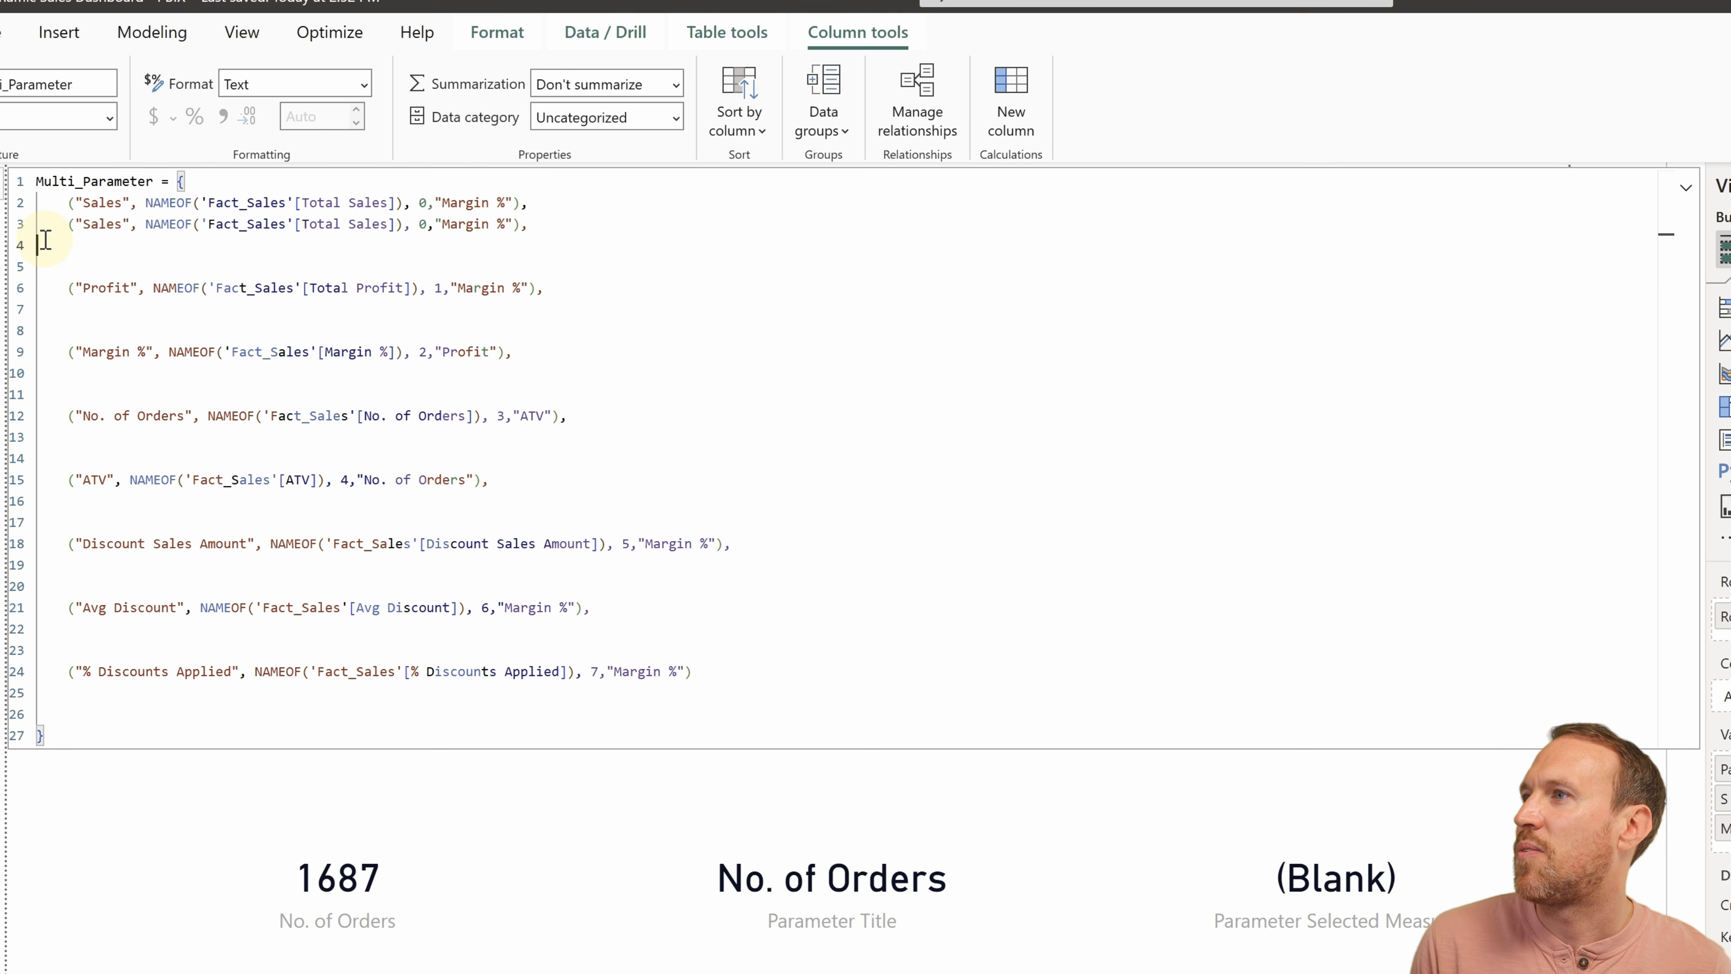
pyautogui.hotkey('ctrl', 'v')
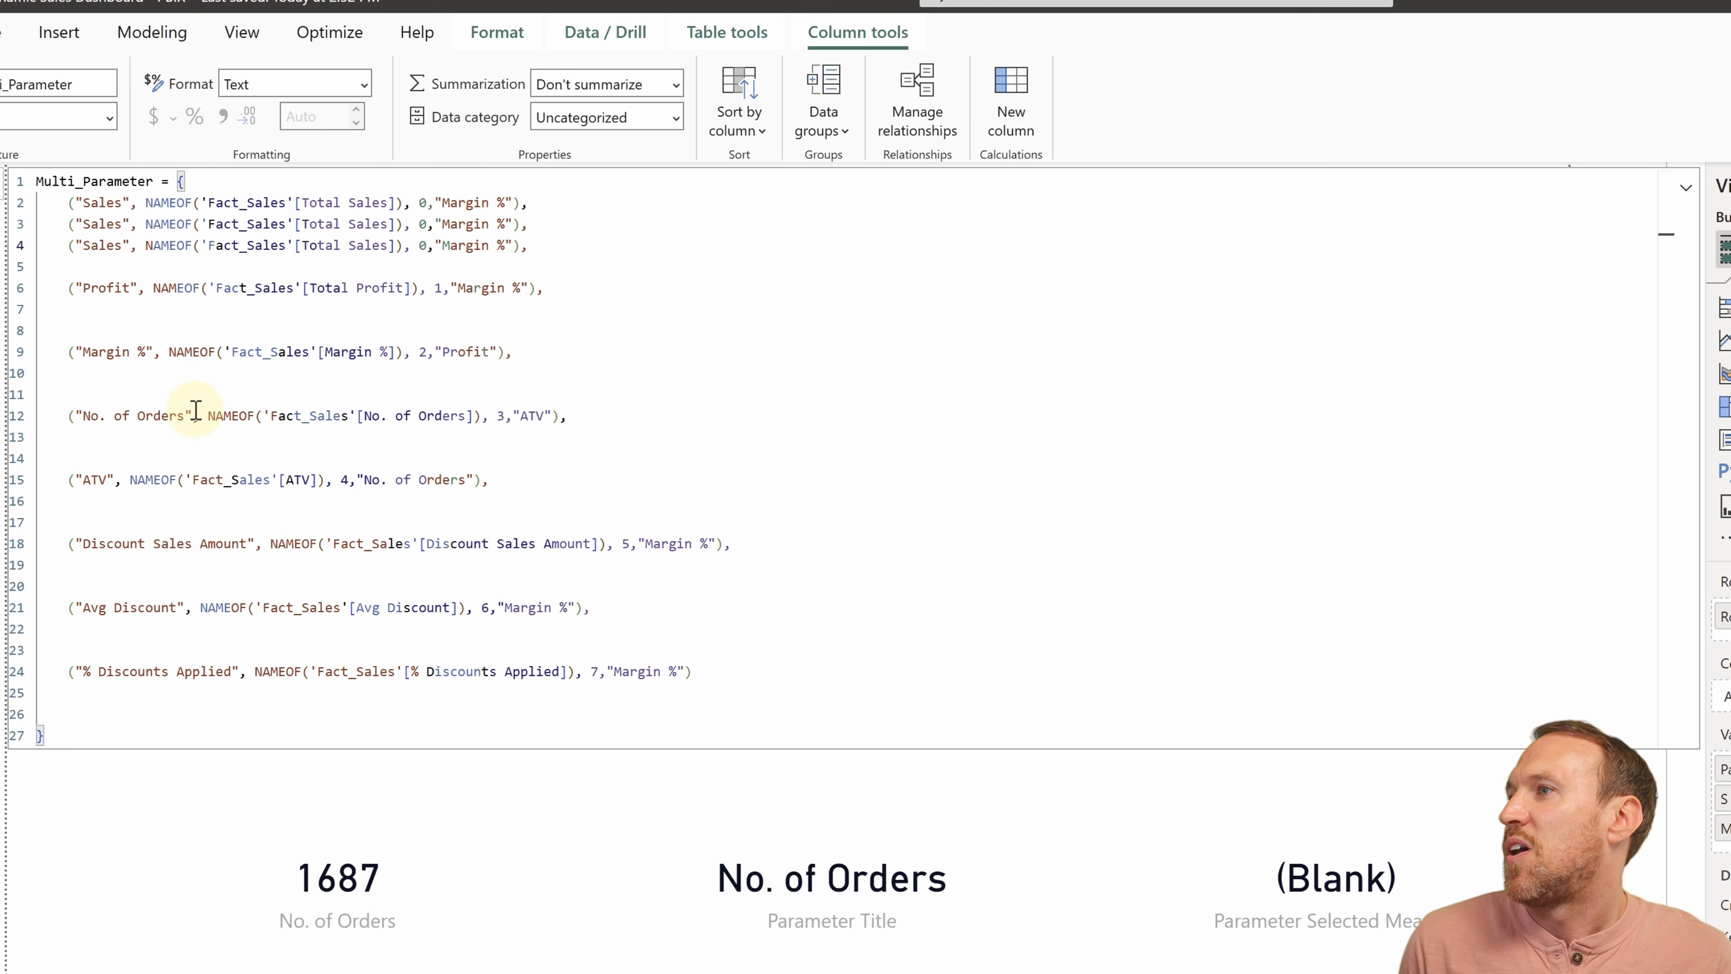
# Set the relationship values of the two copied Sales rows to "ATV" and "Profit".
pyautogui.moveTo(194, 410); pyautogui.dragTo(76, 414)
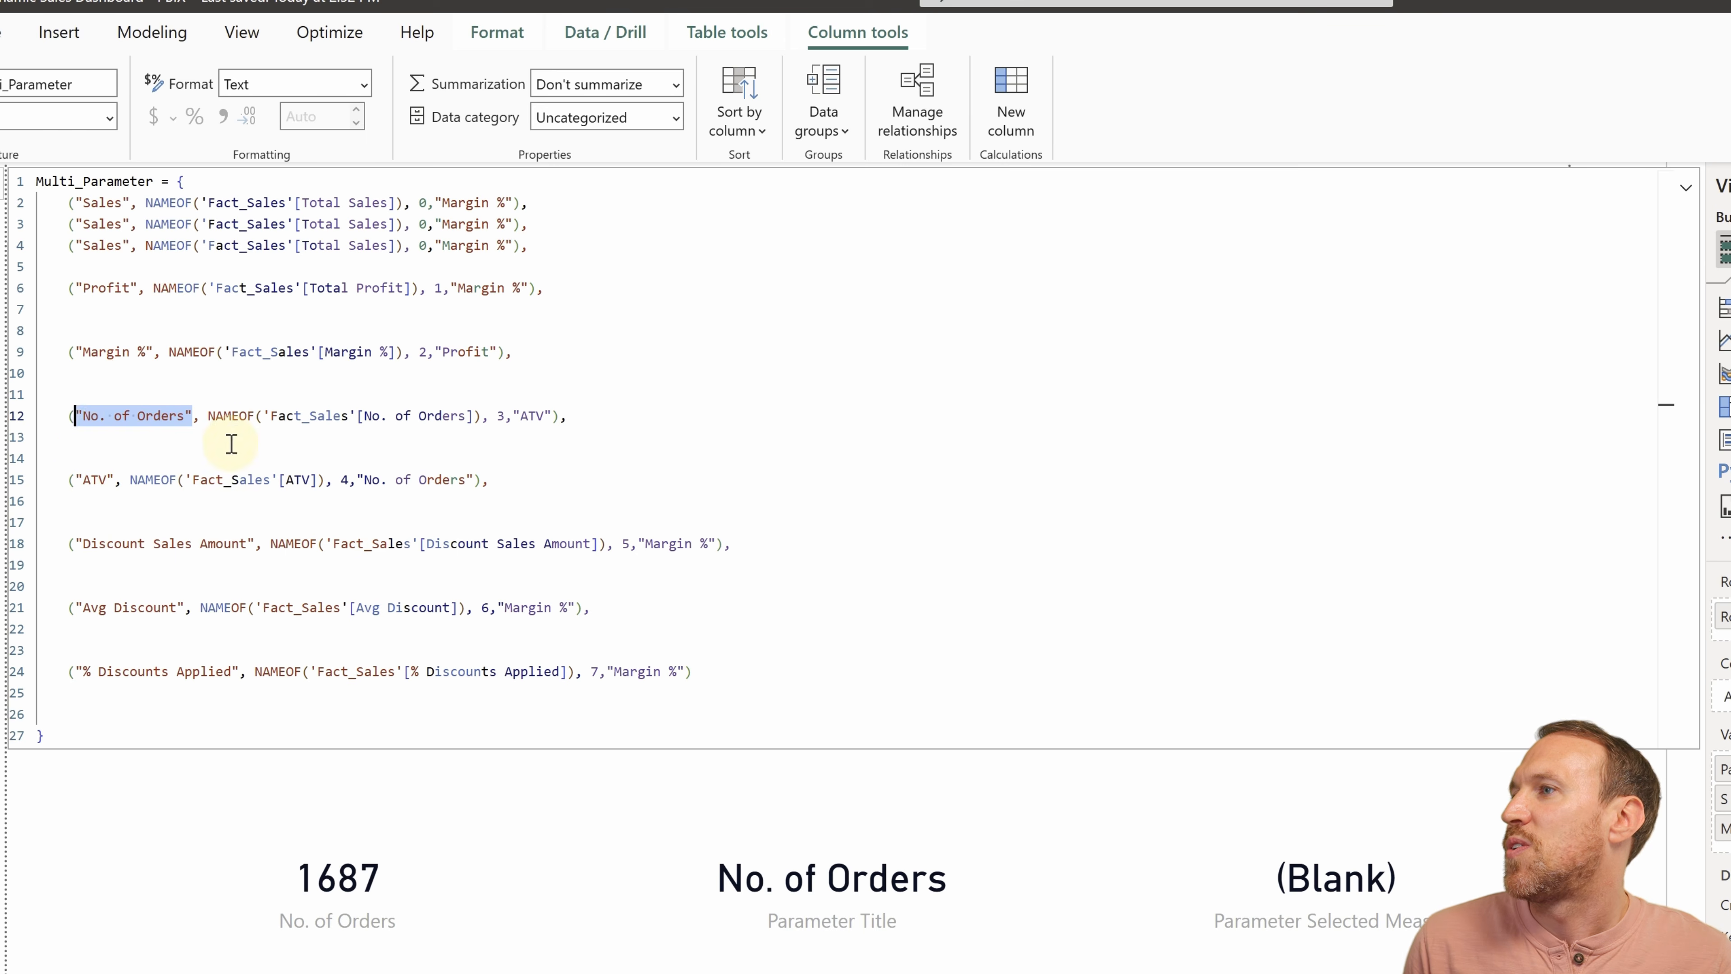
pyautogui.moveTo(116, 479); pyautogui.dragTo(75, 479)
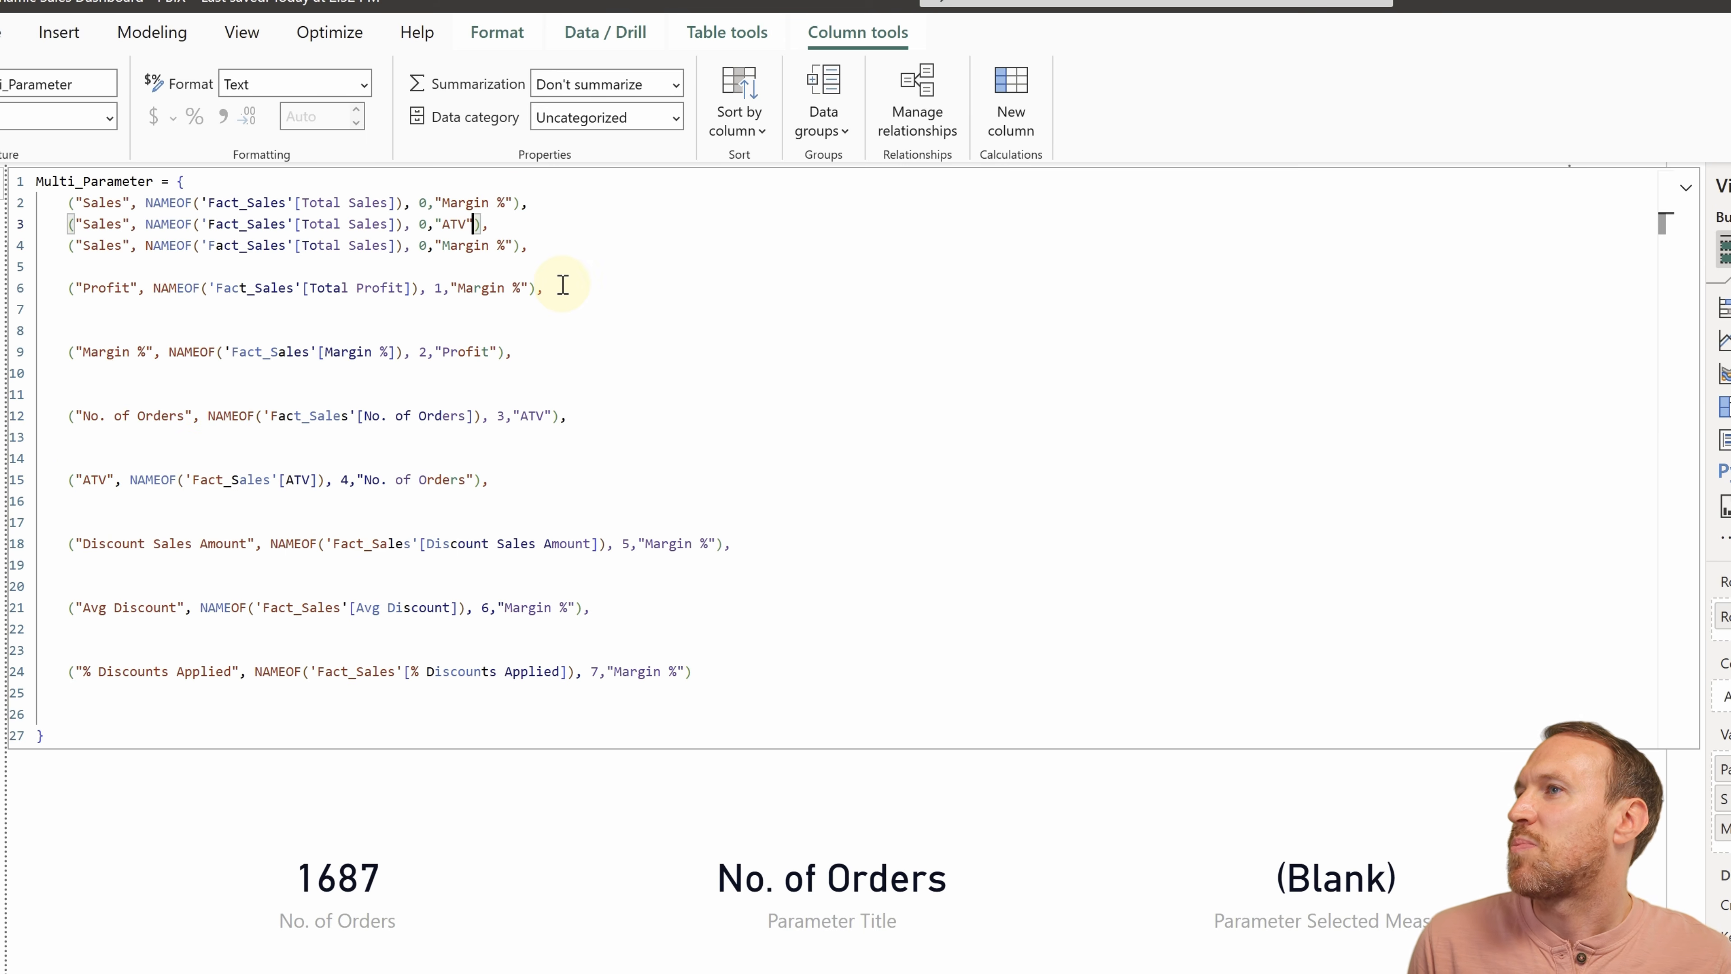
pyautogui.moveTo(138, 288); pyautogui.dragTo(81, 287)
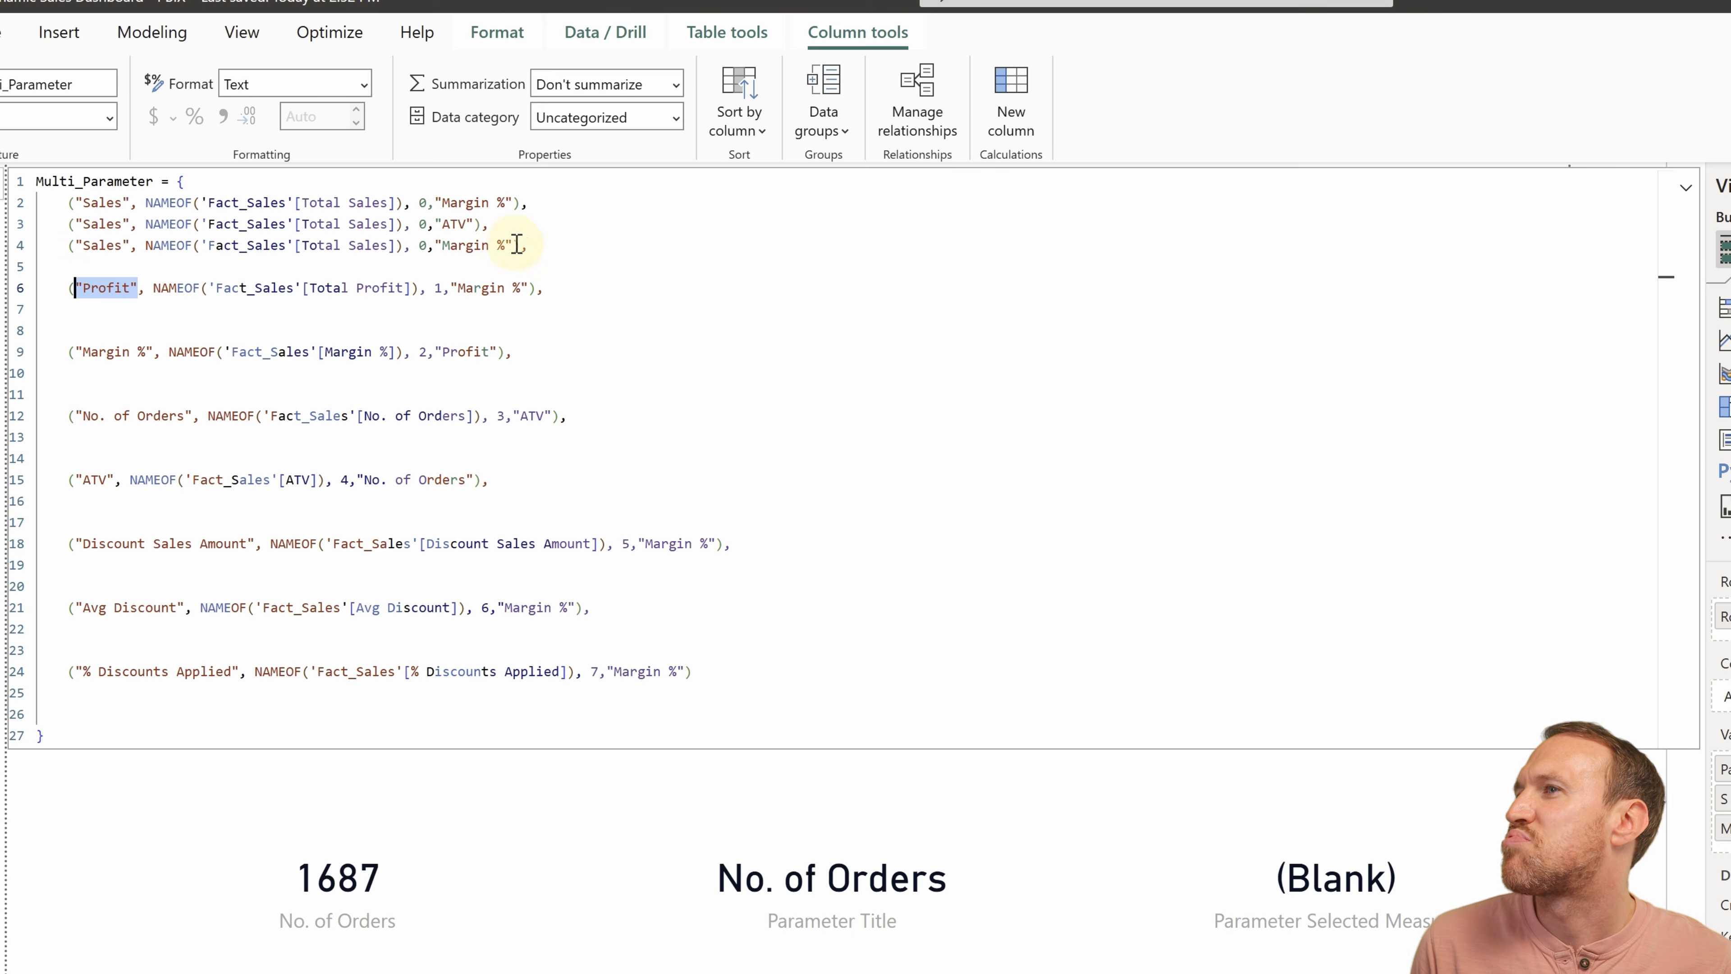
pyautogui.moveTo(512, 244); pyautogui.dragTo(436, 246)
pyautogui.hotkey('ctrl', 'v')
# Duplicate the Profit row in the Multi_Parameter formula and set the copy's relationship value to "Sales".
pyautogui.moveTo(556, 288); pyautogui.dragTo(1, 305)
pyautogui.click(553, 287)
pyautogui.press('Return')
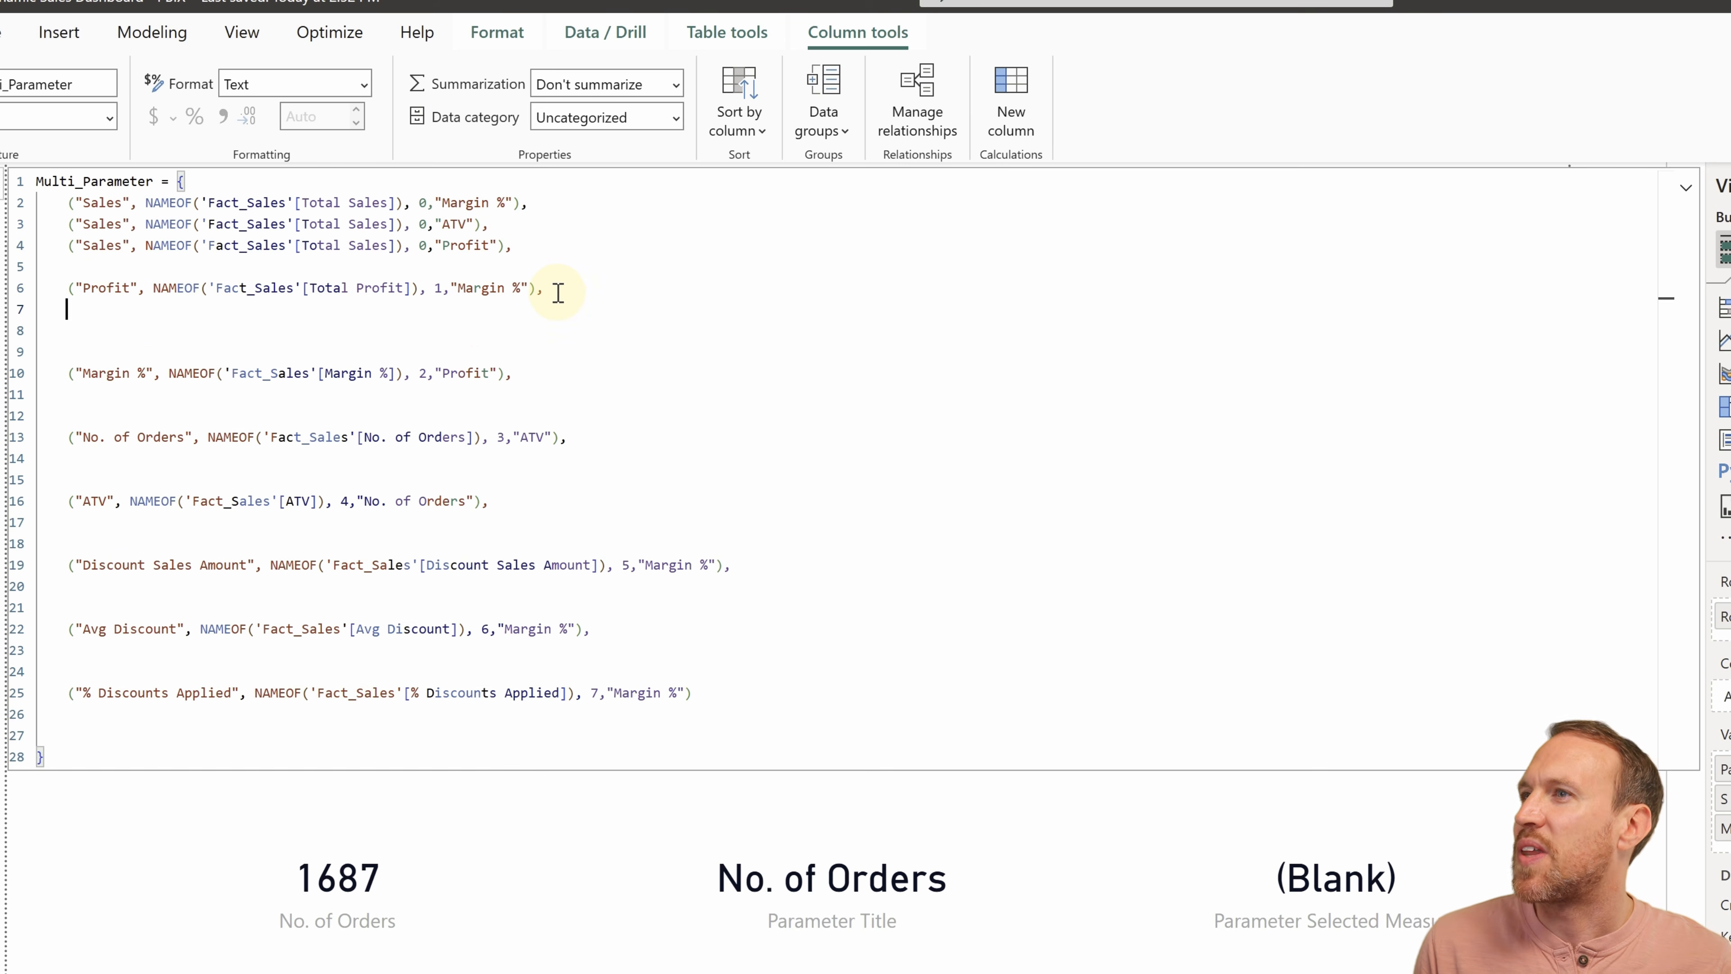
pyautogui.hotkey('ctrl', 'v')
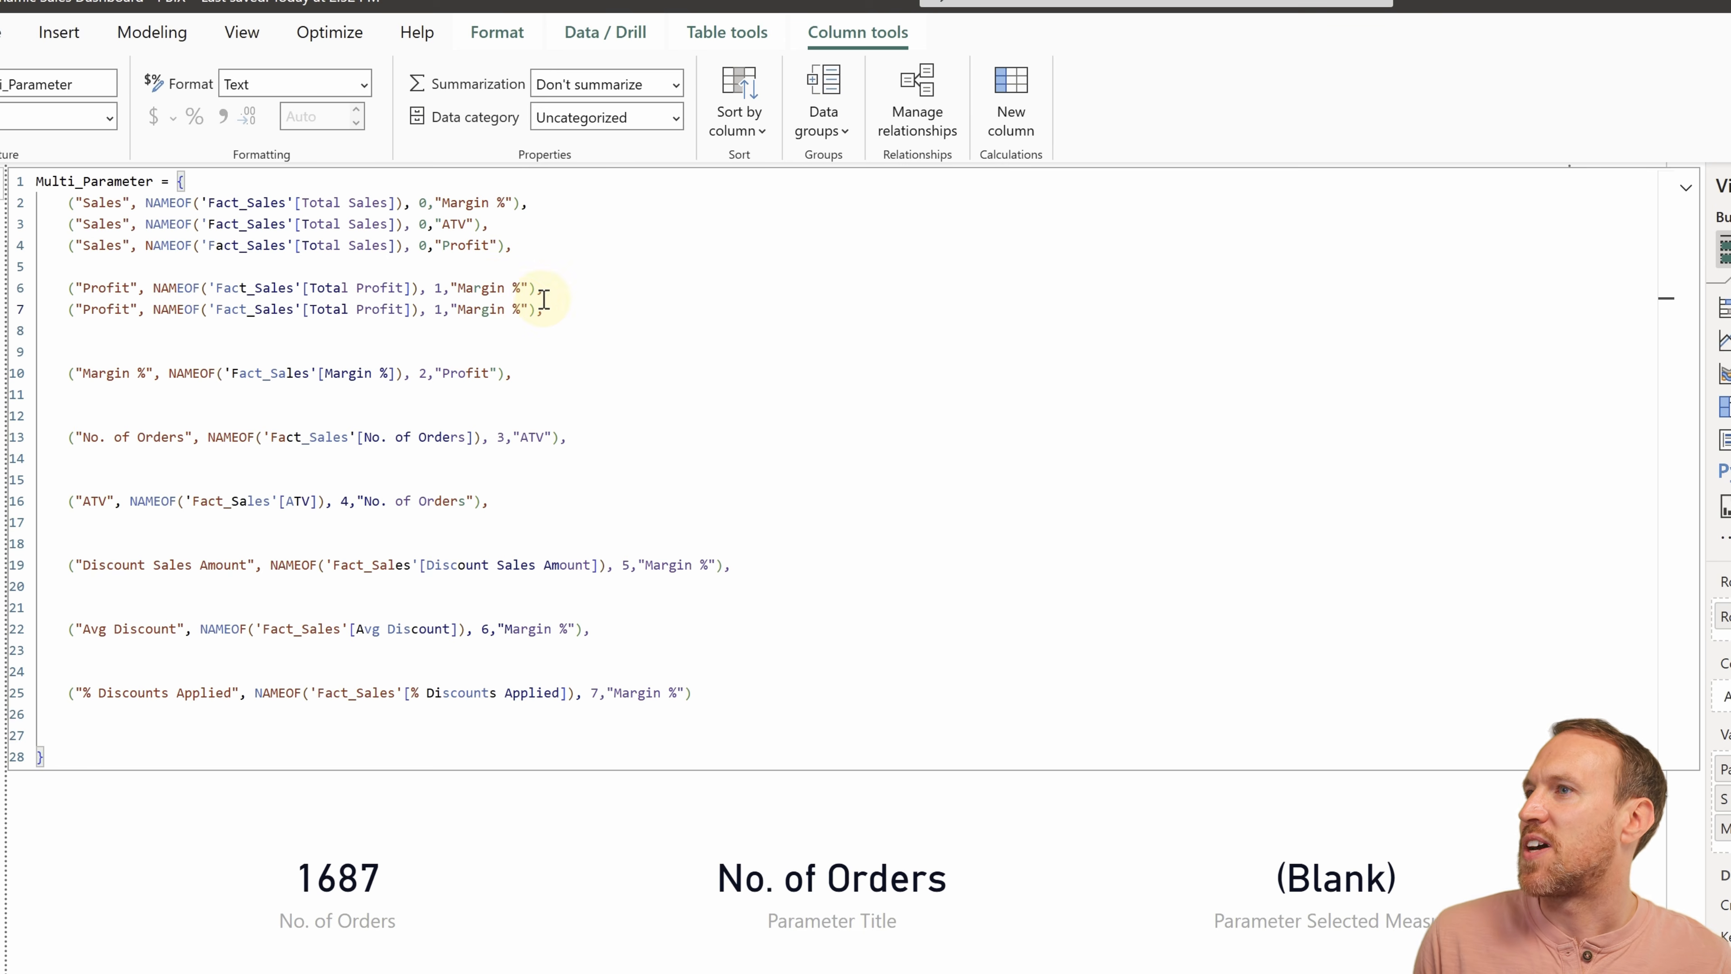
pyautogui.moveTo(521, 308); pyautogui.dragTo(461, 310)
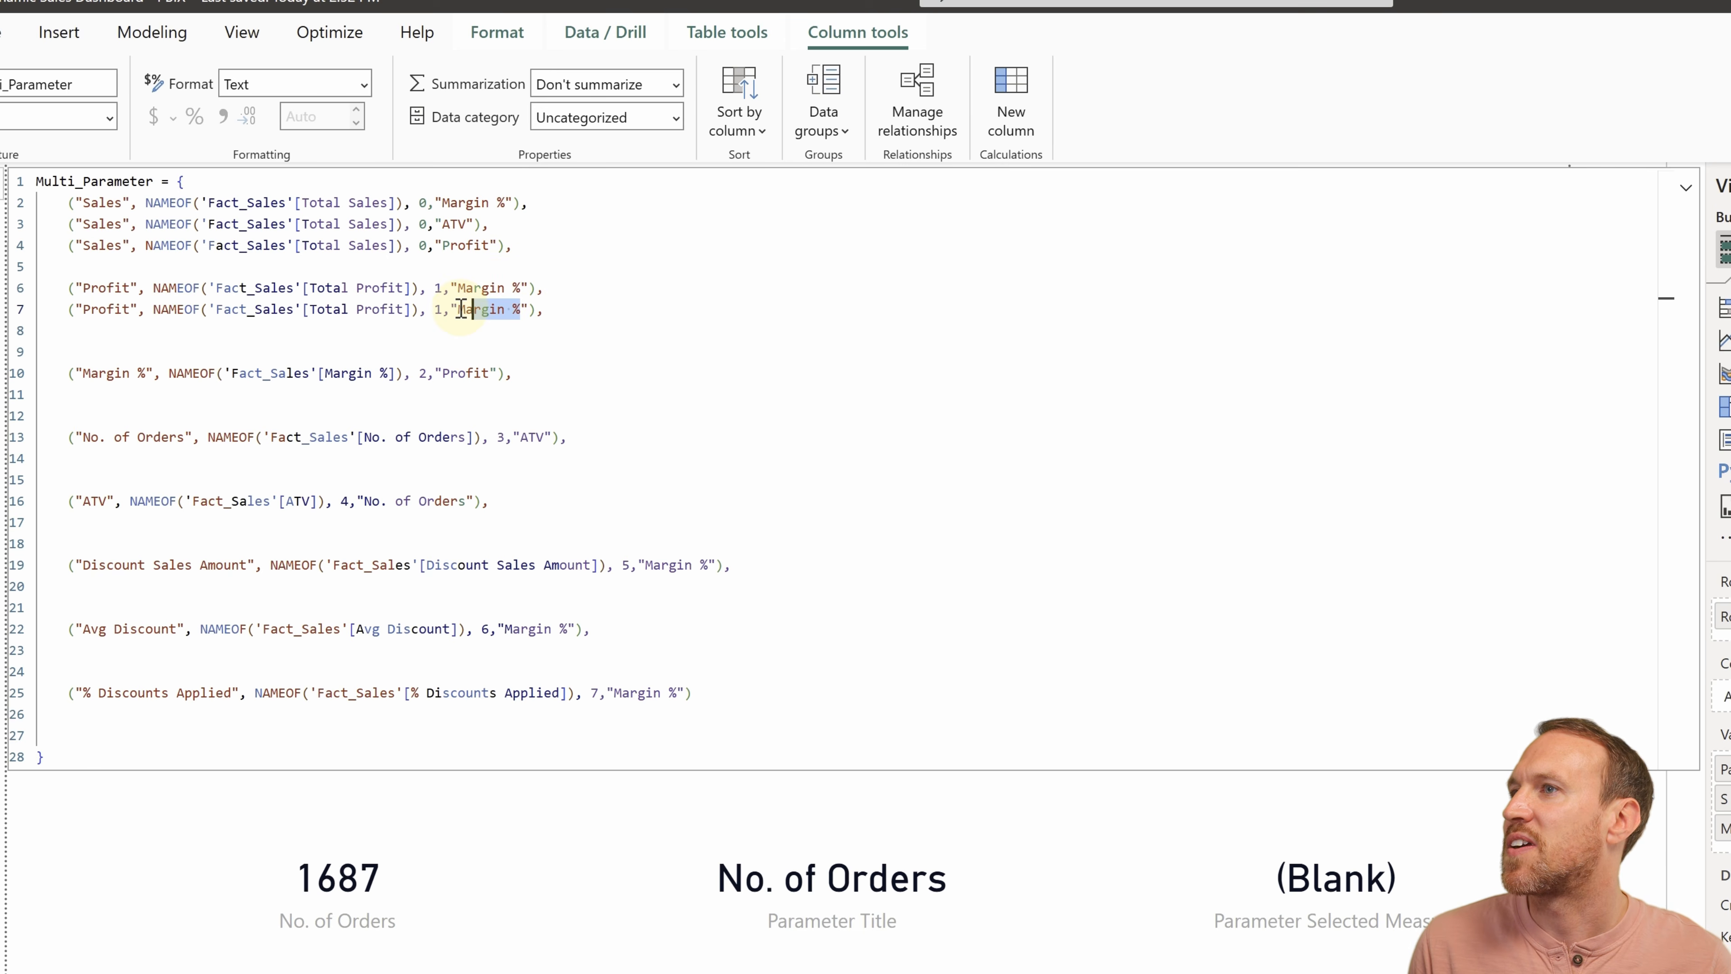
pyautogui.write('Sales')
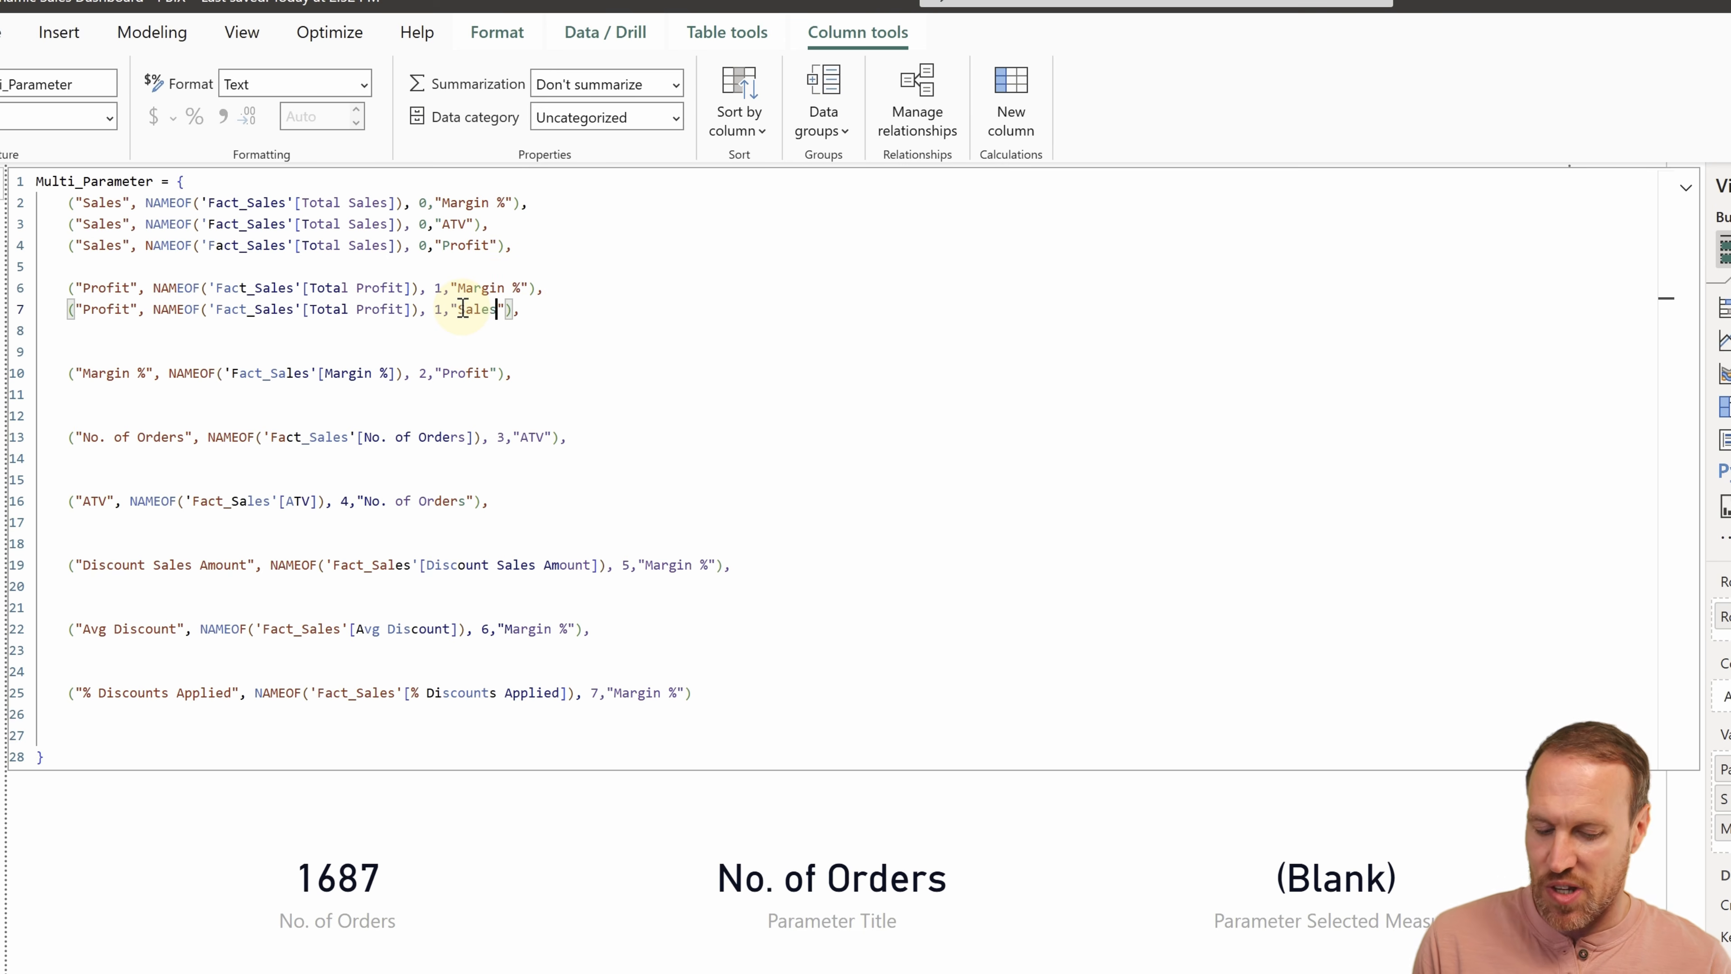
# Duplicate the Margin % row in the Multi_Parameter formula and set the copy's relationship value to "Sales".
pyautogui.click(530, 375)
pyautogui.hotkey('shift', 'Home')
pyautogui.hotkey('shift', 'Home')
pyautogui.hotkey('ctrl', 'c')
pyautogui.press('End')
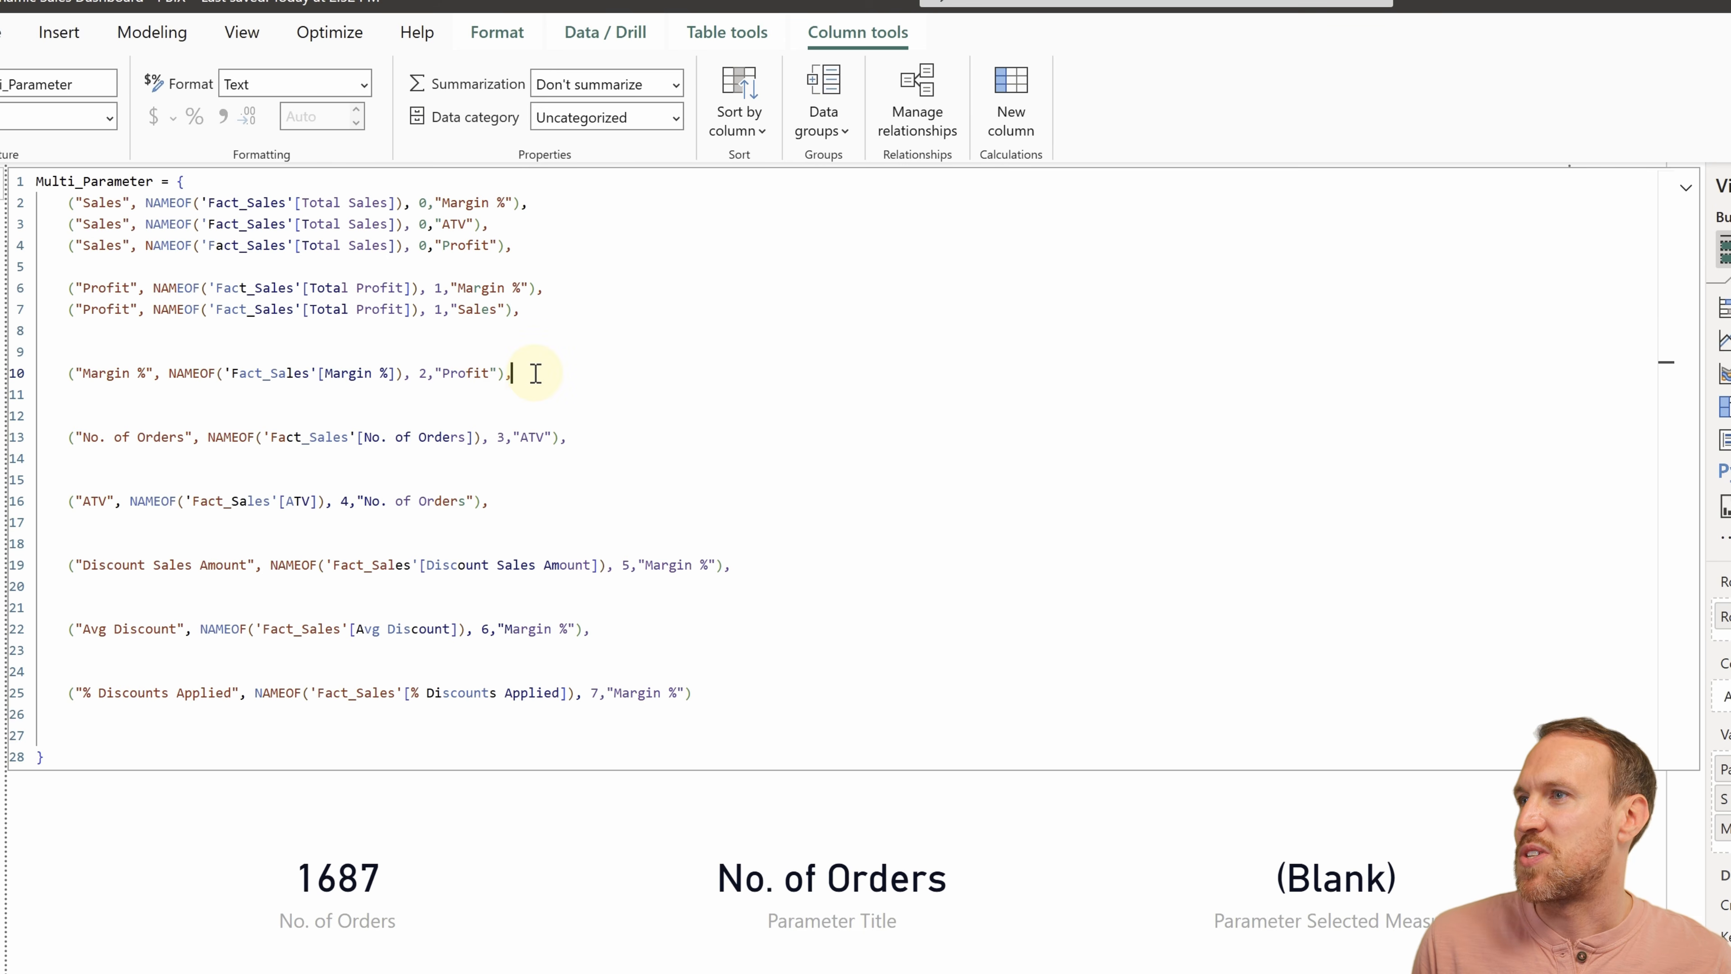
pyautogui.press('Return')
pyautogui.press('Home')
pyautogui.hotkey('ctrl', 'v')
pyautogui.doubleClick(461, 395)
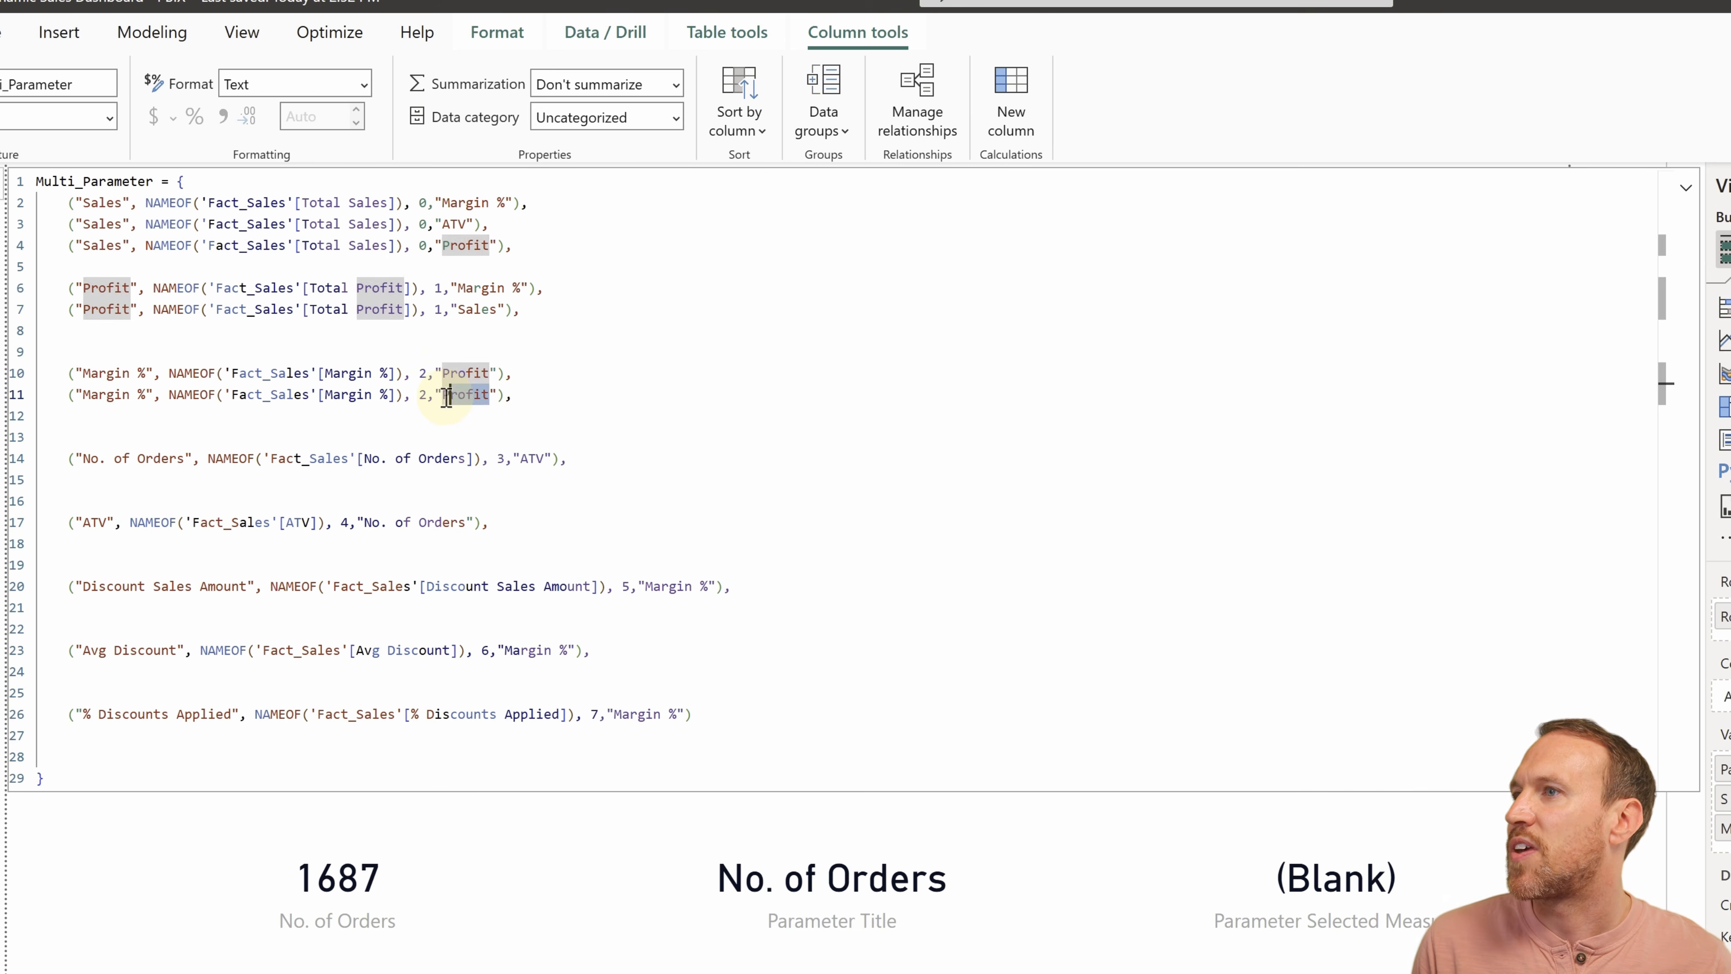
pyautogui.write('Sales')
# Duplicate the No. of Orders row with relationship value "Sales" and commit the Multi_Parameter formula.
pyautogui.moveTo(616, 461); pyautogui.dragTo(33, 459)
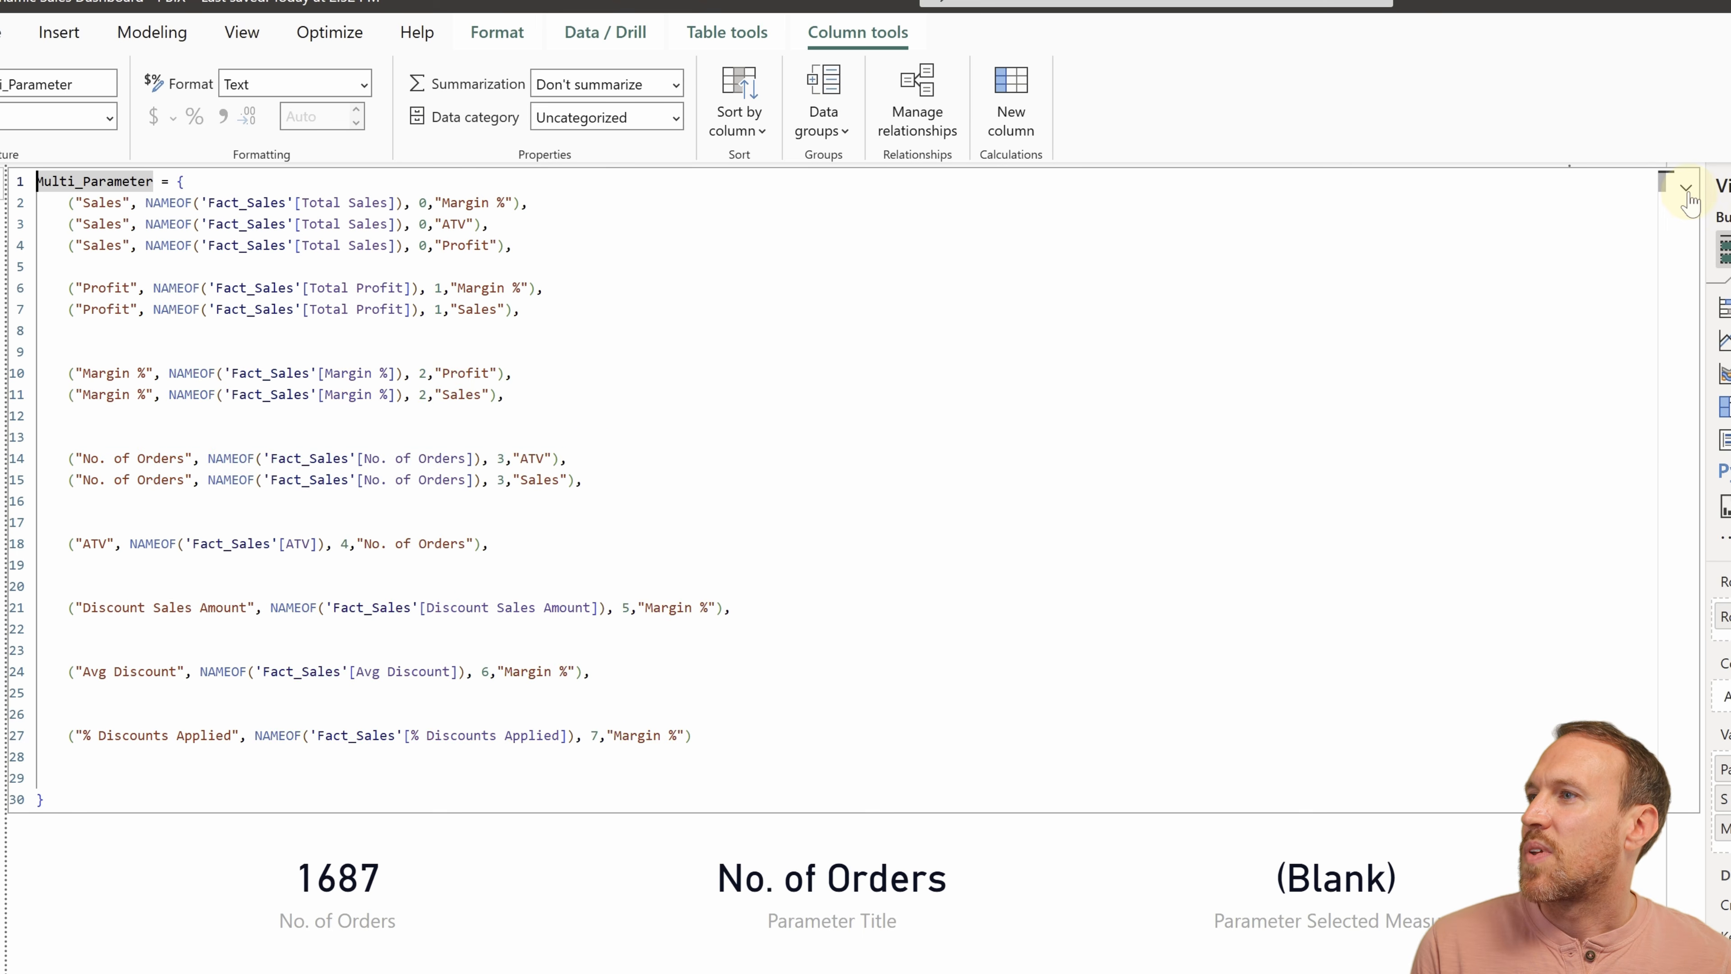
pyautogui.click(1687, 193)
pyautogui.click(1687, 193)
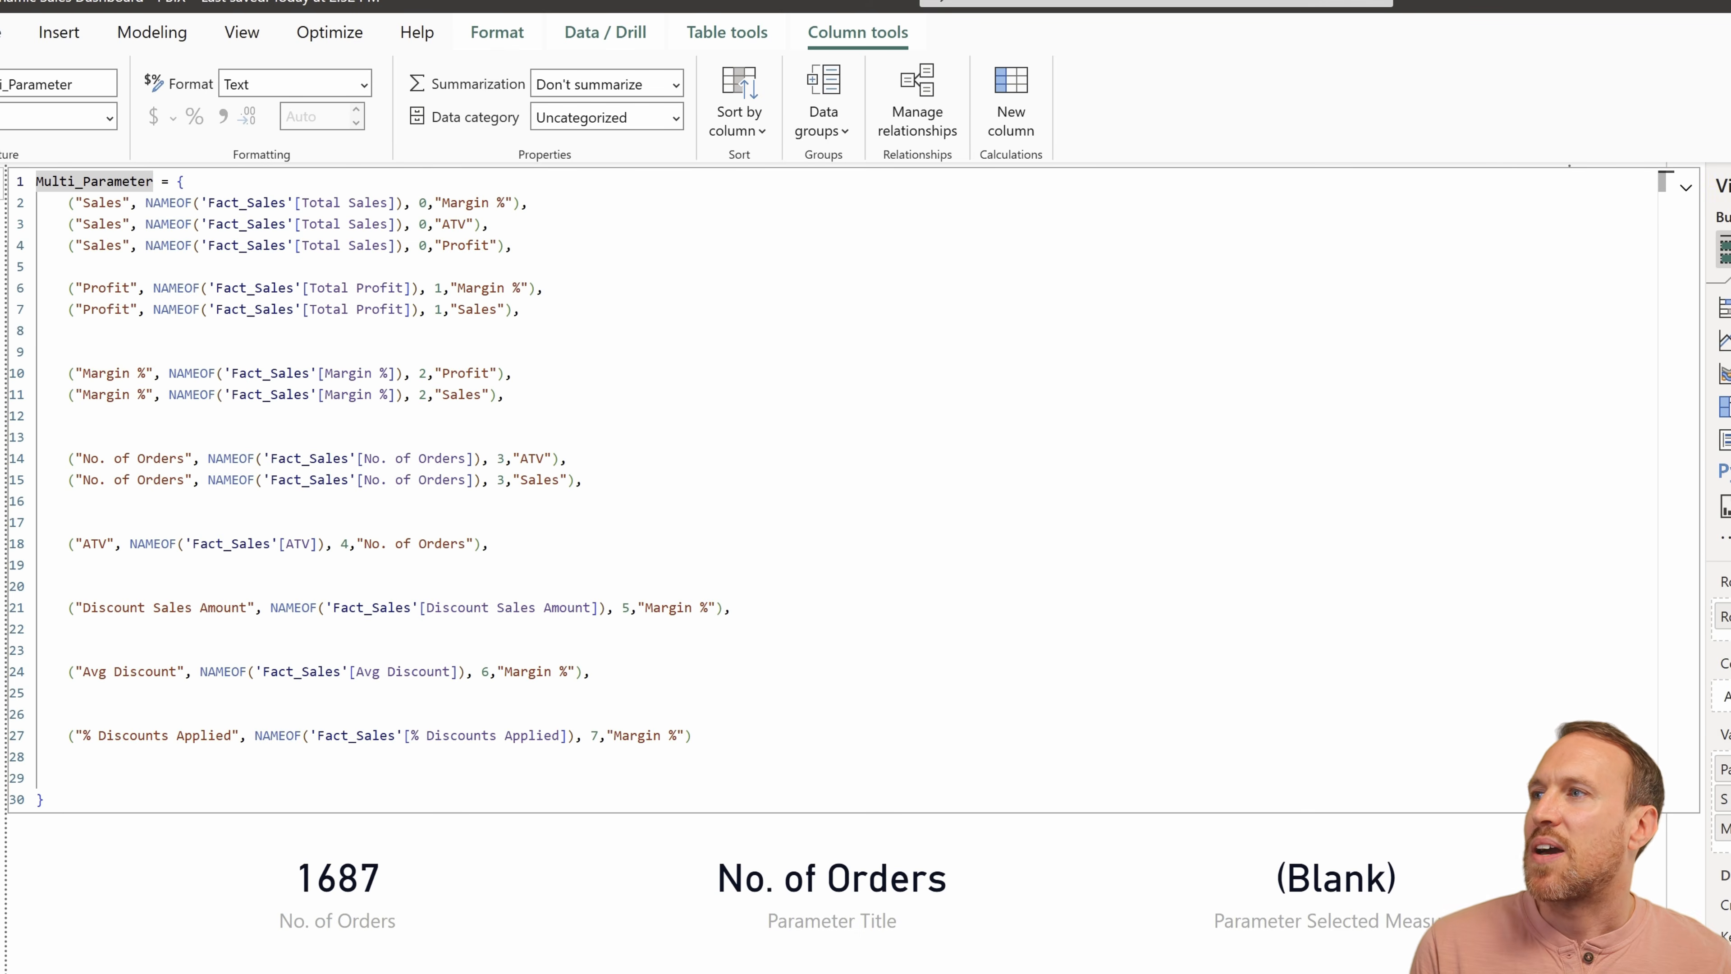
pyautogui.click(1730, 755)
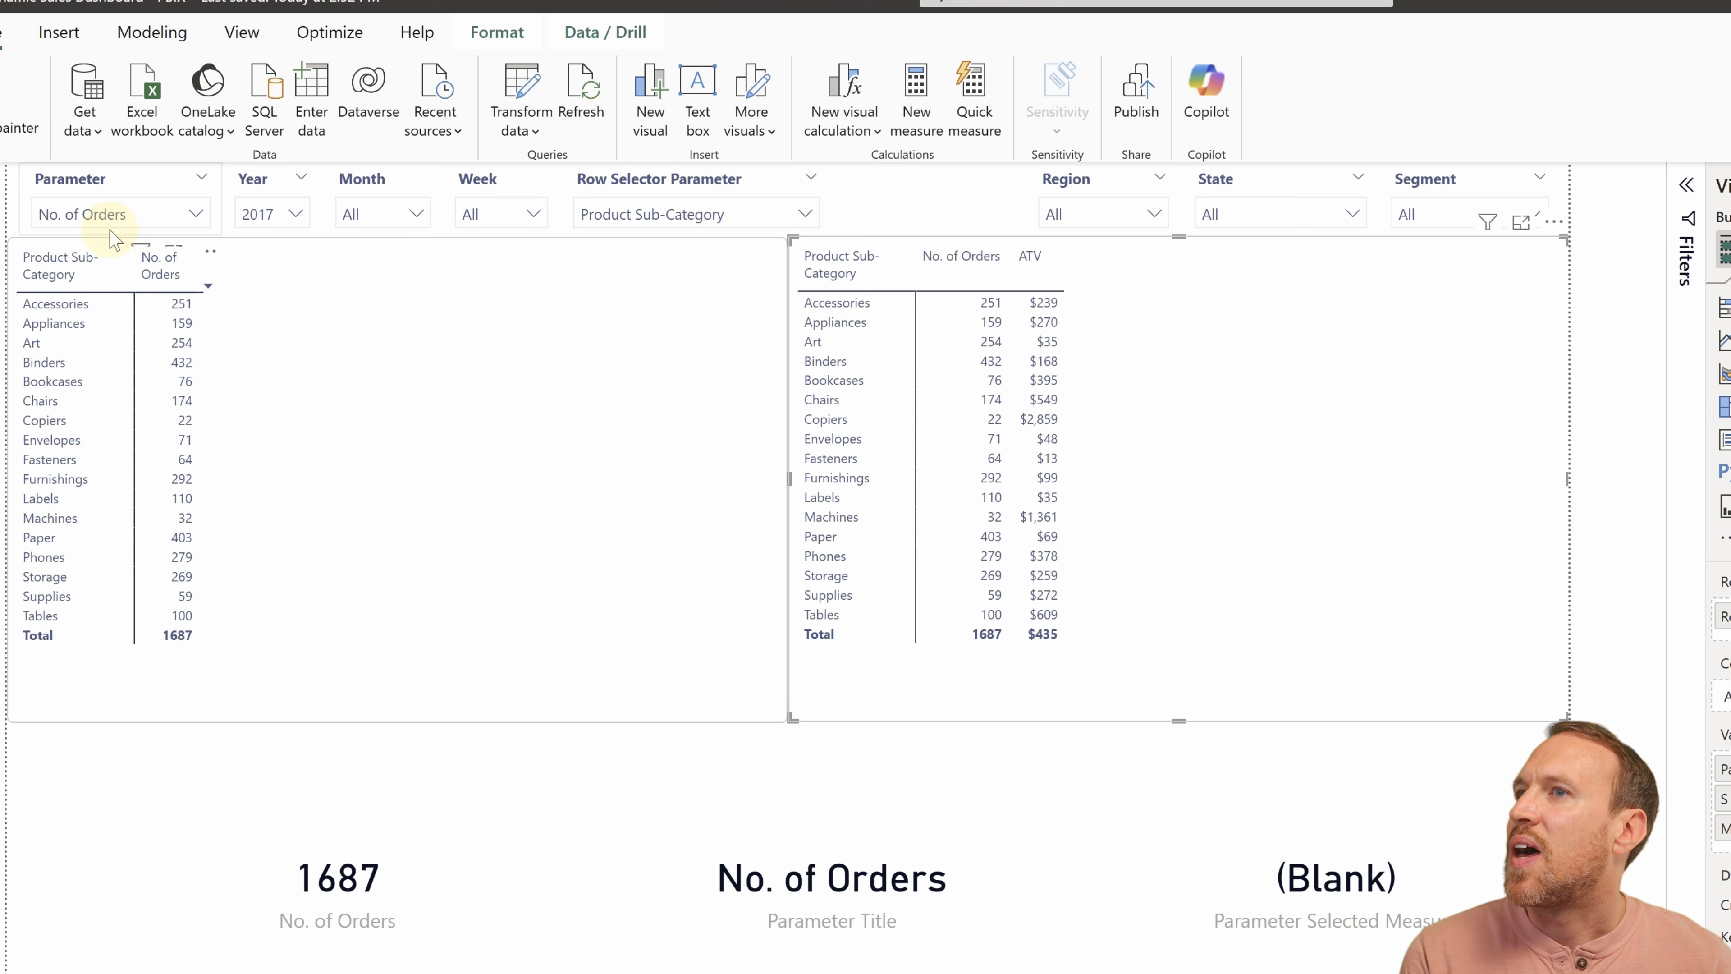
# Set the Parameter slicer to Sales and narrow the second matrix's last column, No. of Orders.
pyautogui.click(116, 222)
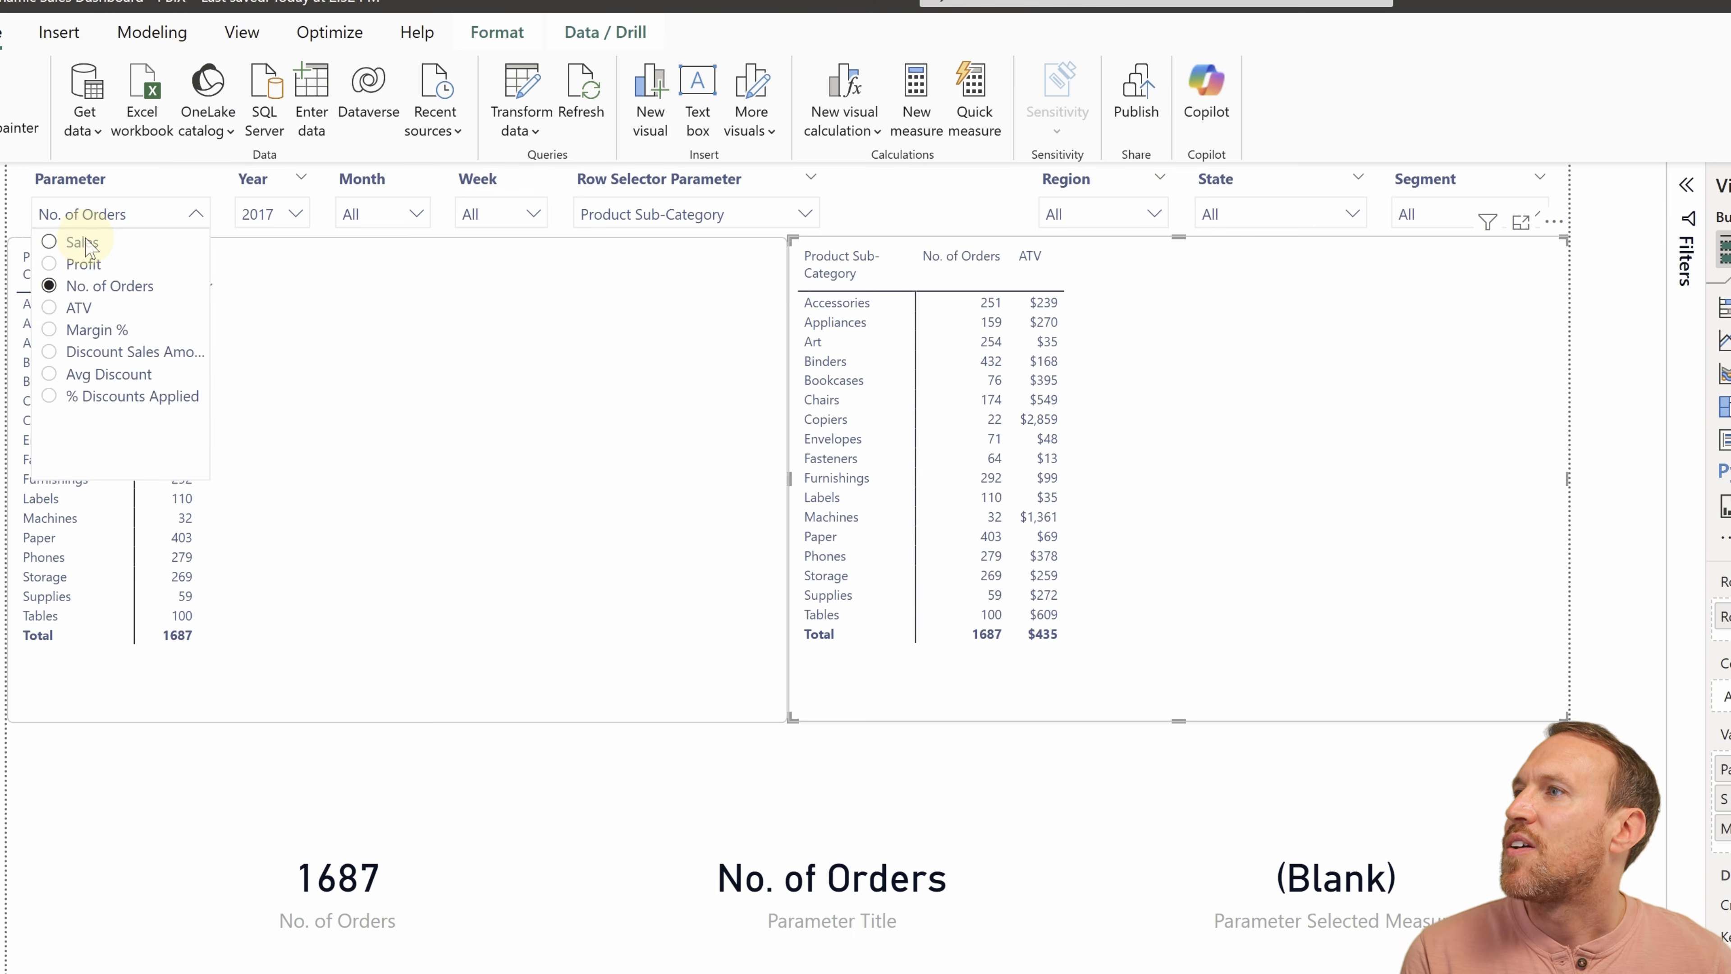
pyautogui.click(48, 238)
pyautogui.moveTo(1212, 269); pyautogui.dragTo(1194, 271)
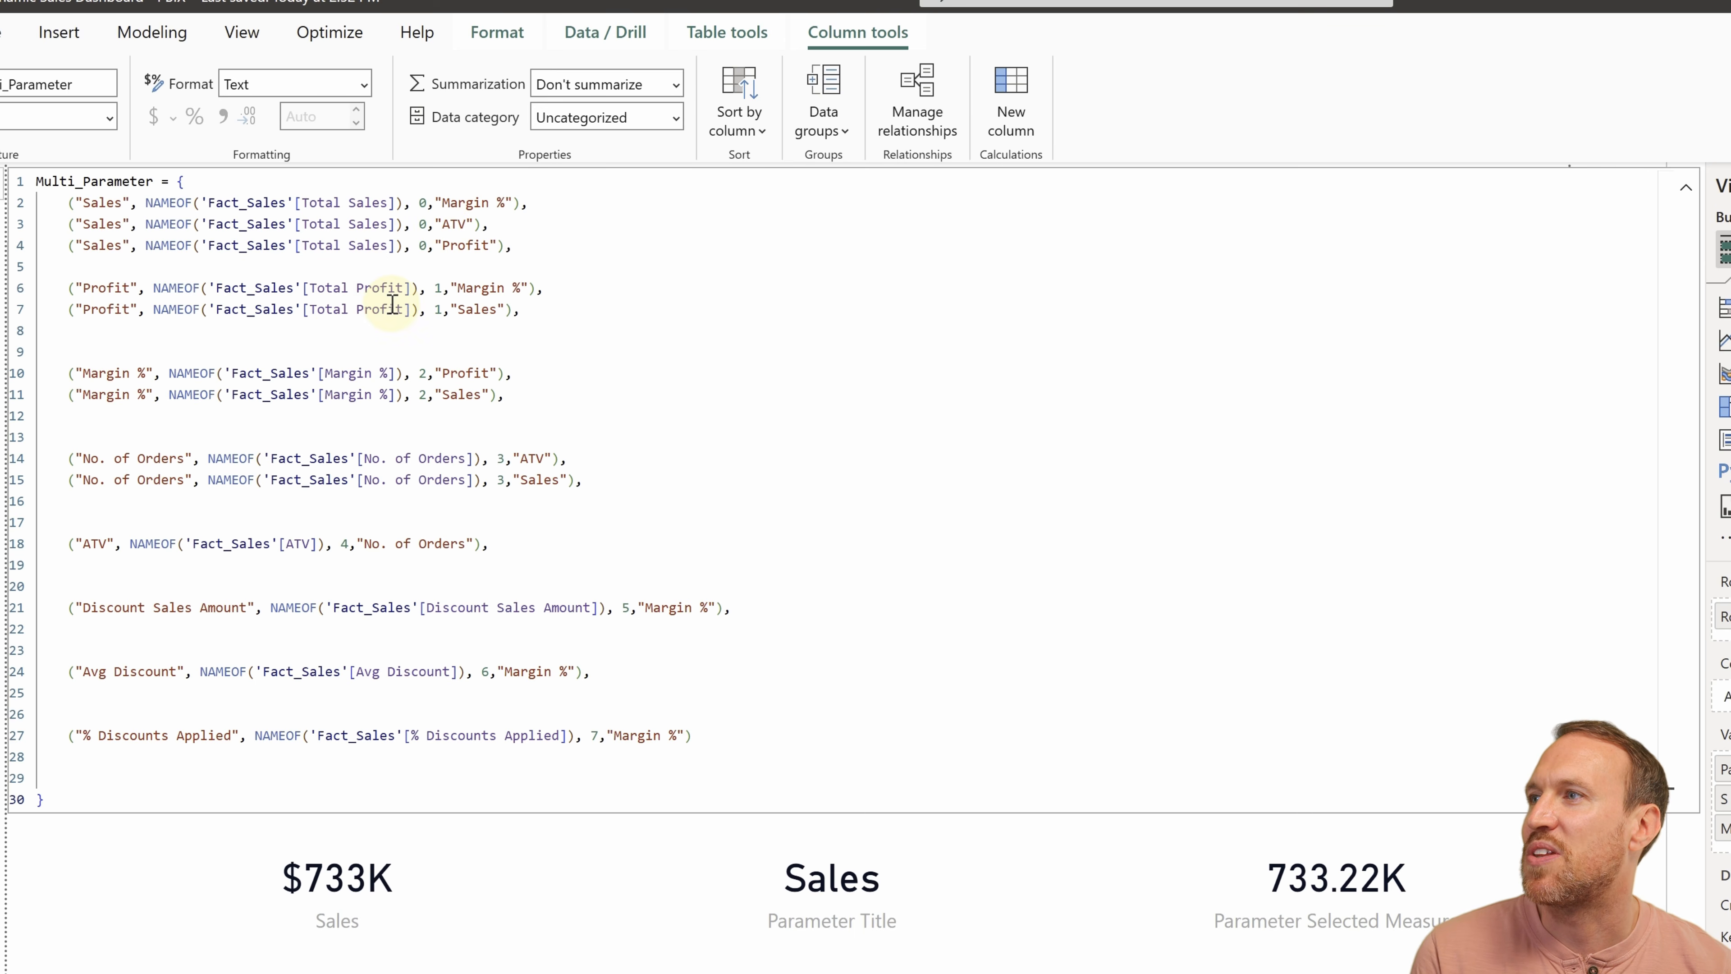
# Change the sort order in the Multi_Parameter formula to 2 for both Profit rows and 1 for both Margin % rows.
pyautogui.doubleClick(439, 286)
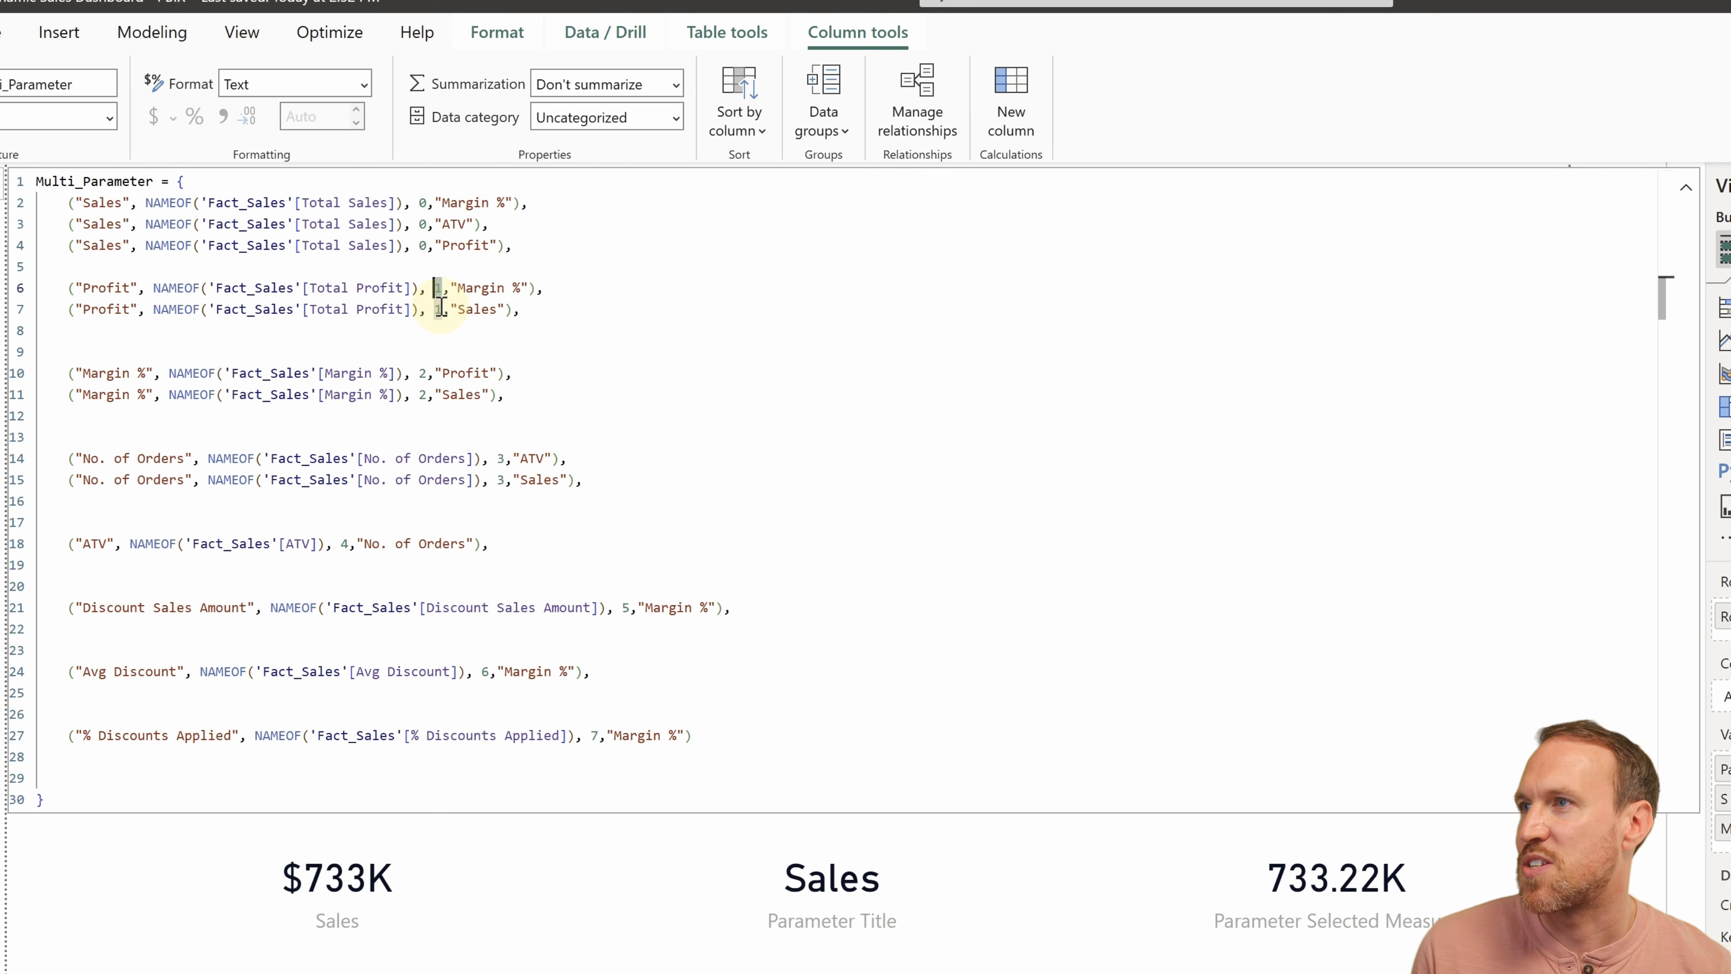
pyautogui.hotkey('ctrl', 'd')
pyautogui.write('2')
pyautogui.doubleClick(423, 372)
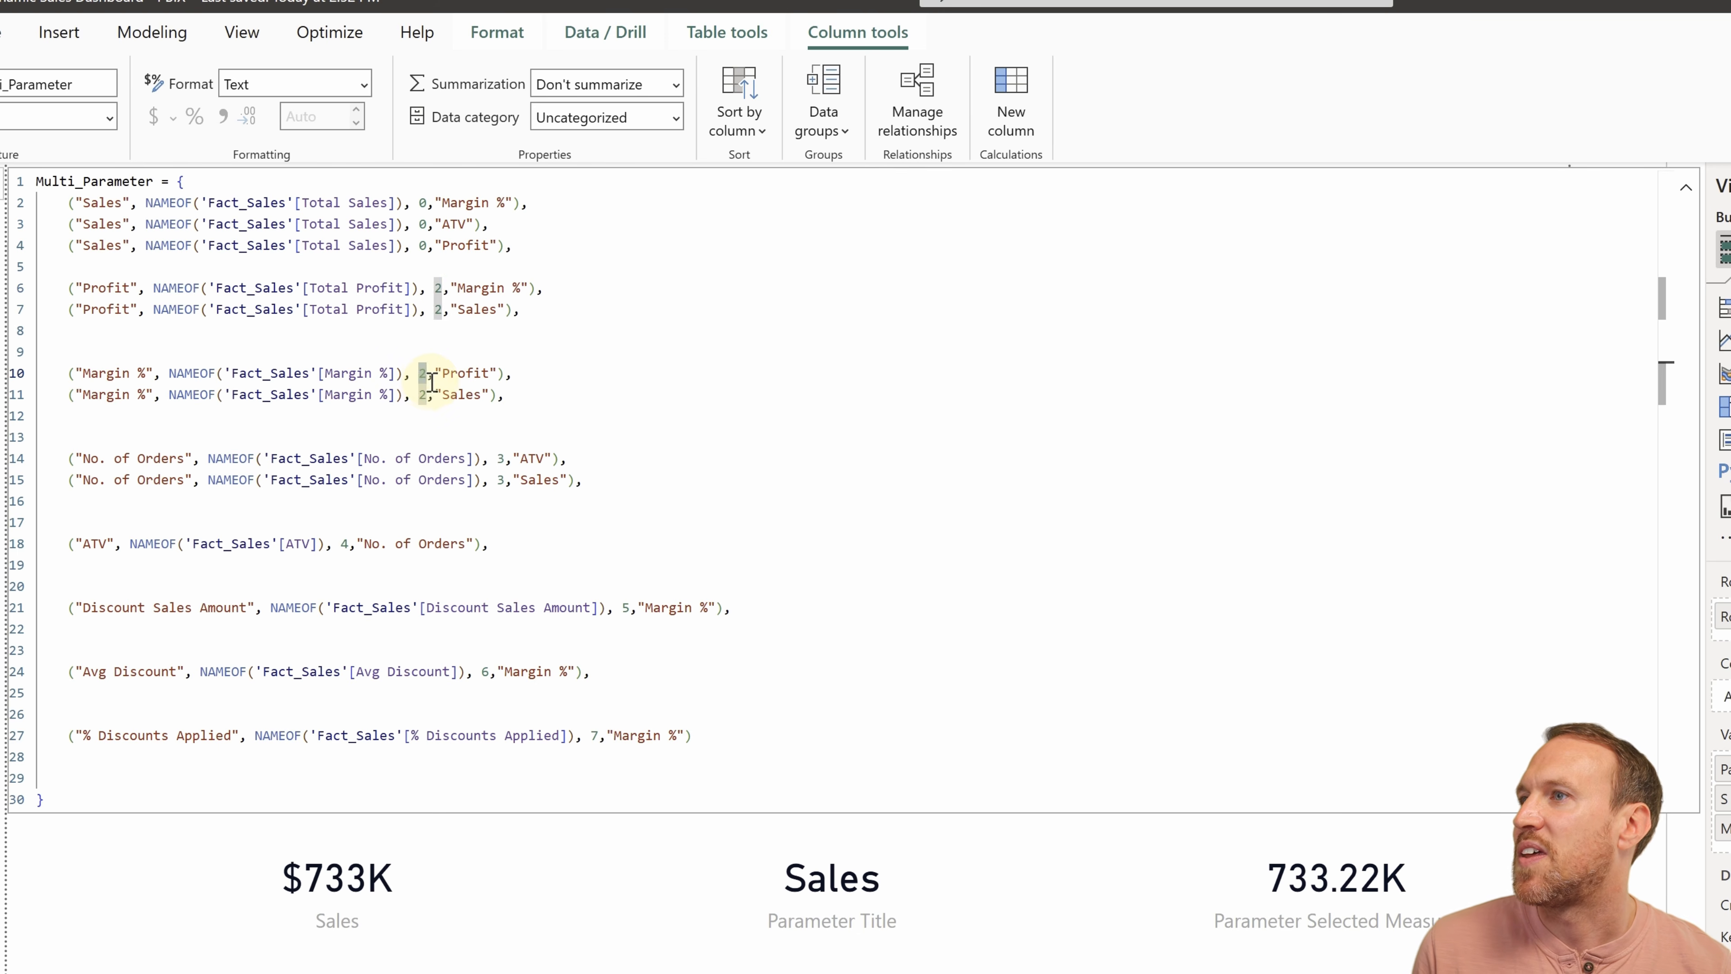
pyautogui.write('3')
pyautogui.doubleClick(423, 394)
pyautogui.write('3')
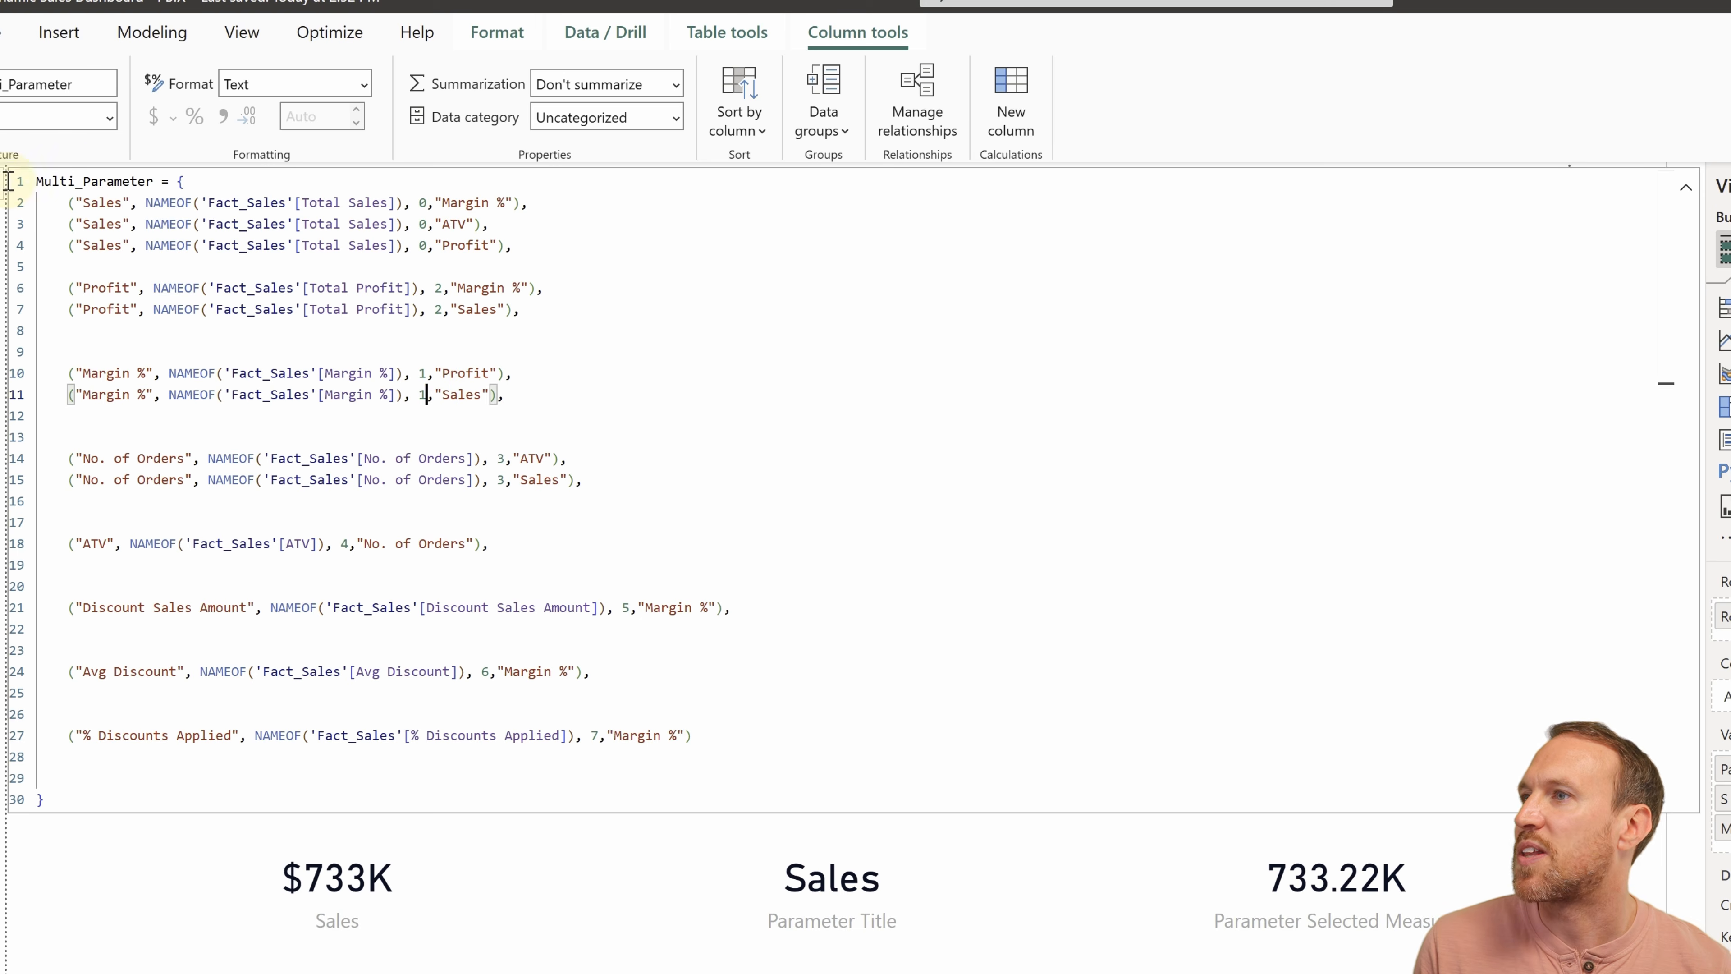
pyautogui.click(2, 183)
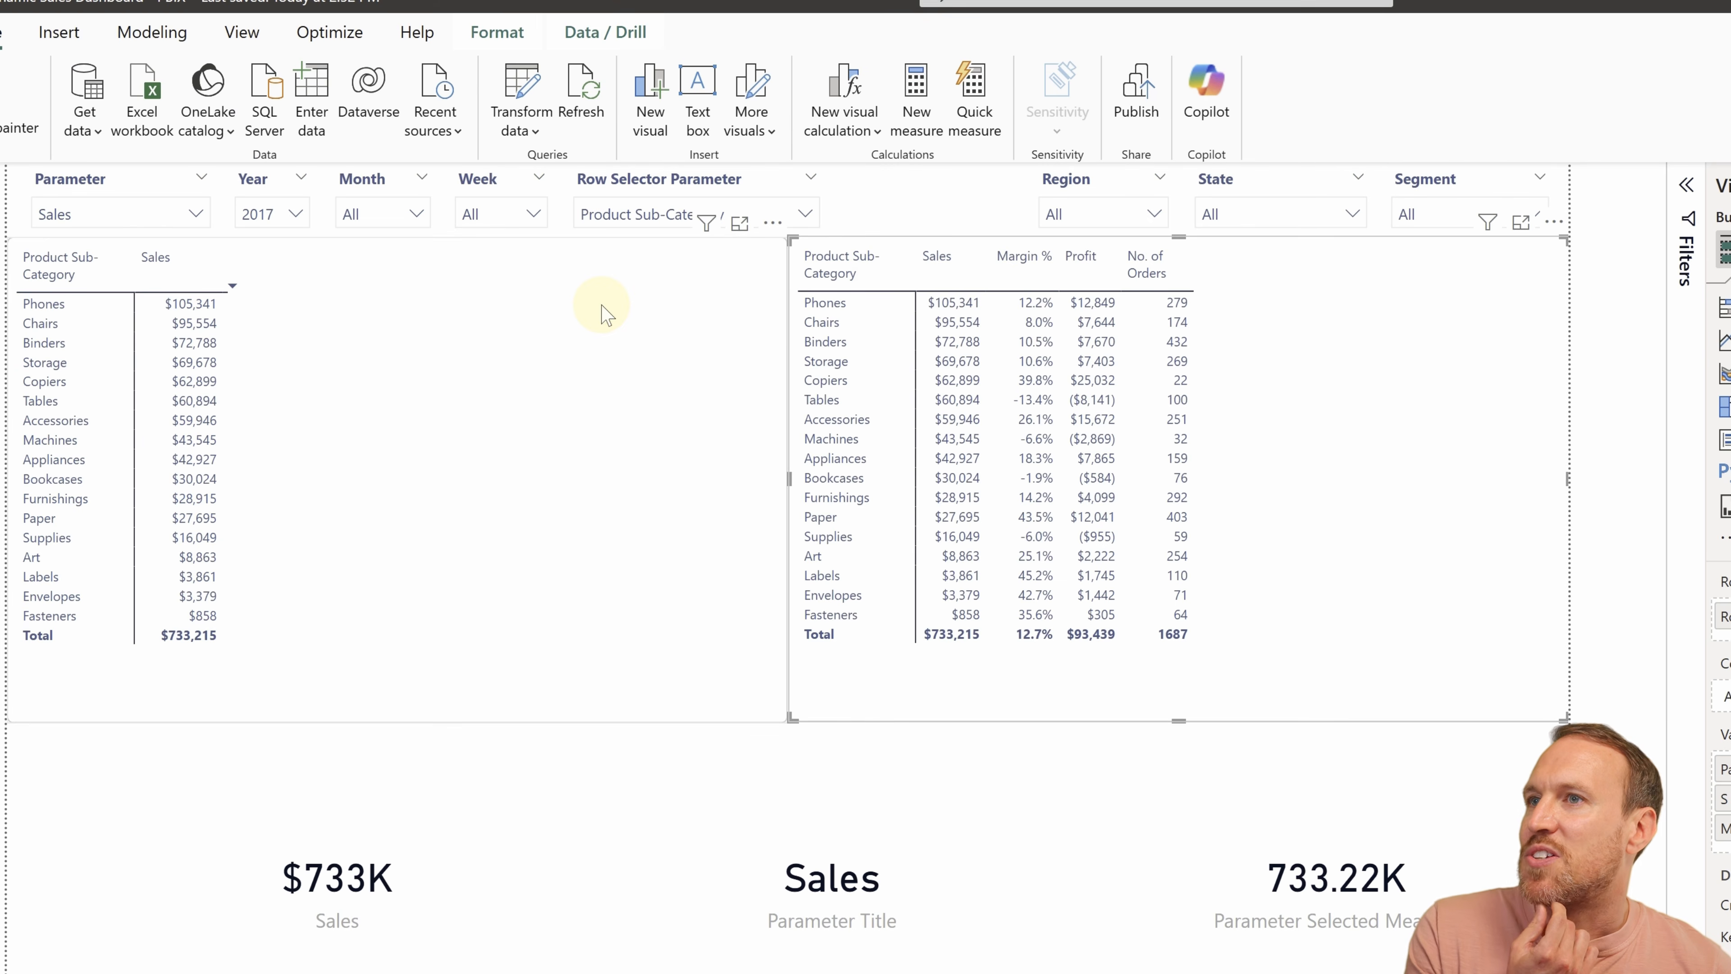
# Switch the Parameter slicer to Avg Discount and Margin % in turn to compare the related metrics in the second matrix.
pyautogui.click(128, 216)
pyautogui.click(128, 378)
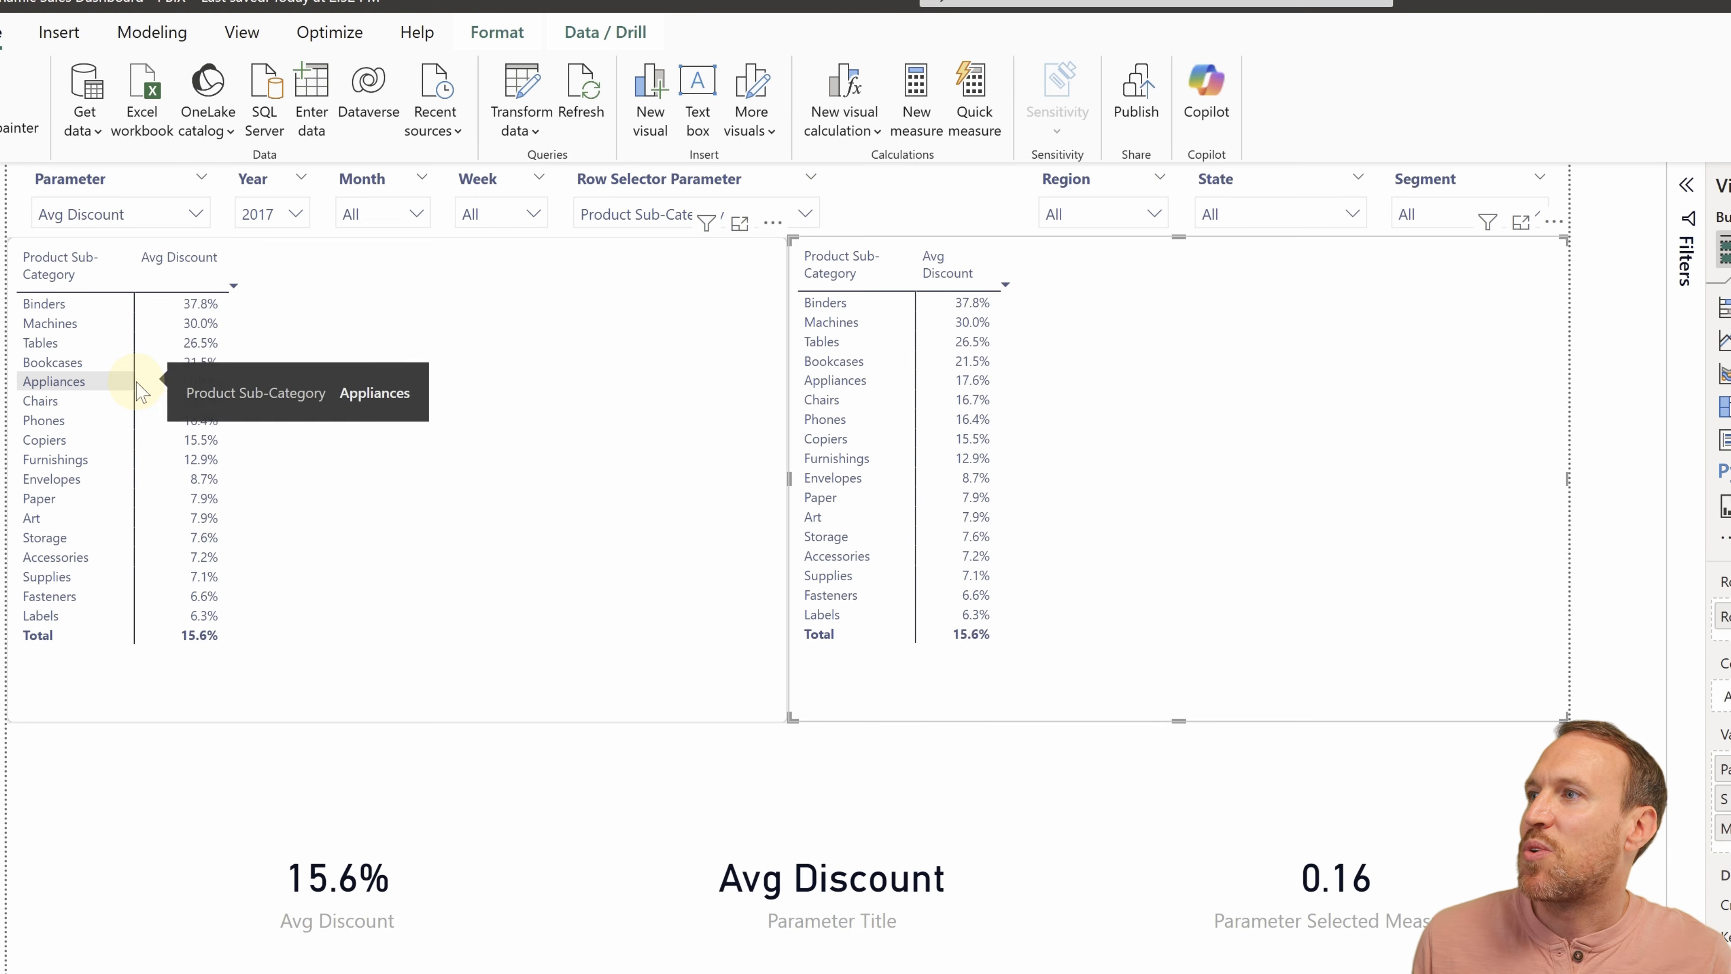
pyautogui.click(101, 217)
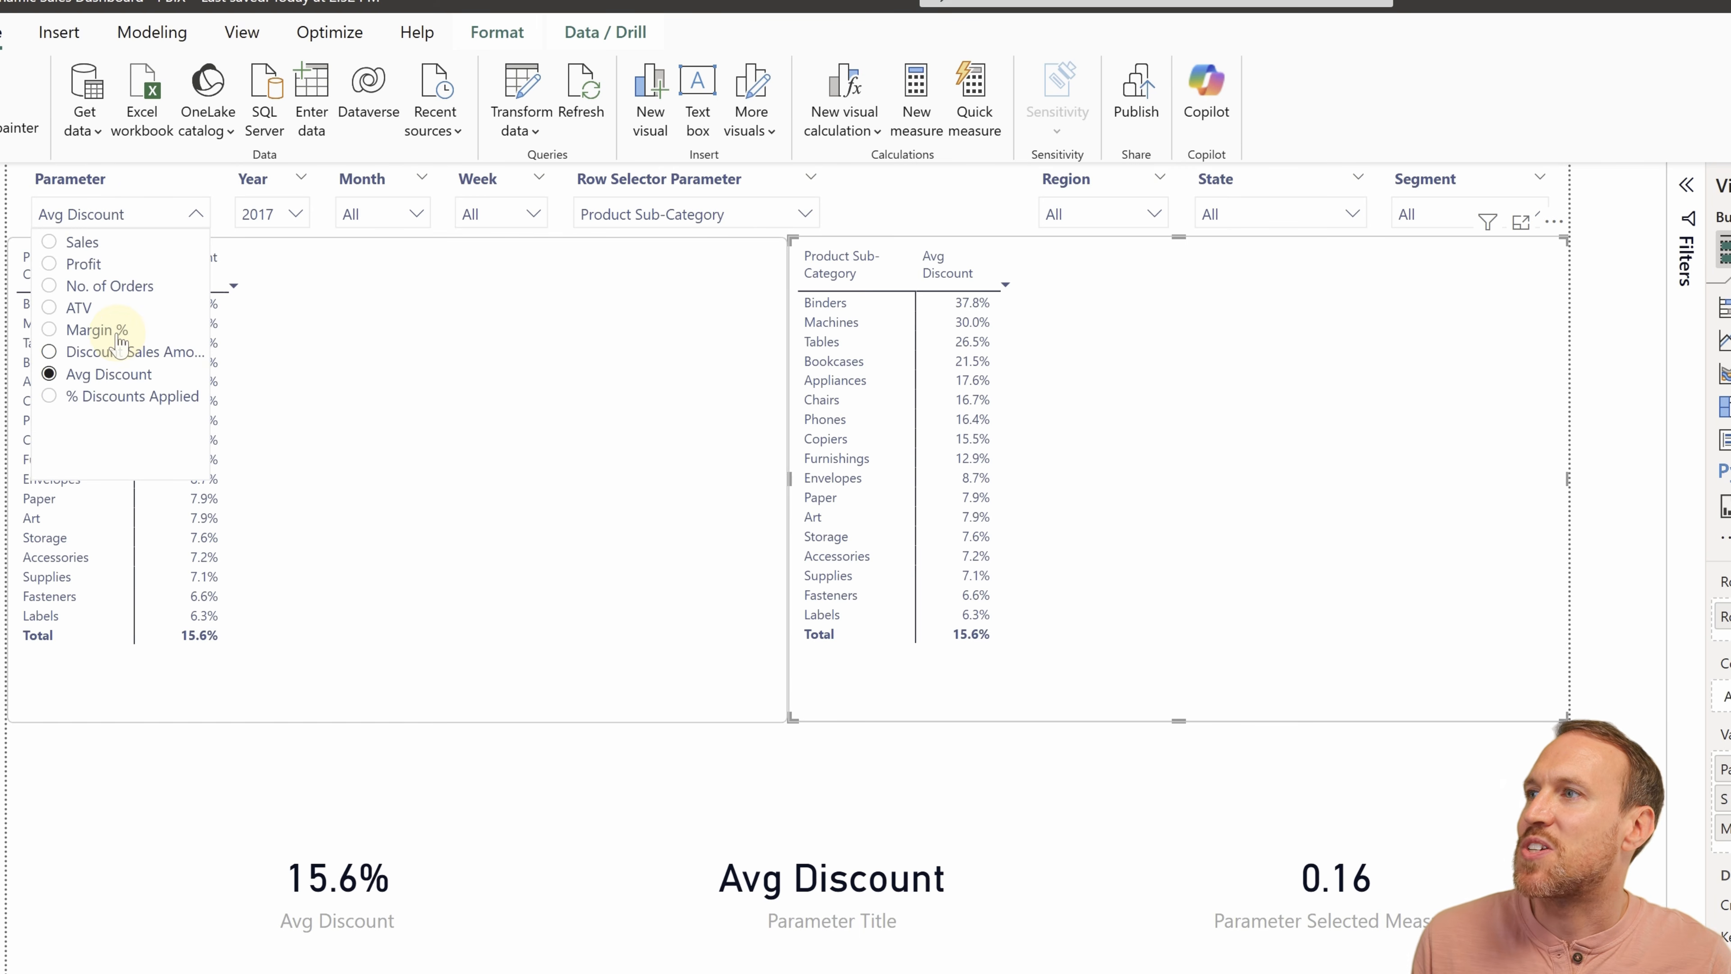
pyautogui.click(116, 332)
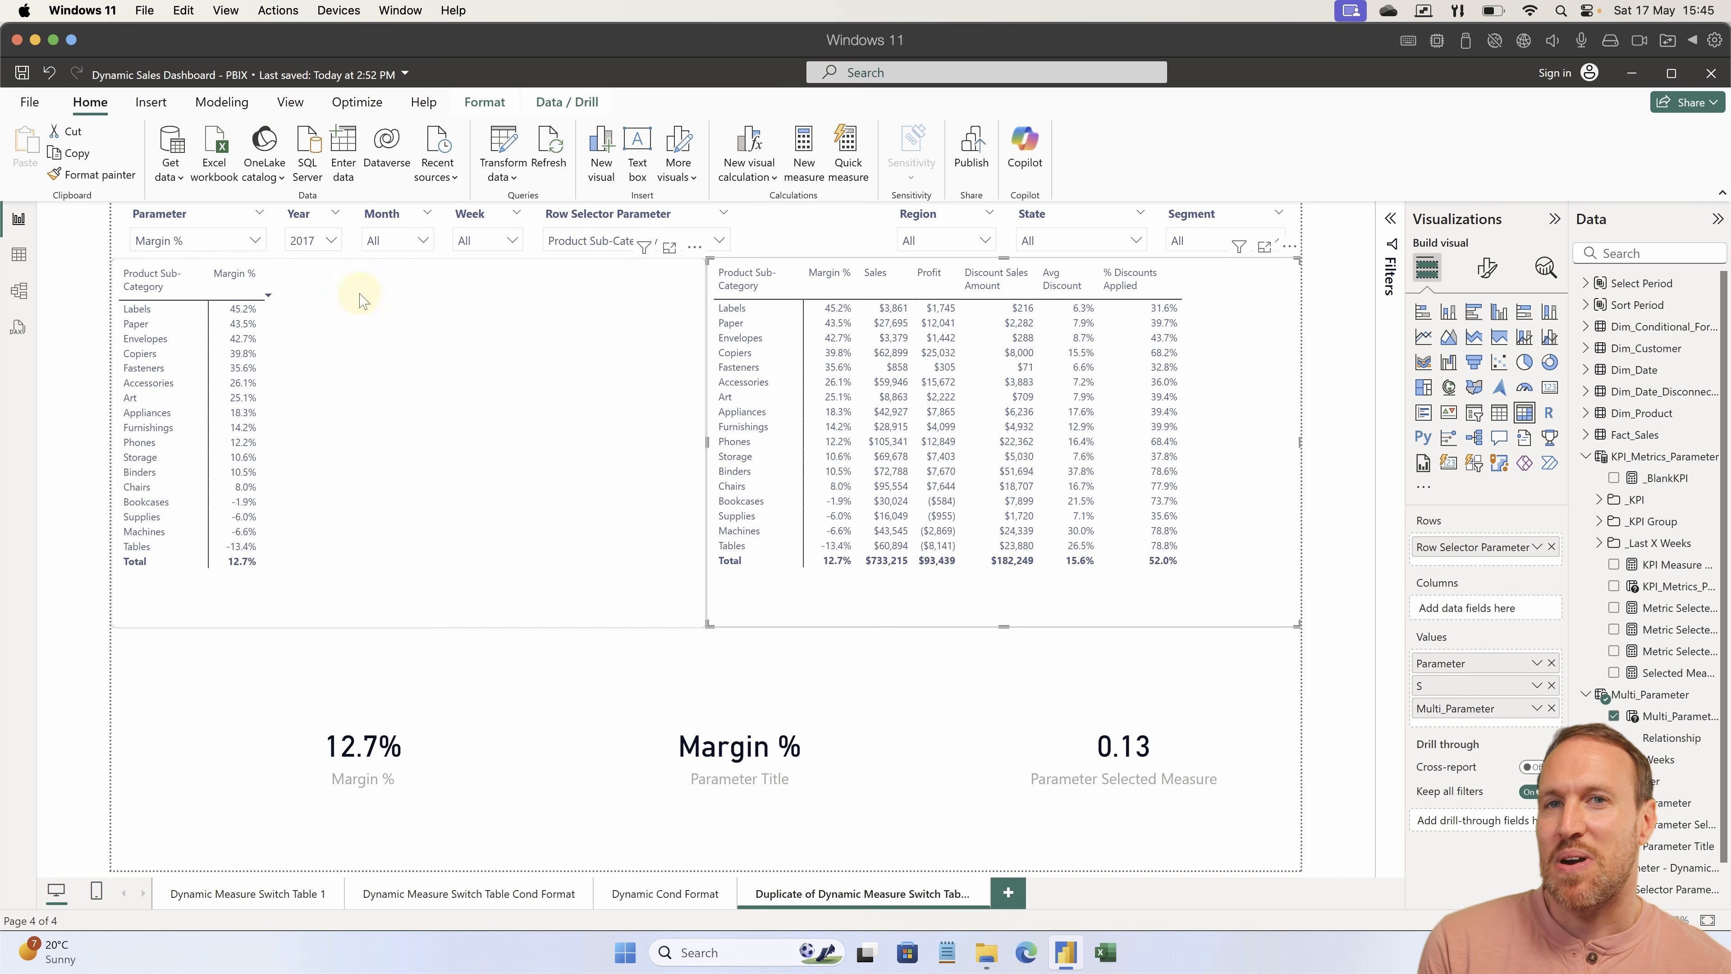
# Check the Year slicer's options, go to the Dynamic Measure Switch Table Cond Format page and select its Date Selected table.
pyautogui.click(326, 240)
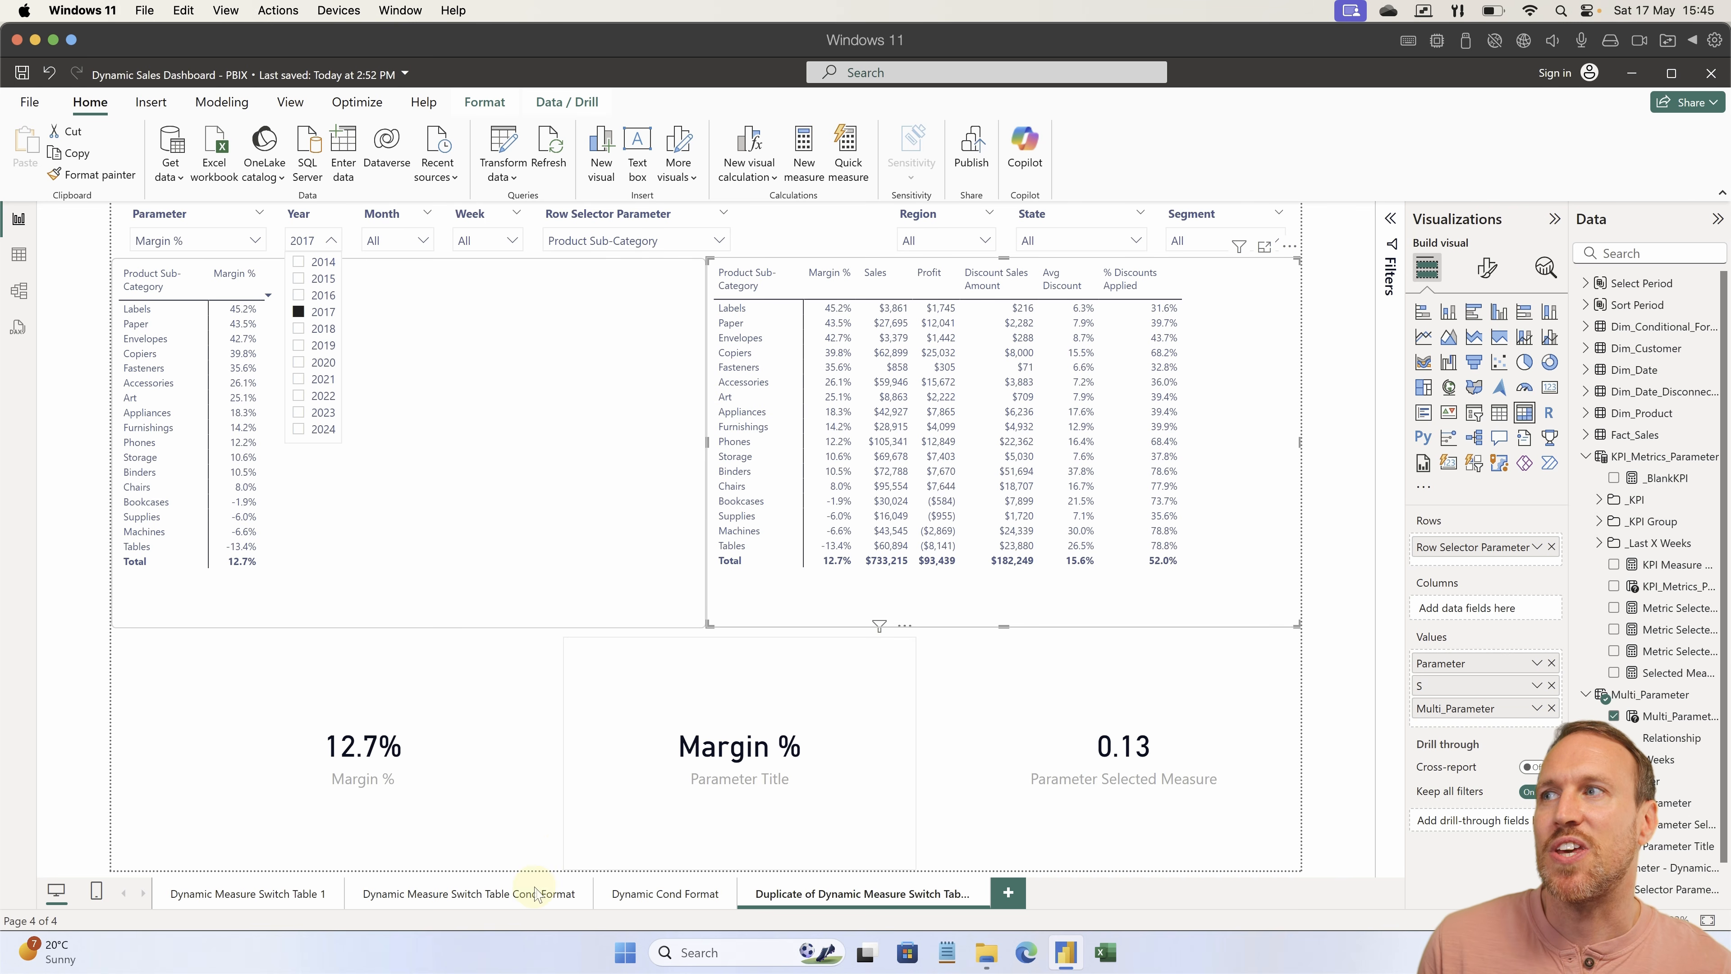
pyautogui.click(520, 893)
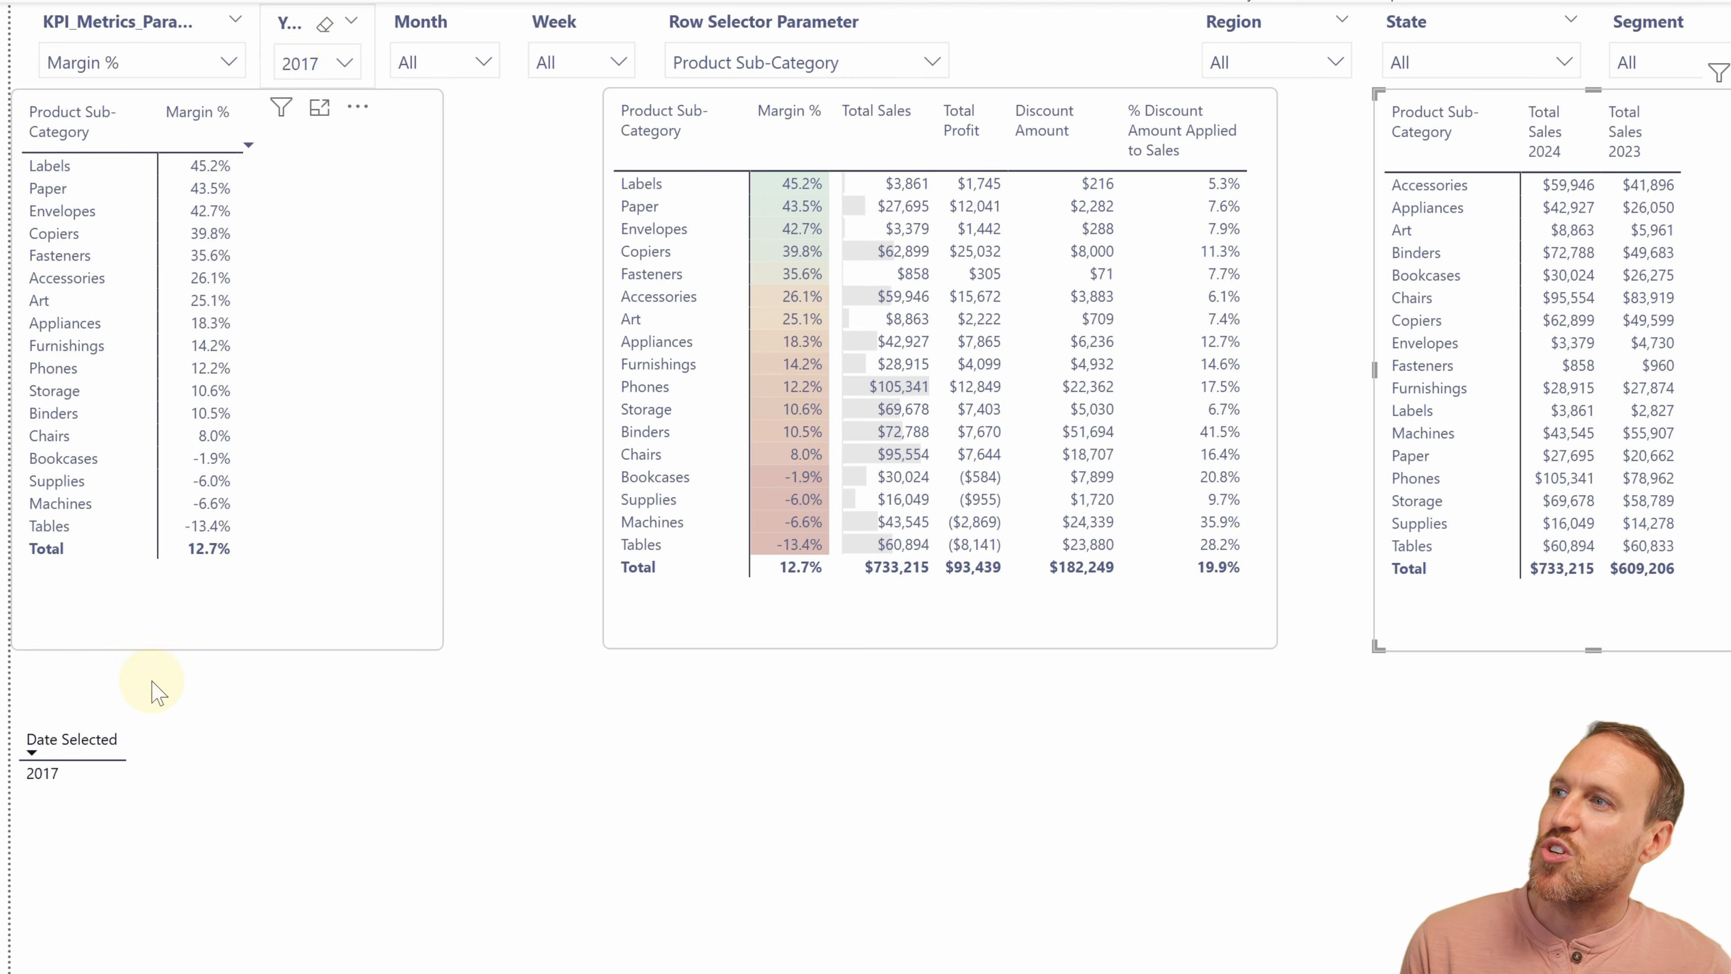
pyautogui.click(18, 799)
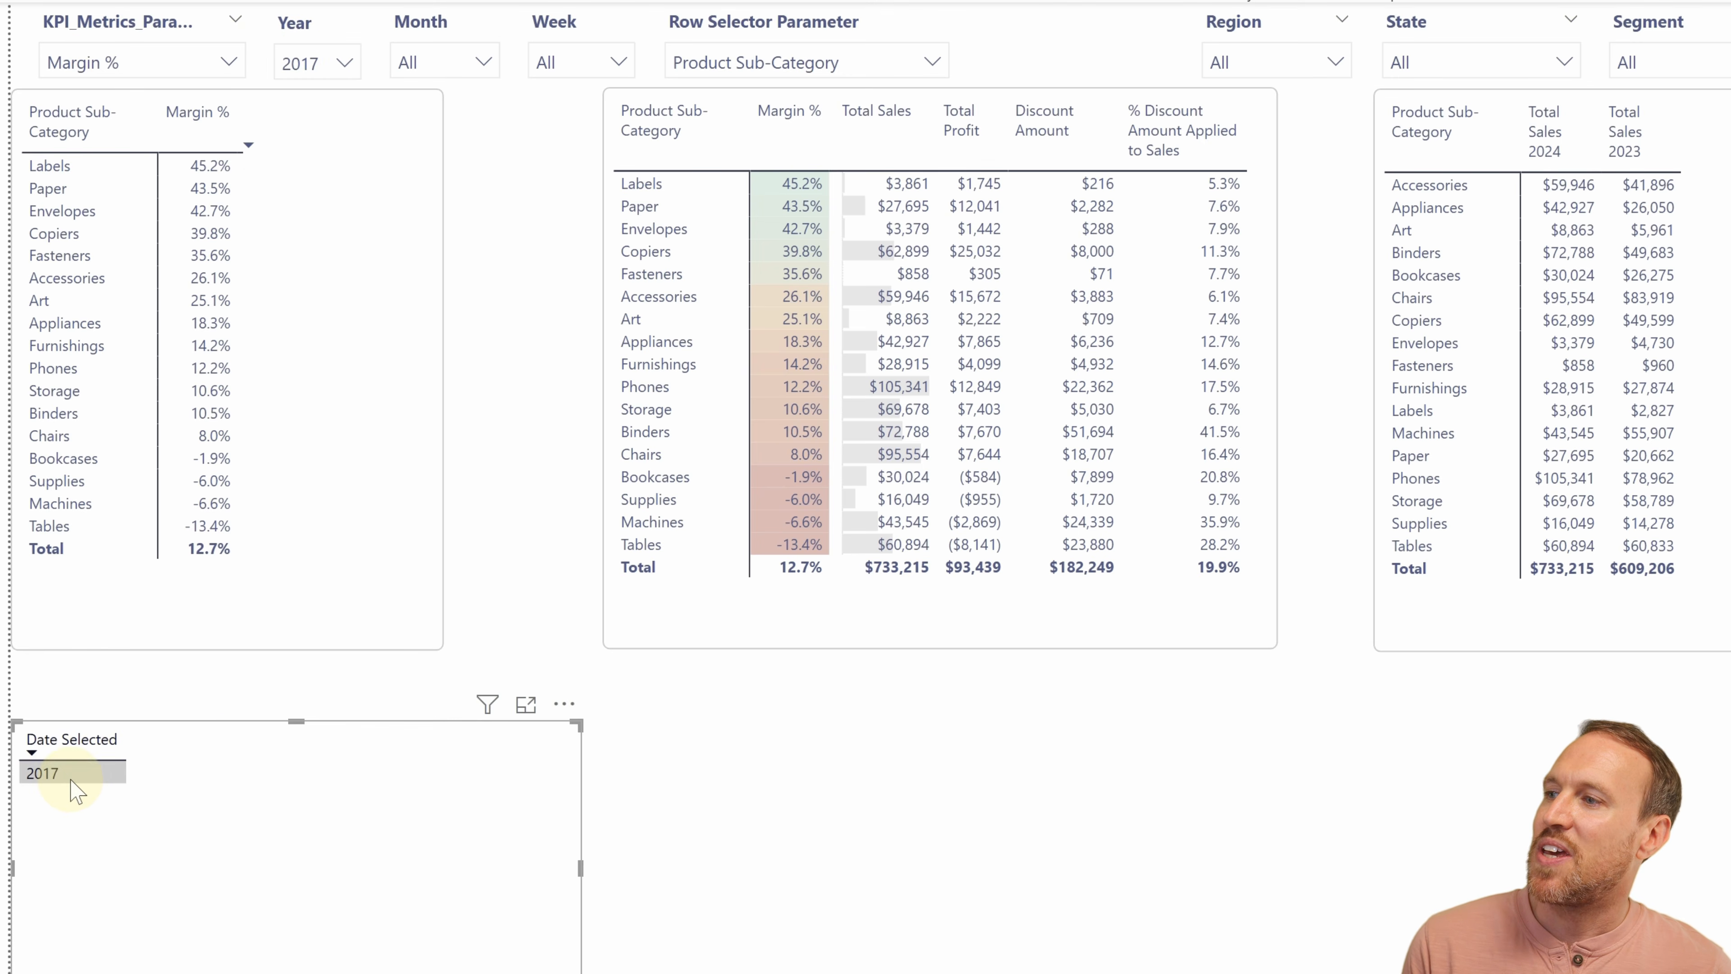
# Set the Year slicer to 2016 and check the year shown in the Date Selected table.
pyautogui.click(315, 62)
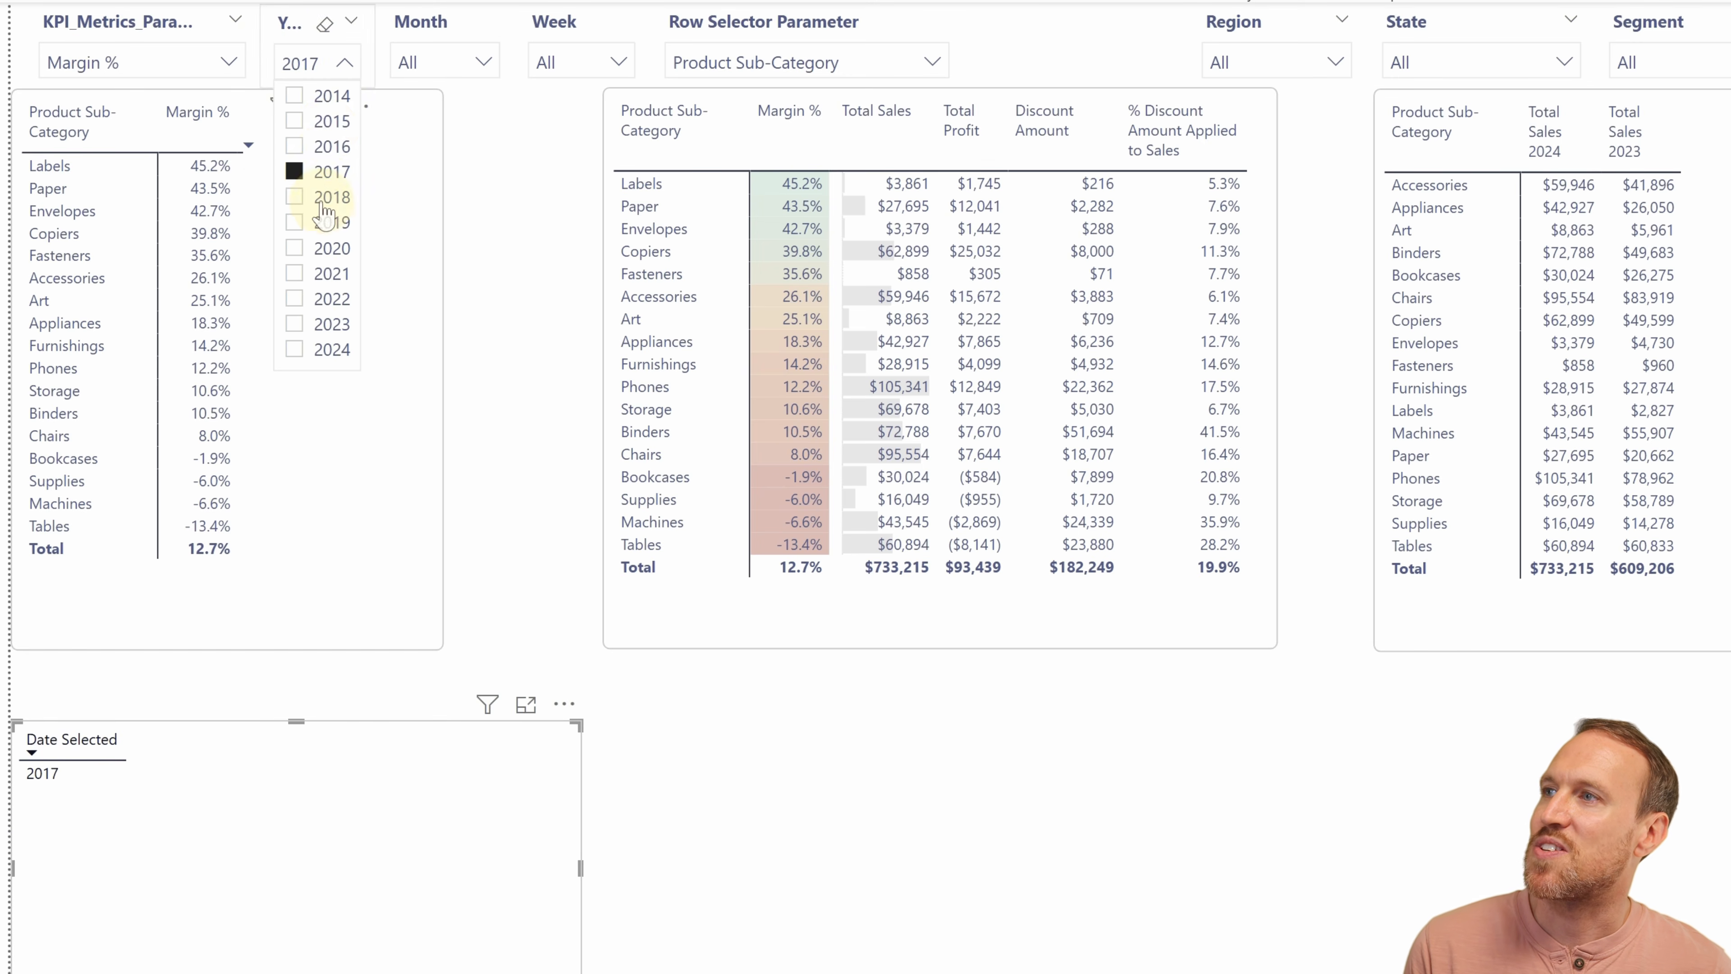
pyautogui.click(327, 146)
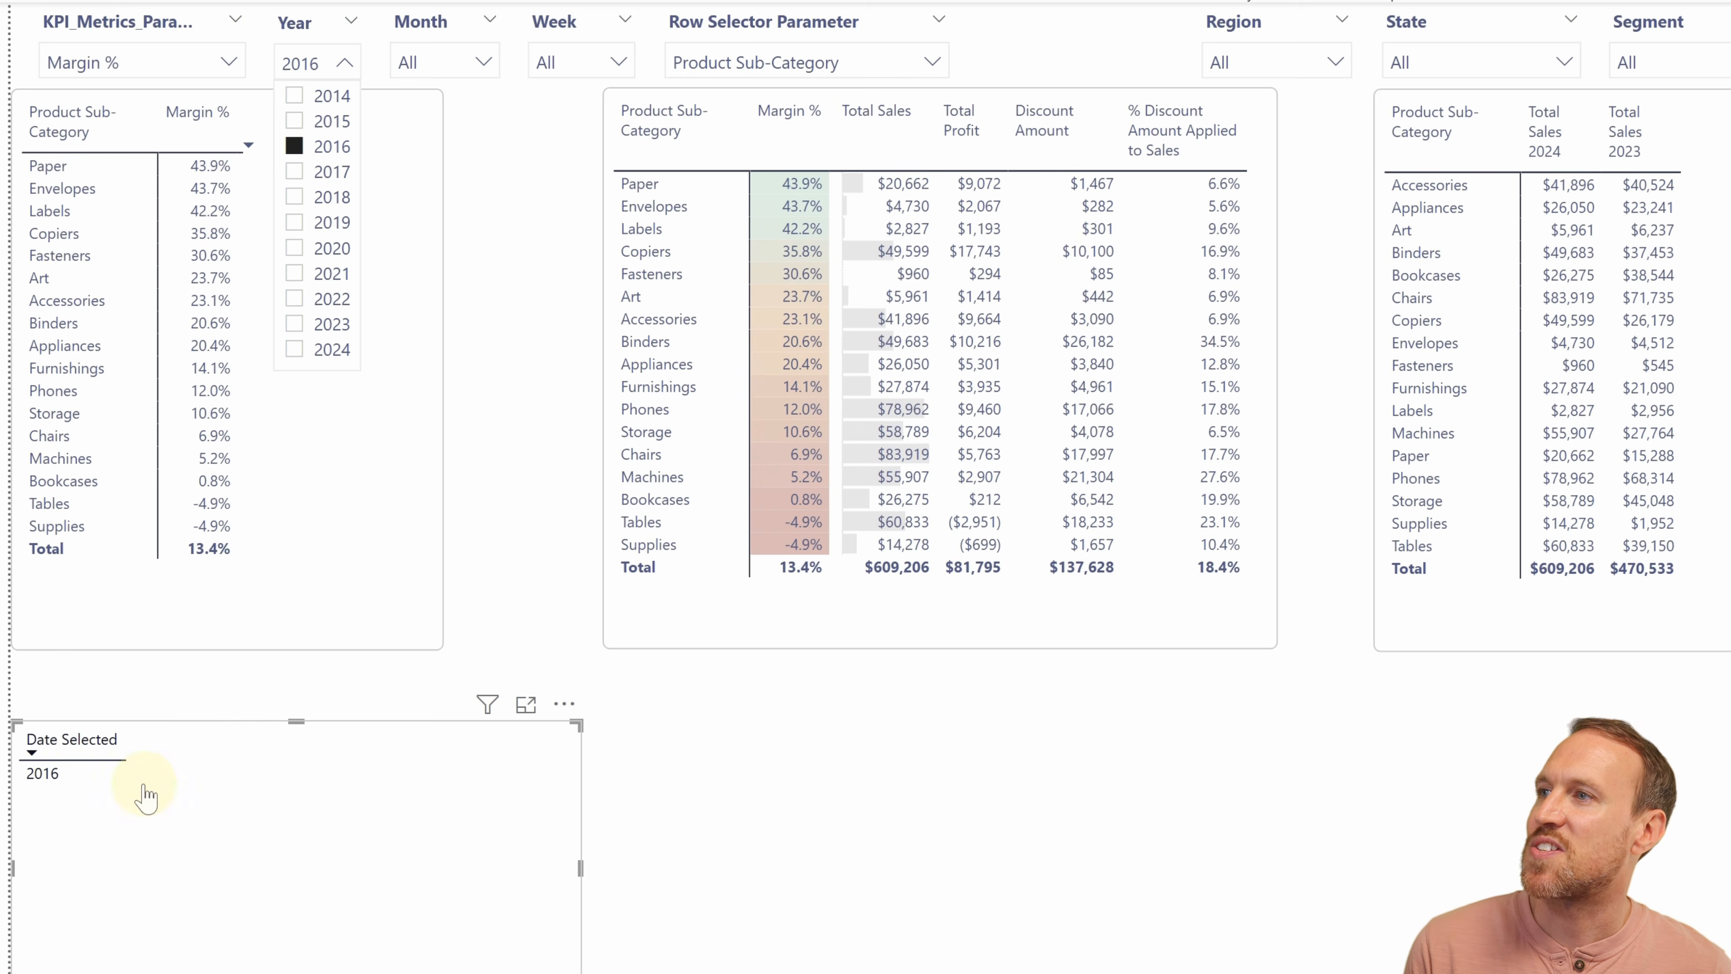
pyautogui.click(318, 777)
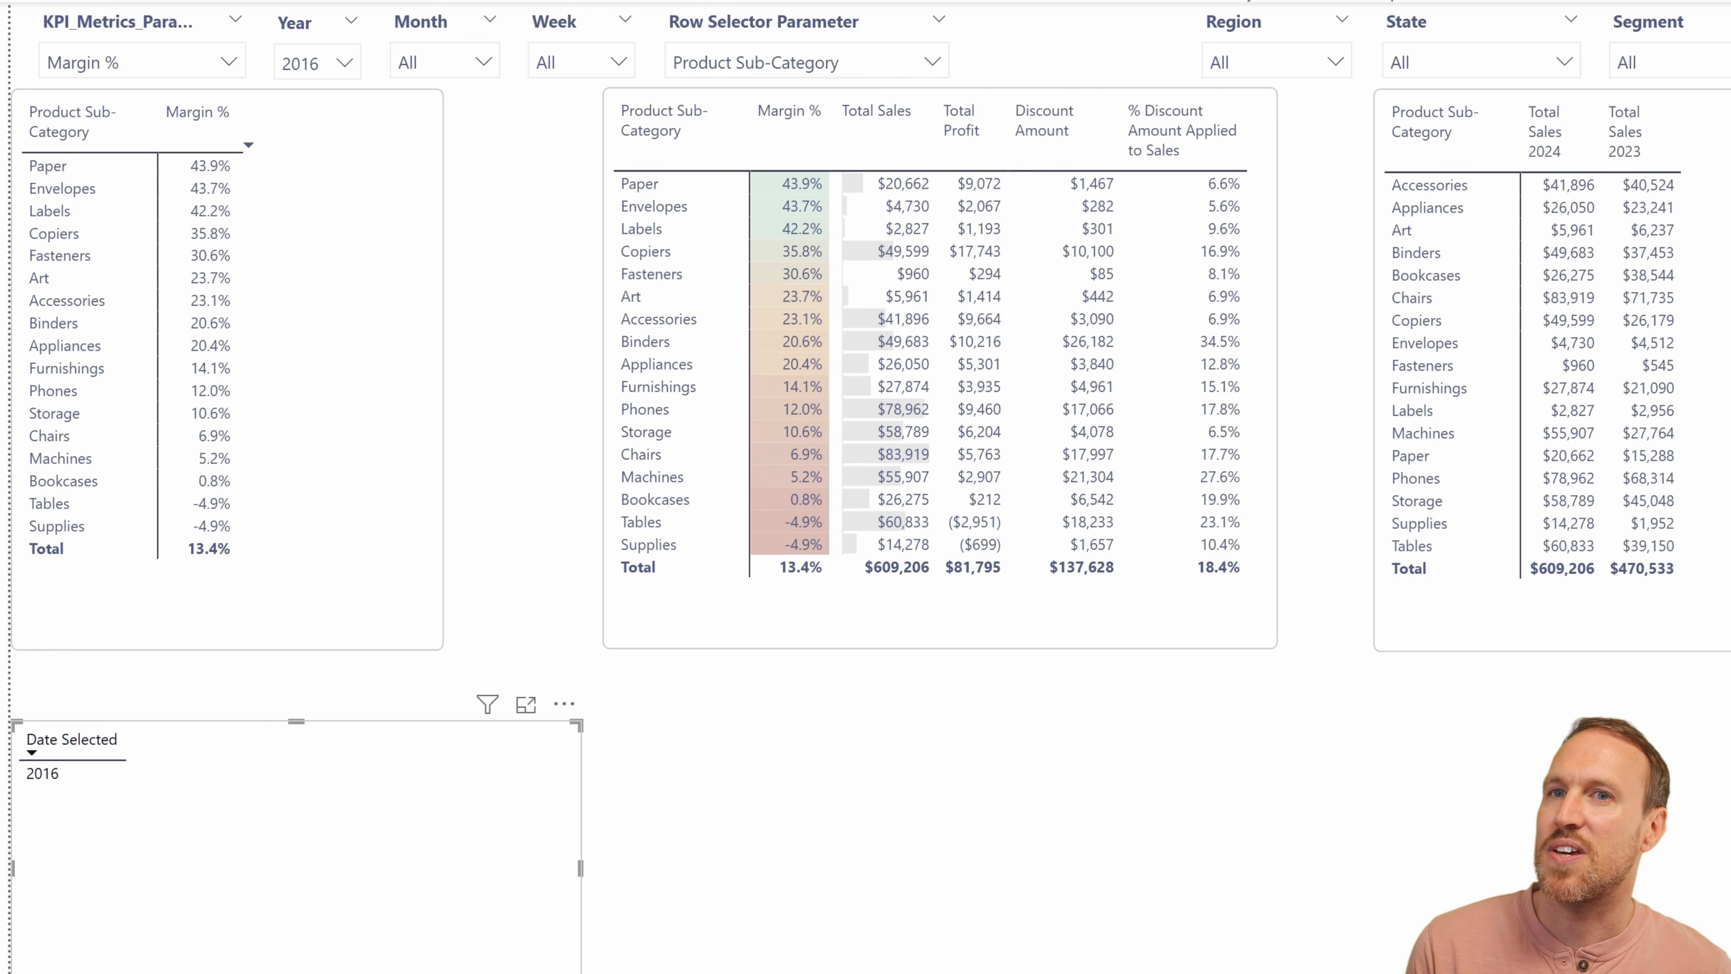
# Try the format string "yyyy MMM" in the Date Selected measure's formula.
pyautogui.click(1728, 238)
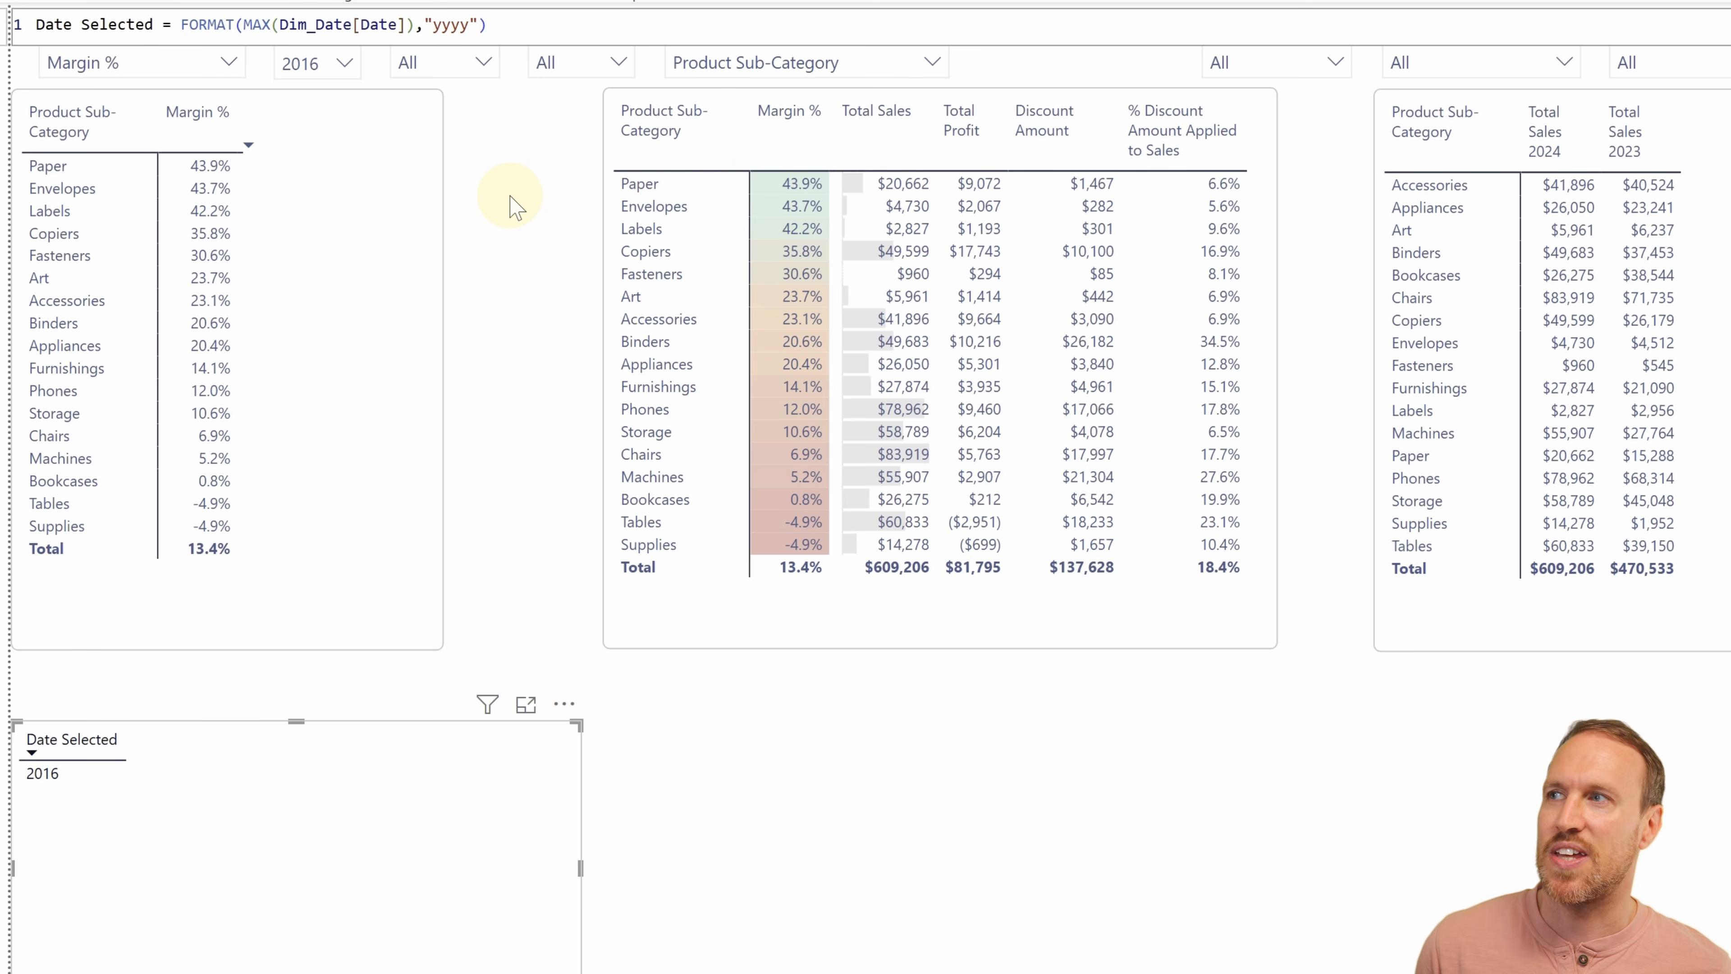
pyautogui.click(471, 25)
pyautogui.write('MMM')
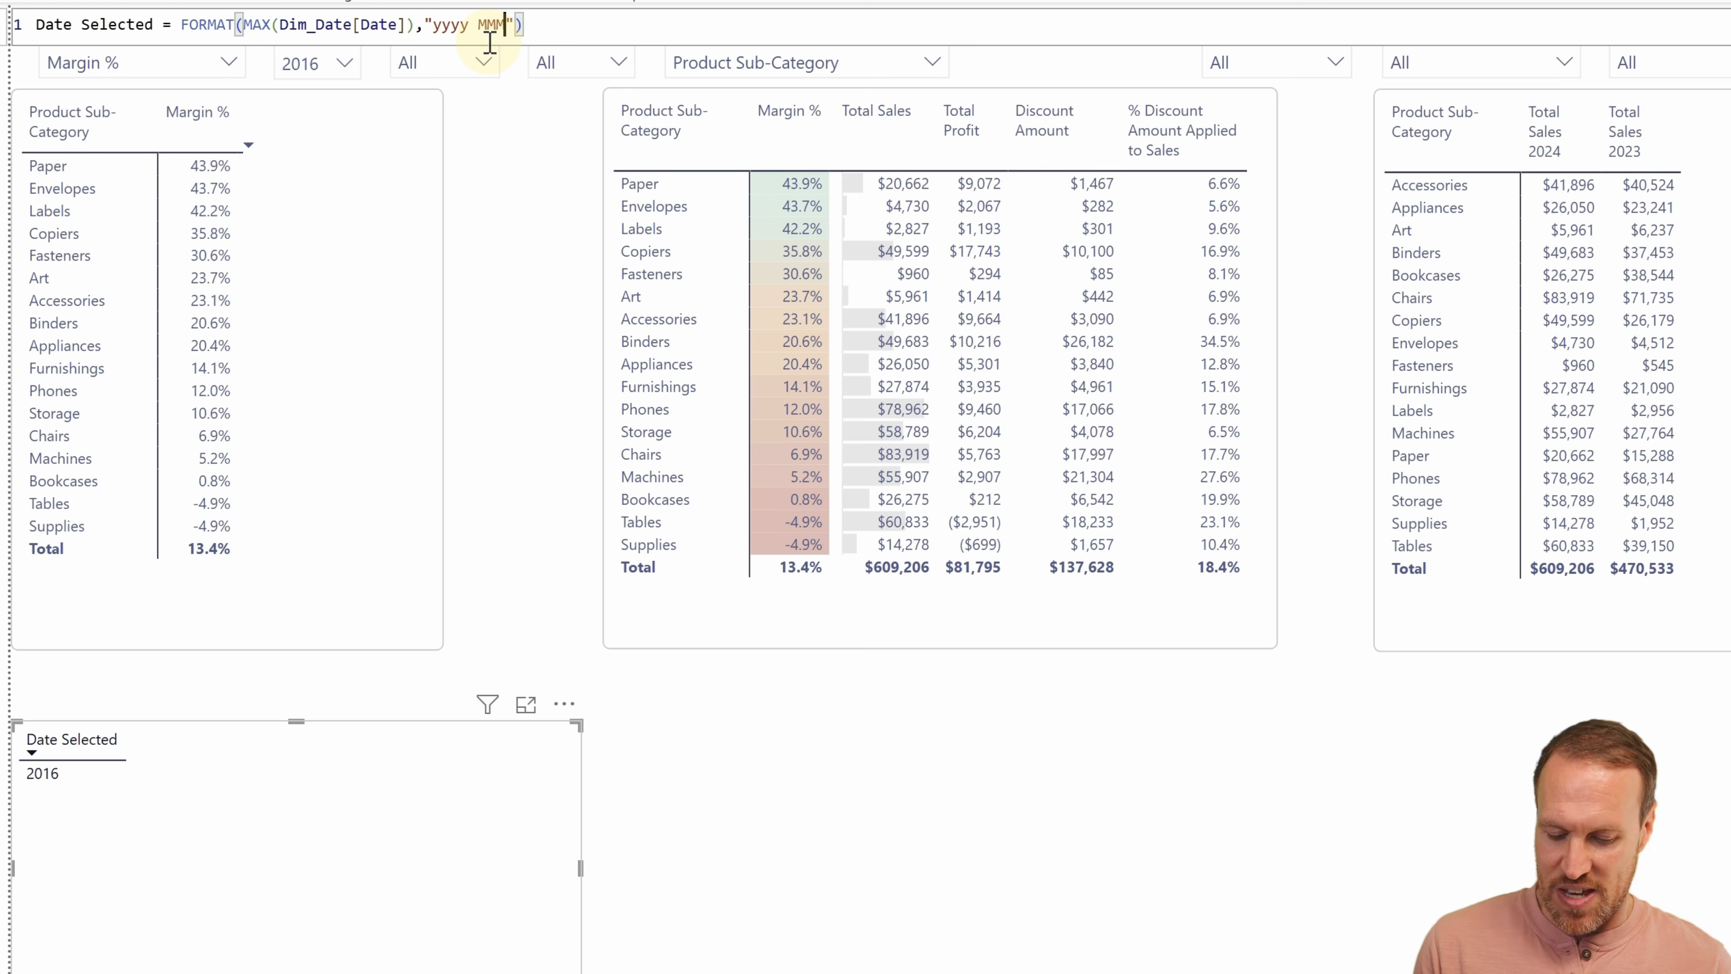
pyautogui.press('Return')
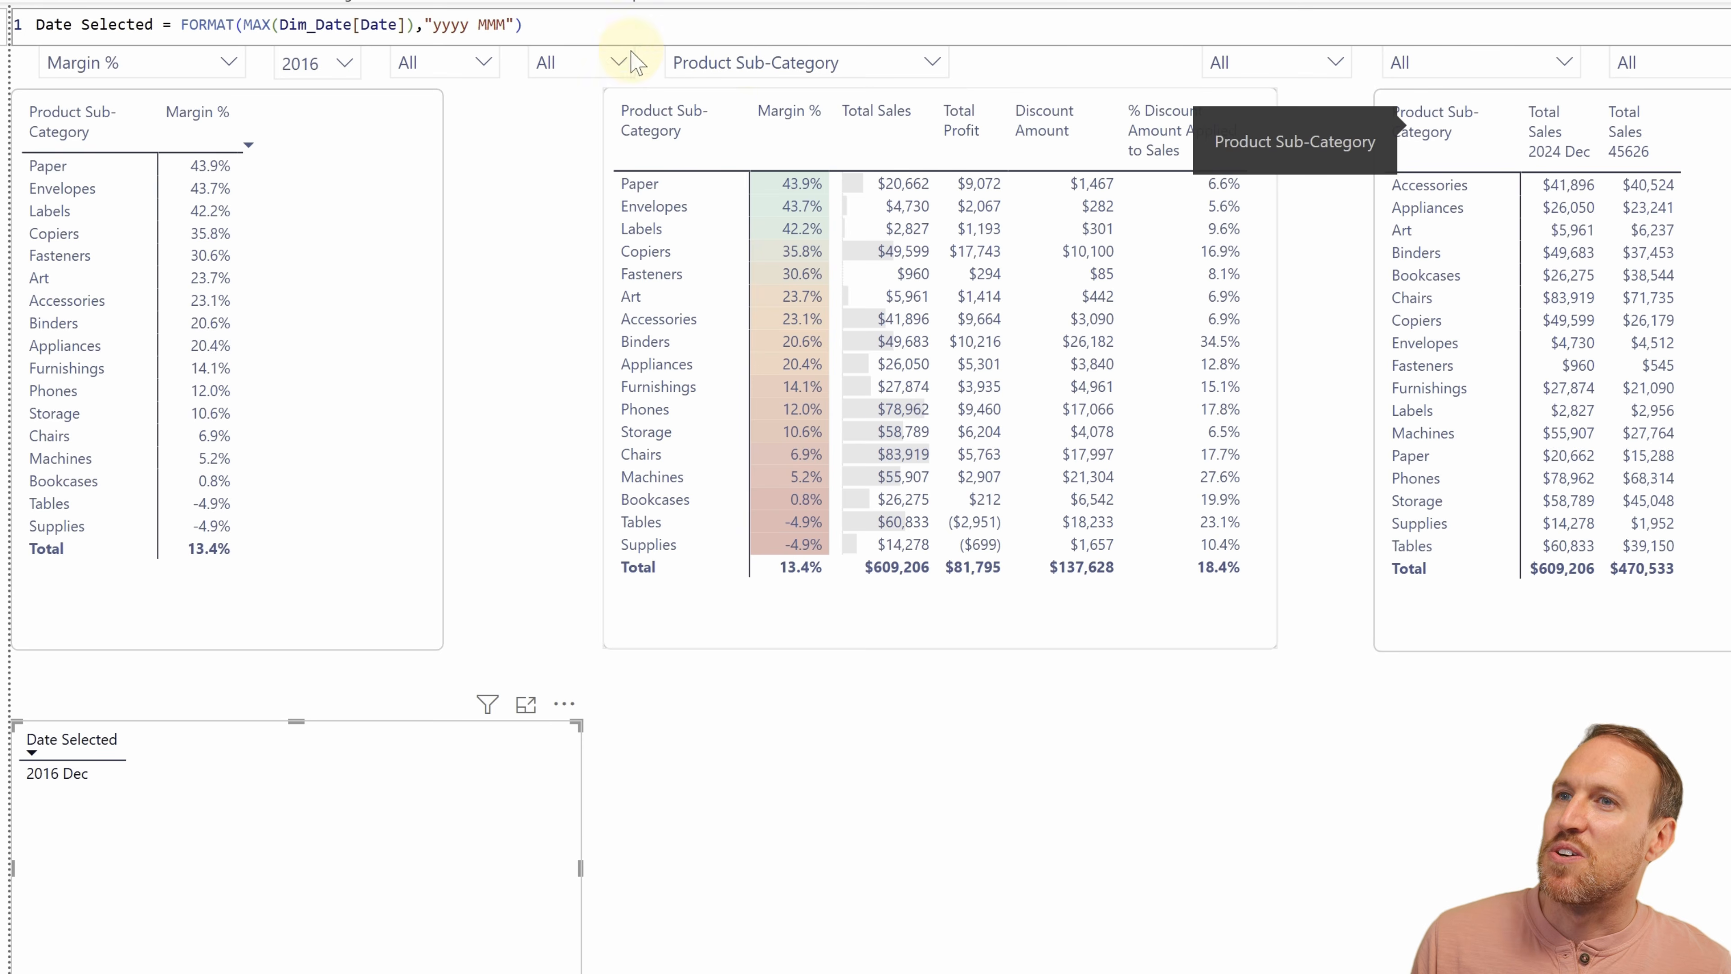
# Remove the month from the Date Selected formula so its format string is "yyyy".
pyautogui.click(516, 32)
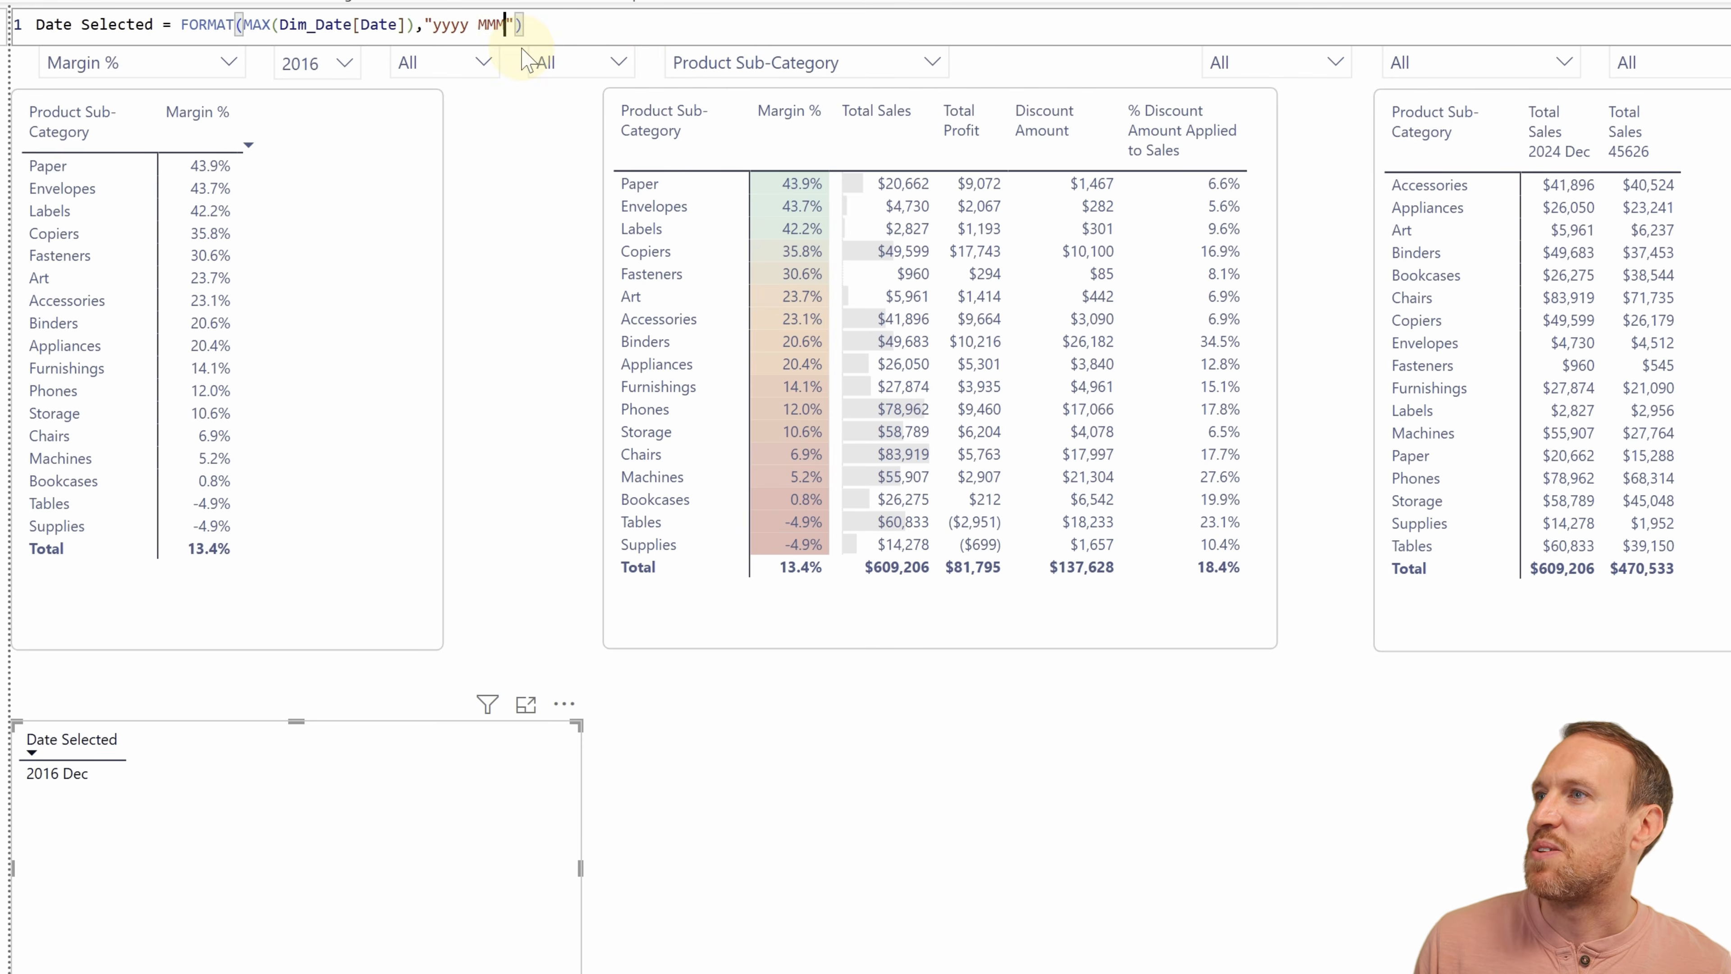
pyautogui.press('BackSpace')
pyautogui.press('BackSpace')
pyautogui.press('BackSpace')
pyautogui.press('BackSpace')
pyautogui.press('Return')
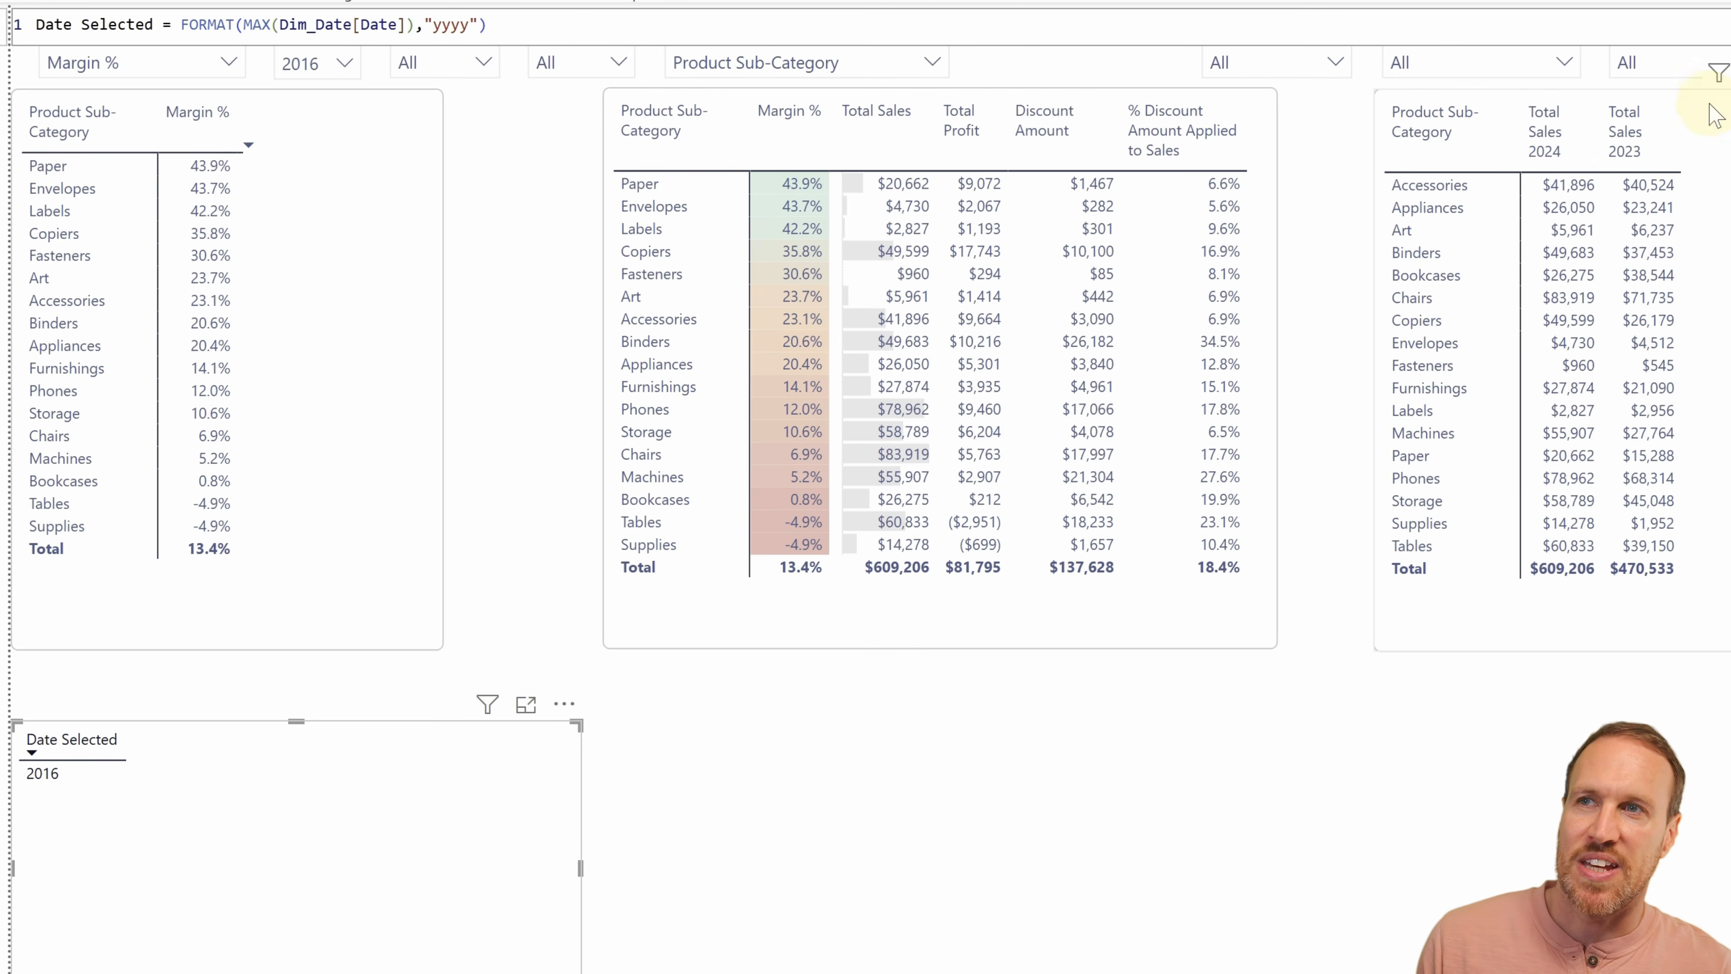
# Examine the Year column's filter values in the date table, leaving the column unfiltered.
pyautogui.click(1727, 158)
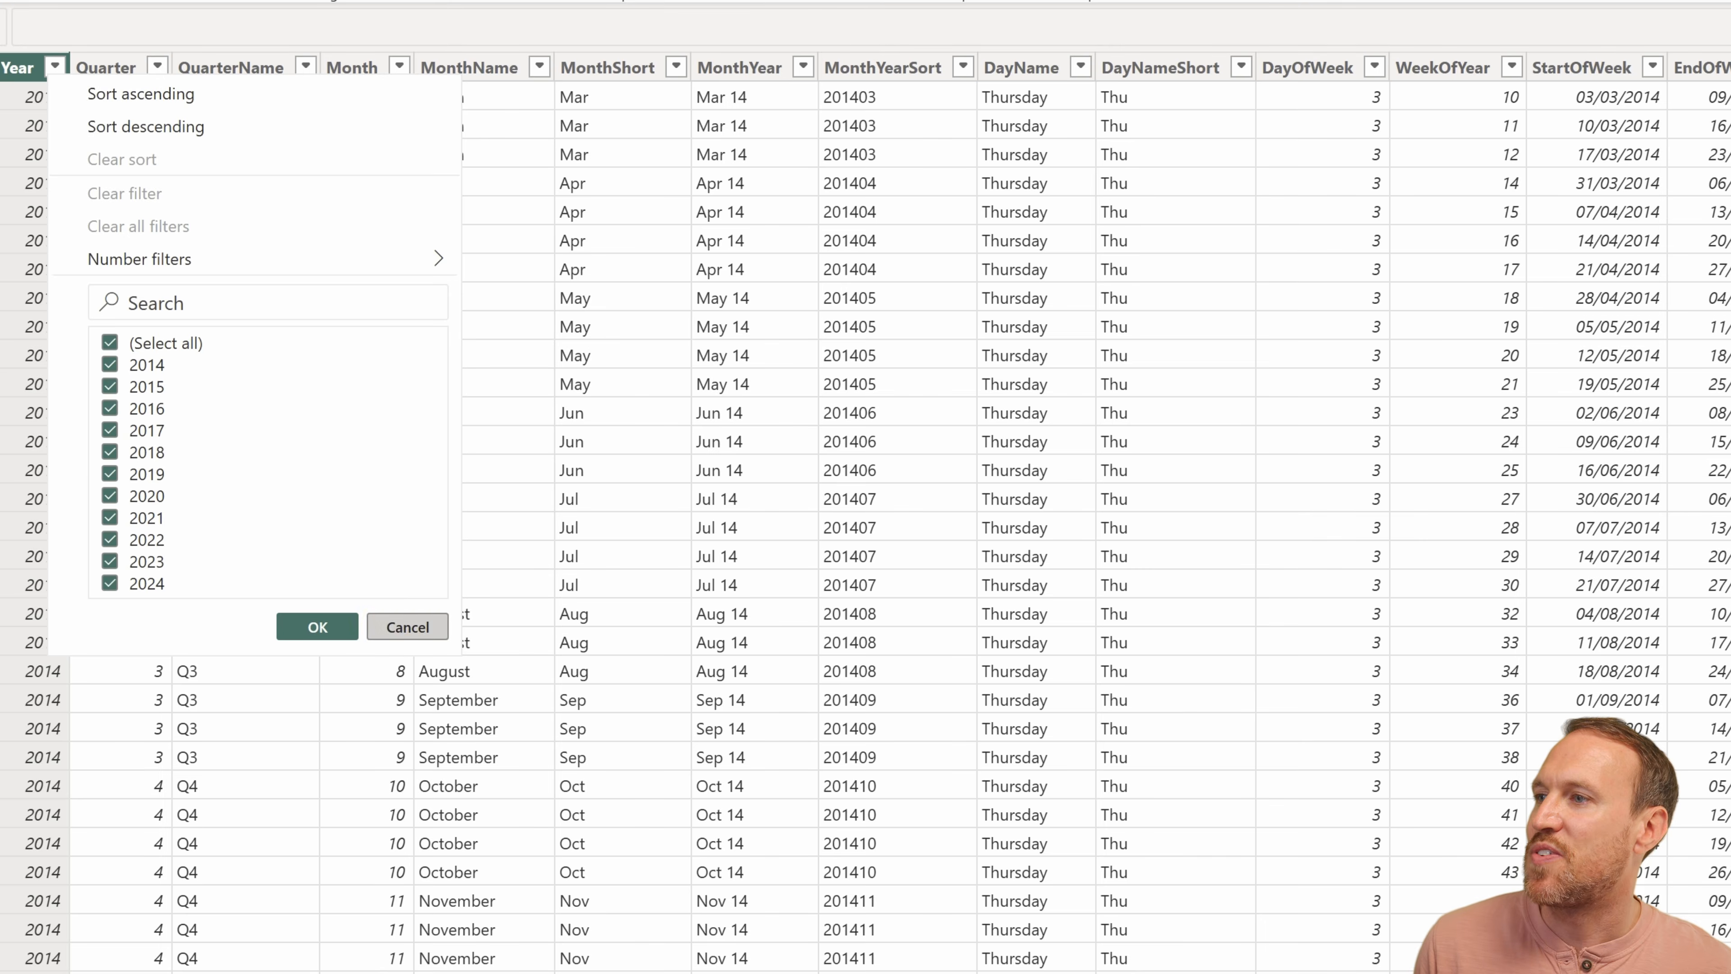
pyautogui.click(407, 626)
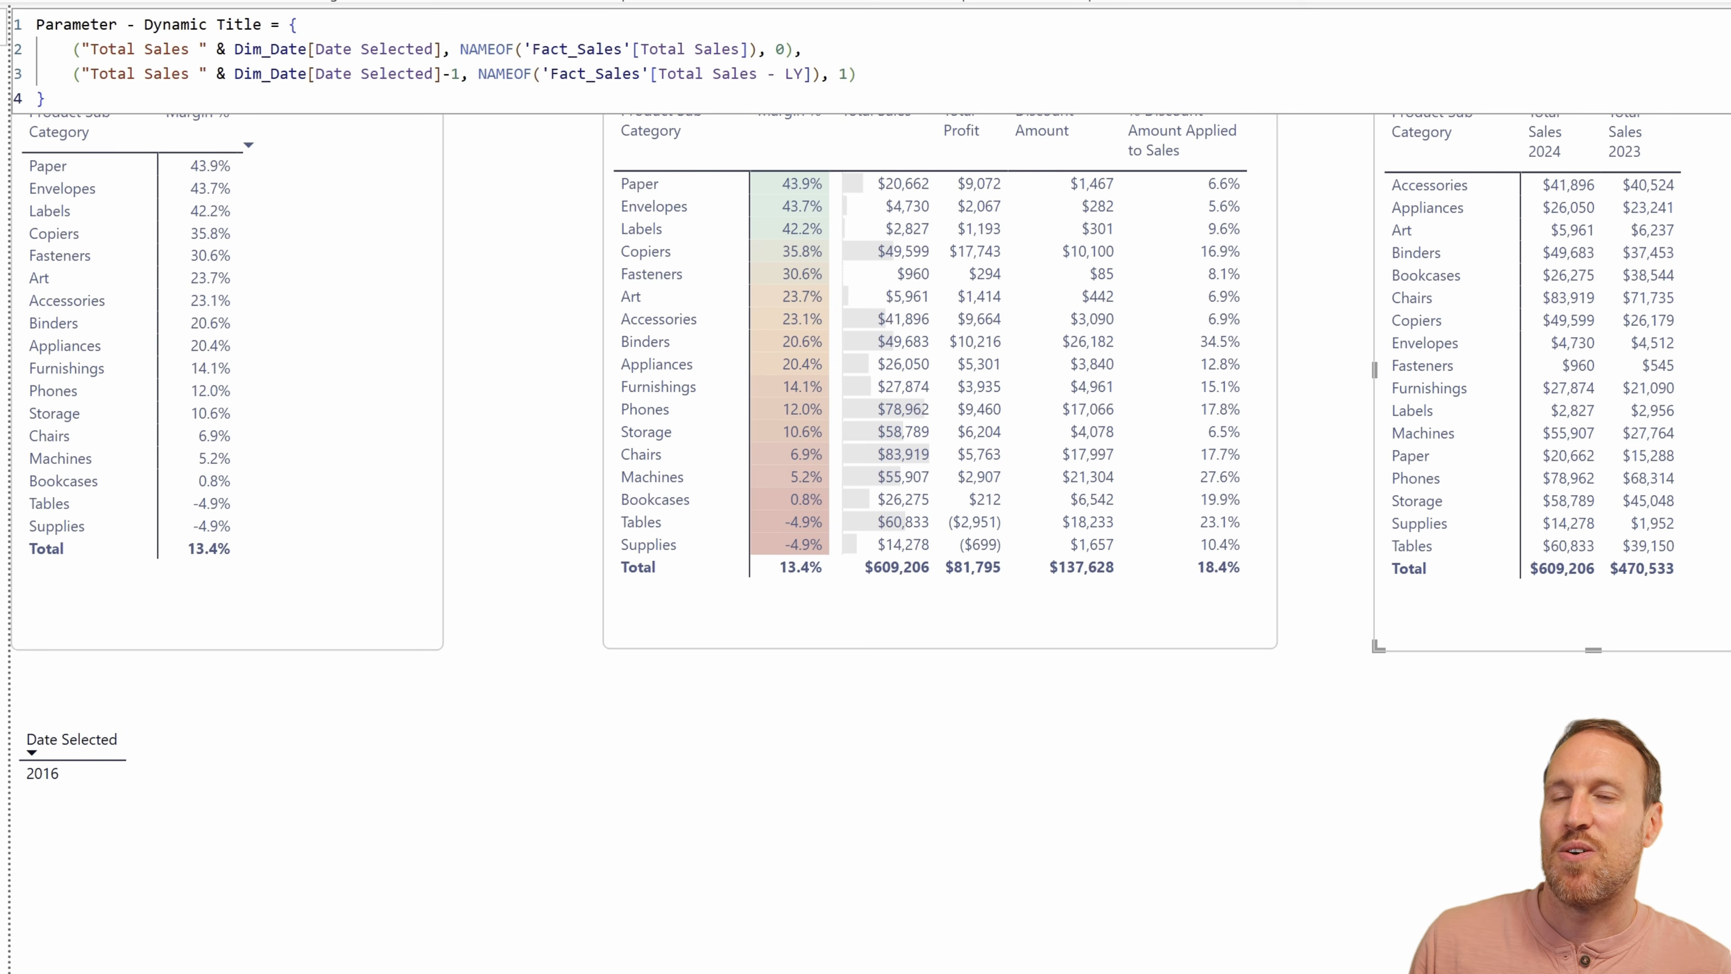
# Replace MAX(Dim_Date[Date]) with TODAY() in the Date Selected formula.
pyautogui.moveTo(414, 24); pyautogui.dragTo(245, 30)
pyautogui.write('TODAY()')
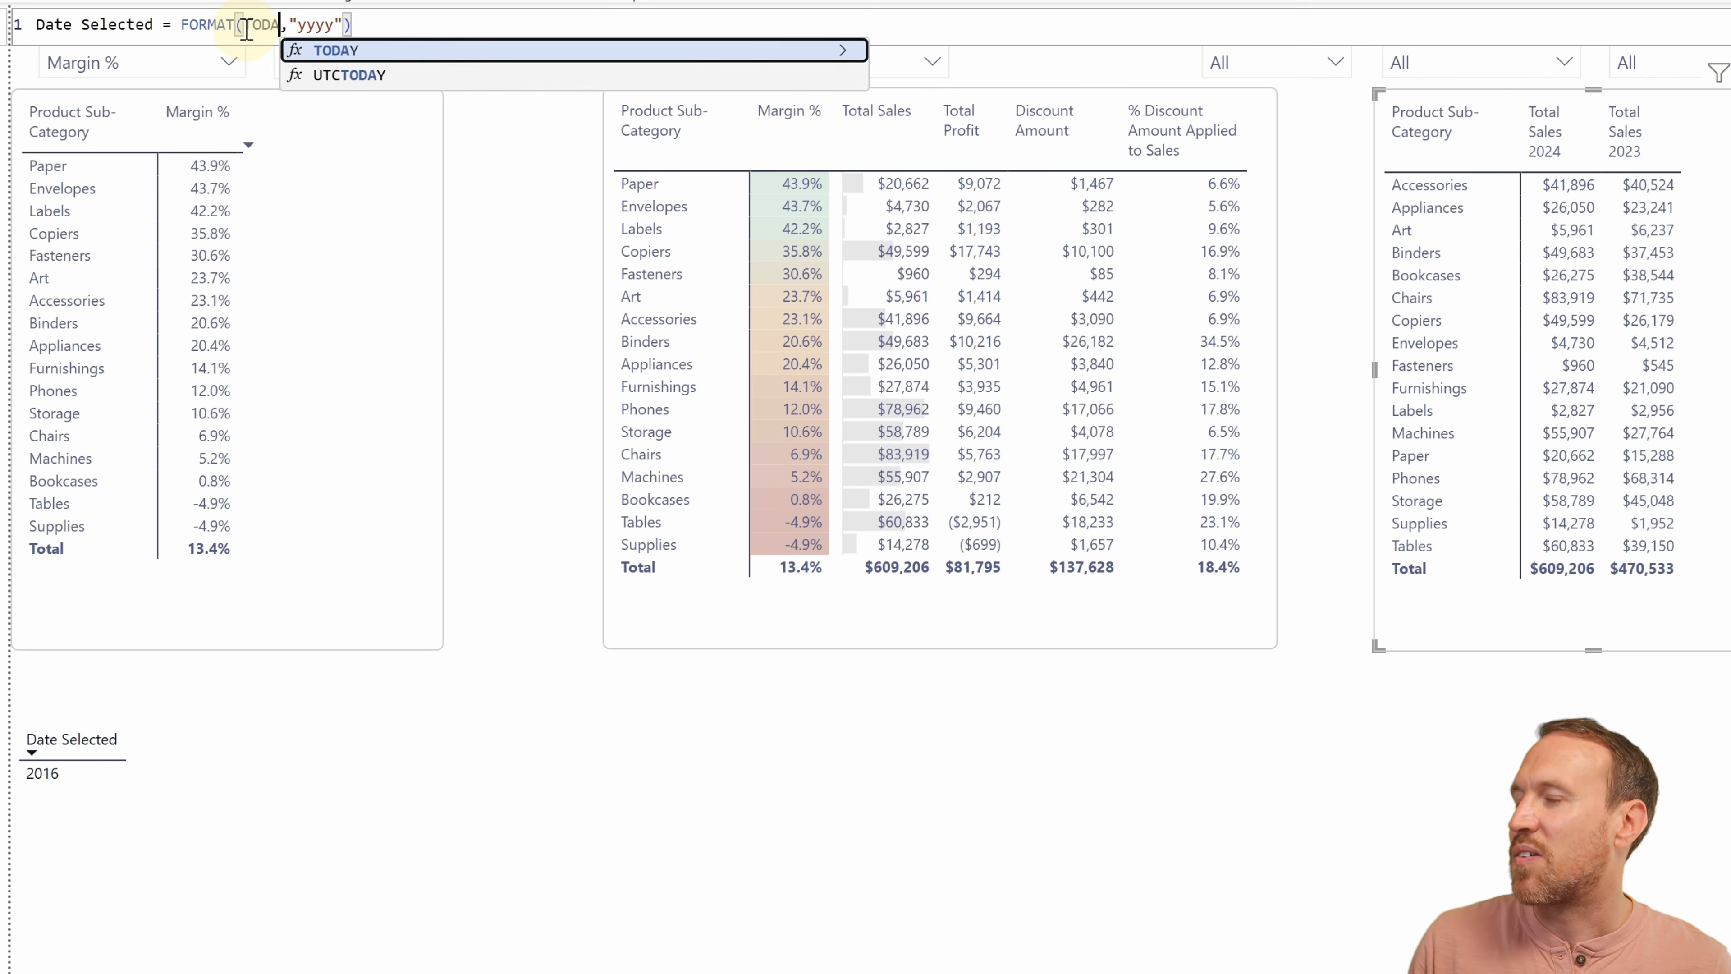
pyautogui.press('Return')
# Try the format strings "yyyy mm" and "yyyy m" in the Date Selected formula.
pyautogui.click(362, 25)
pyautogui.write('mm')
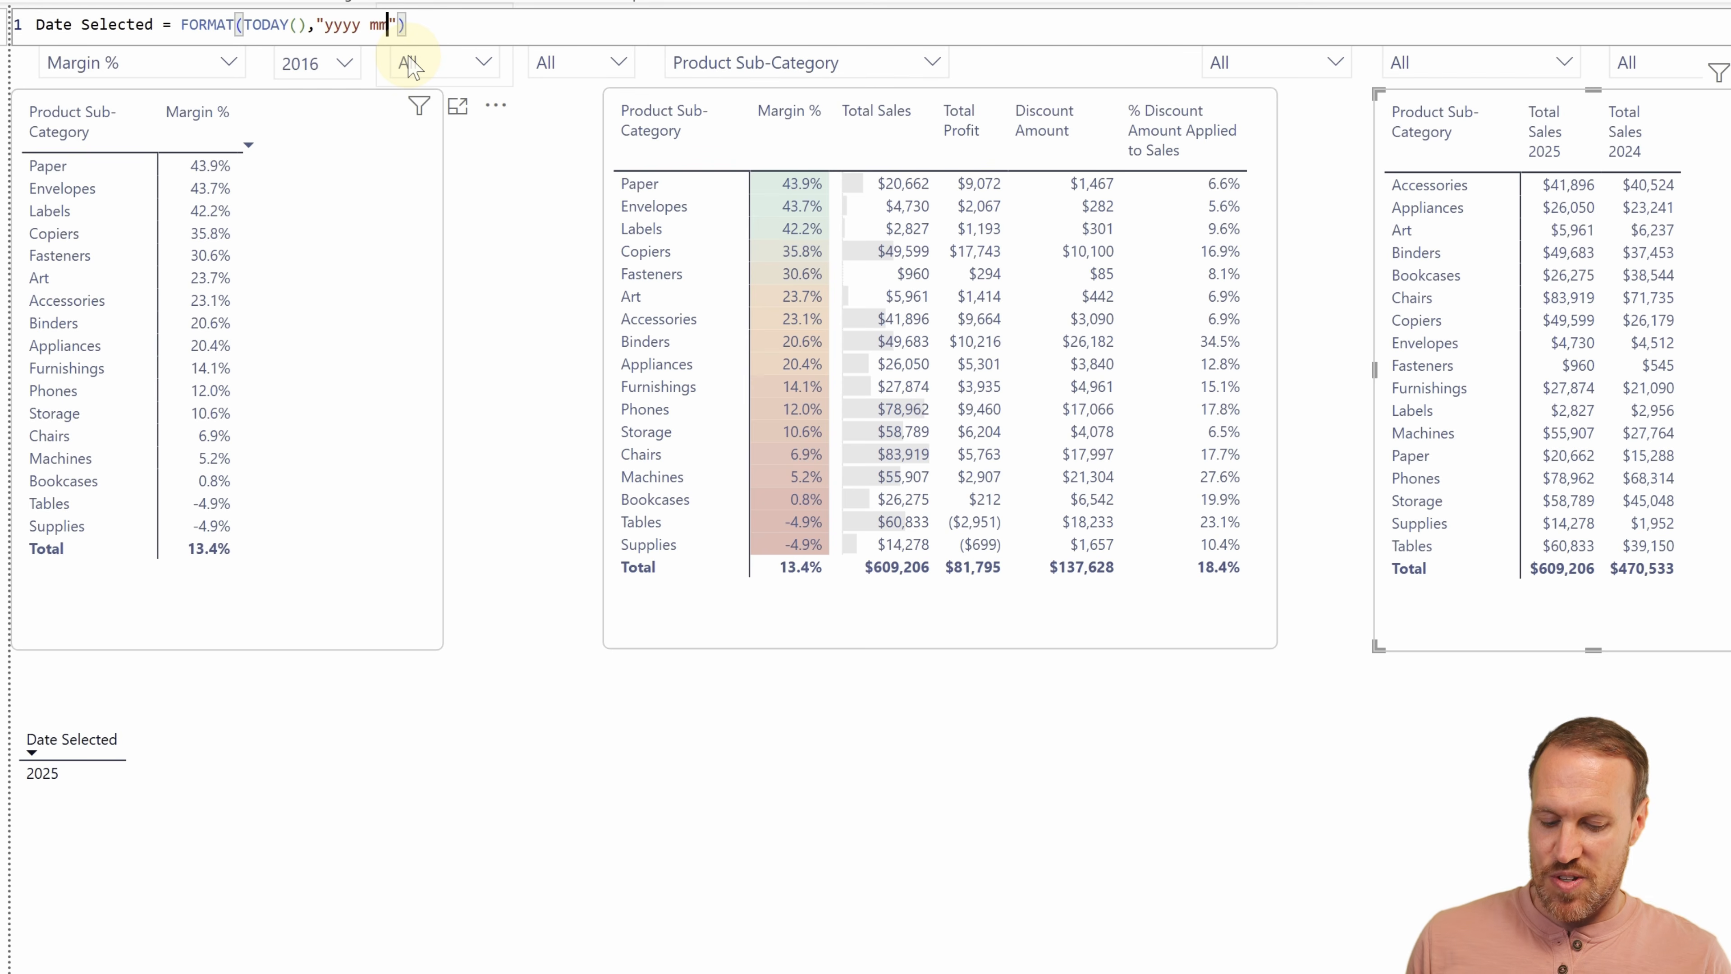
pyautogui.press('Return')
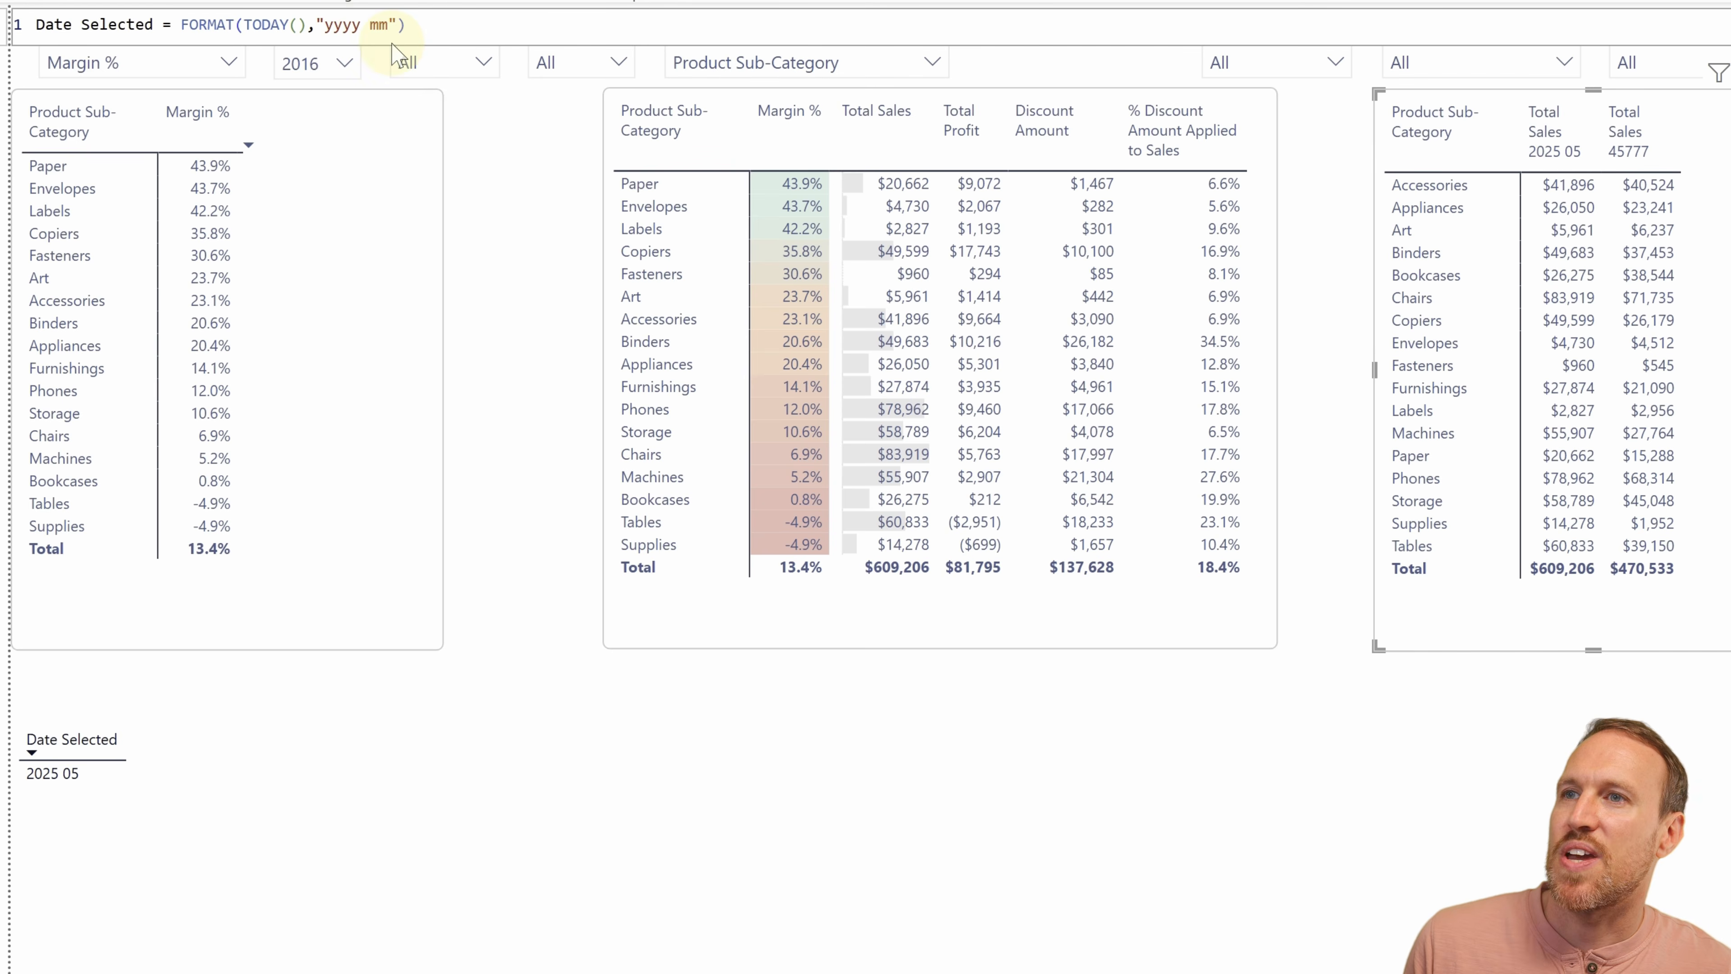
pyautogui.press('BackSpace')
pyautogui.press('Return')
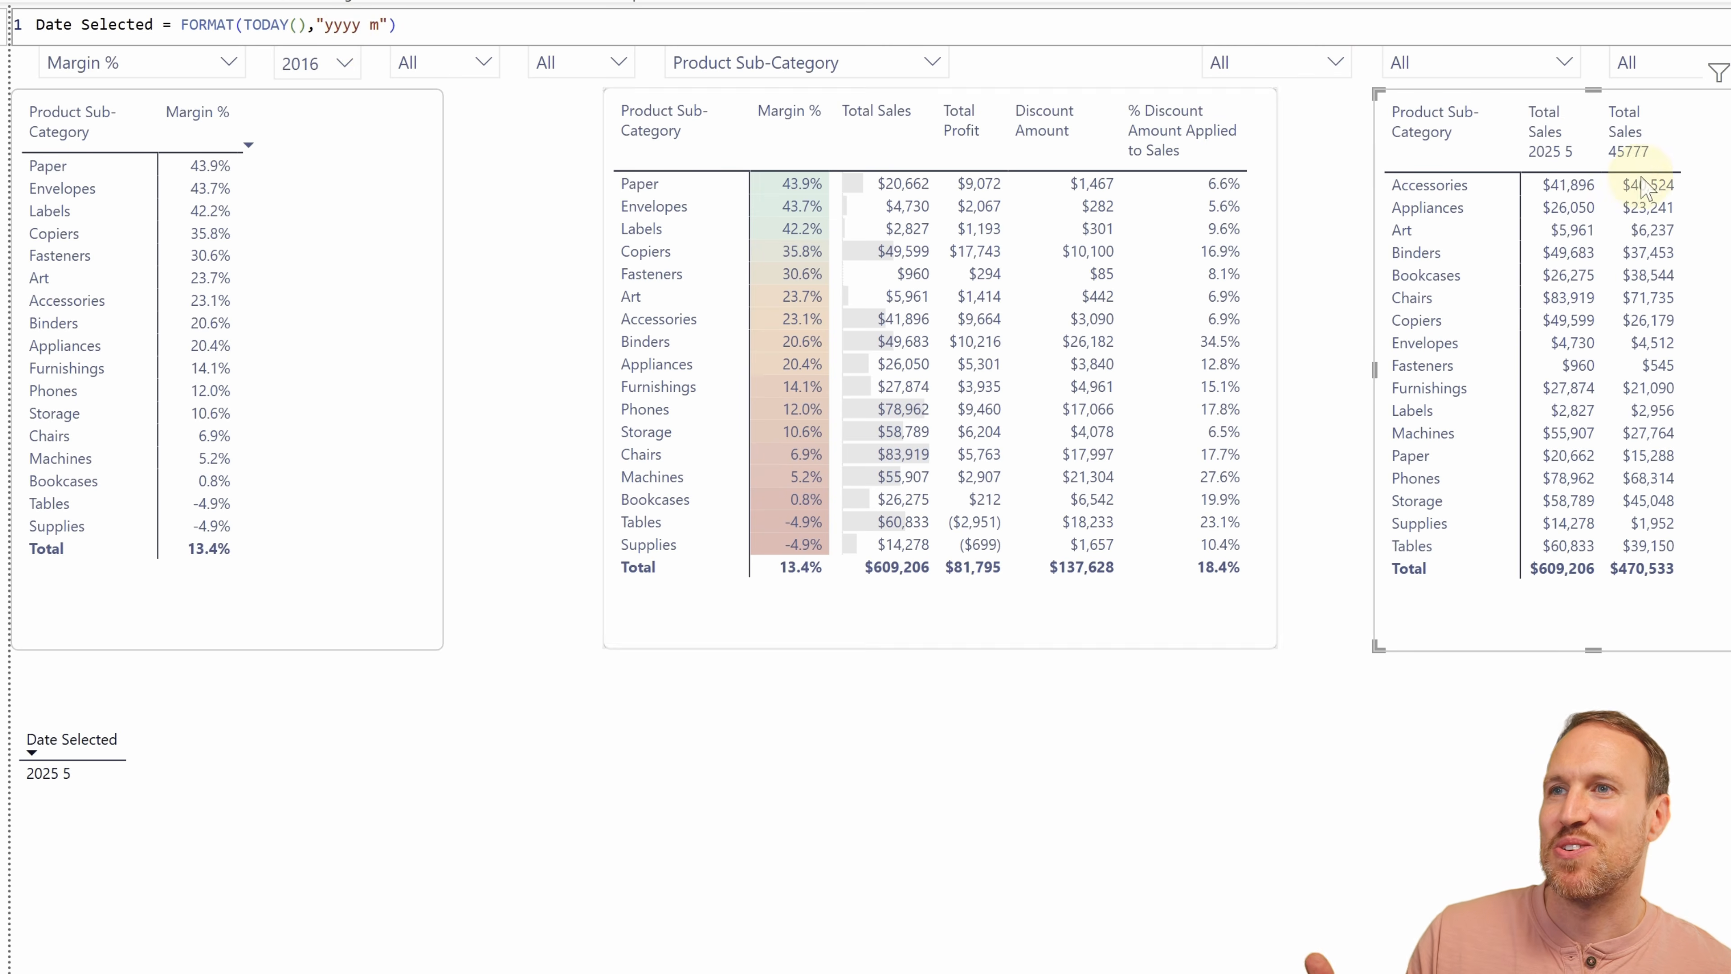
# Set the Date Selected formula's format string to "yyyy mmm".
pyautogui.click(379, 26)
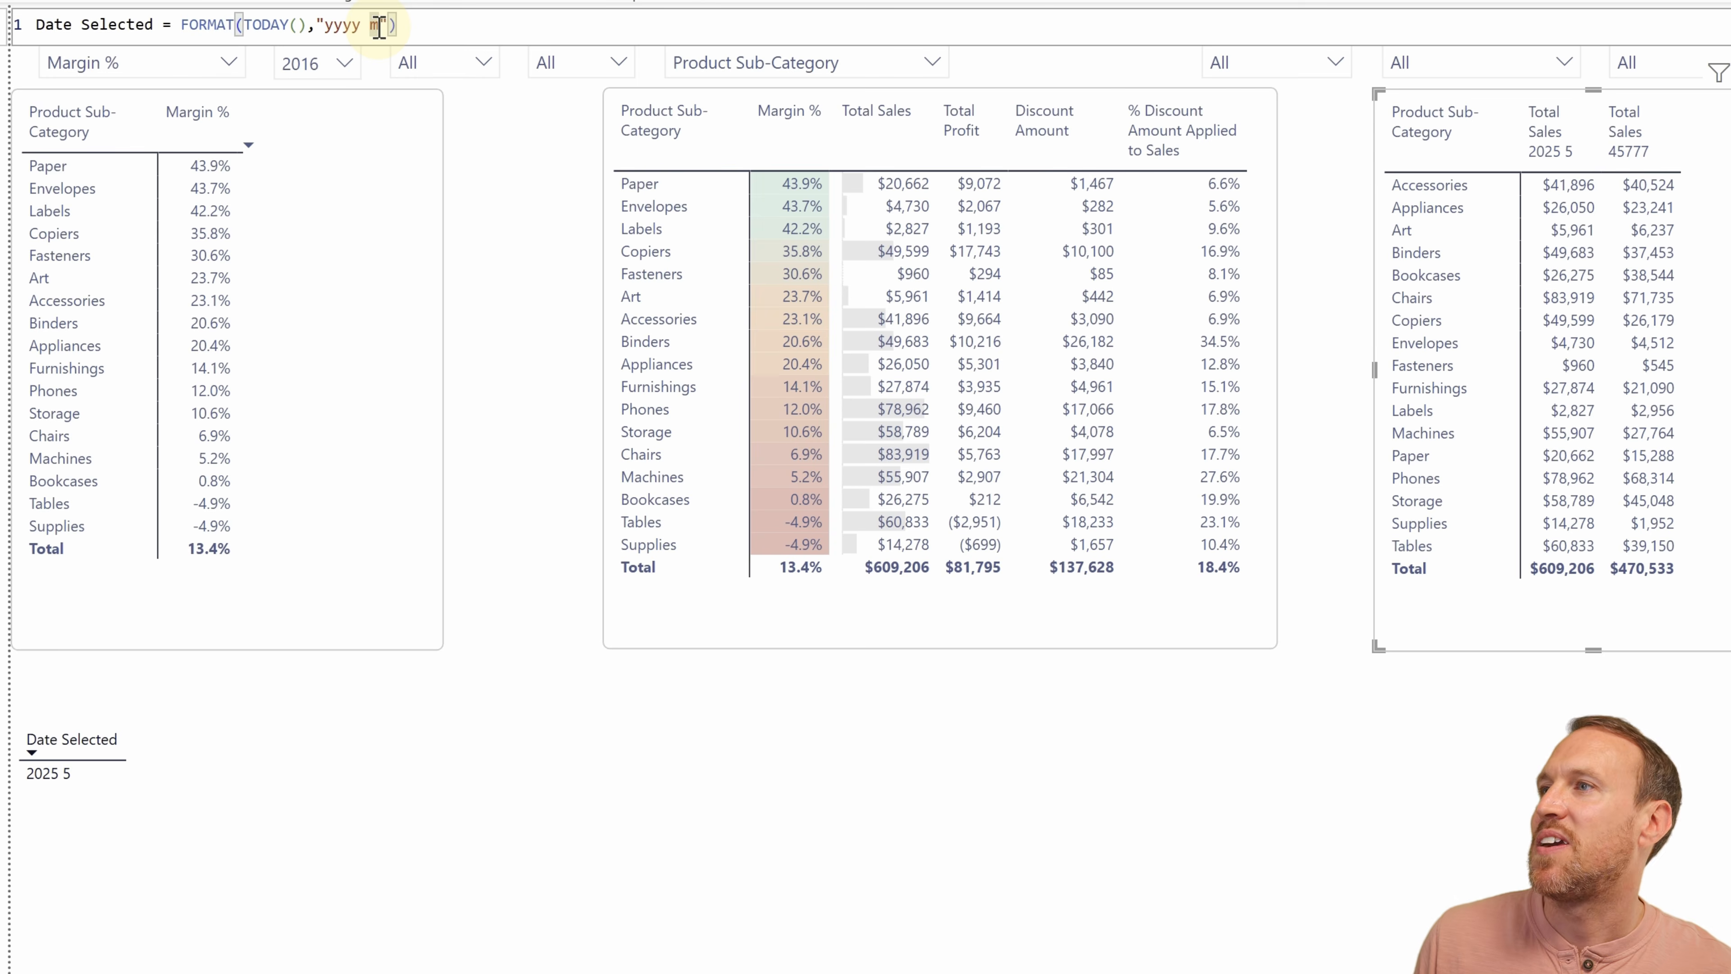
pyautogui.write('mm')
pyautogui.press('Return')
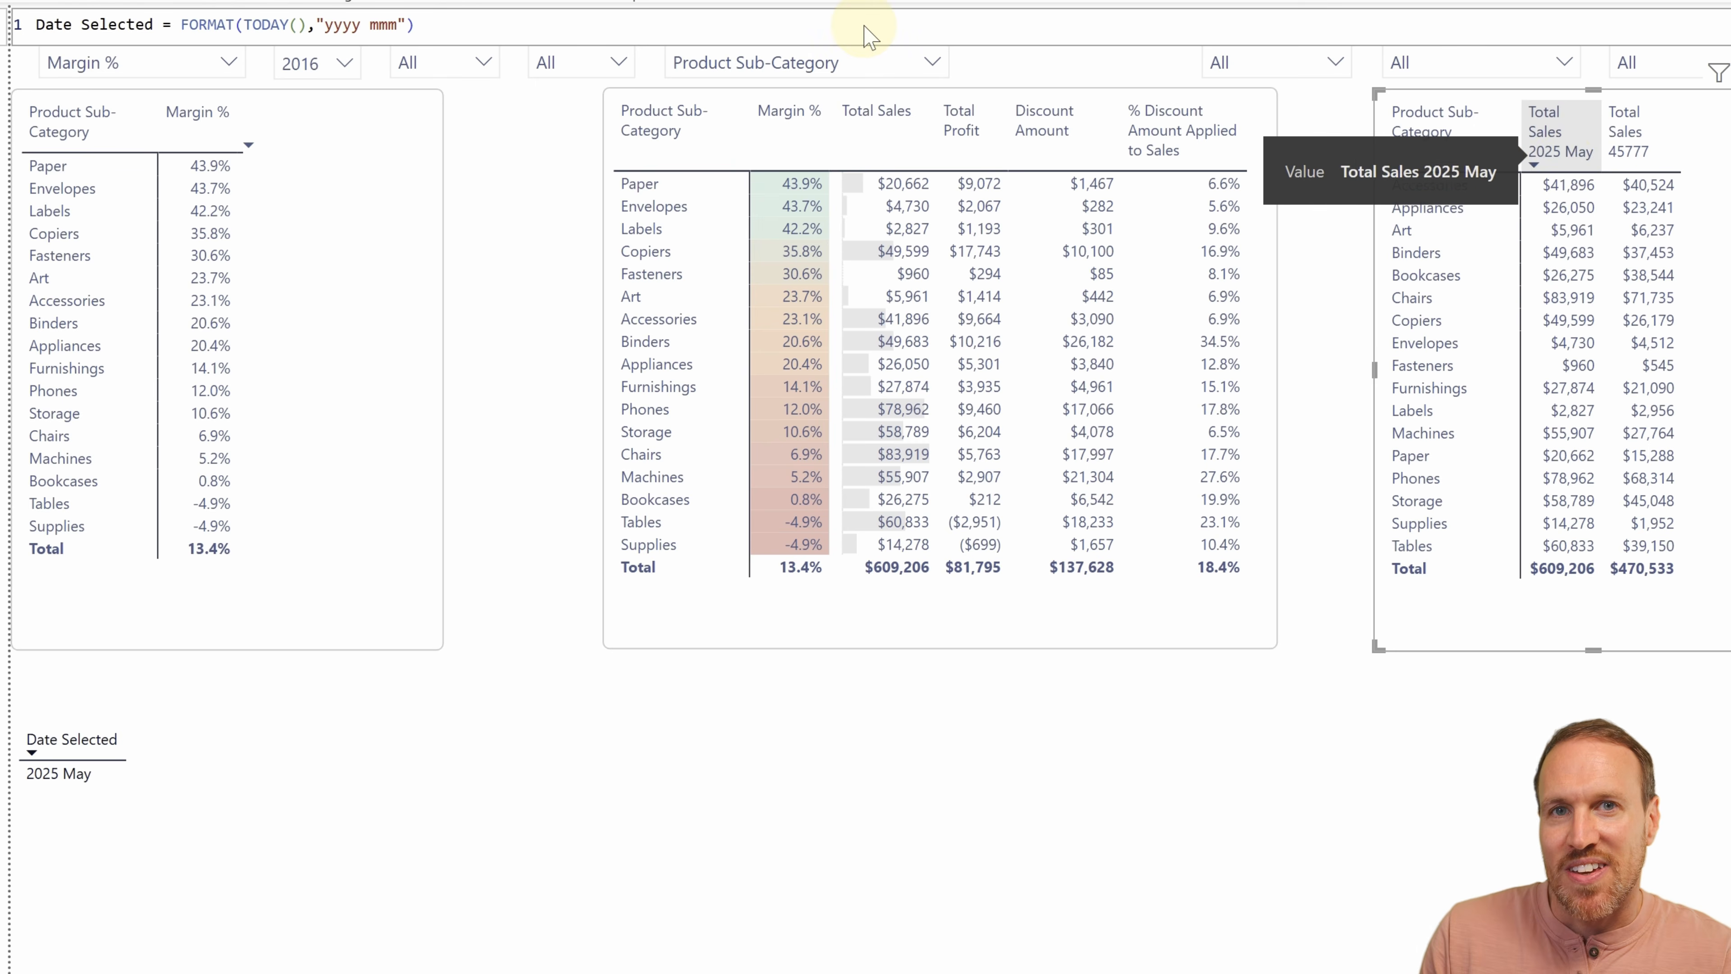
pyautogui.click(341, 64)
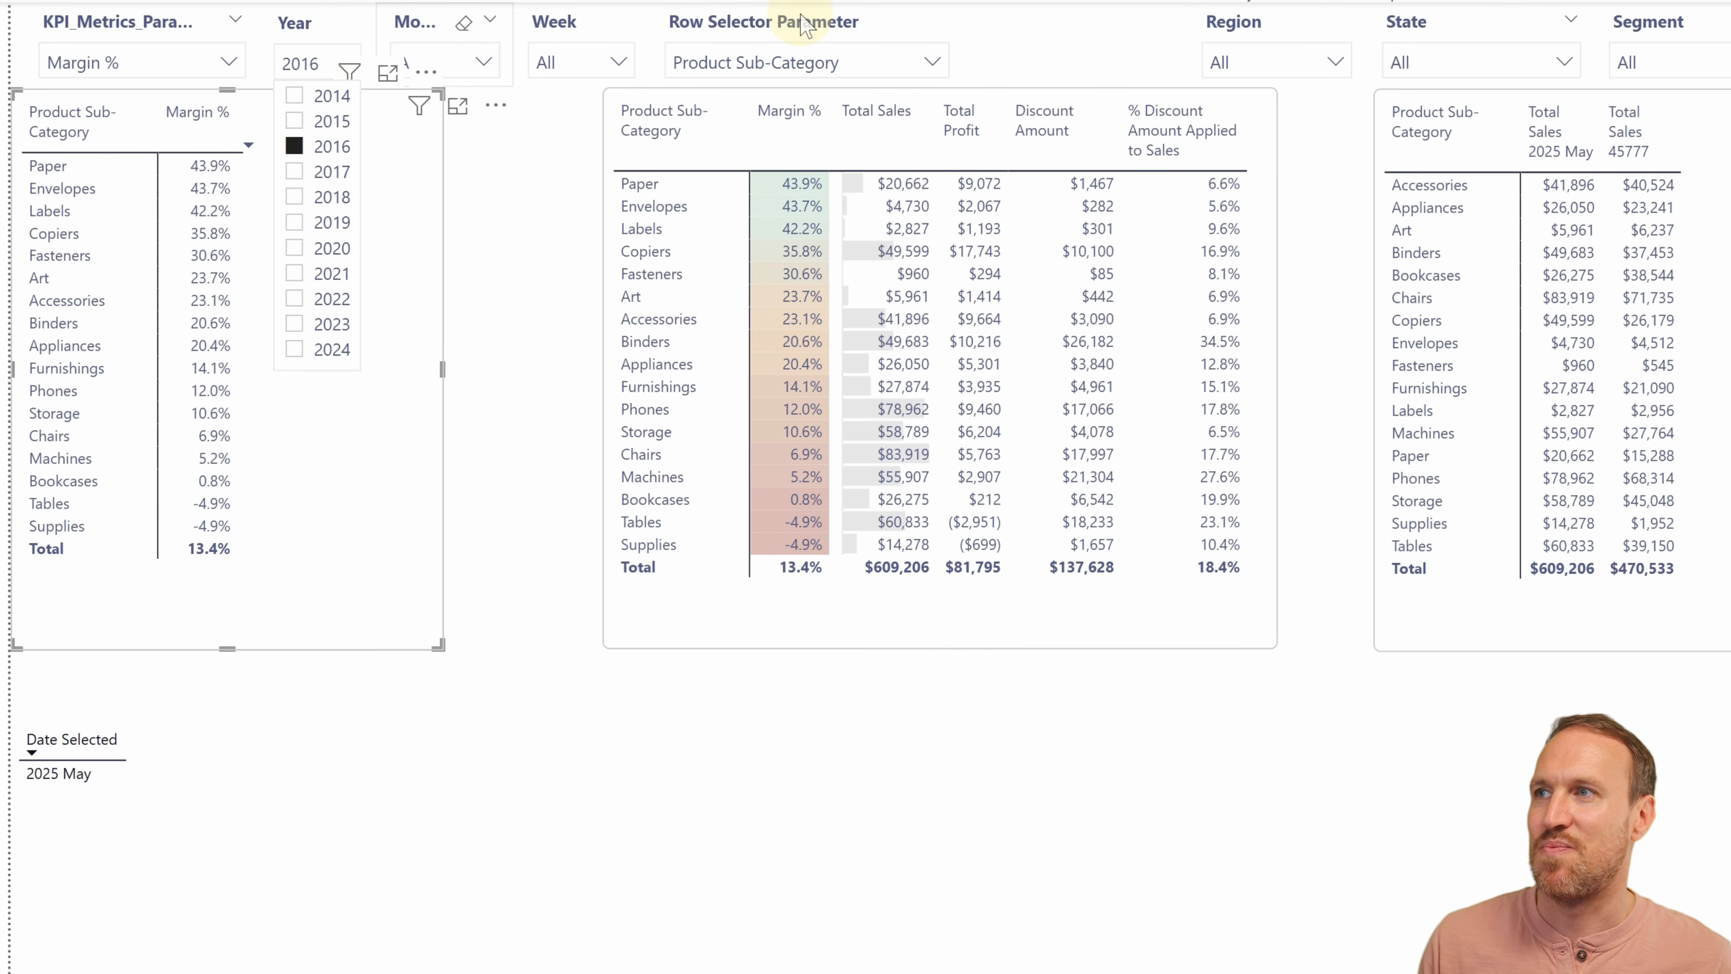
pyautogui.click(1306, 68)
pyautogui.click(1306, 68)
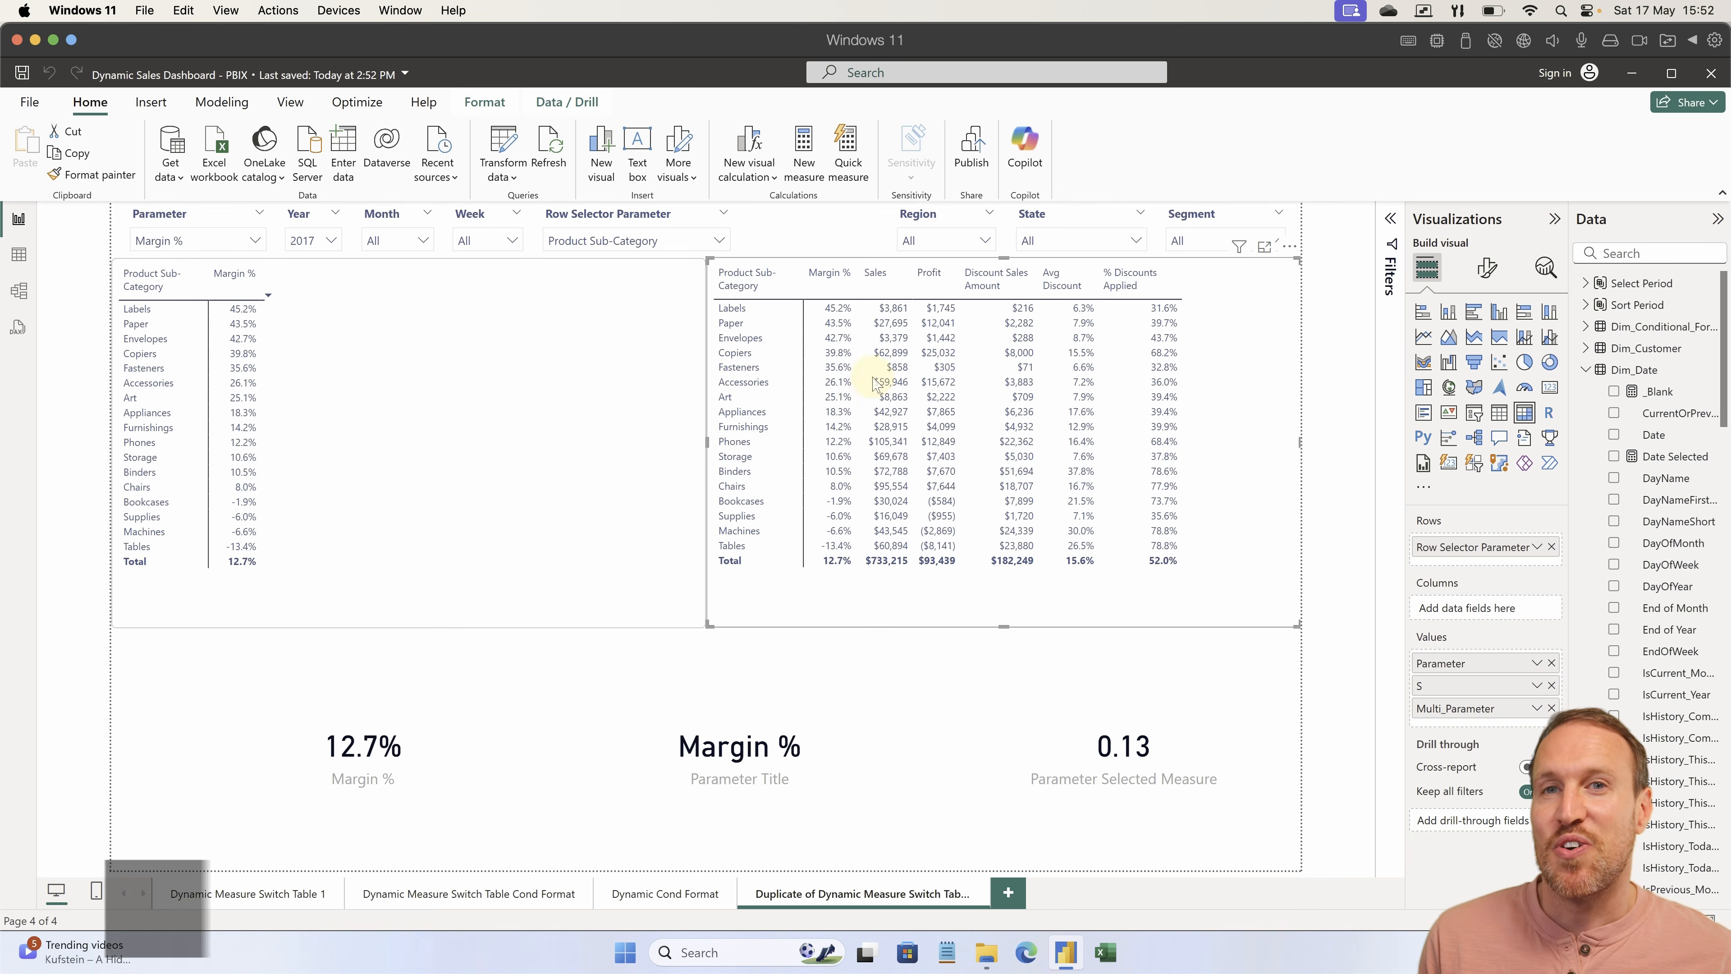
# Turn on background color for the Margin % series in the second matrix's cell elements.
pyautogui.click(1487, 269)
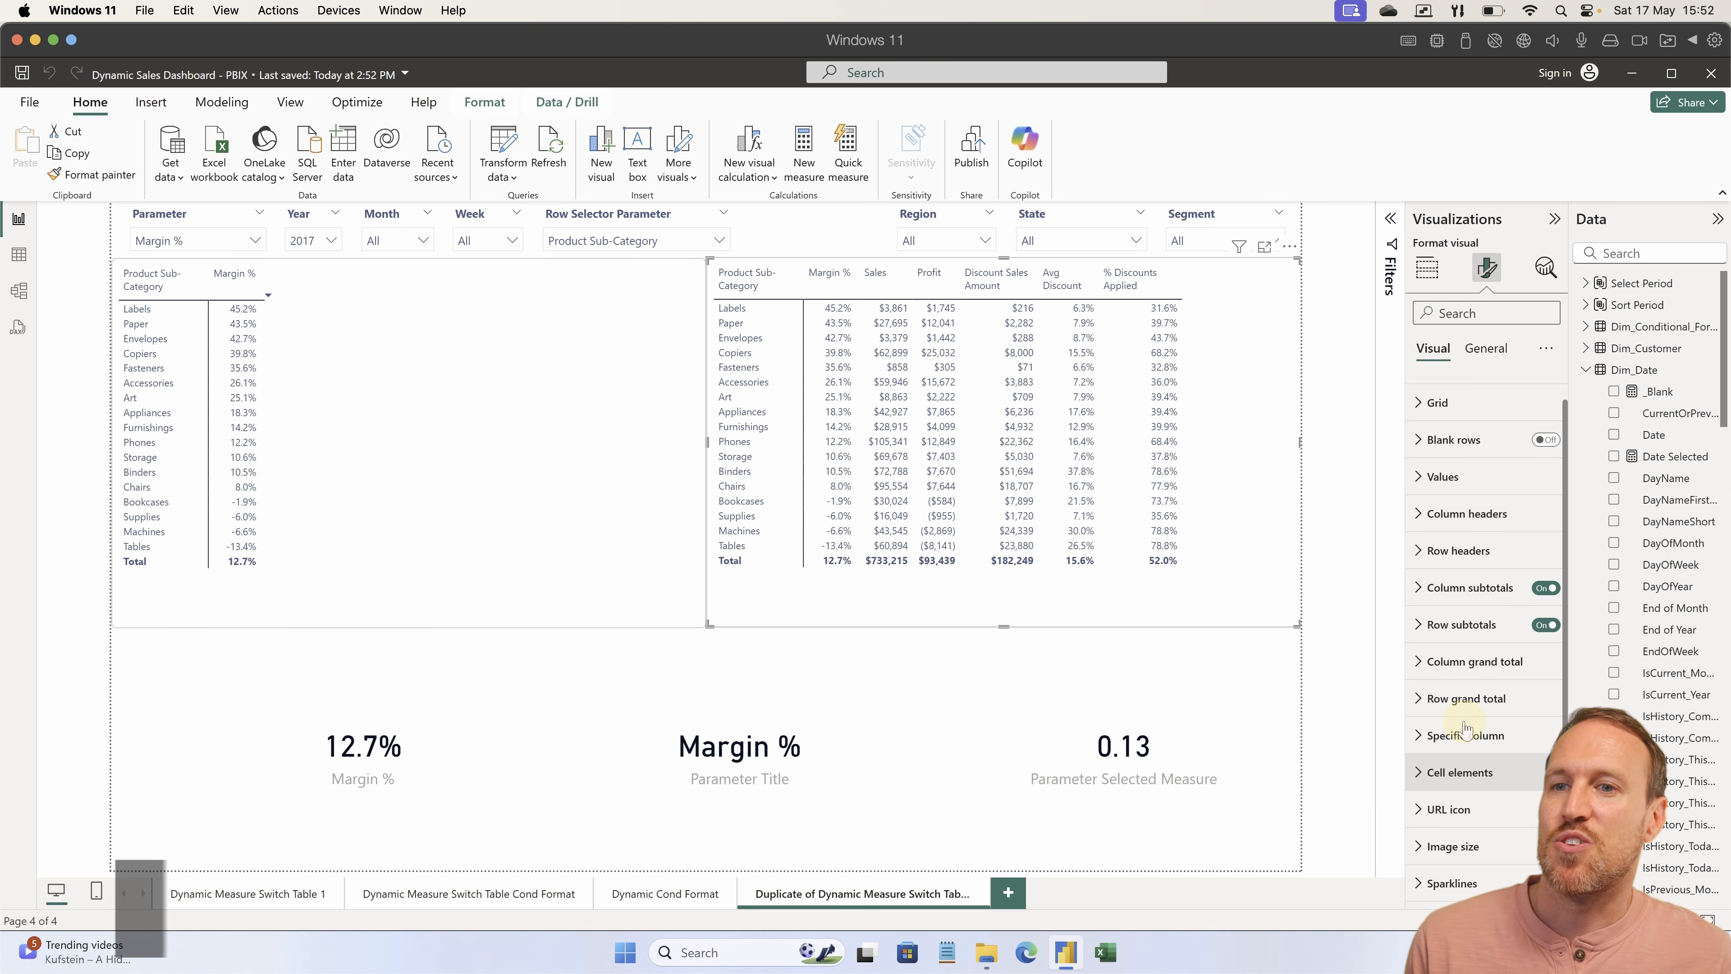
pyautogui.click(1459, 788)
pyautogui.click(1544, 629)
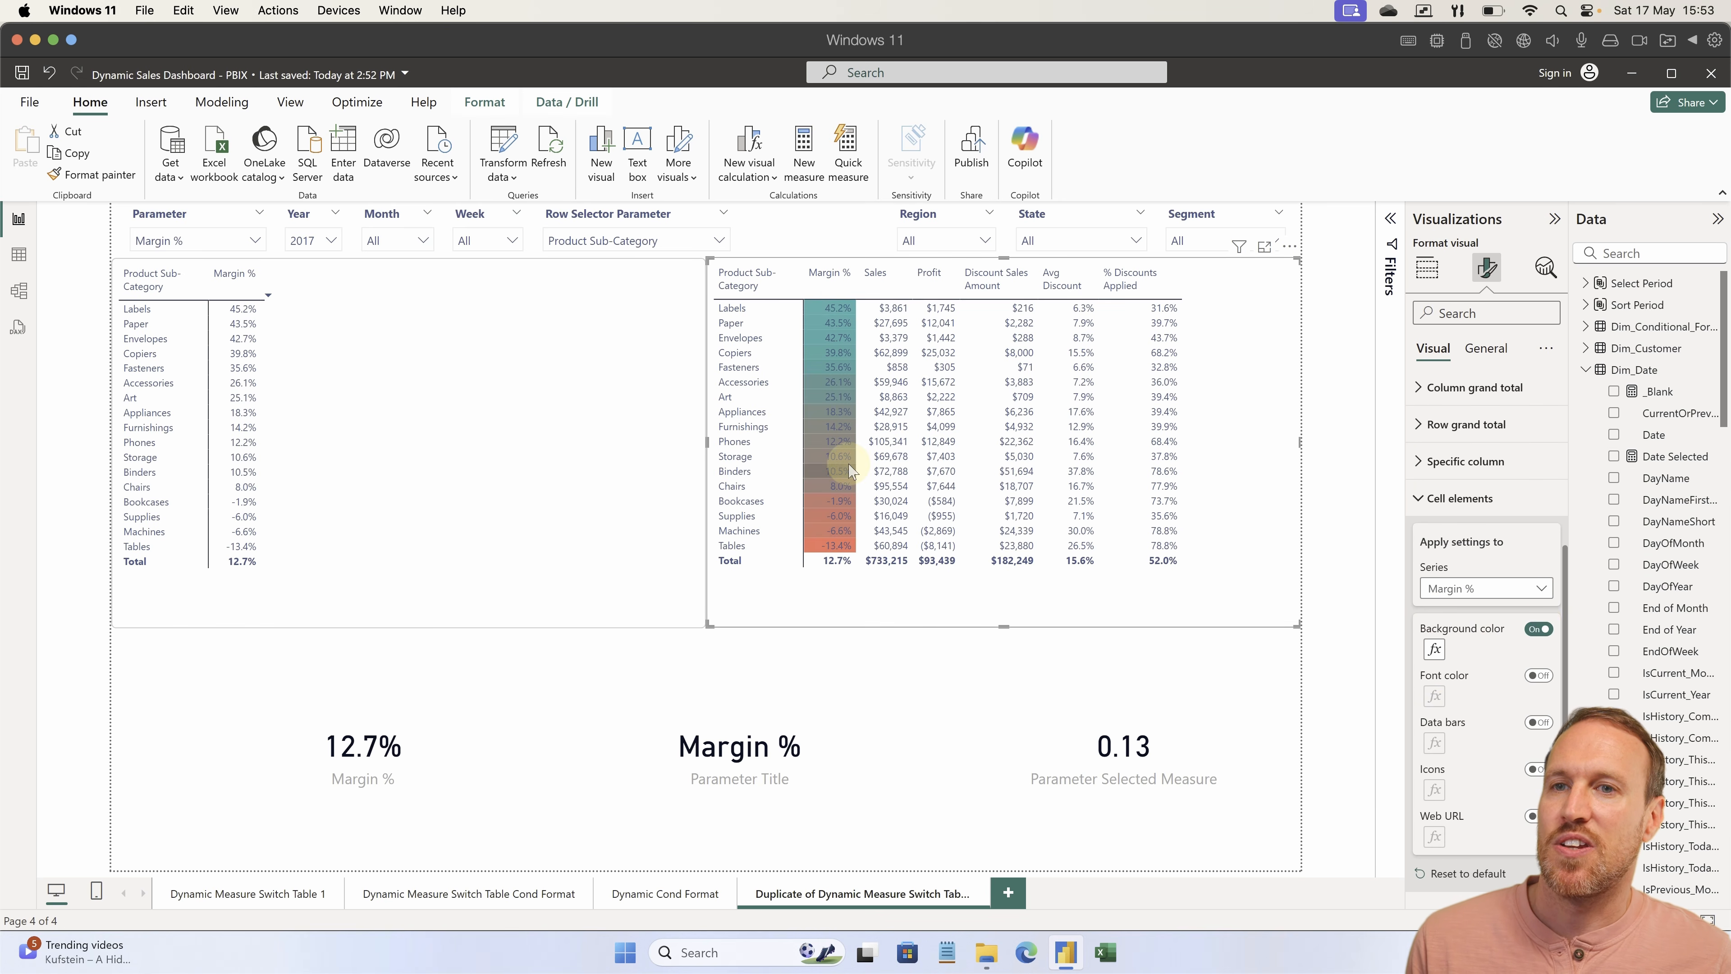
# Set the Parameter slicer to ATV and turn on data bars for the second matrix's Sales series.
pyautogui.click(182, 242)
pyautogui.click(173, 314)
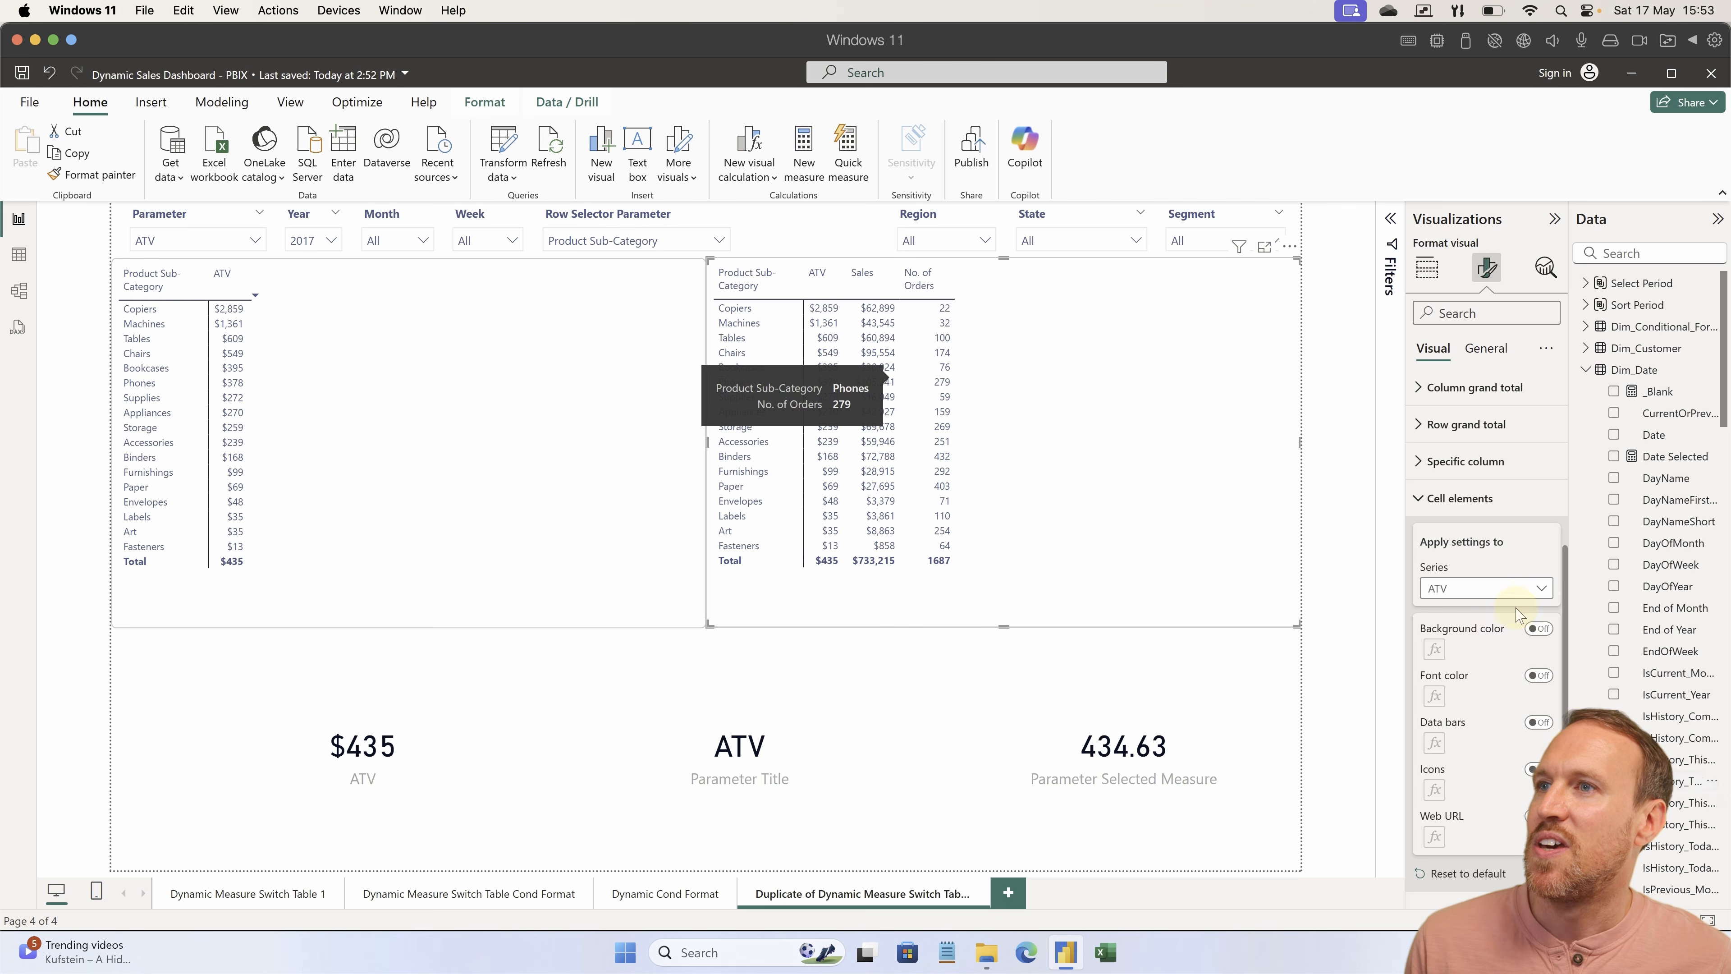
pyautogui.click(1537, 724)
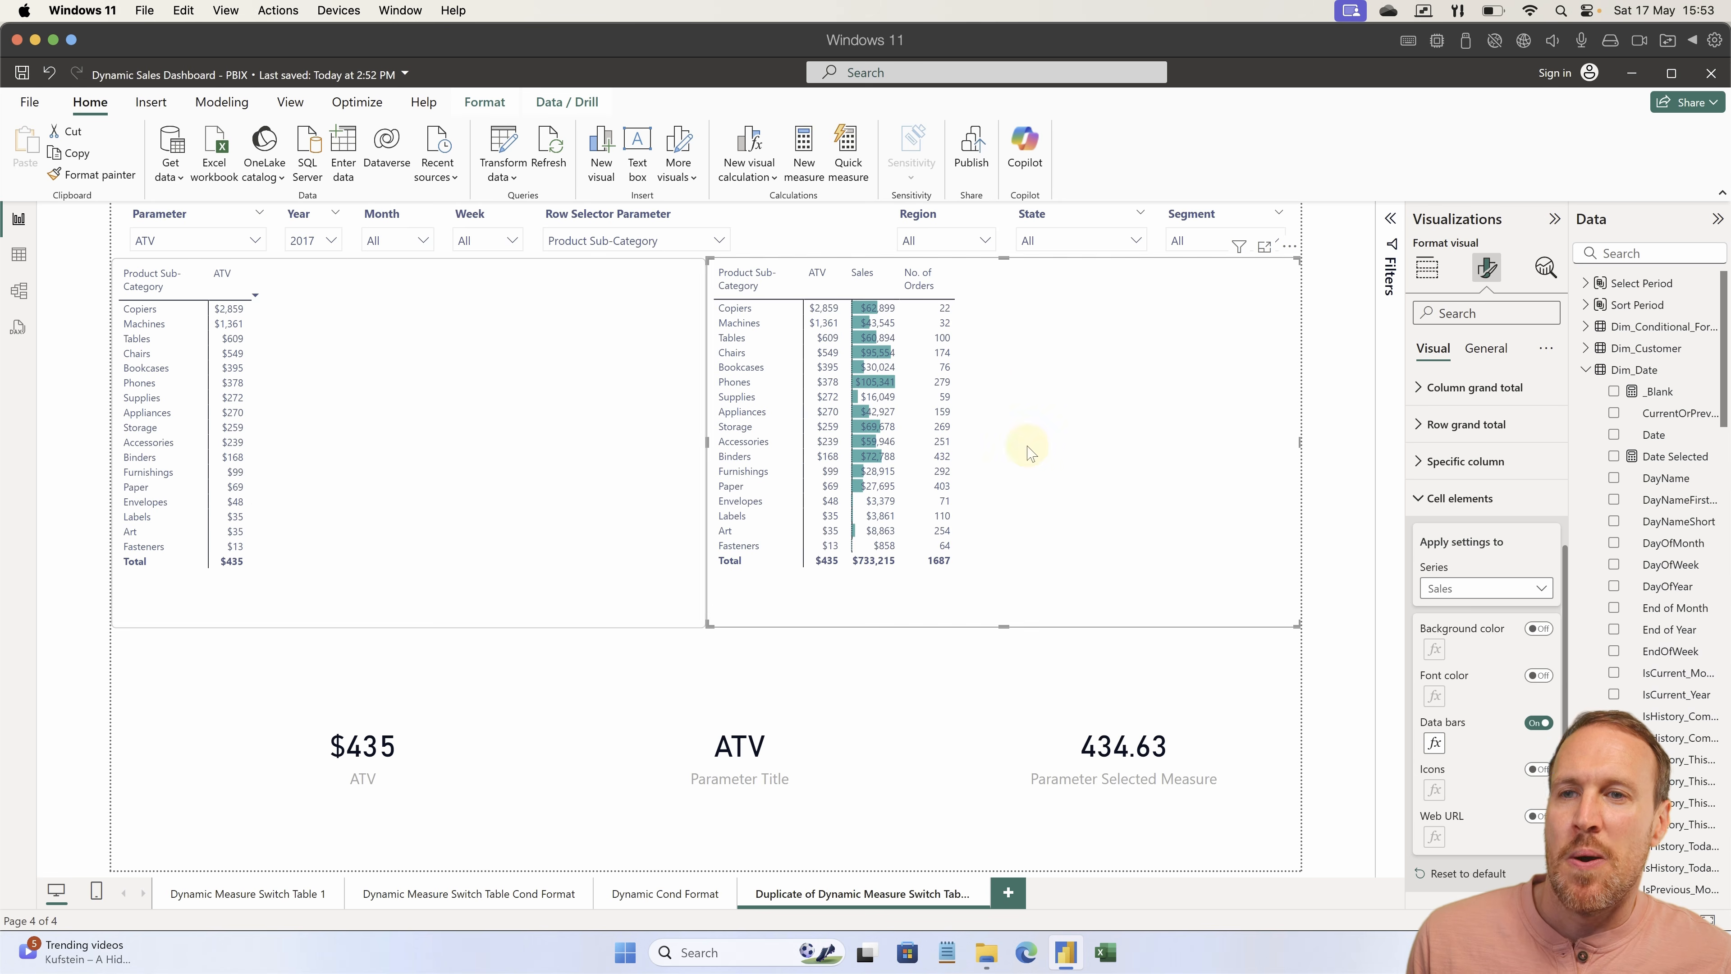
# Switch the Parameter slicer to No. of Orders, Profit, Margin % and Profit again to check the second matrix's conditional formatting.
pyautogui.click(174, 241)
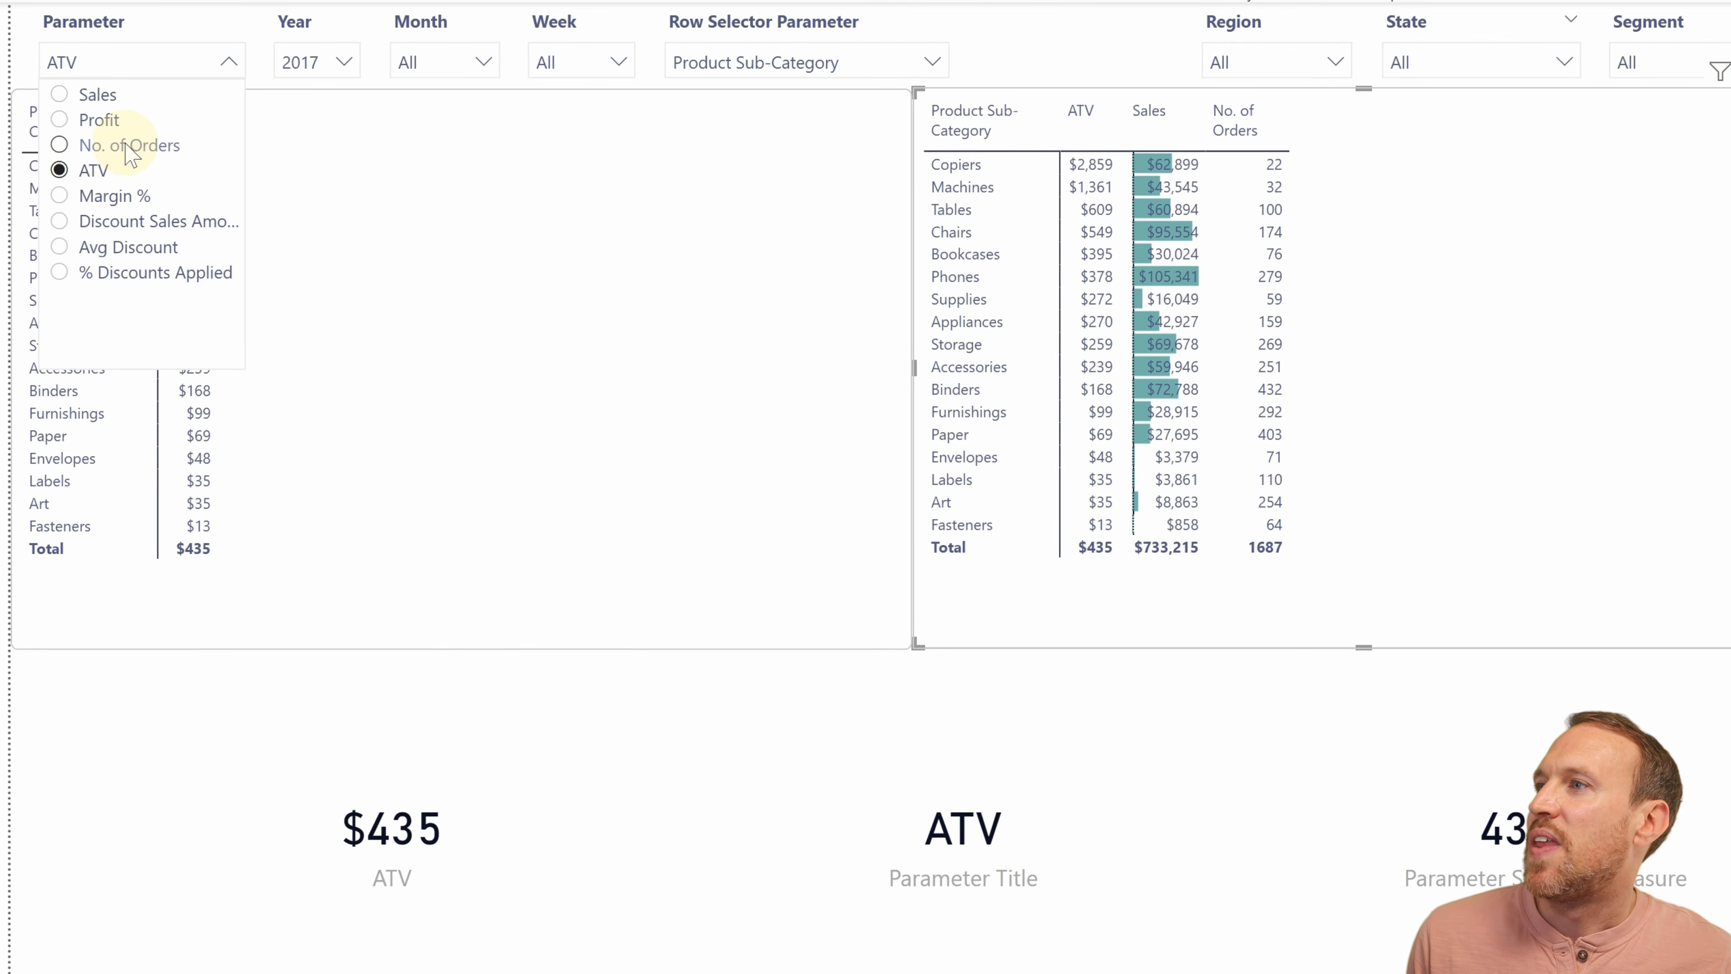
pyautogui.click(181, 295)
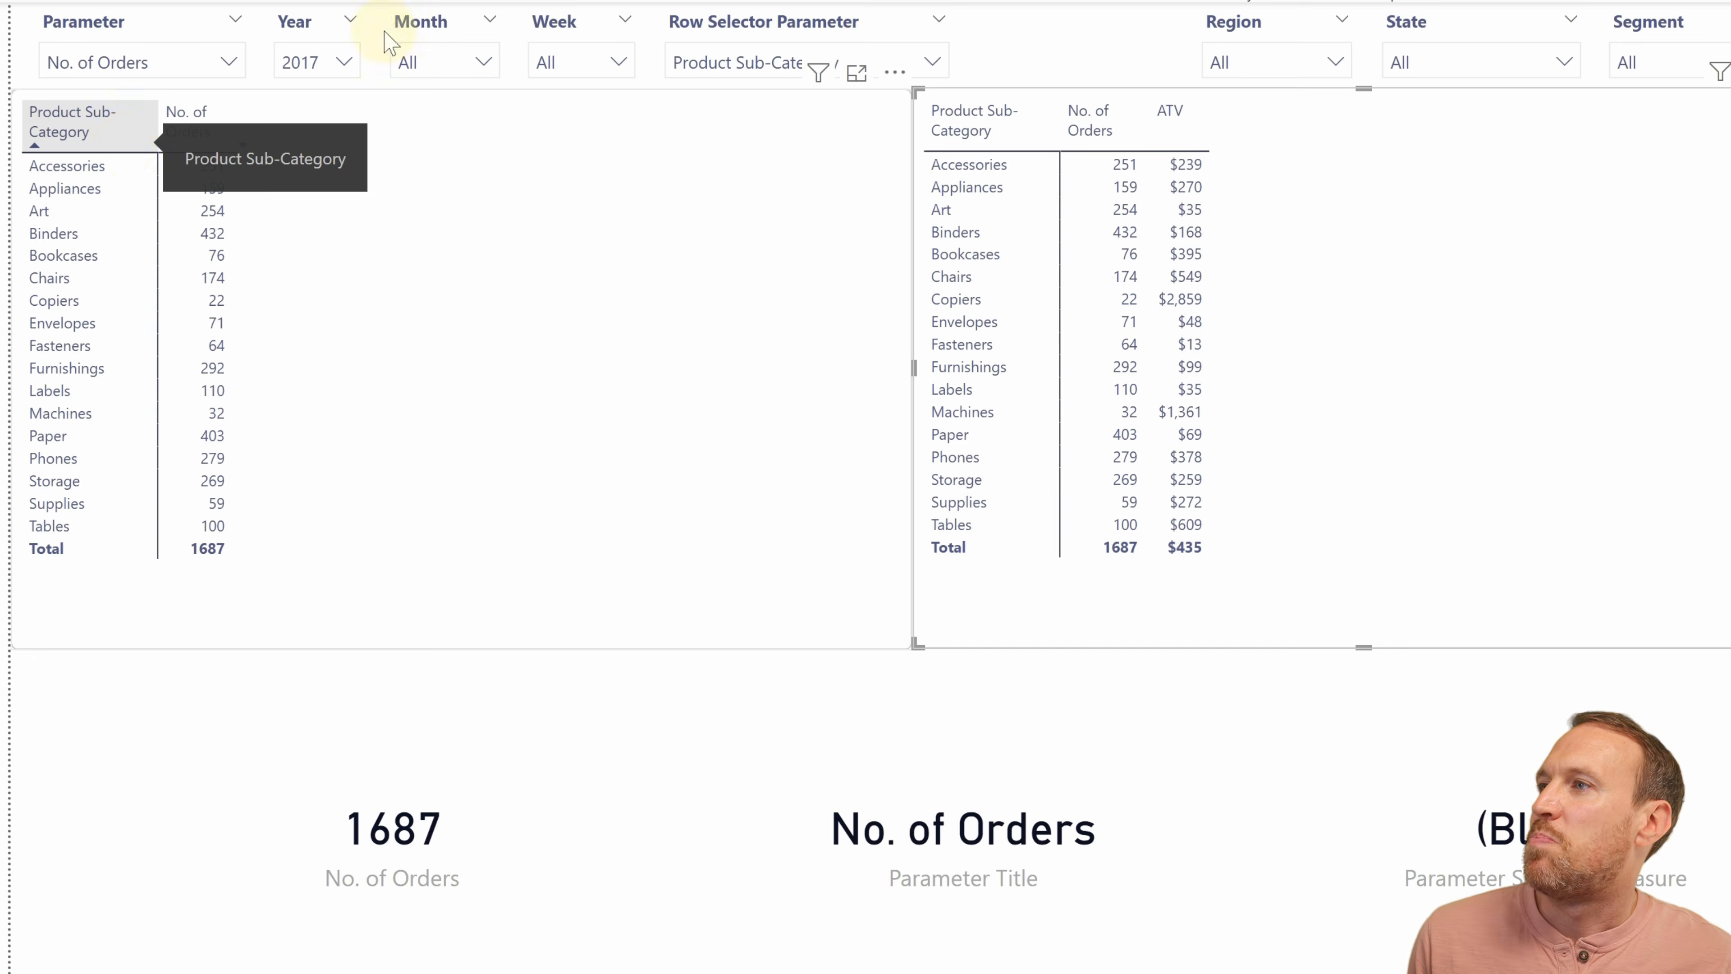
pyautogui.click(122, 68)
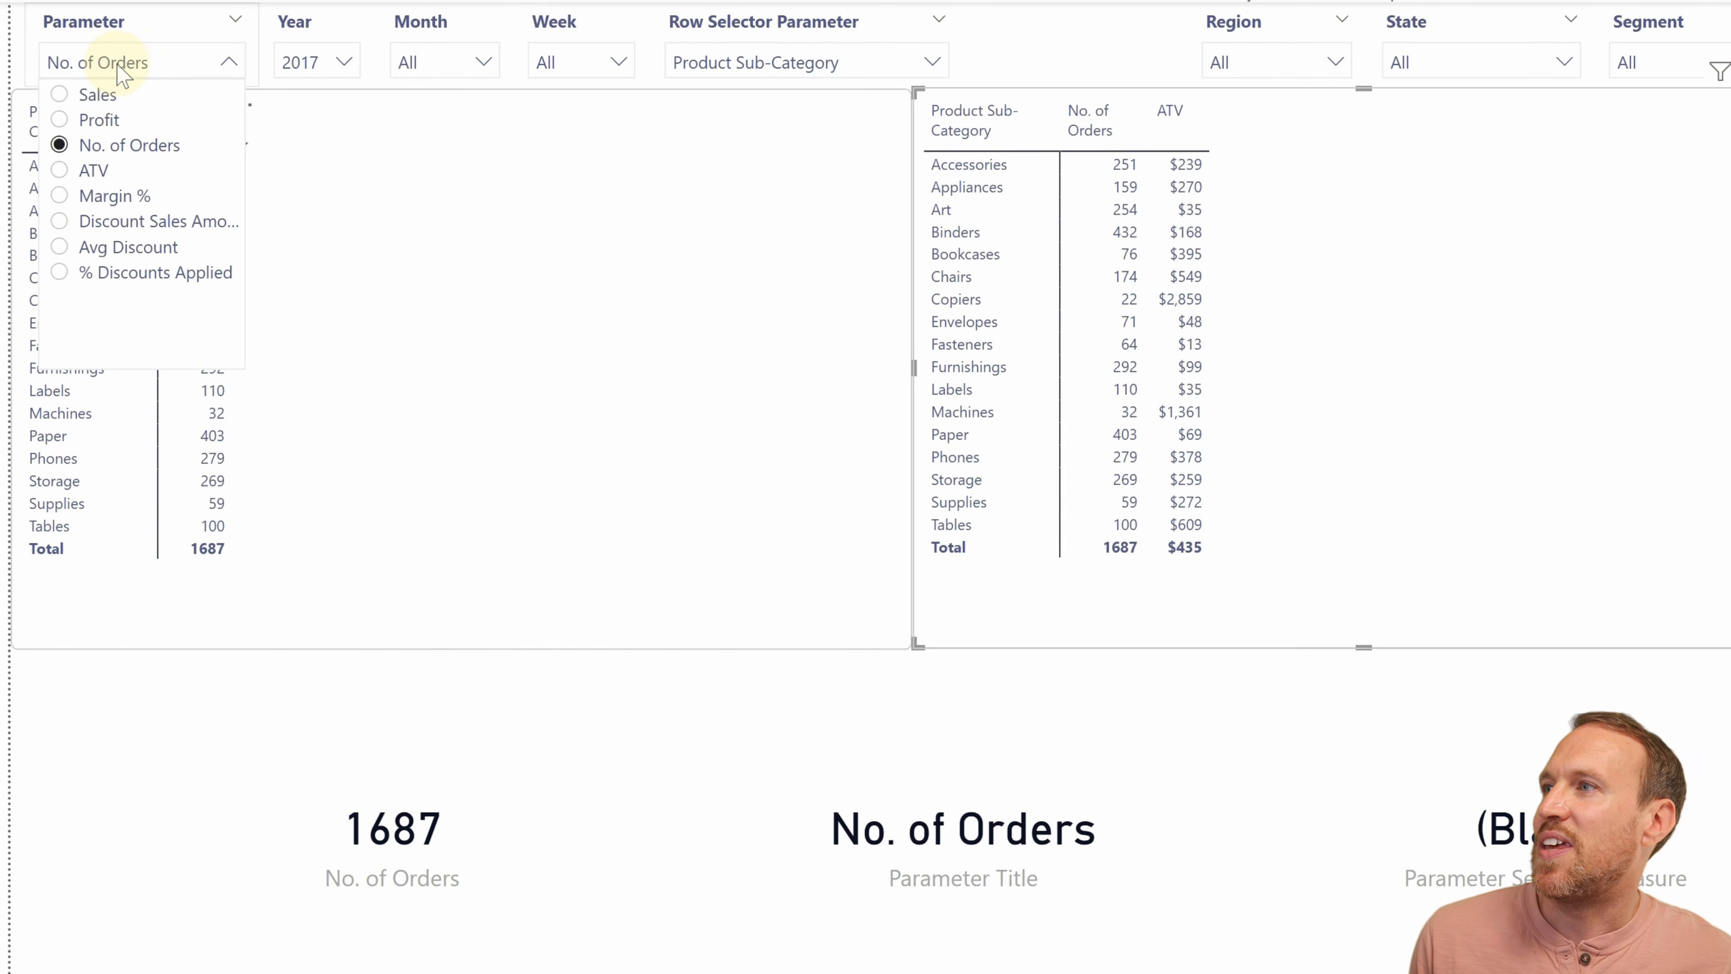
pyautogui.click(100, 123)
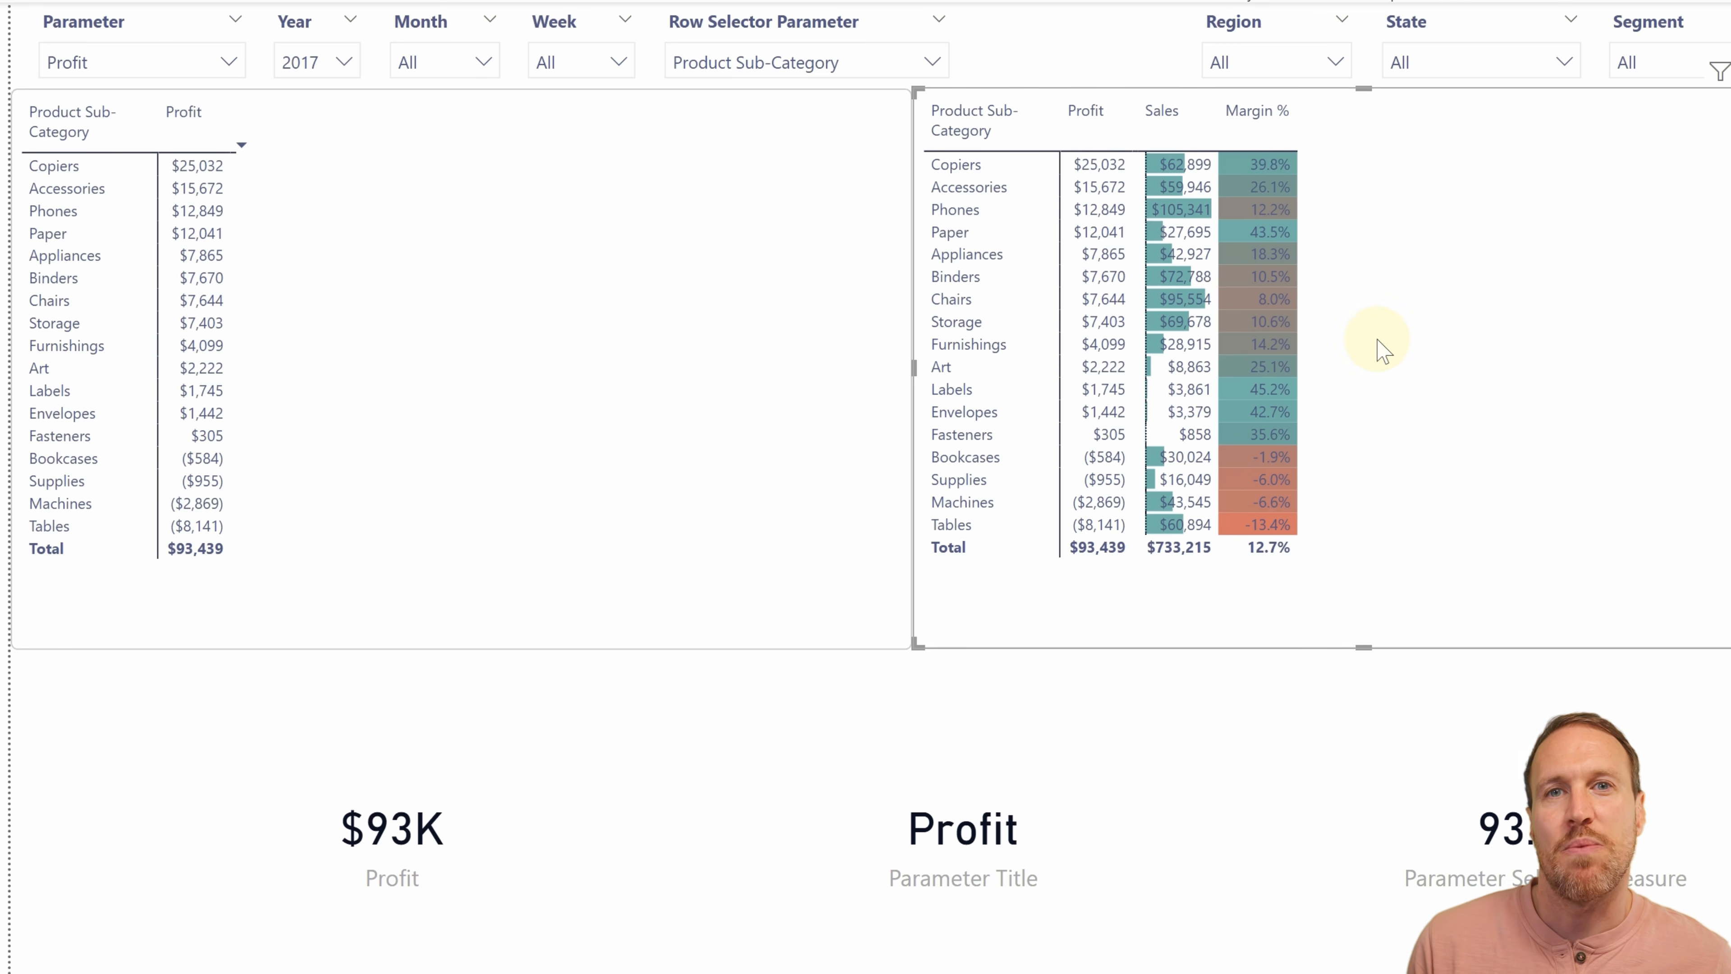
pyautogui.click(124, 61)
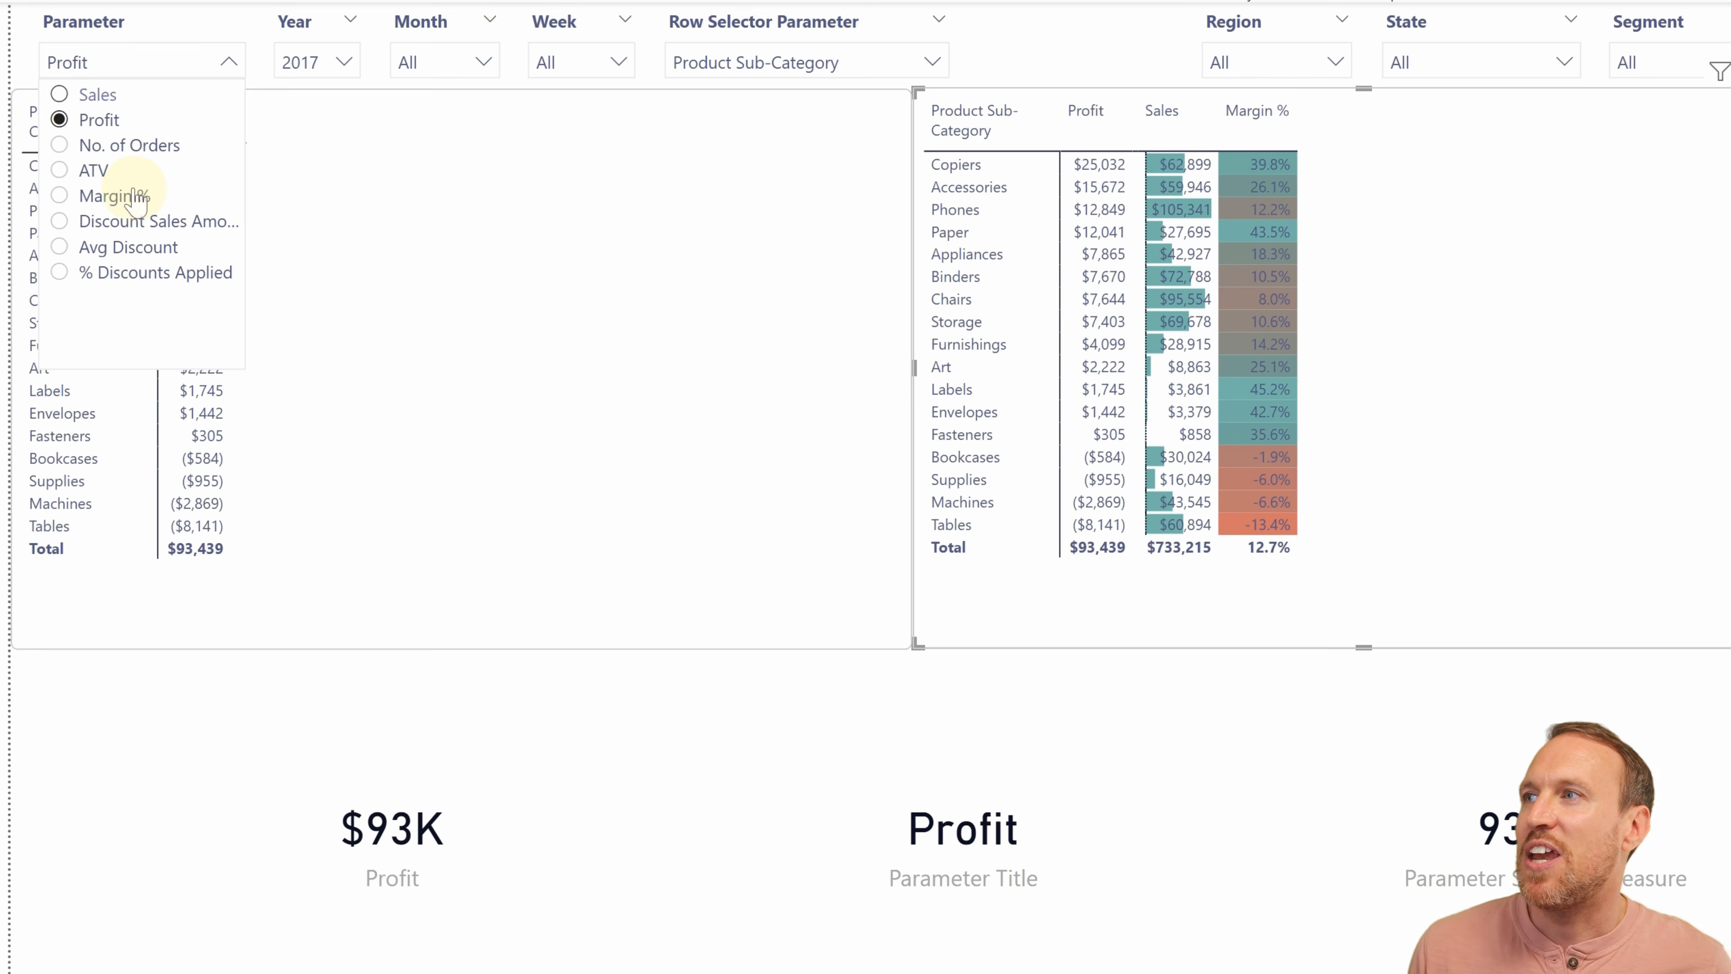
pyautogui.click(135, 196)
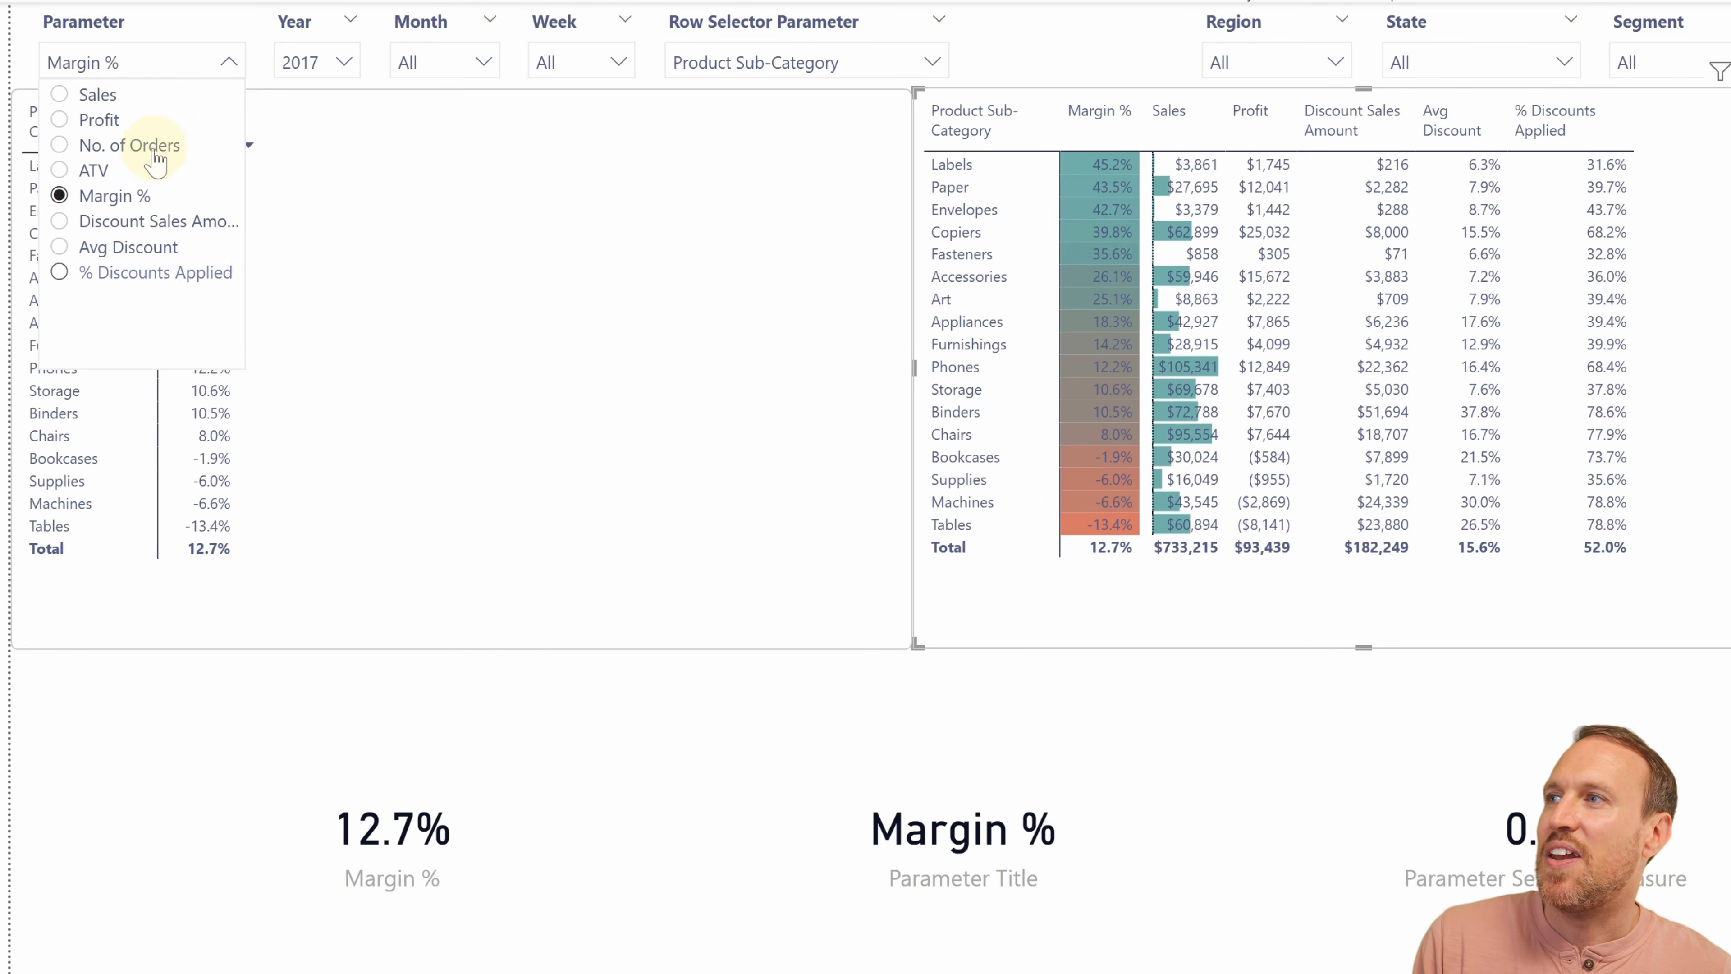
pyautogui.click(99, 120)
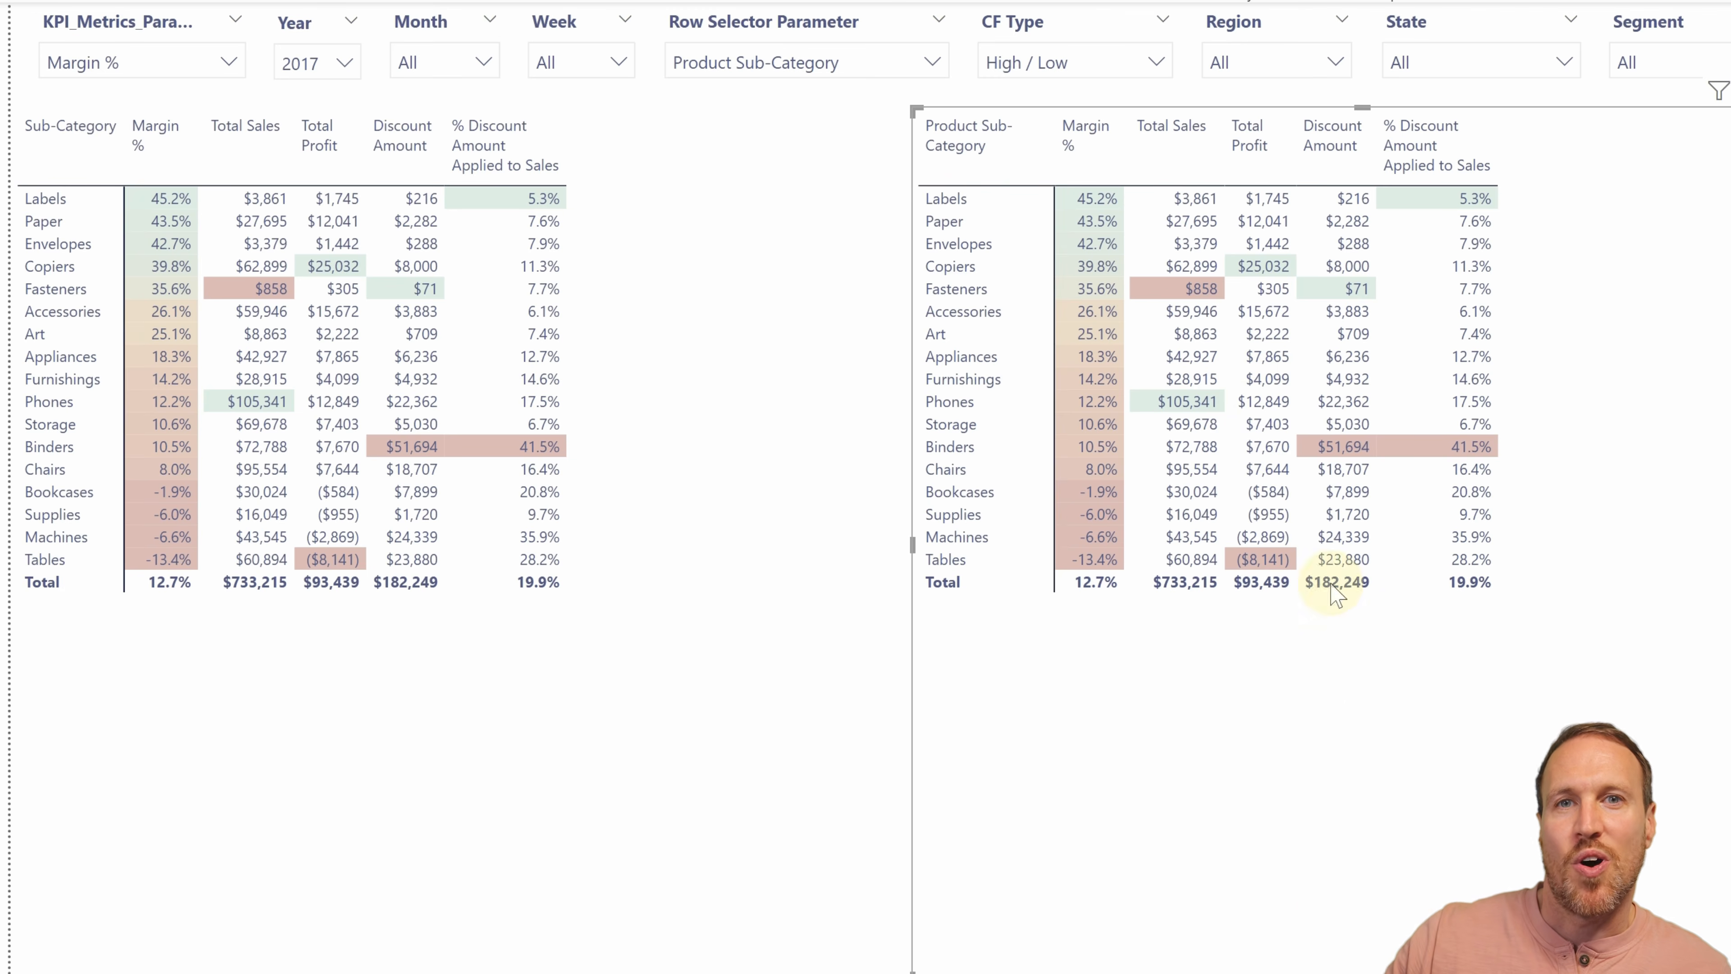
# Switch the KPI_Metrics_Parameter slicer to Profit and back to Margin % to compare the High / Low formatting.
pyautogui.click(129, 62)
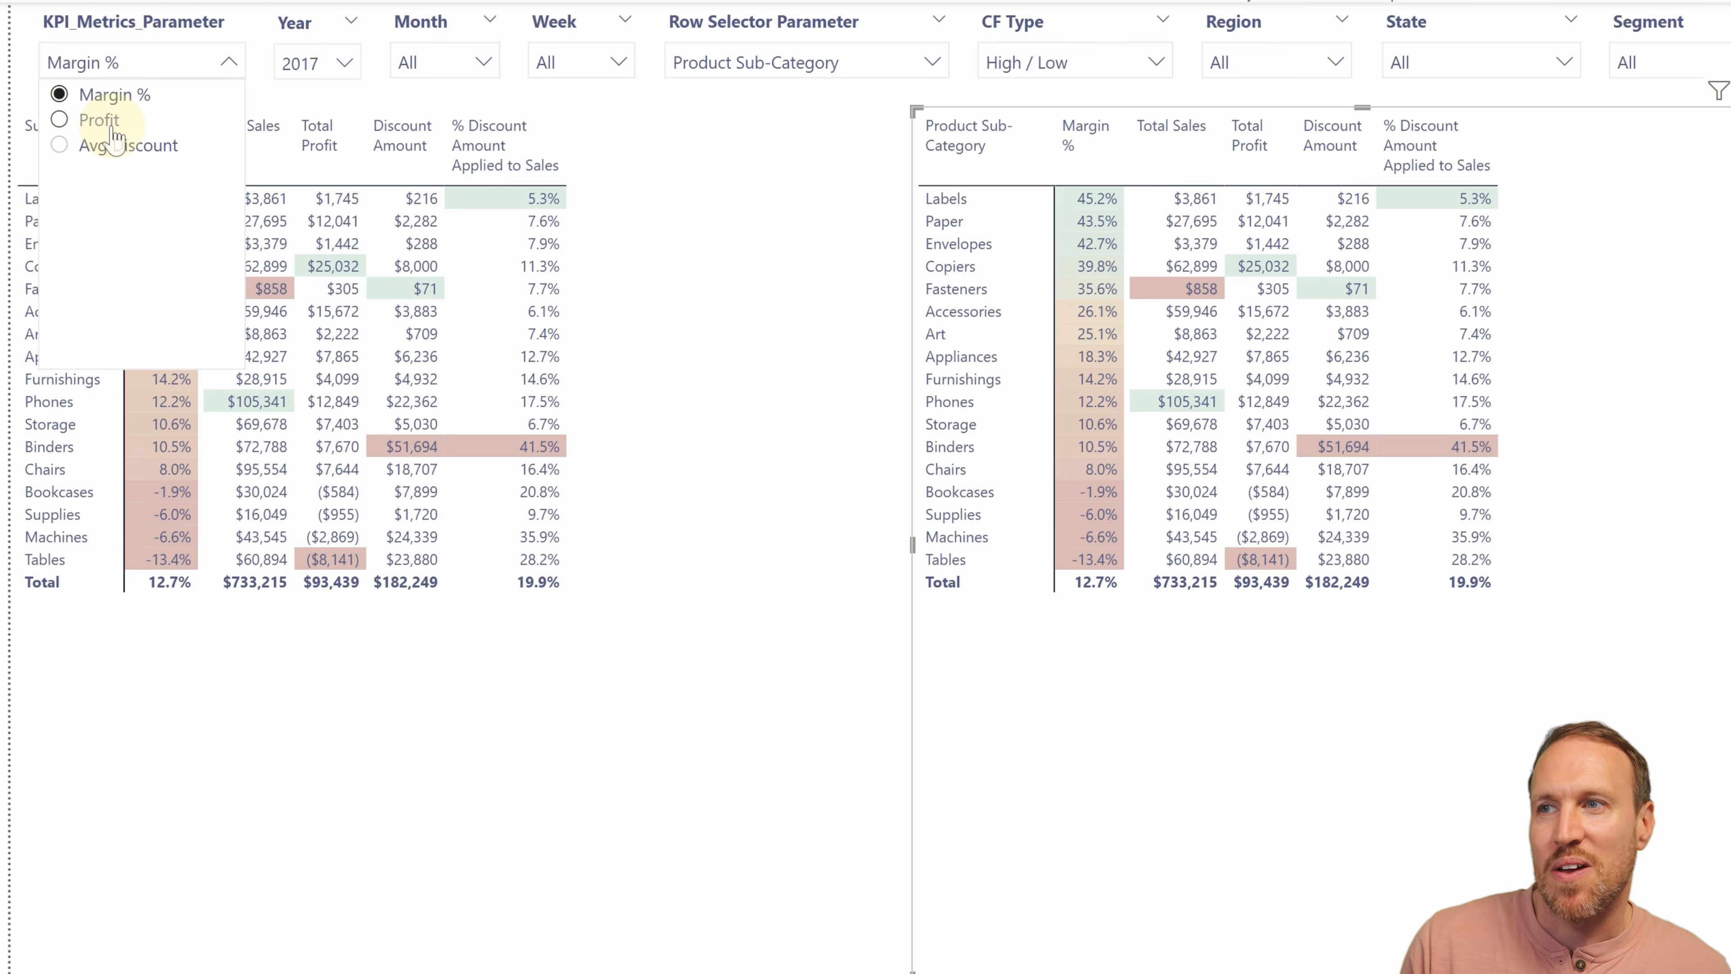
pyautogui.click(96, 118)
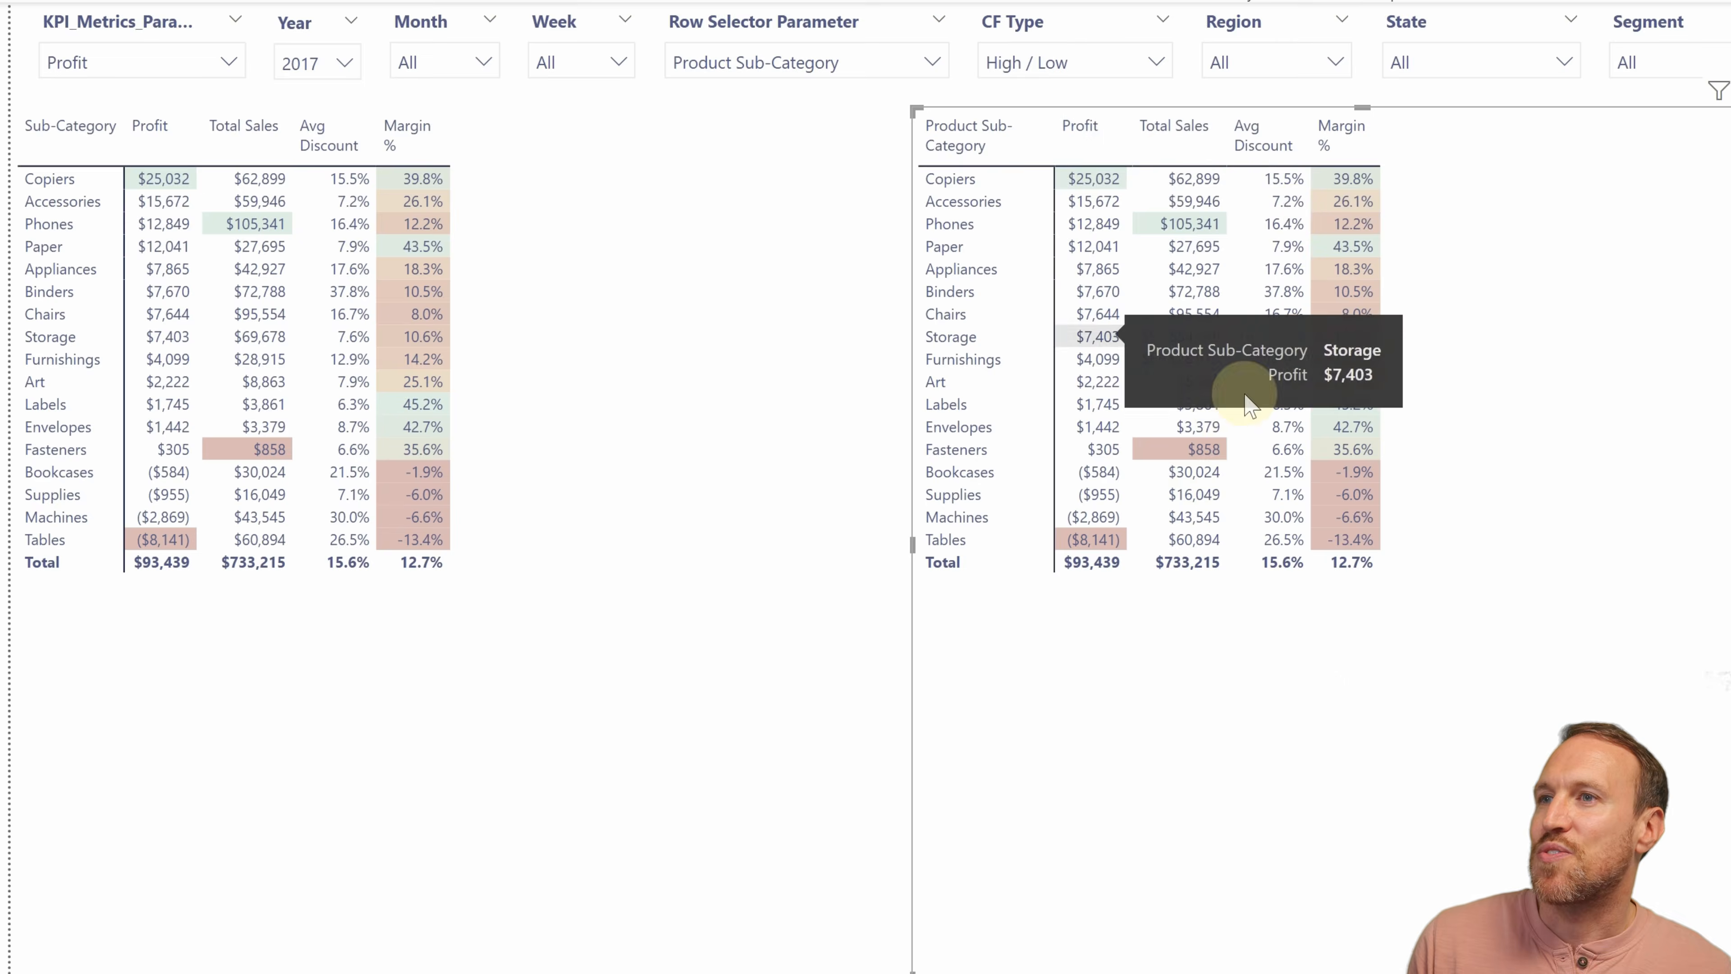
pyautogui.click(174, 67)
pyautogui.click(112, 88)
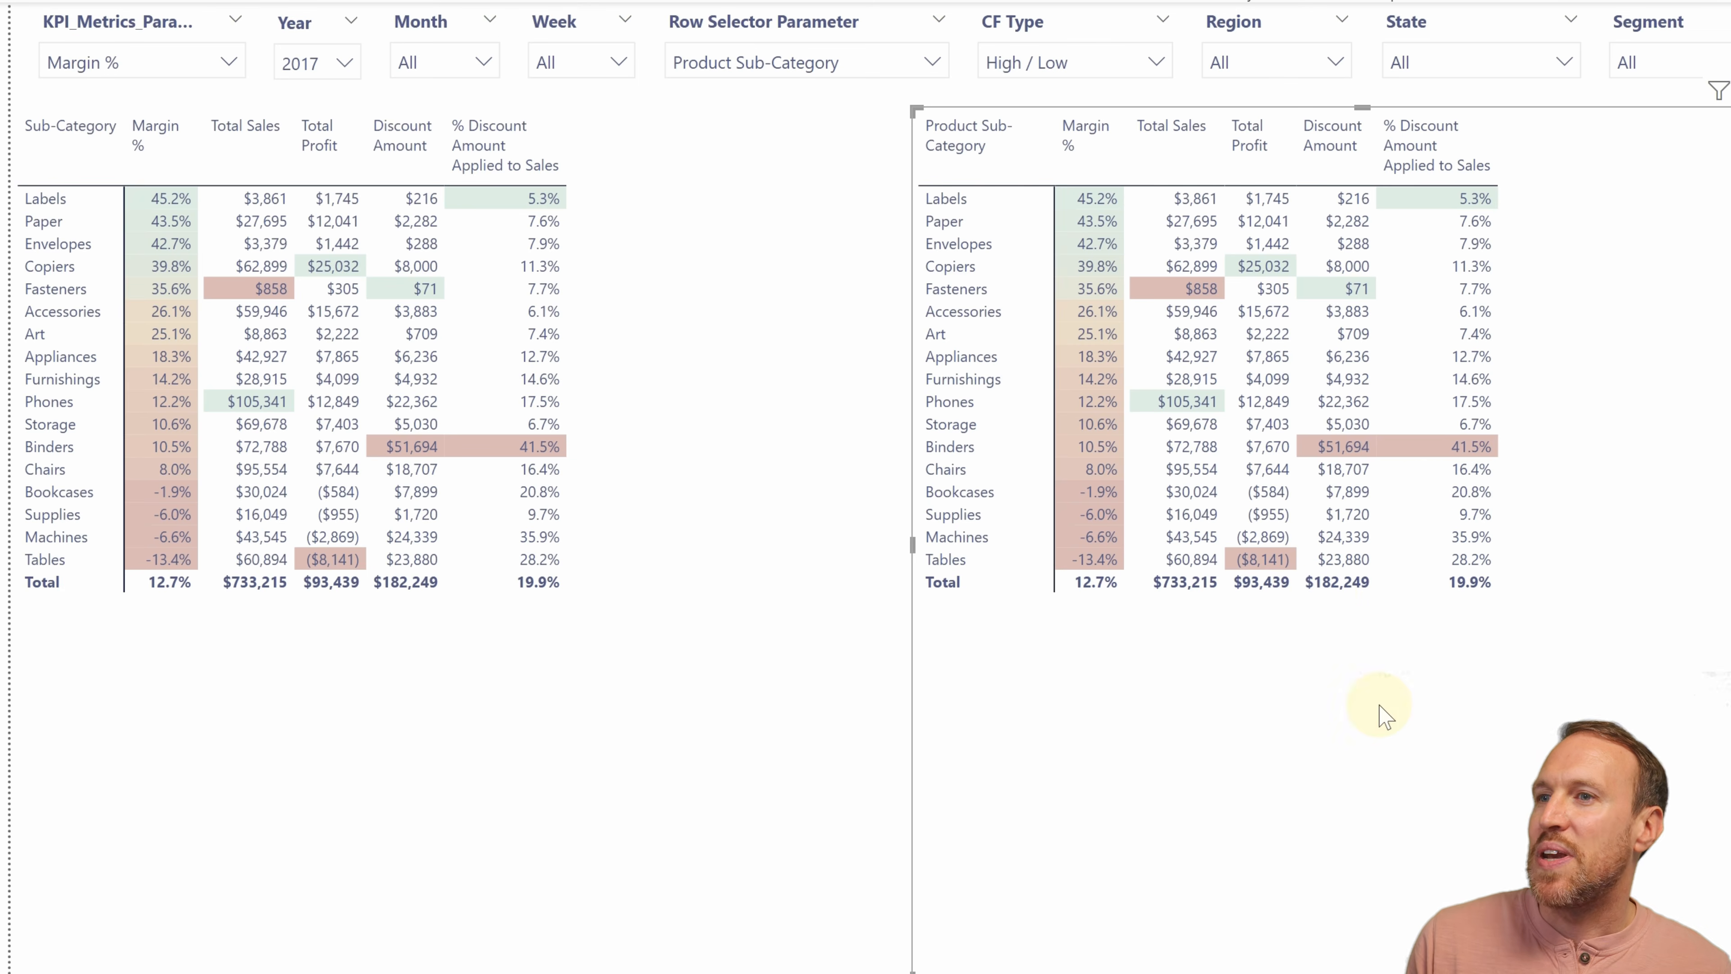
# Set the CF Type slicer to Vs PY and the KPI_Metrics_Parameter slicer to Profit.
pyautogui.click(1069, 65)
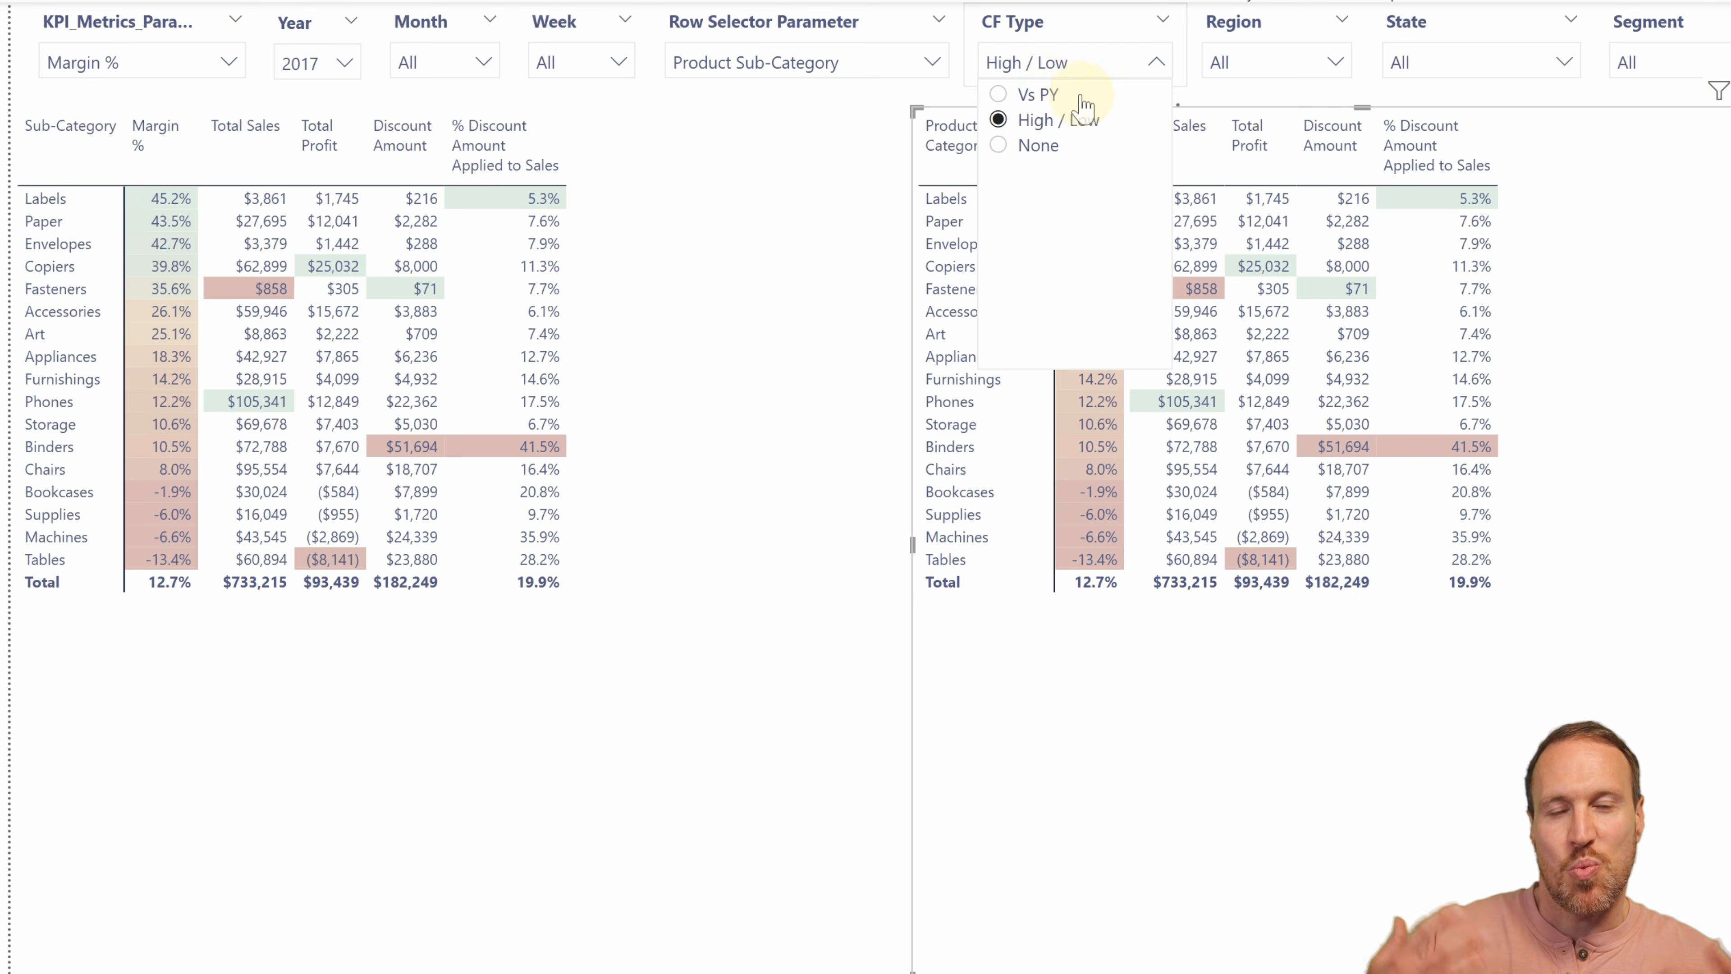
pyautogui.click(1036, 96)
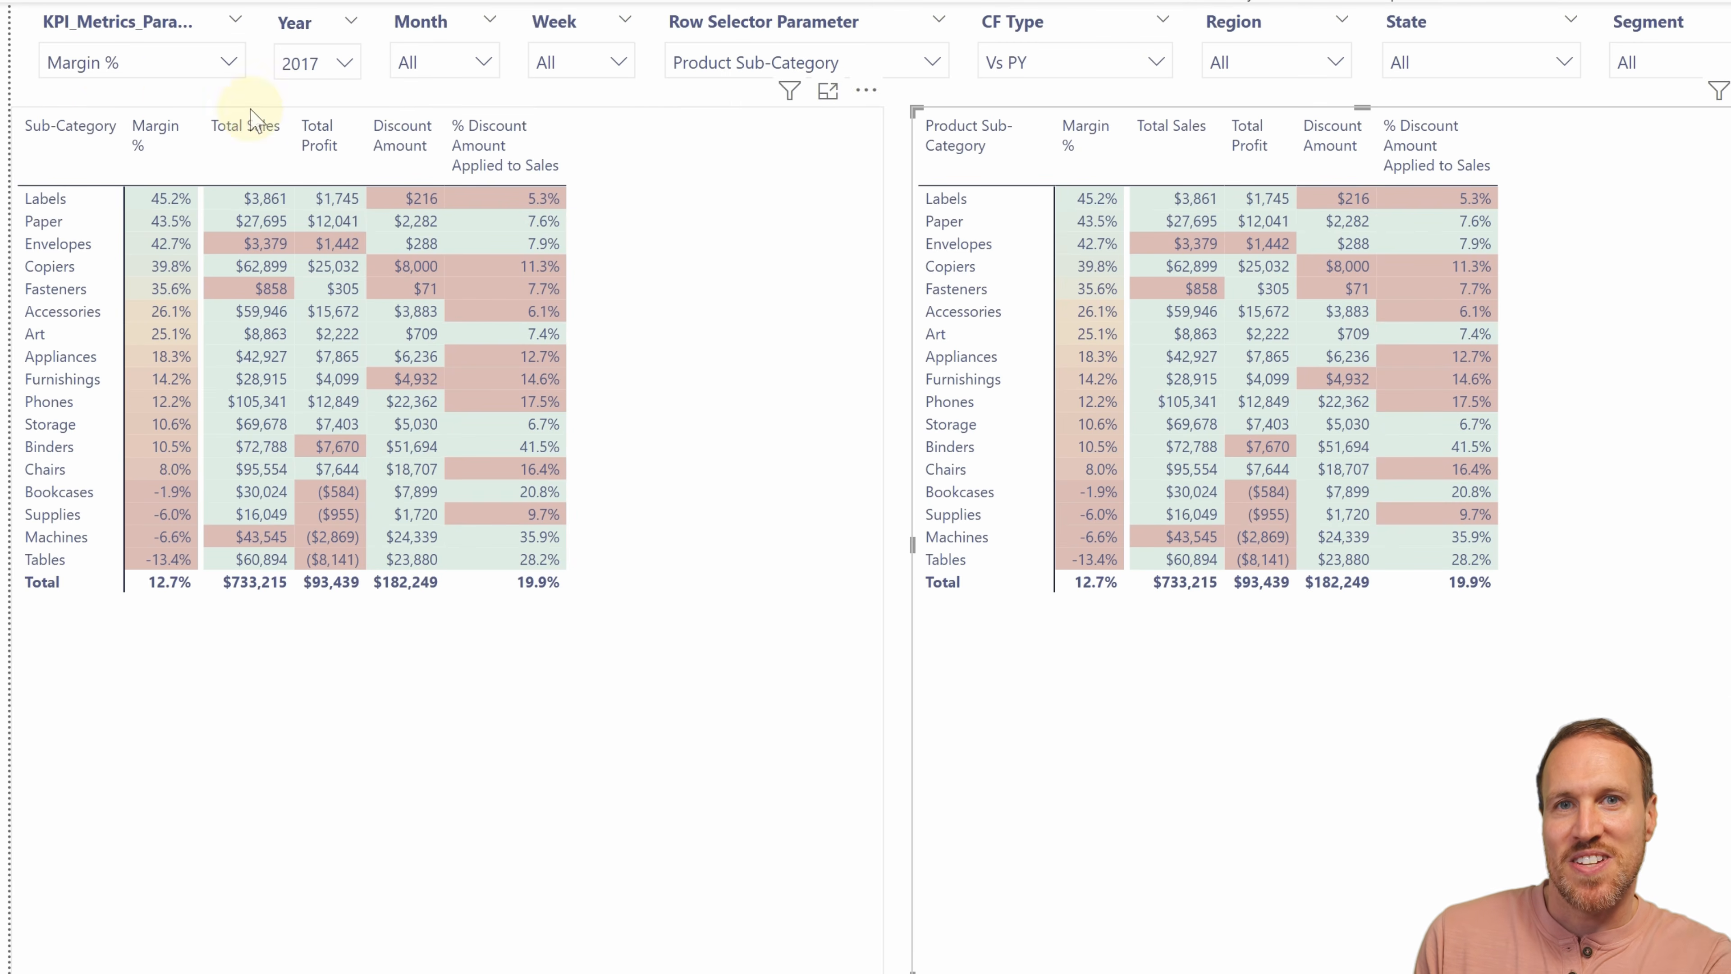
pyautogui.click(116, 64)
pyautogui.click(99, 120)
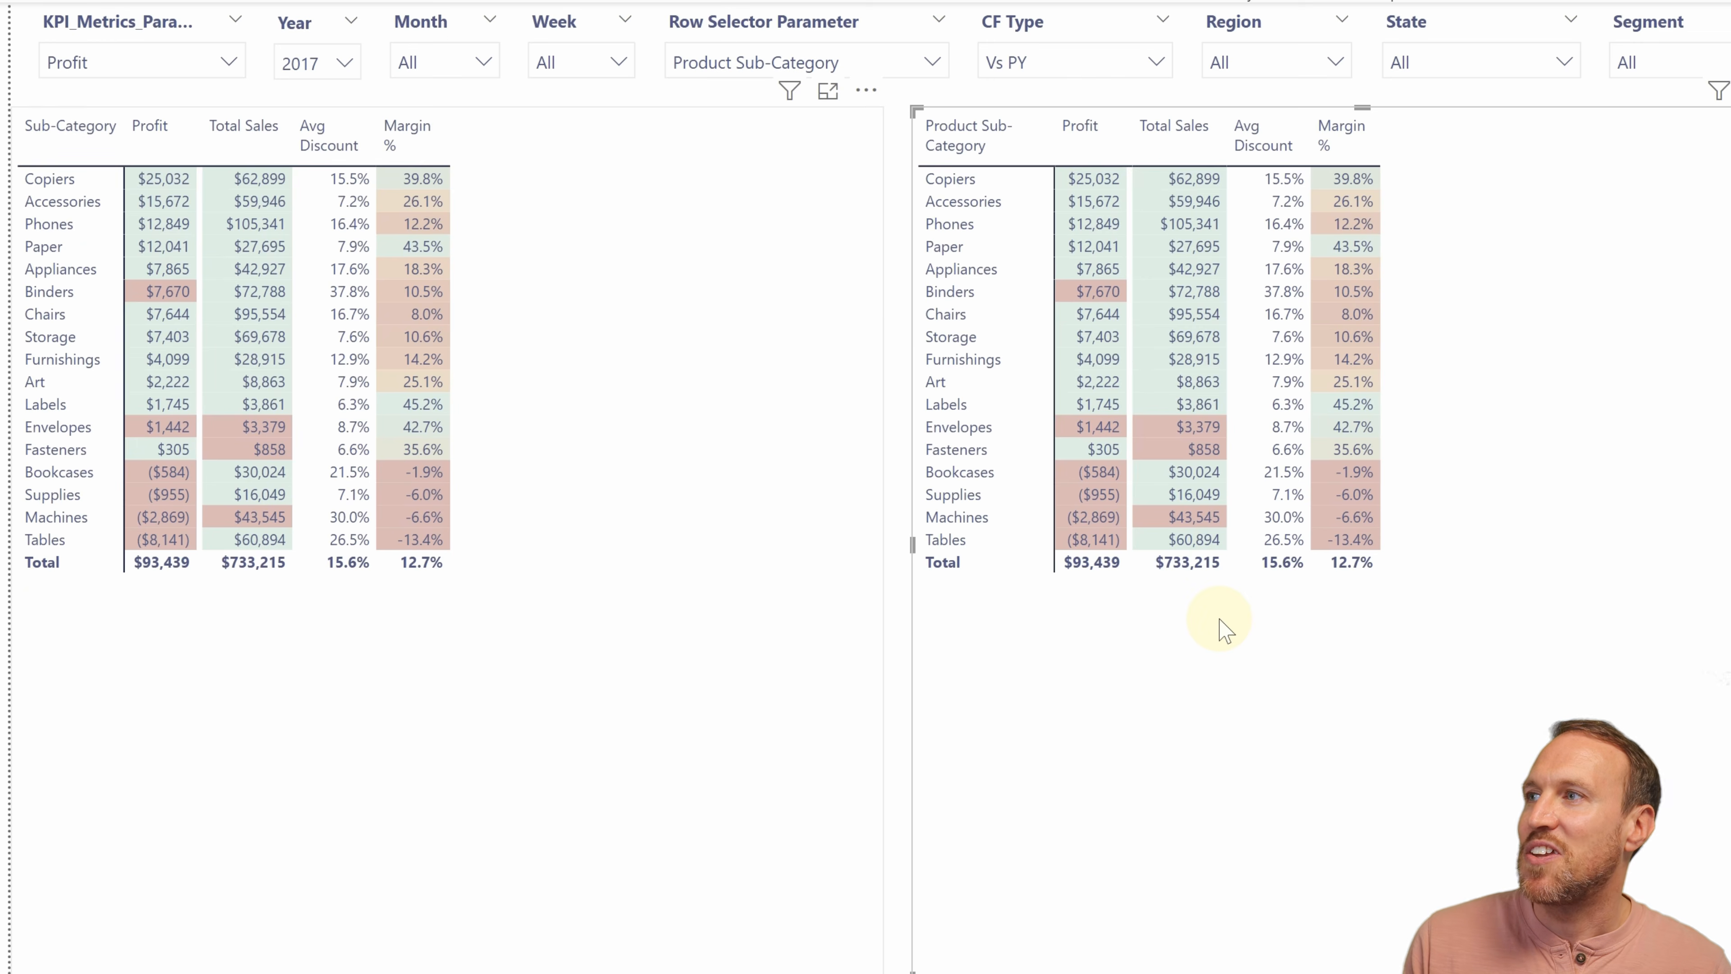